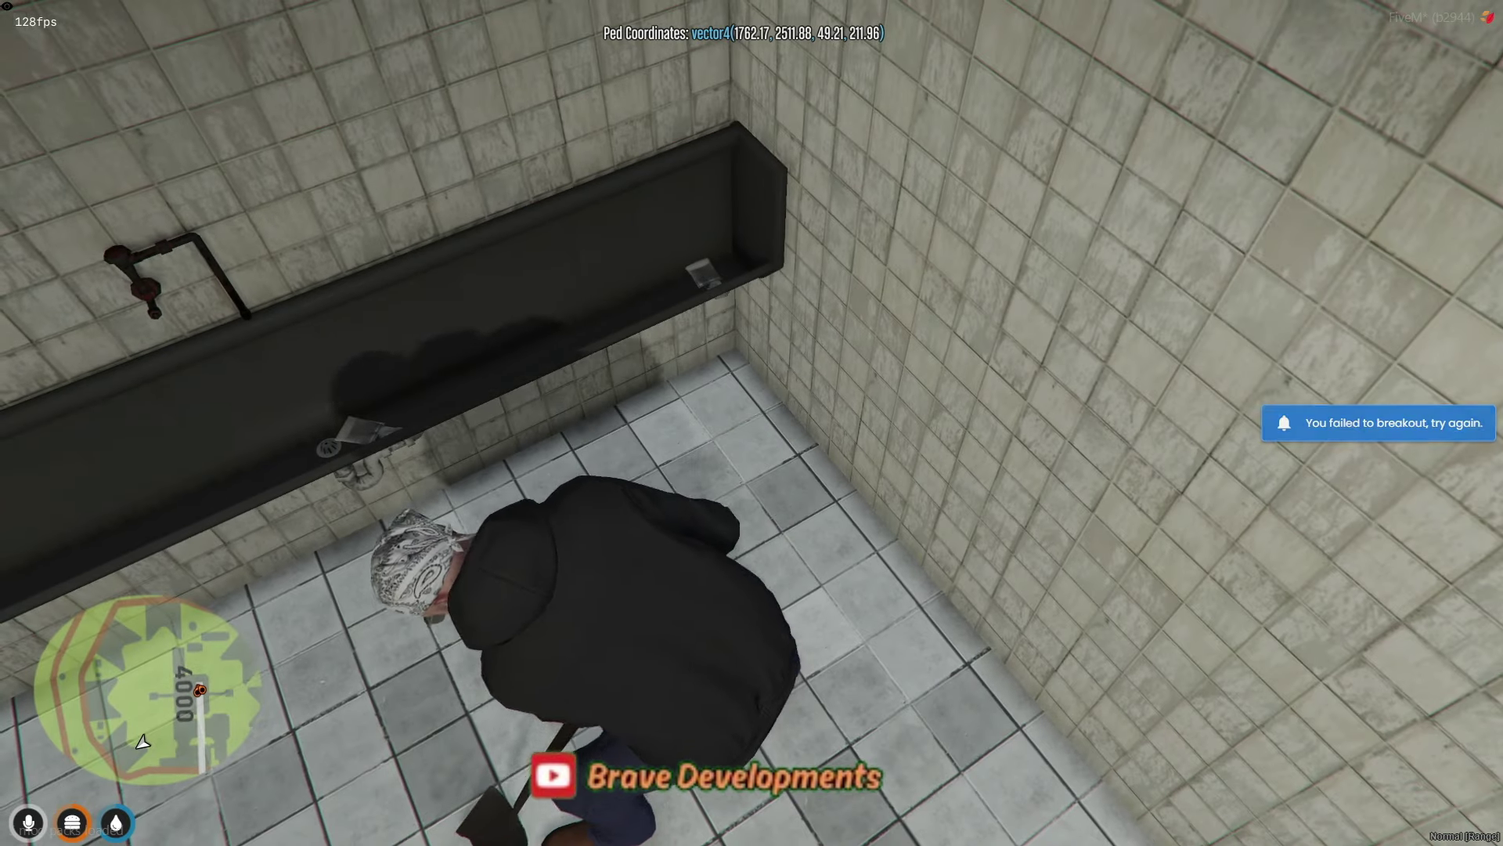
Complete the breakout skill check in the prison shower room and enter the dug hole in the floor.
{"action": "key", "text": "e"}
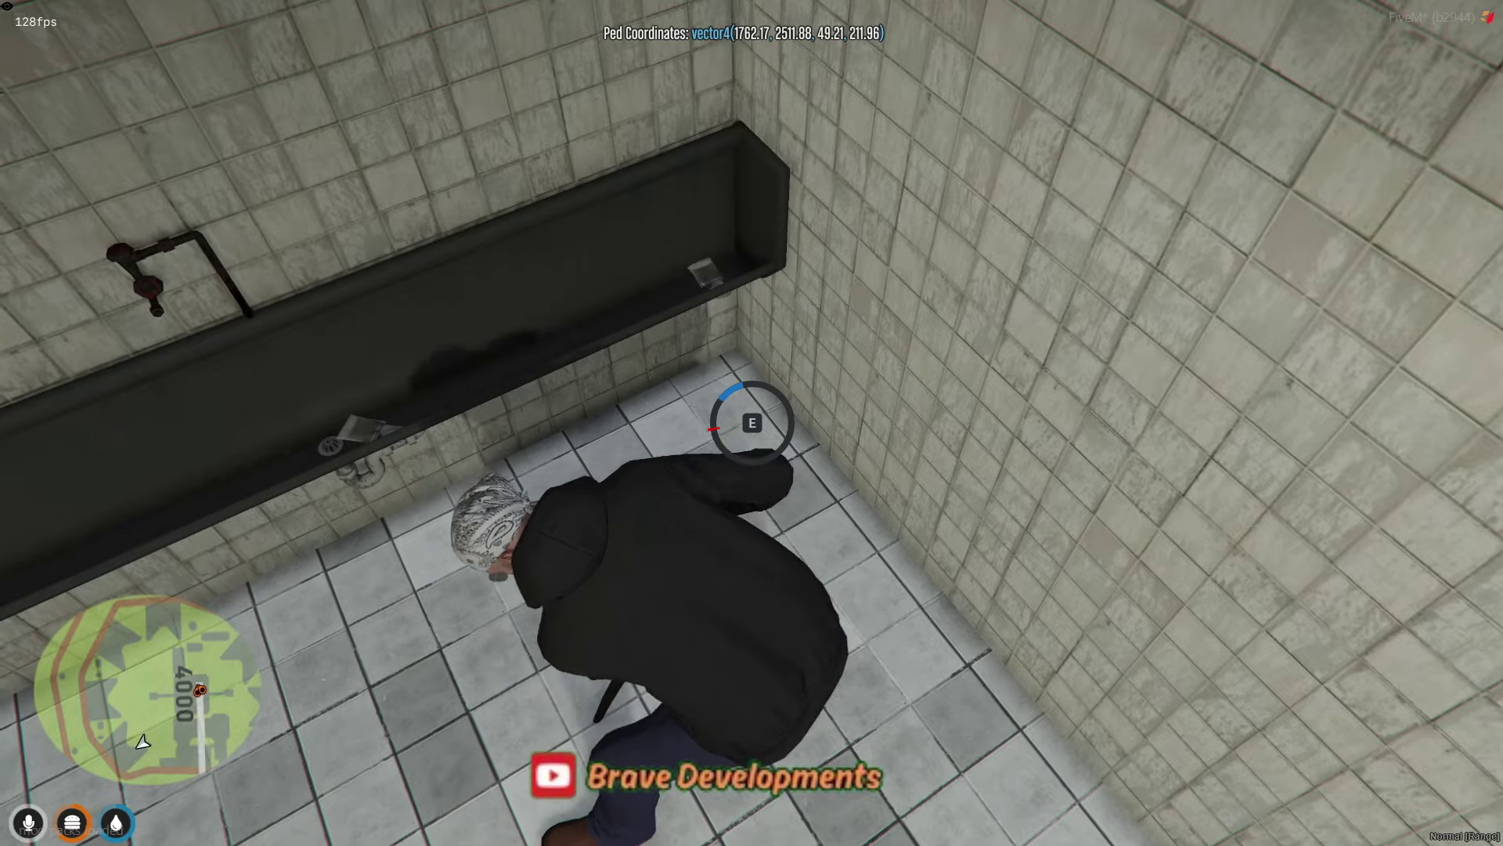
{"action": "key", "text": "e"}
{"action": "key", "text": "s"}
{"action": "key", "text": "alt"}
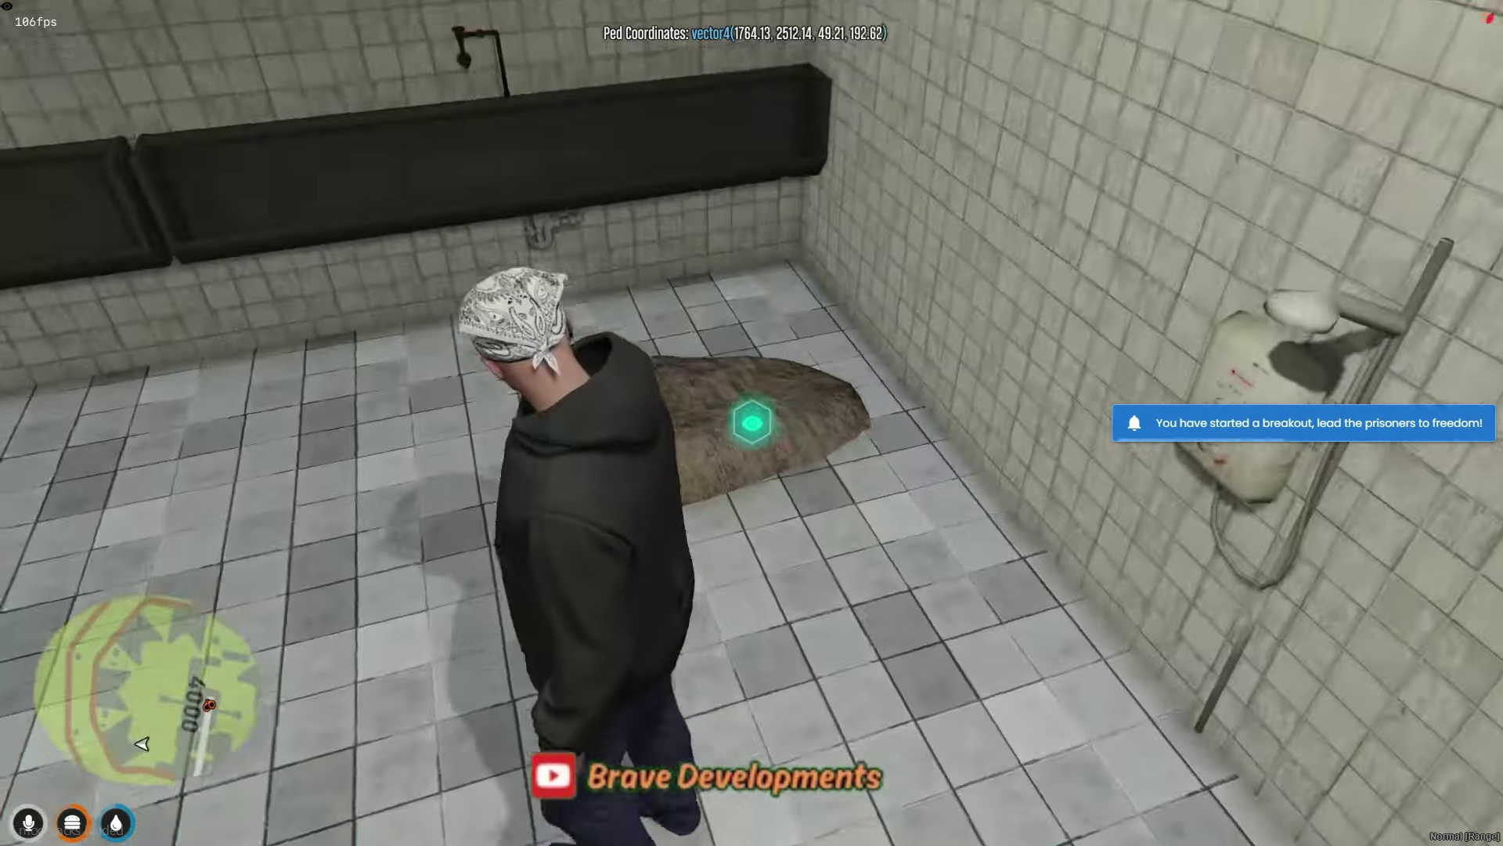
{"action": "left_click", "coordinate": [752, 422]}
Run through the dark mine tunnel to the wooden doors at its far end.
{"action": "key", "text": "shift+w"}
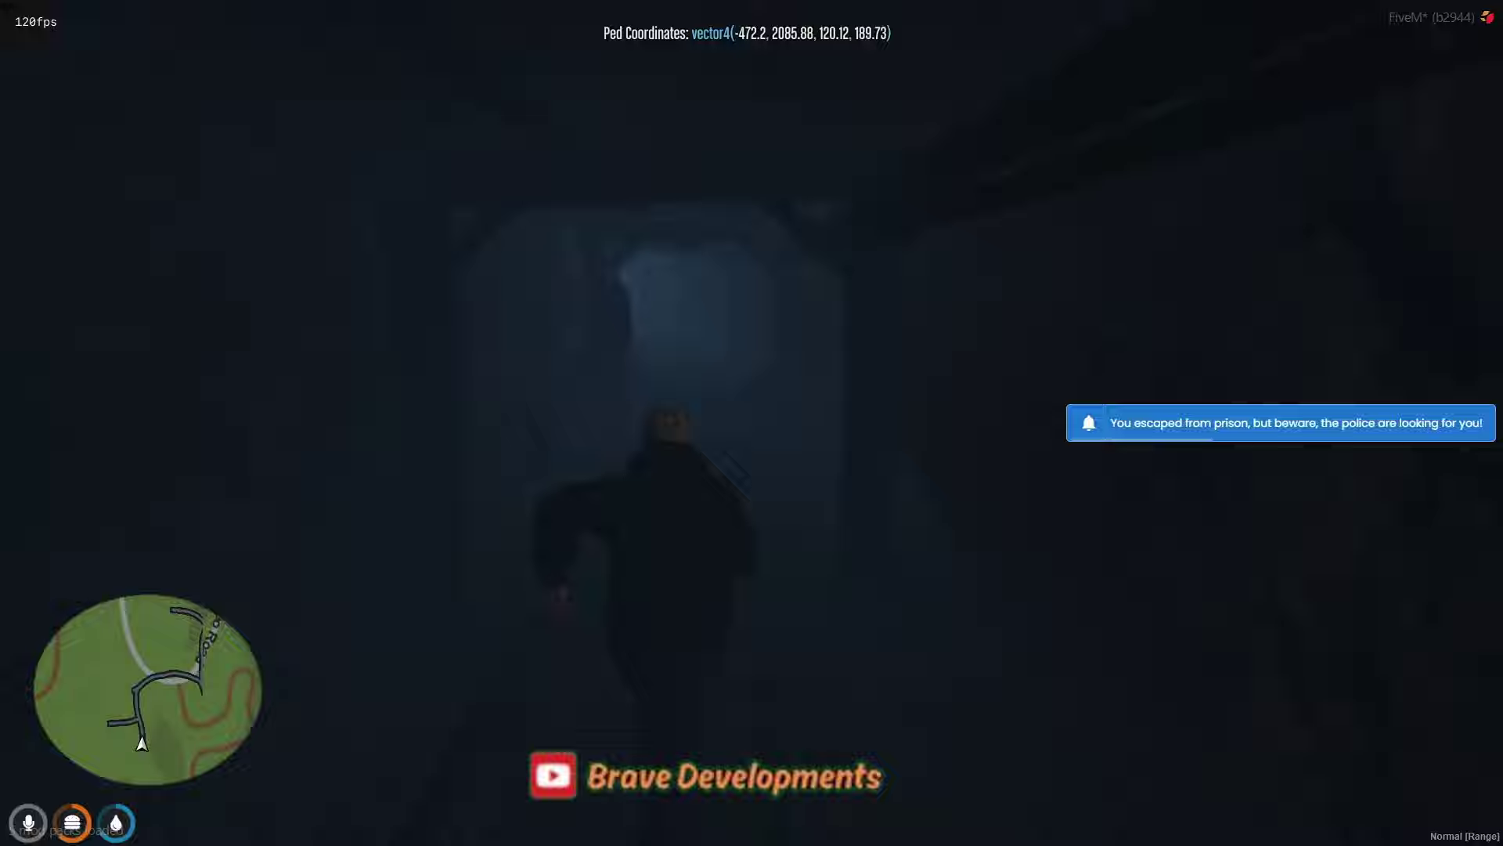
{"action": "key", "text": "w"}
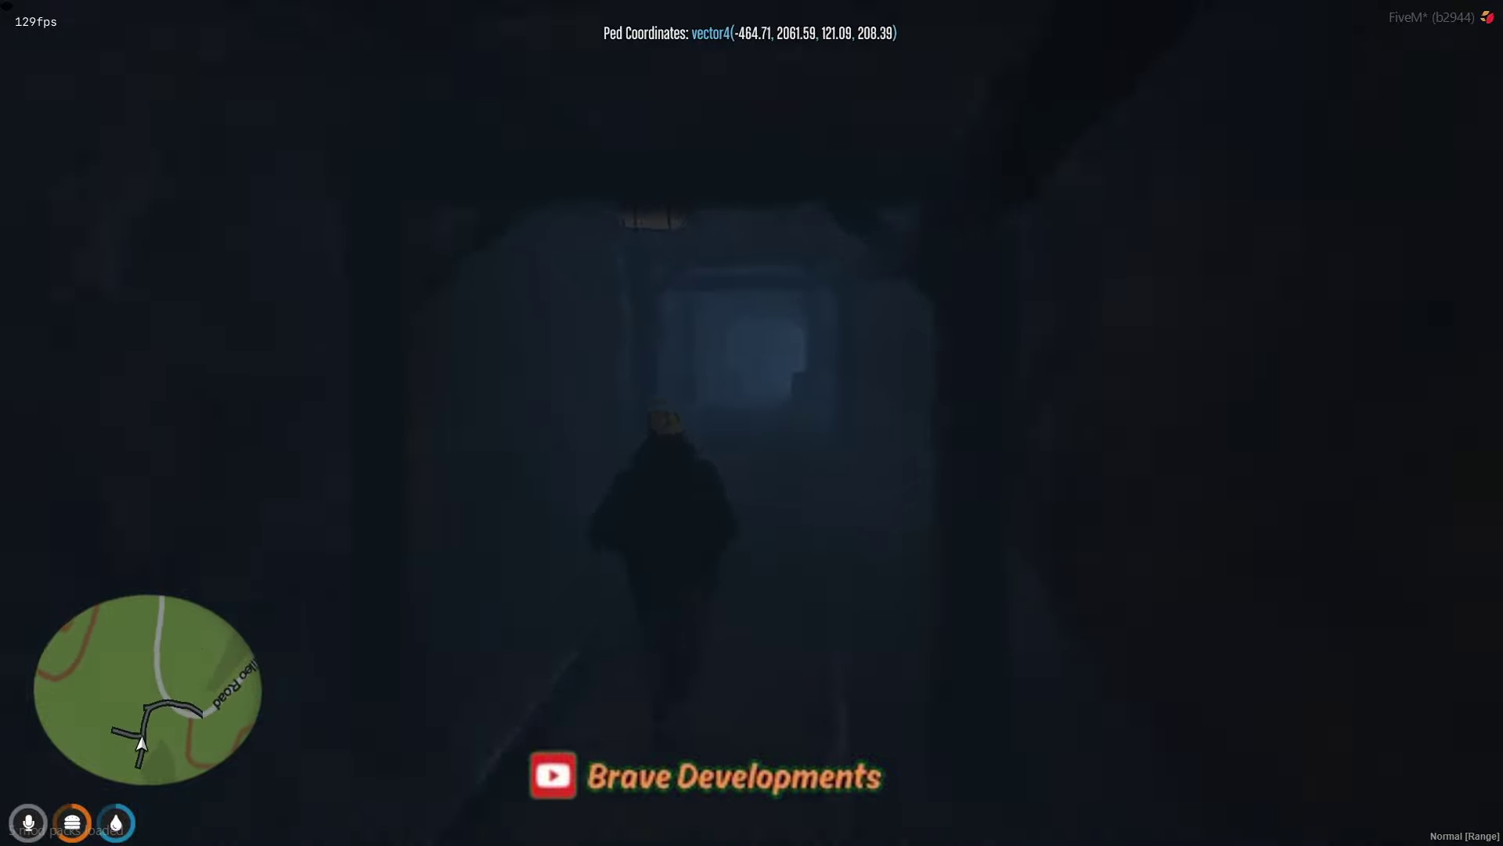
{"action": "key", "text": "w"}
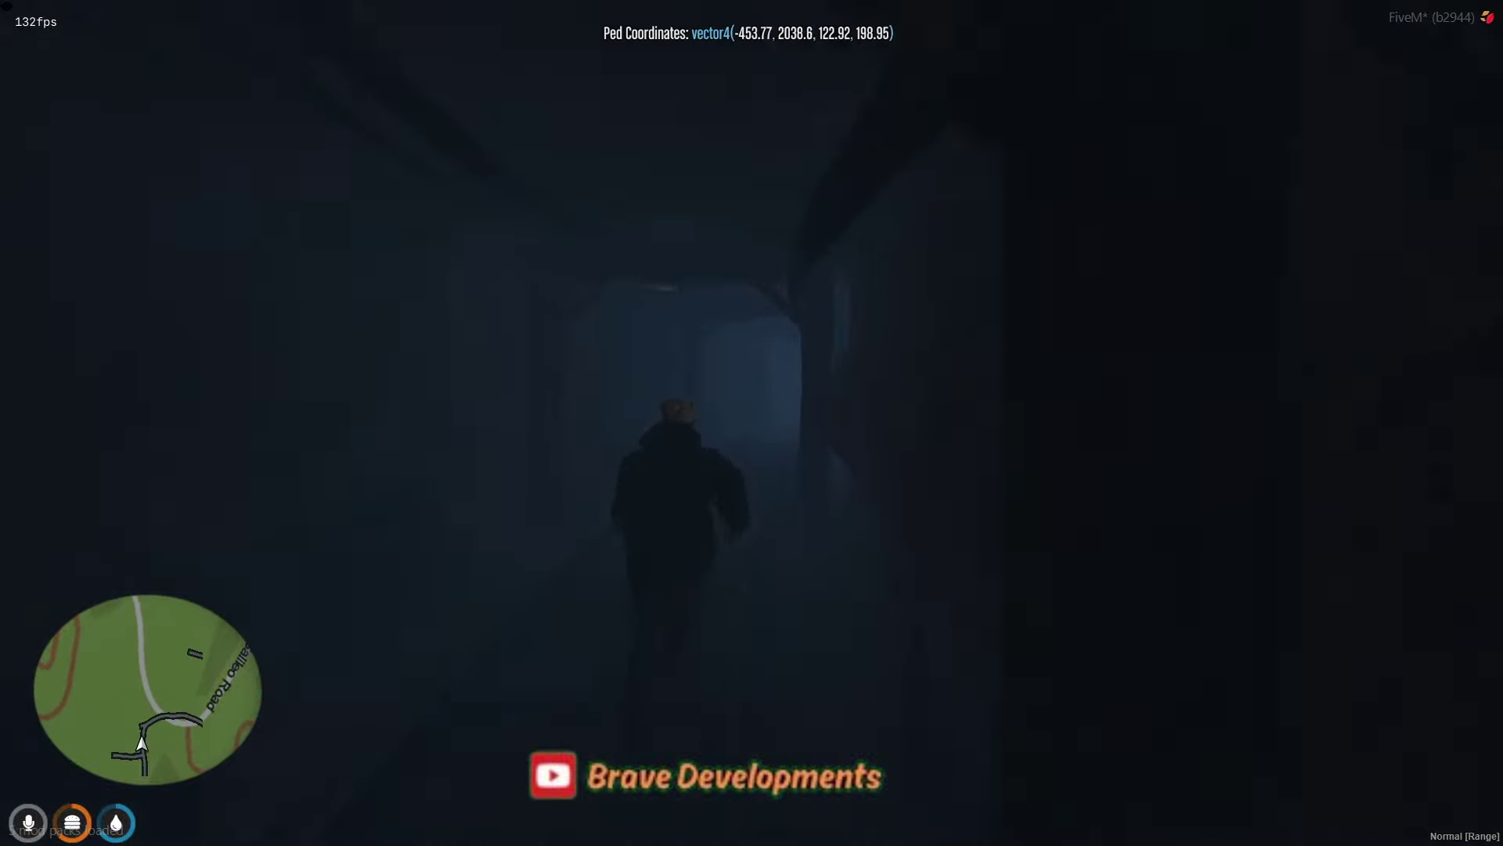
{"action": "key", "text": "w"}
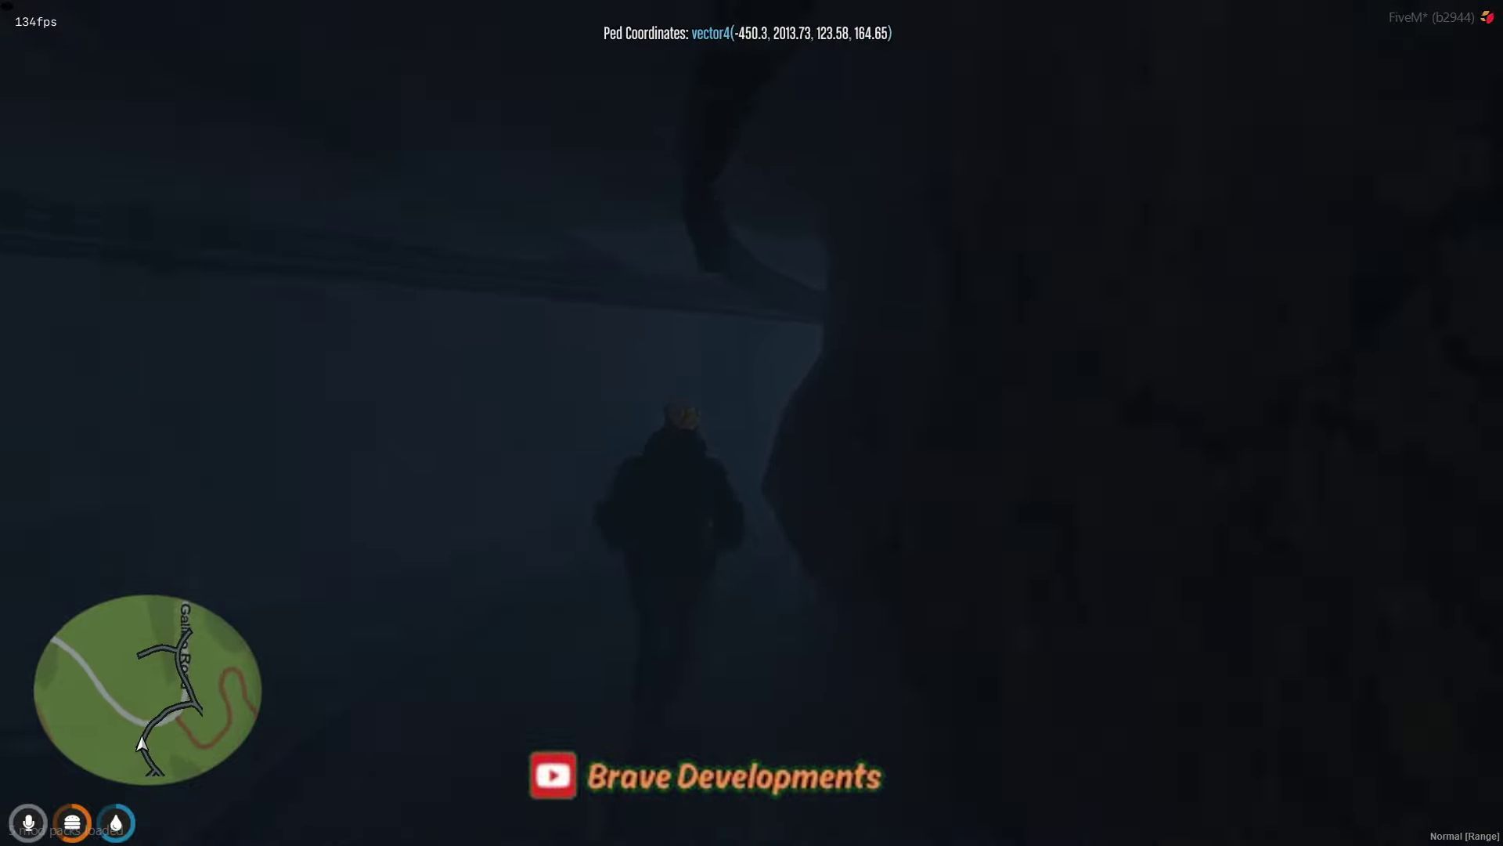
{"action": "key", "text": "w"}
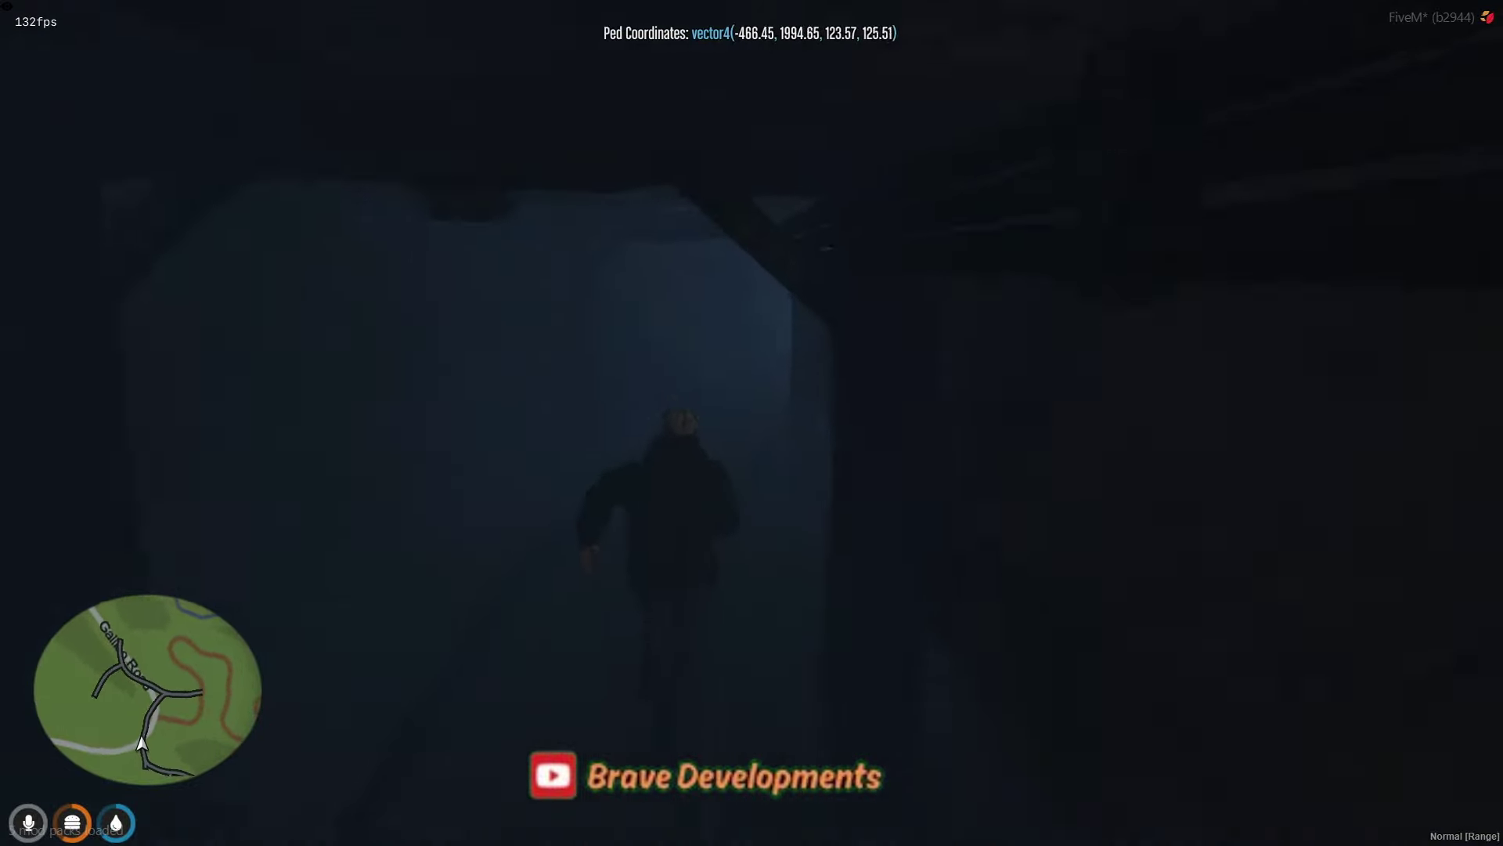
{"action": "key", "text": "w"}
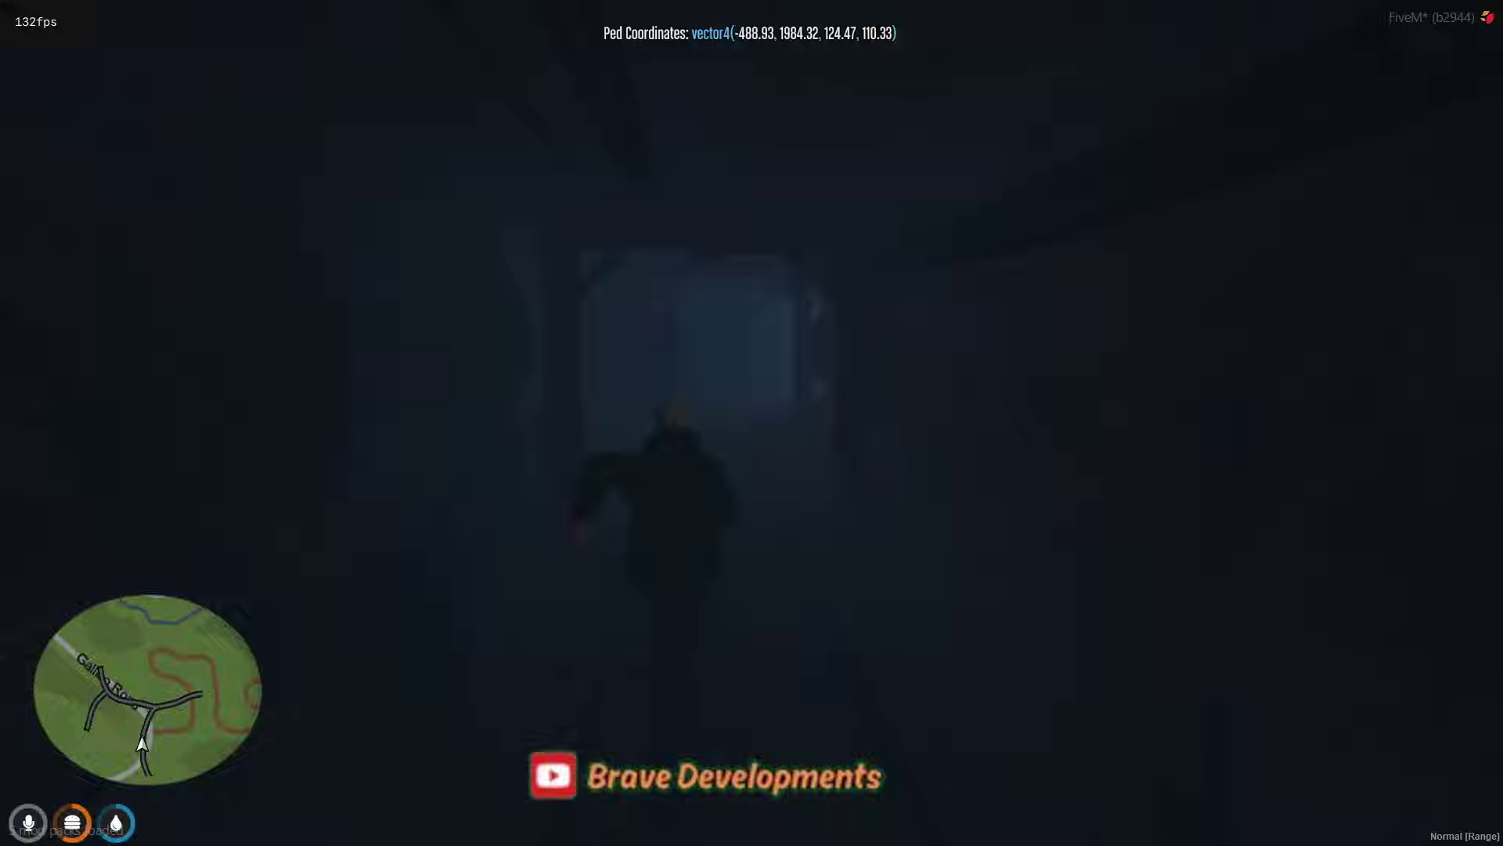
{"action": "key", "text": "w"}
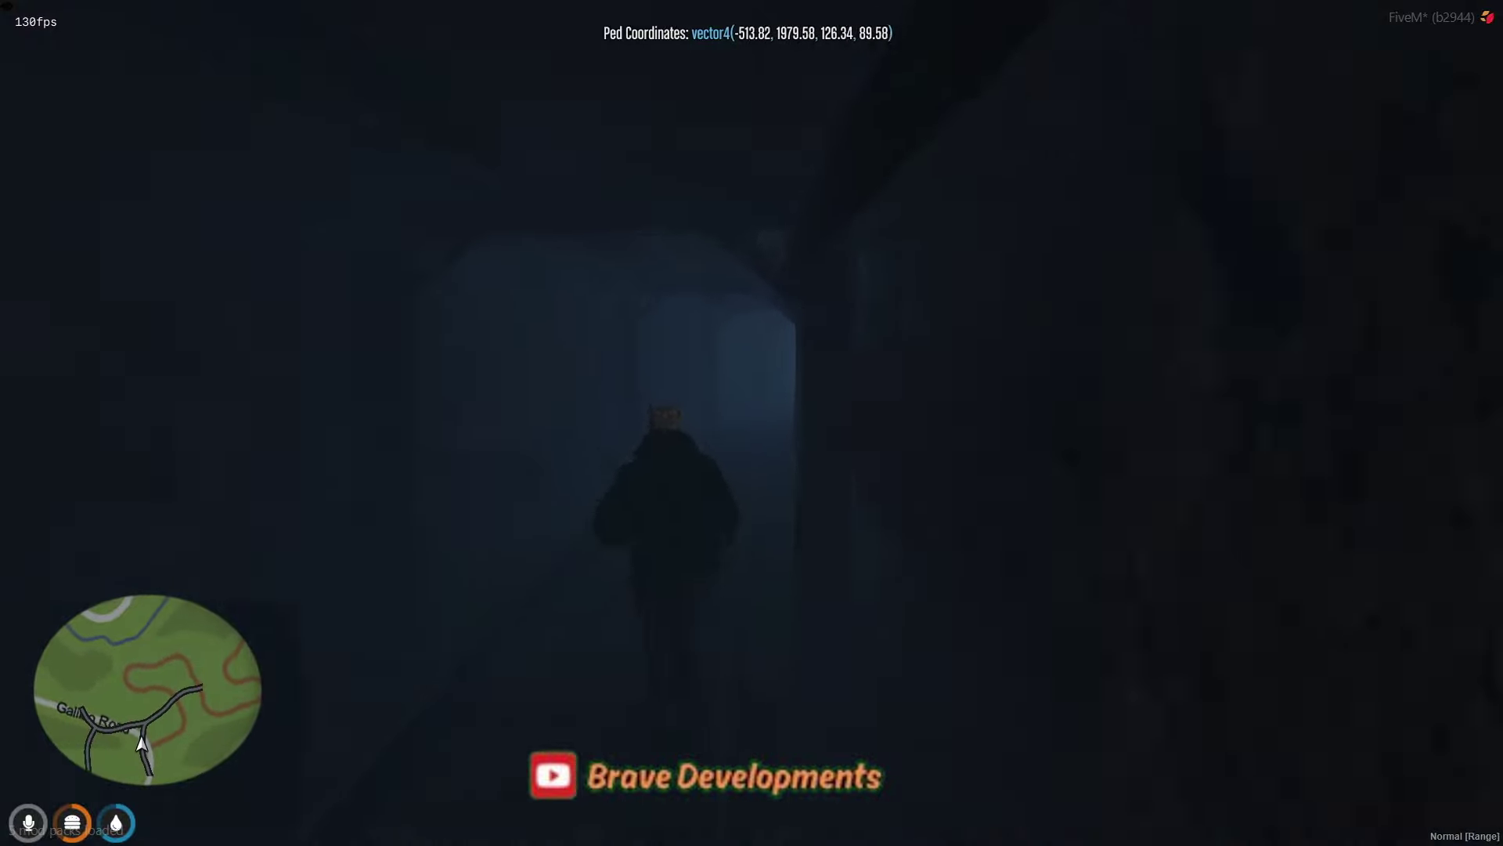
{"action": "key", "text": "w"}
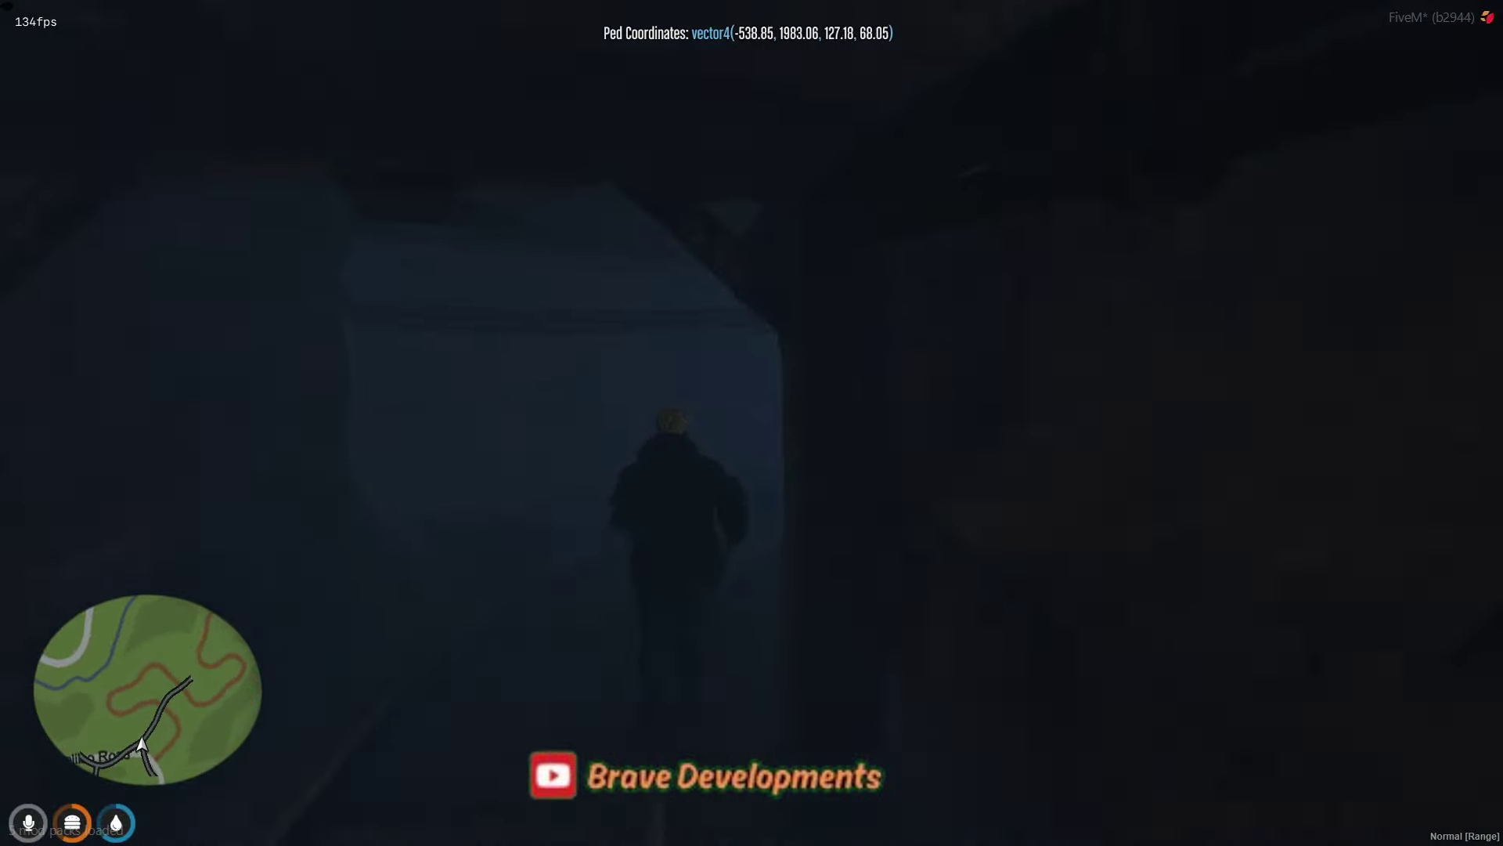
{"action": "key", "text": "w"}
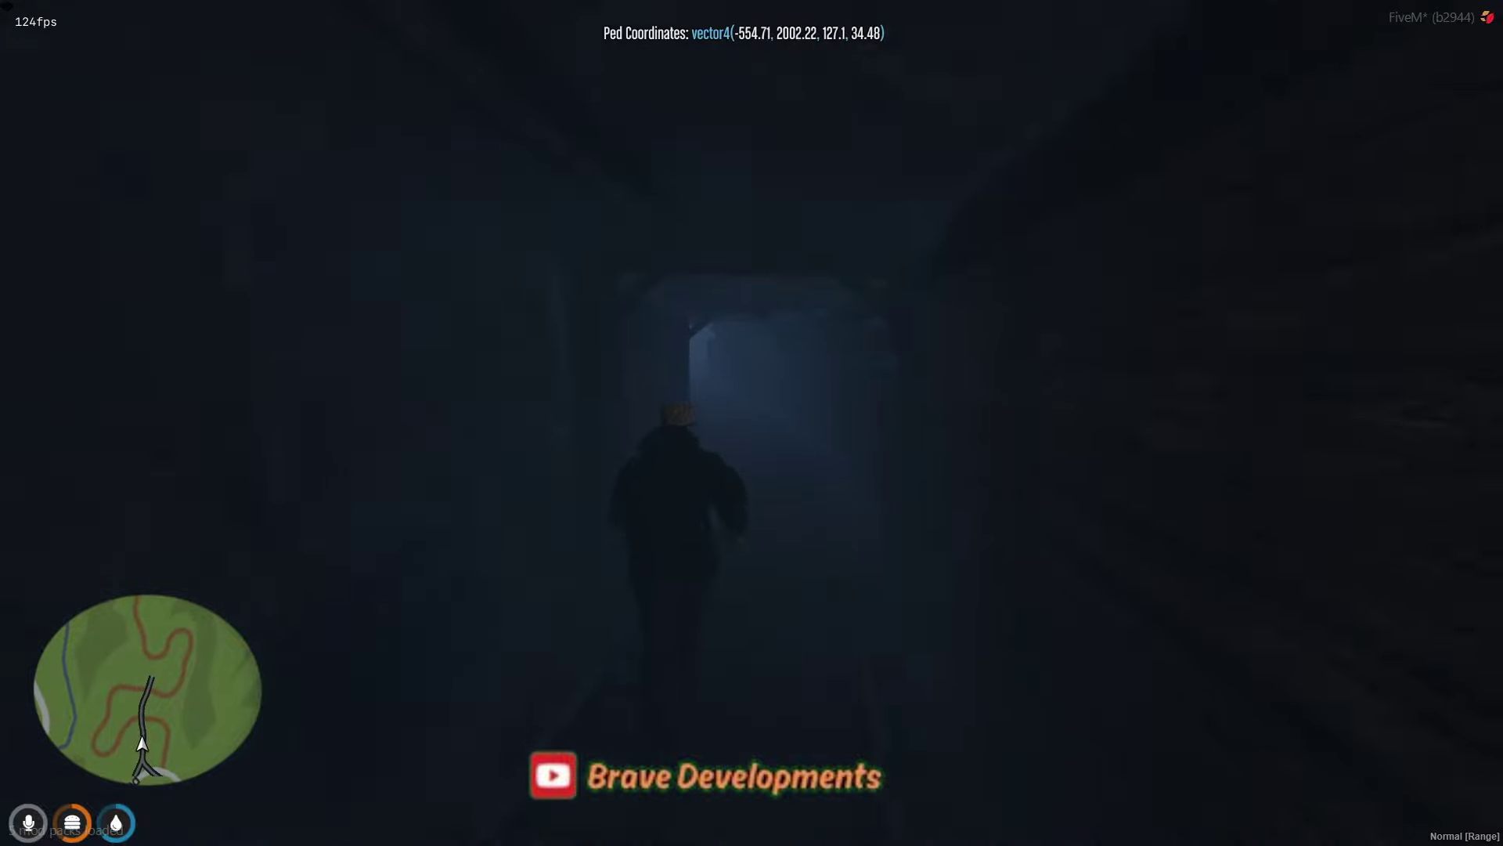
{"action": "key", "text": "w"}
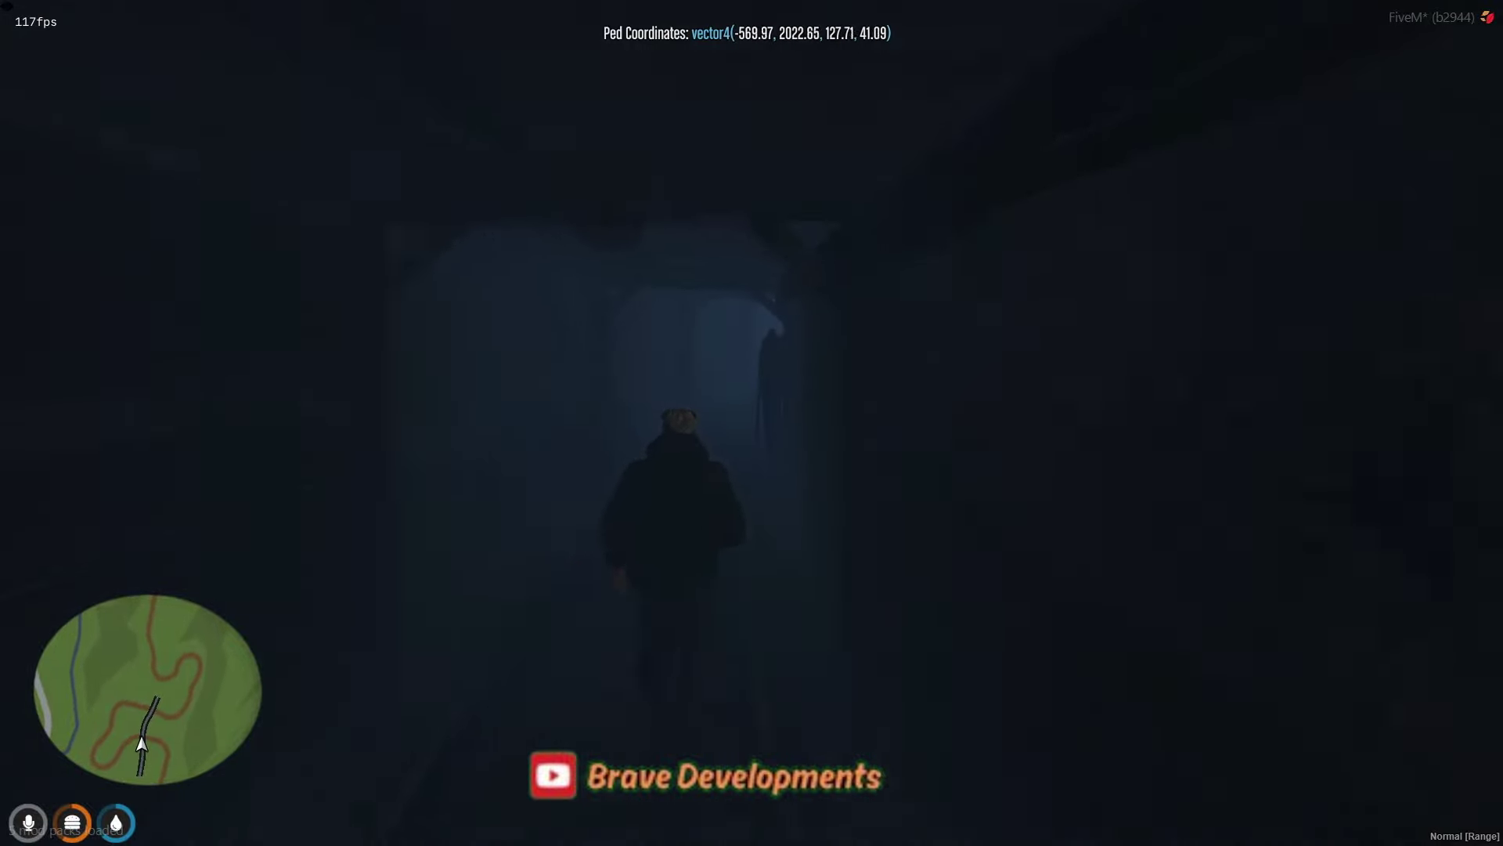
{"action": "key", "text": "w"}
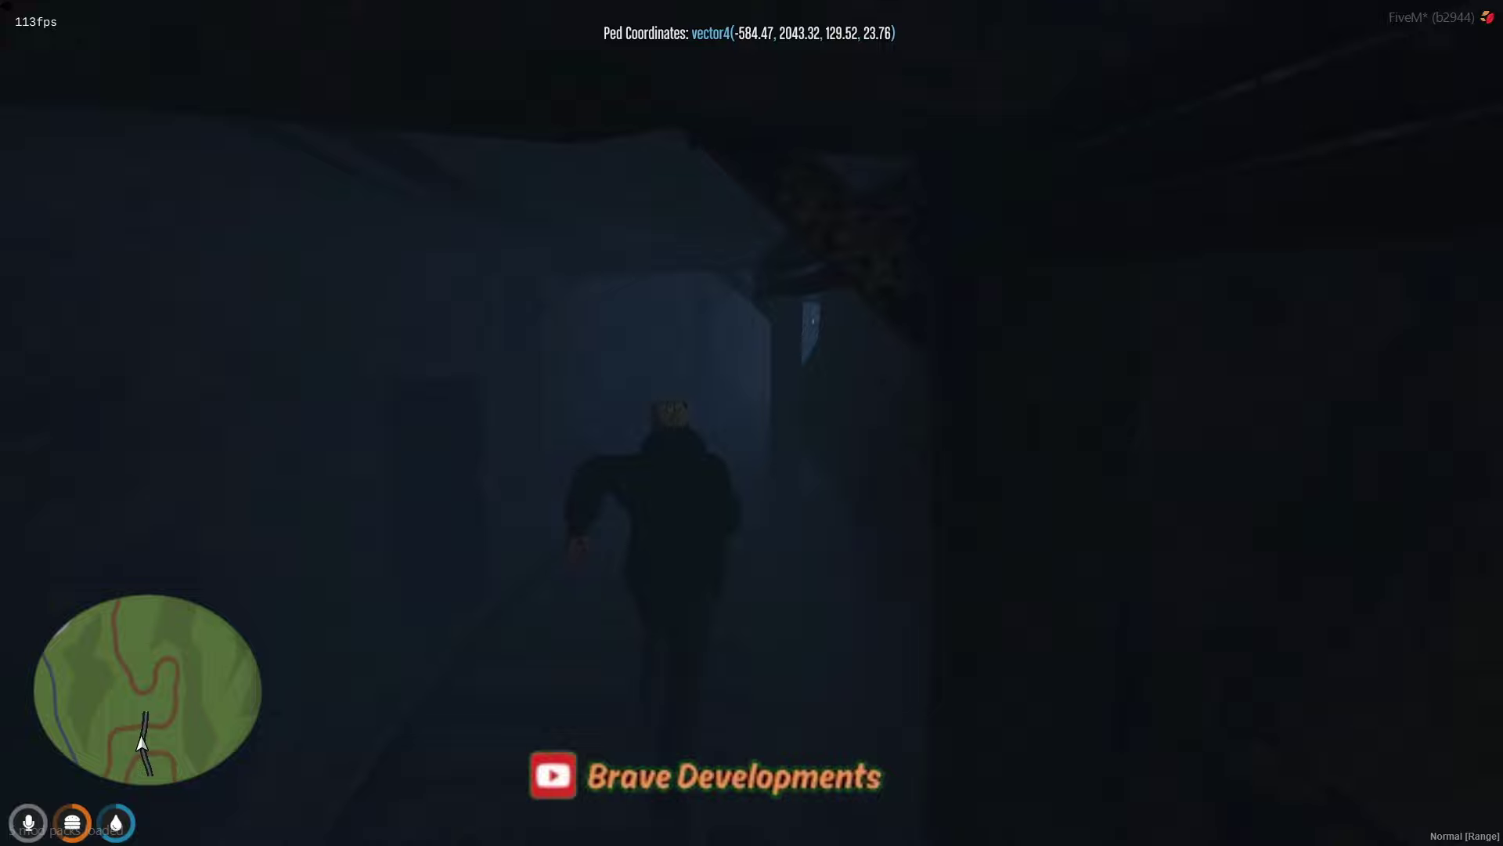
{"action": "key", "text": "w"}
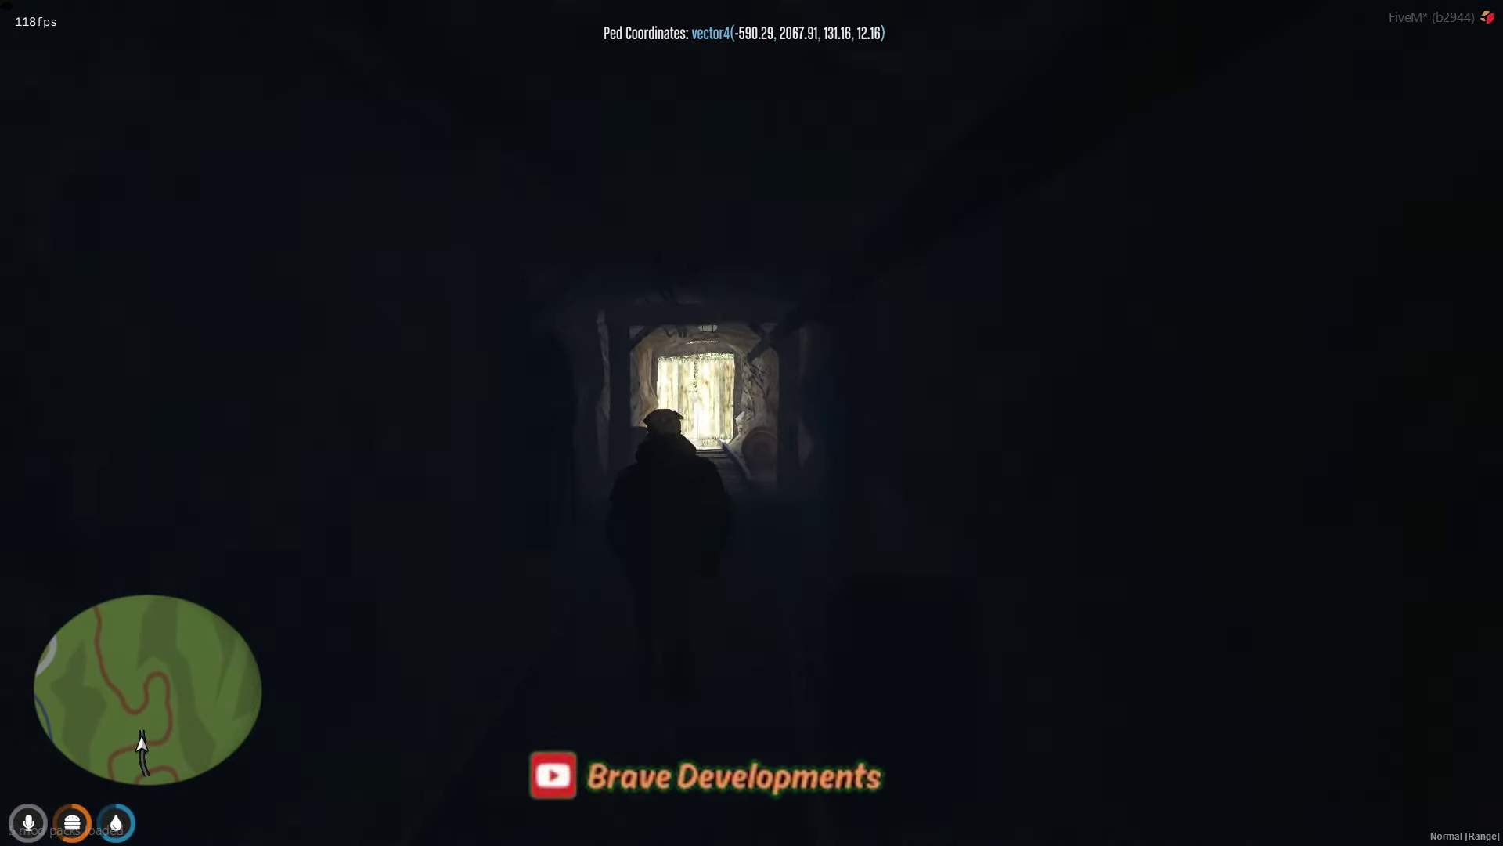
{"action": "key", "text": "w"}
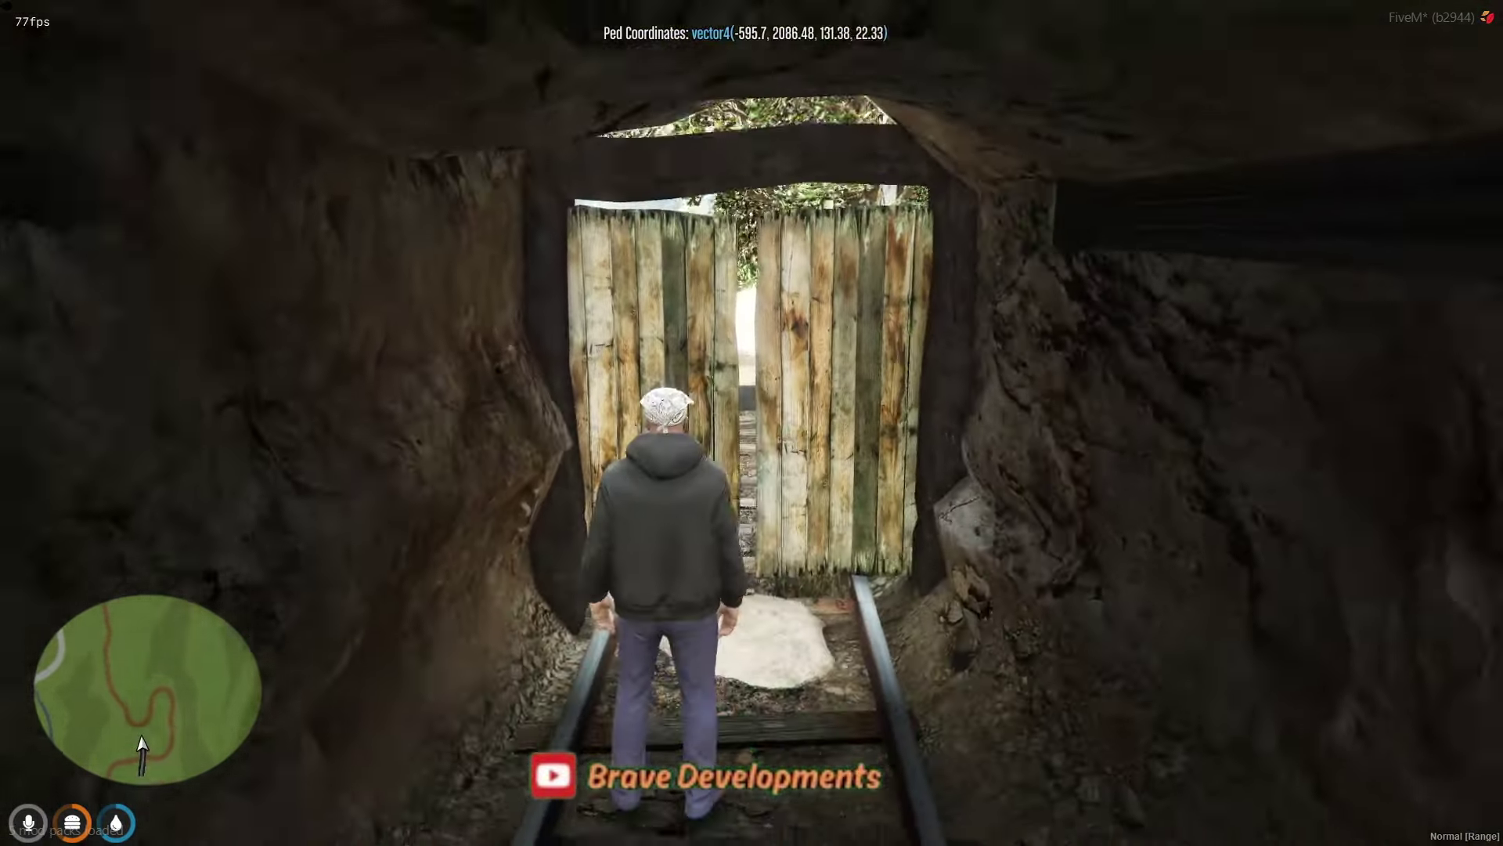
Use the rock in front of the wooden doors to leave the mine, and walk to the road facing the prison.
{"action": "key", "text": "w"}
{"action": "key", "text": "s"}
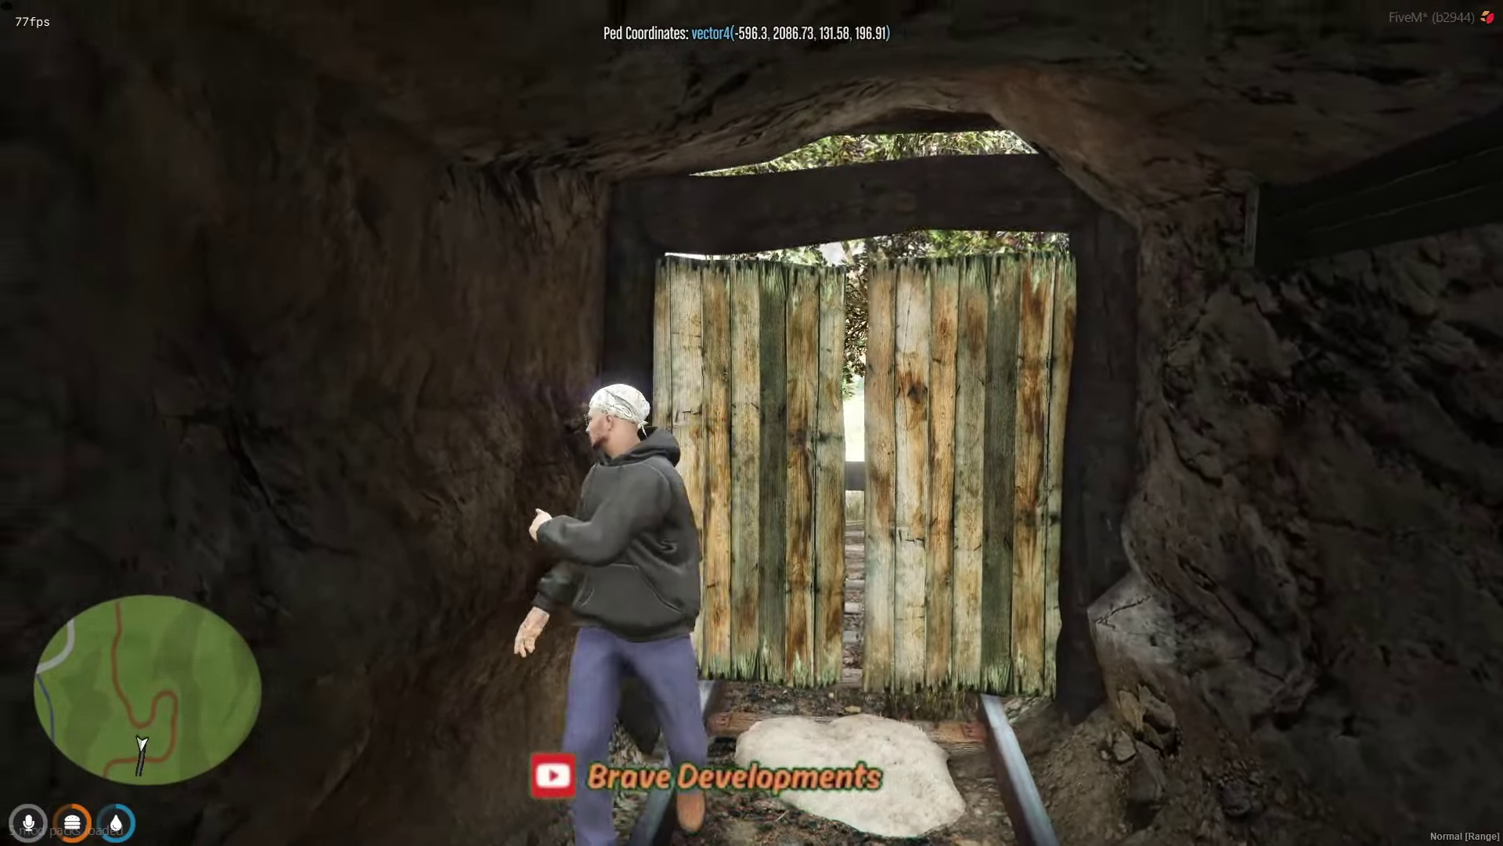
{"action": "key", "text": "d"}
{"action": "key", "text": "w"}
{"action": "key", "text": "alt"}
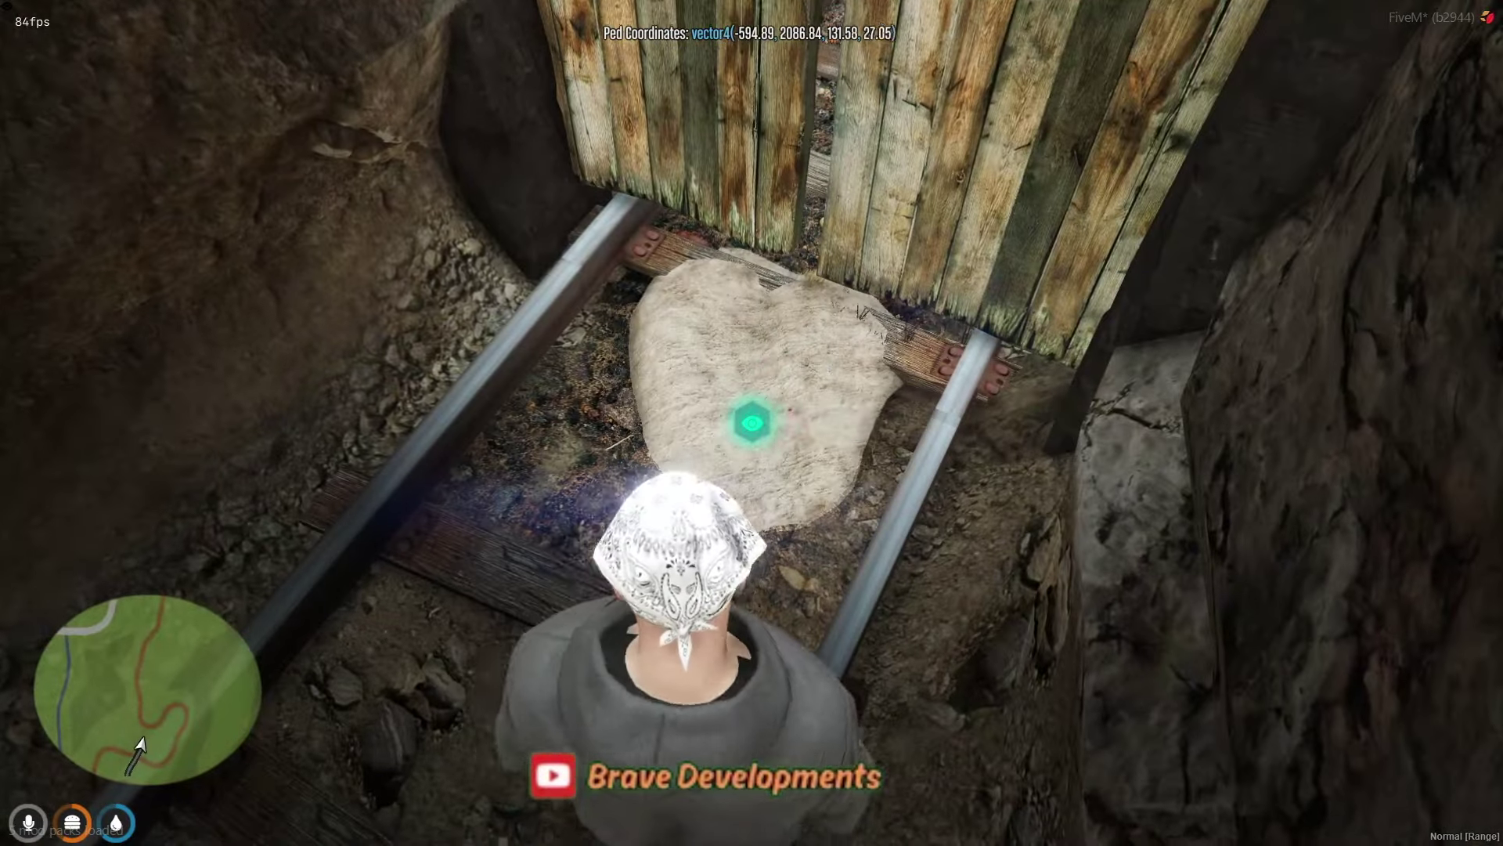
{"action": "left_click", "coordinate": [751, 423]}
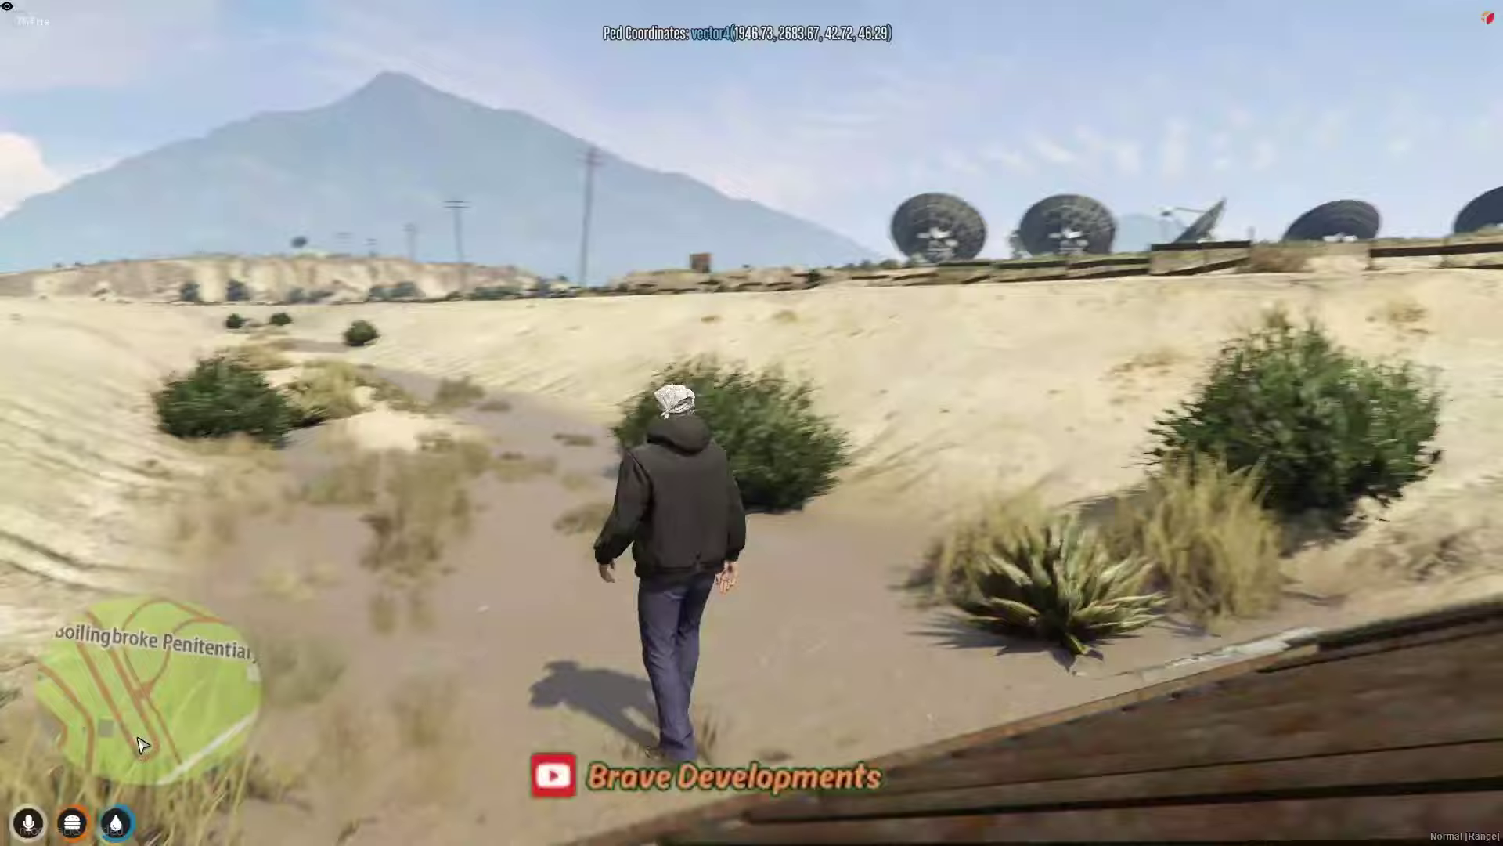
{"action": "key", "text": "w"}
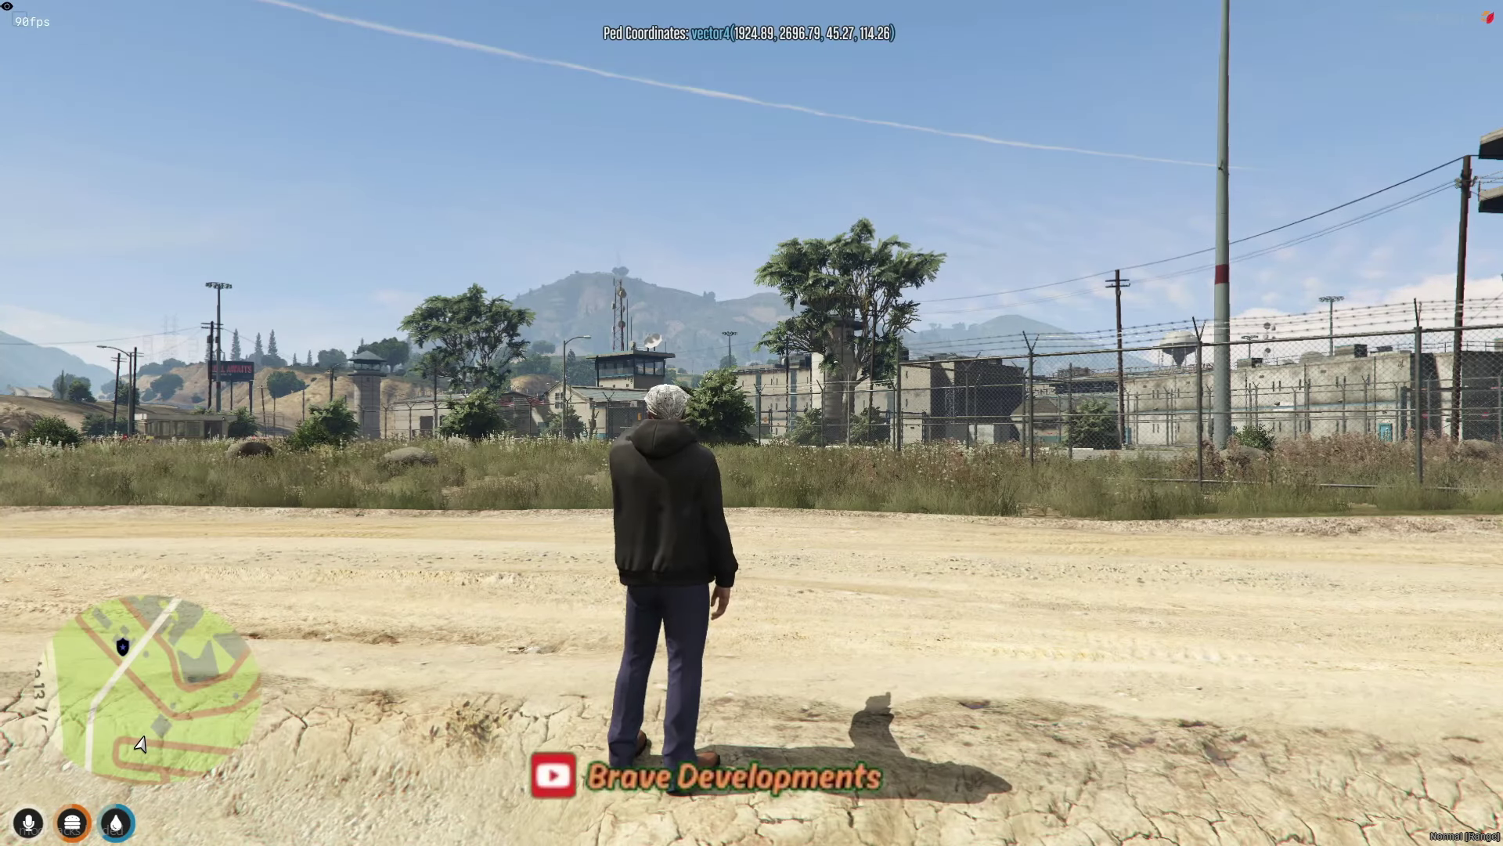
Jail player 1 for 15 minutes with the /jail chat command.
{"action": "key", "text": "slash"}
{"action": "key", "text": "Escape"}
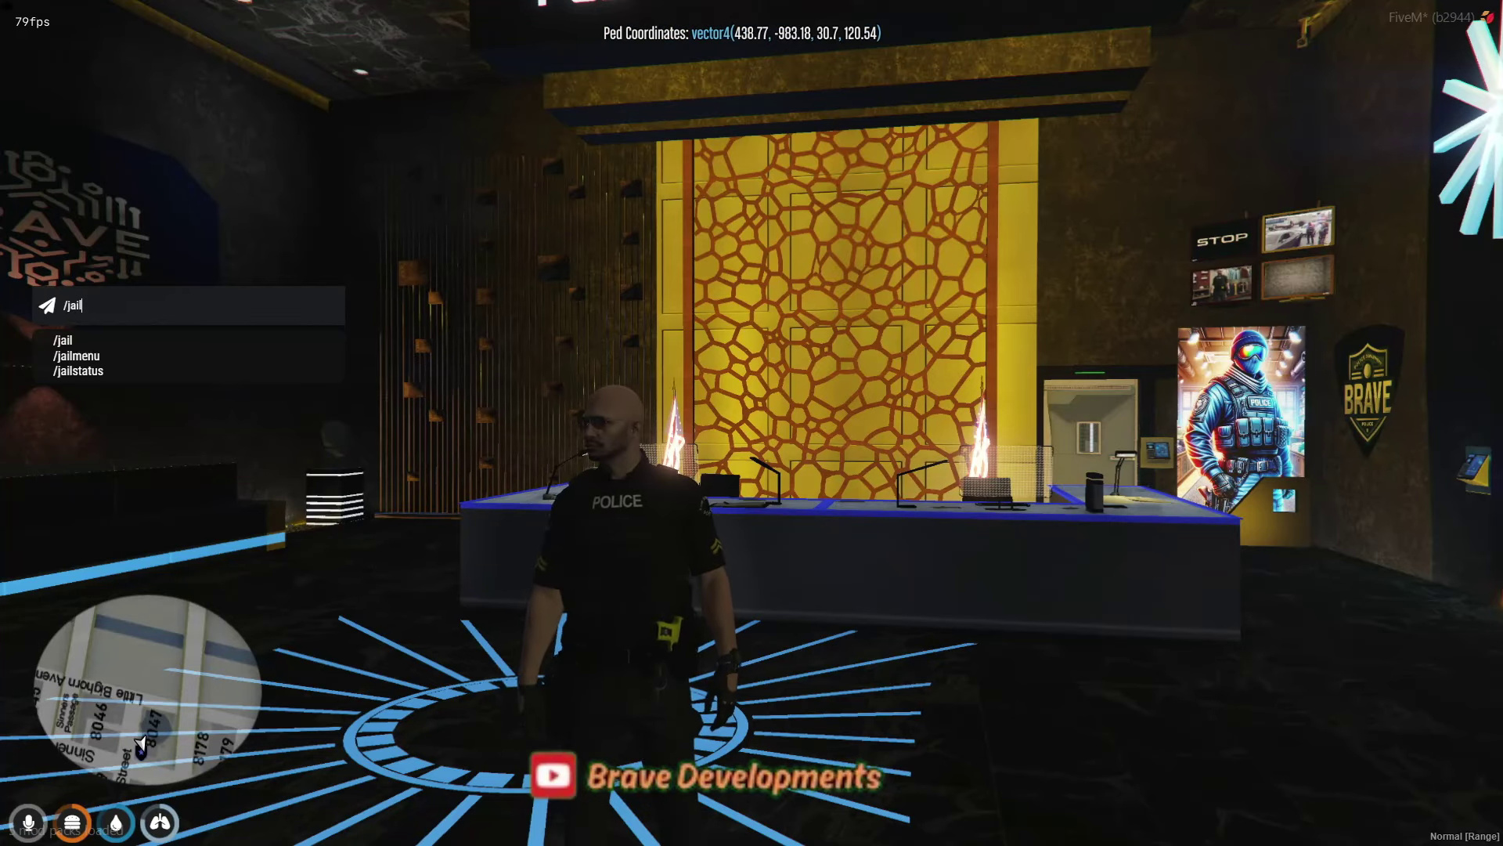
{"action": "type", "text": "1 15"}
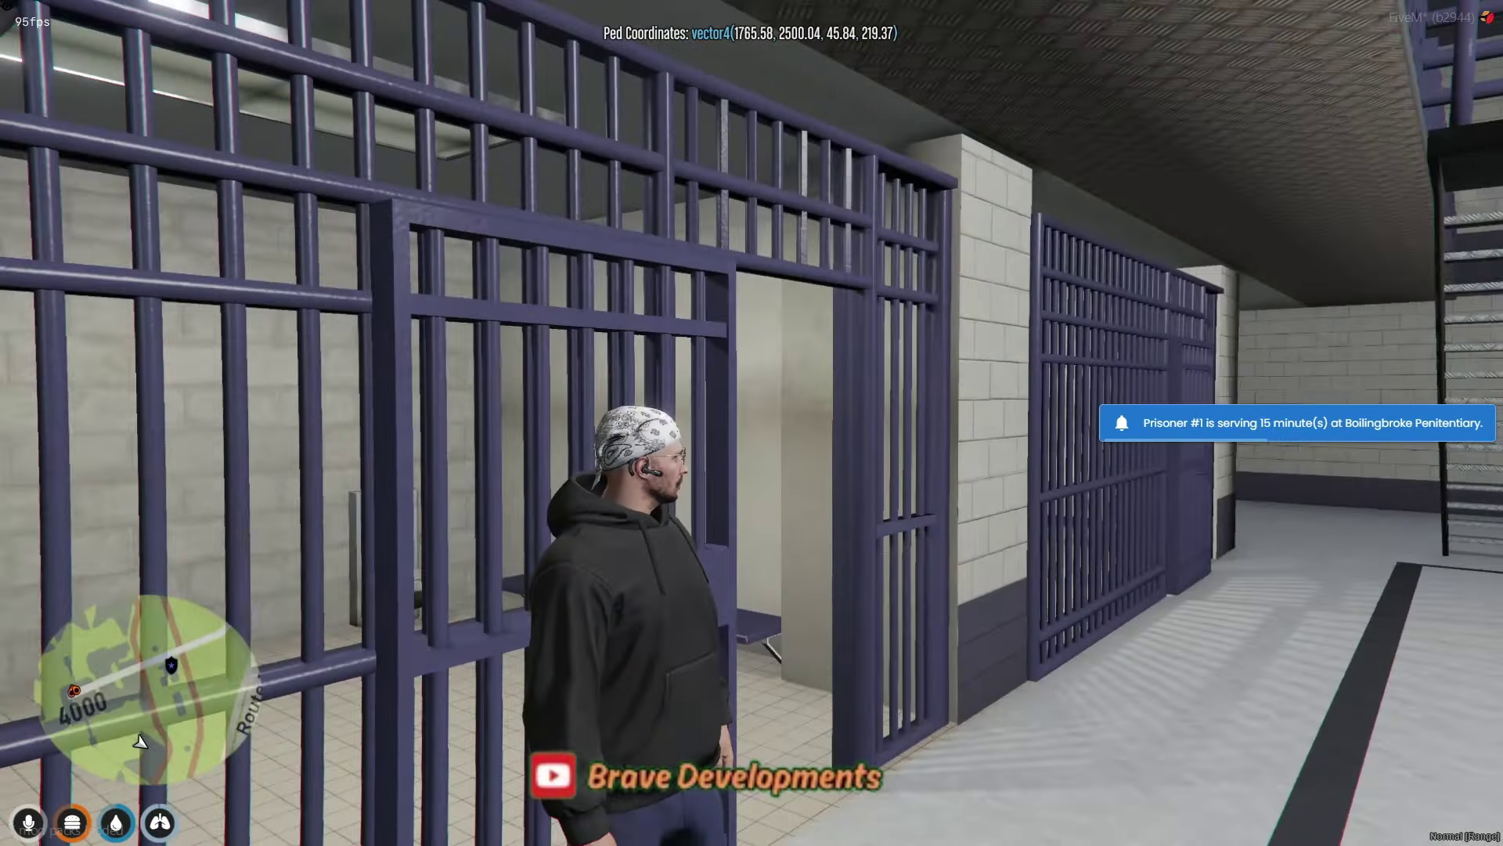
{"action": "key", "text": "w"}
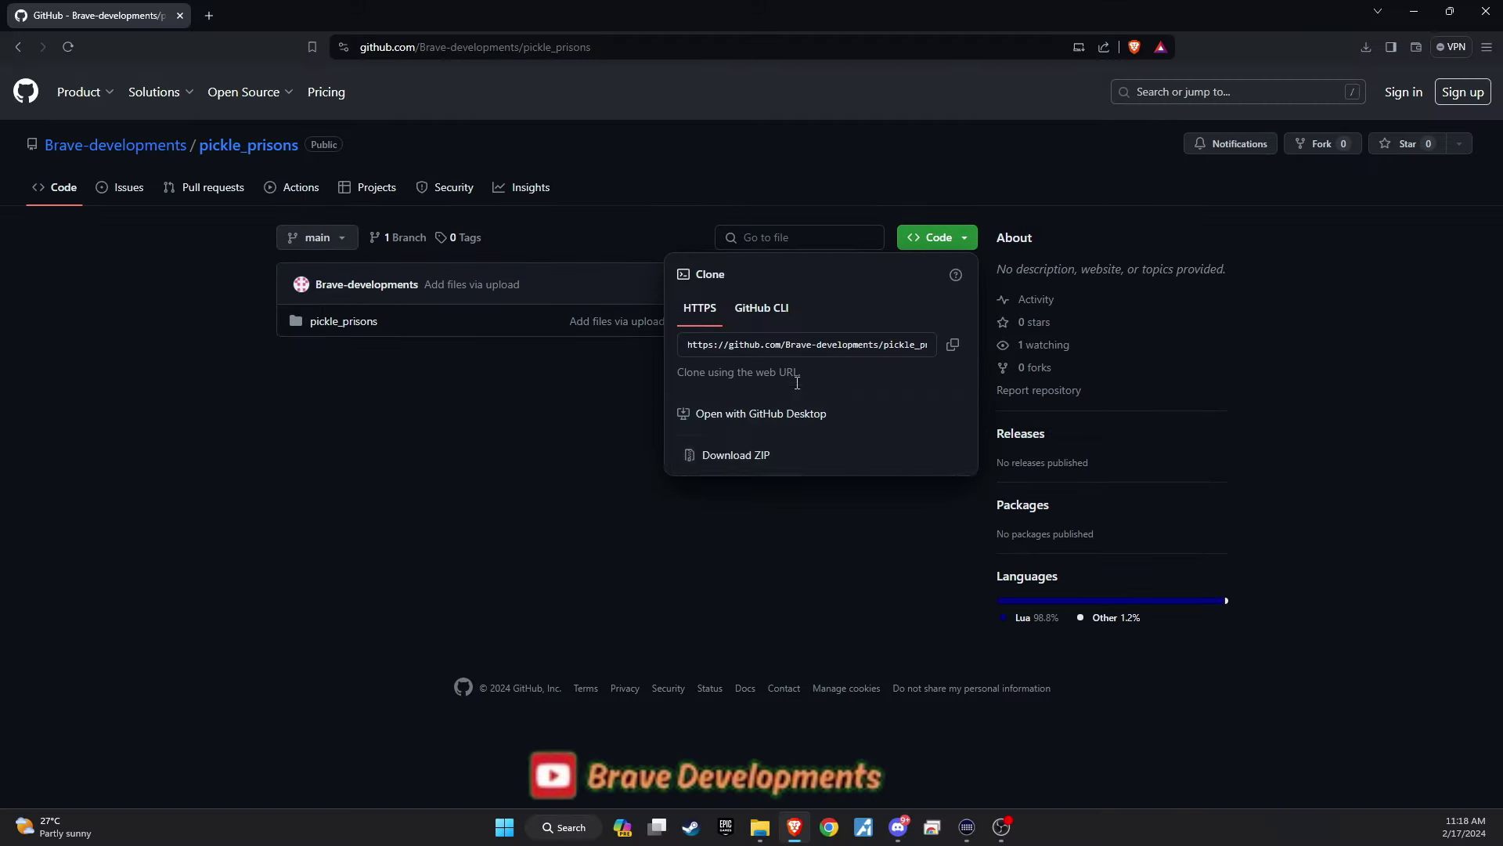
Download the pickle_prisons repository as a ZIP and extract the archive in the Fivem scripts folder.
{"action": "left_click", "coordinate": [806, 454]}
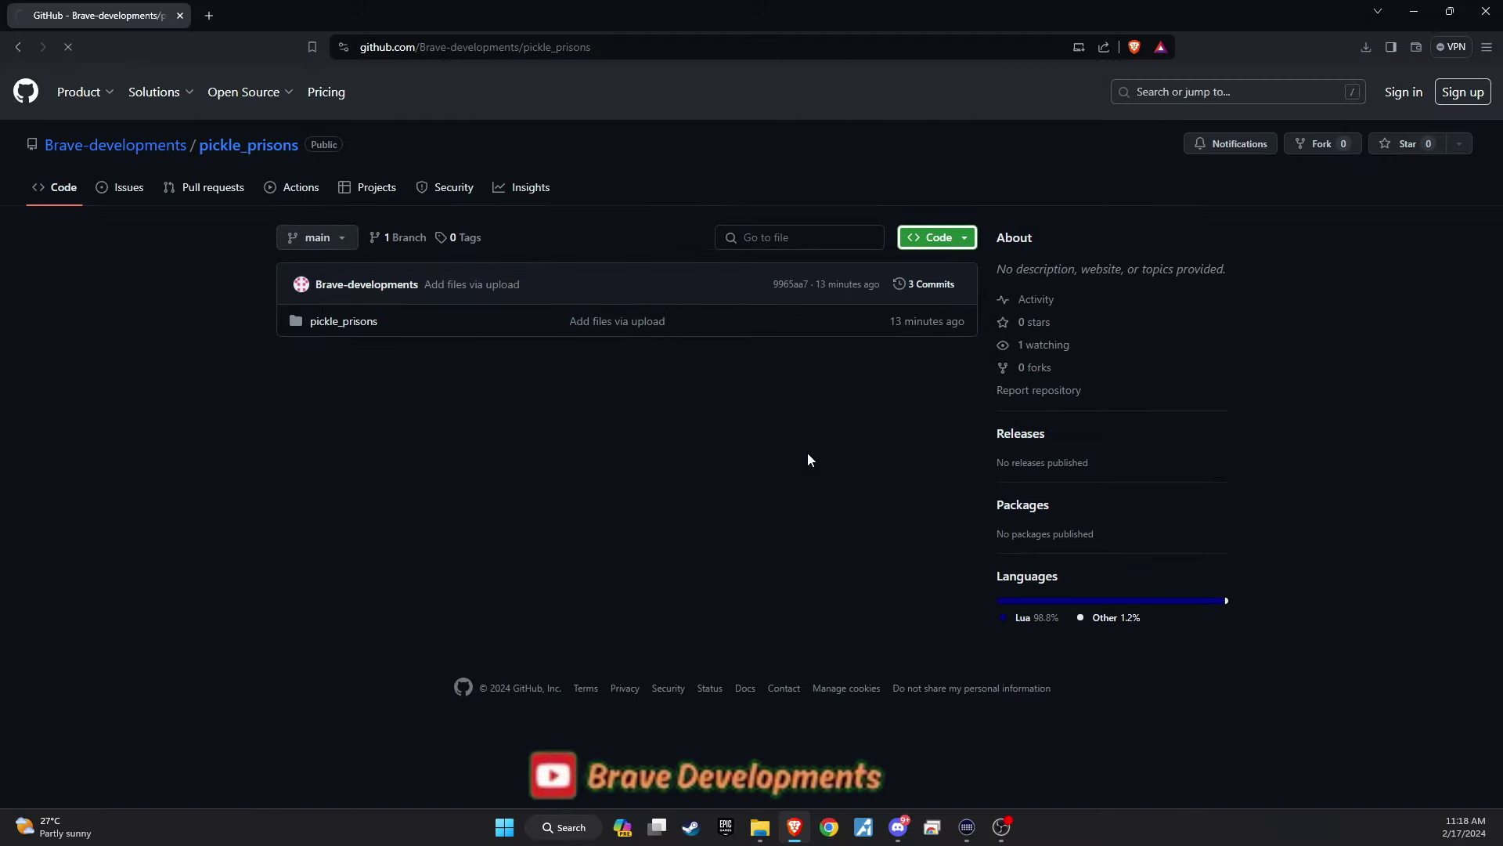
{"action": "left_click", "coordinate": [636, 400]}
{"action": "left_click", "coordinate": [759, 827]}
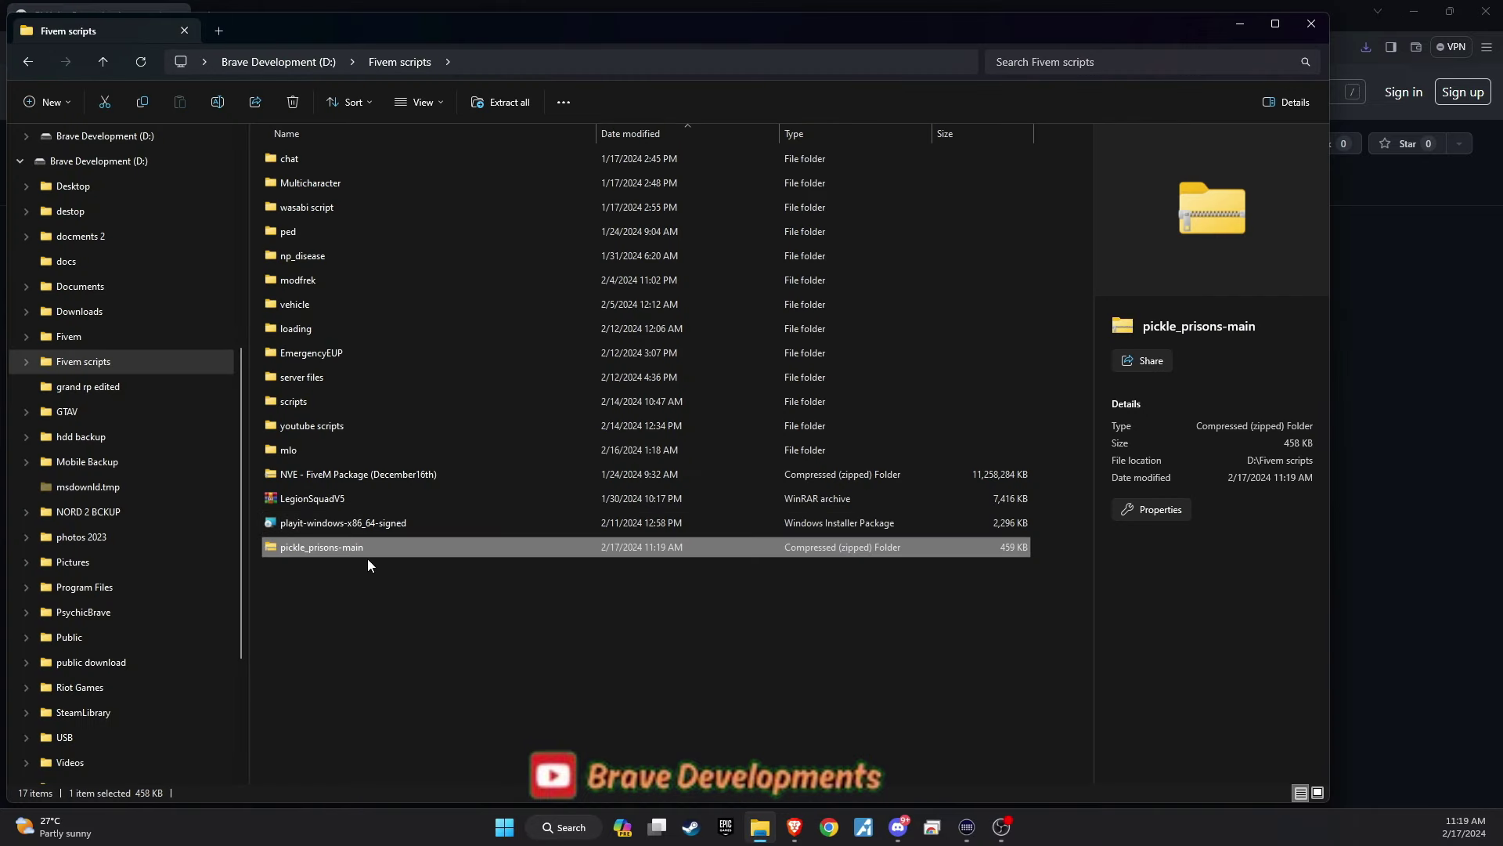
{"action": "right_click", "coordinate": [340, 553]}
{"action": "mouse_move", "coordinate": [407, 507]}
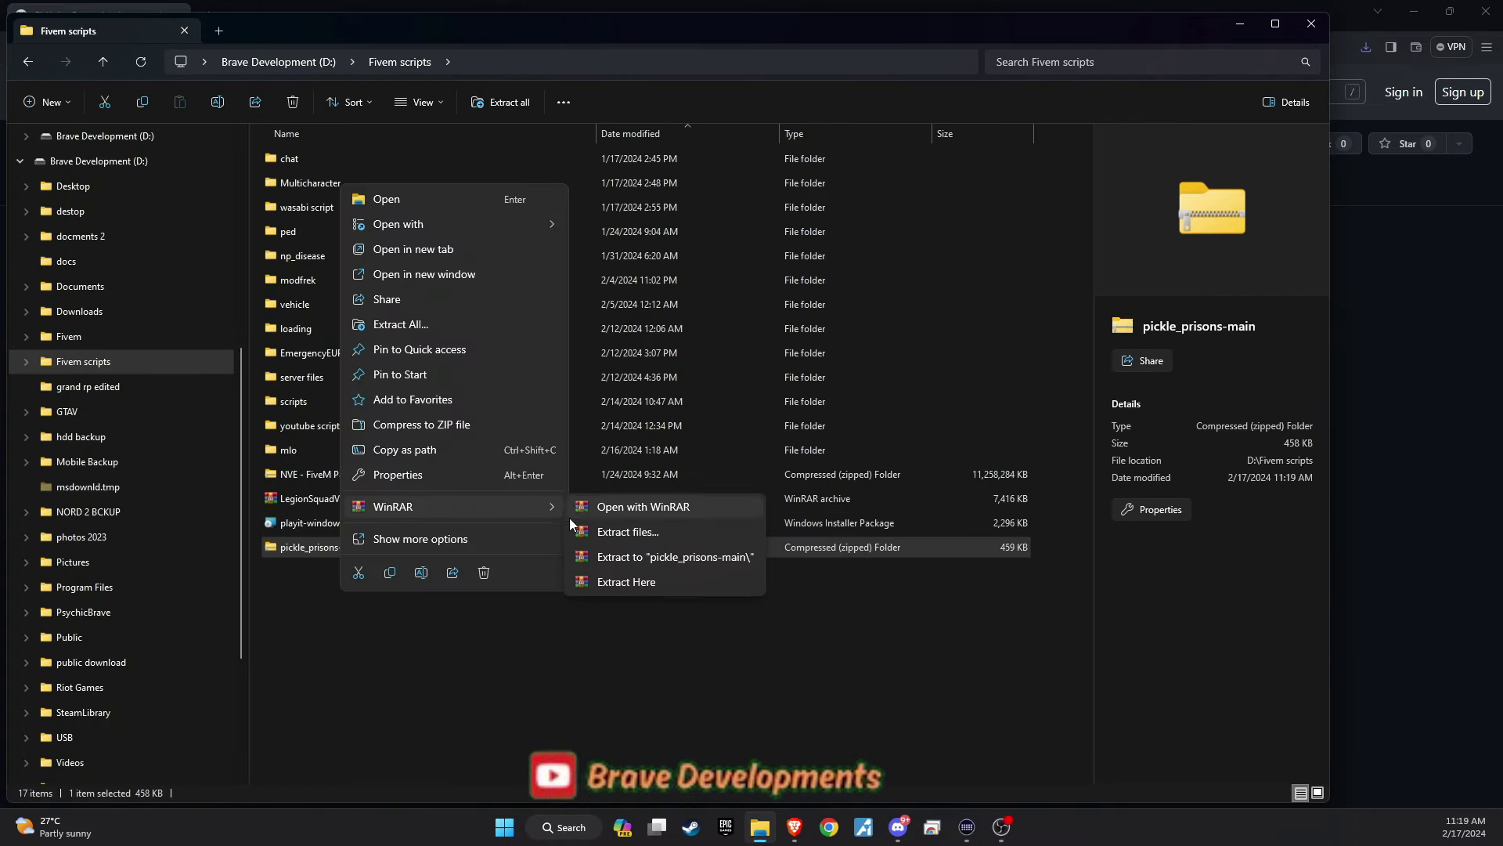
{"action": "left_click", "coordinate": [580, 579]}
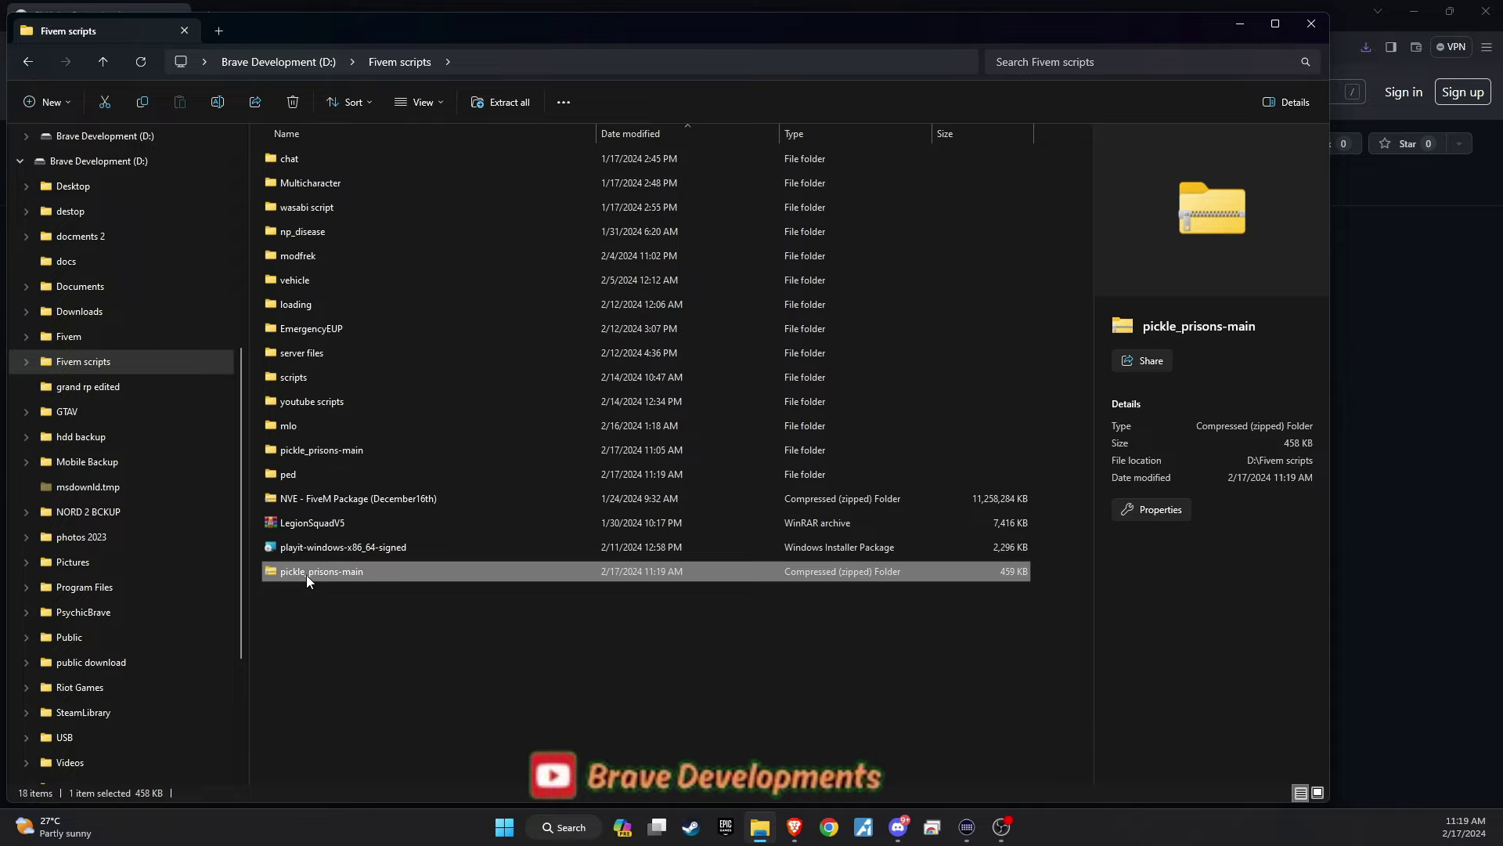
Copy the extracted pickle_prisons folder into the [brave-scripts] folder under the QBCoreFramework_ADCEEF.base server's resources.
{"action": "double_click", "coordinate": [345, 451]}
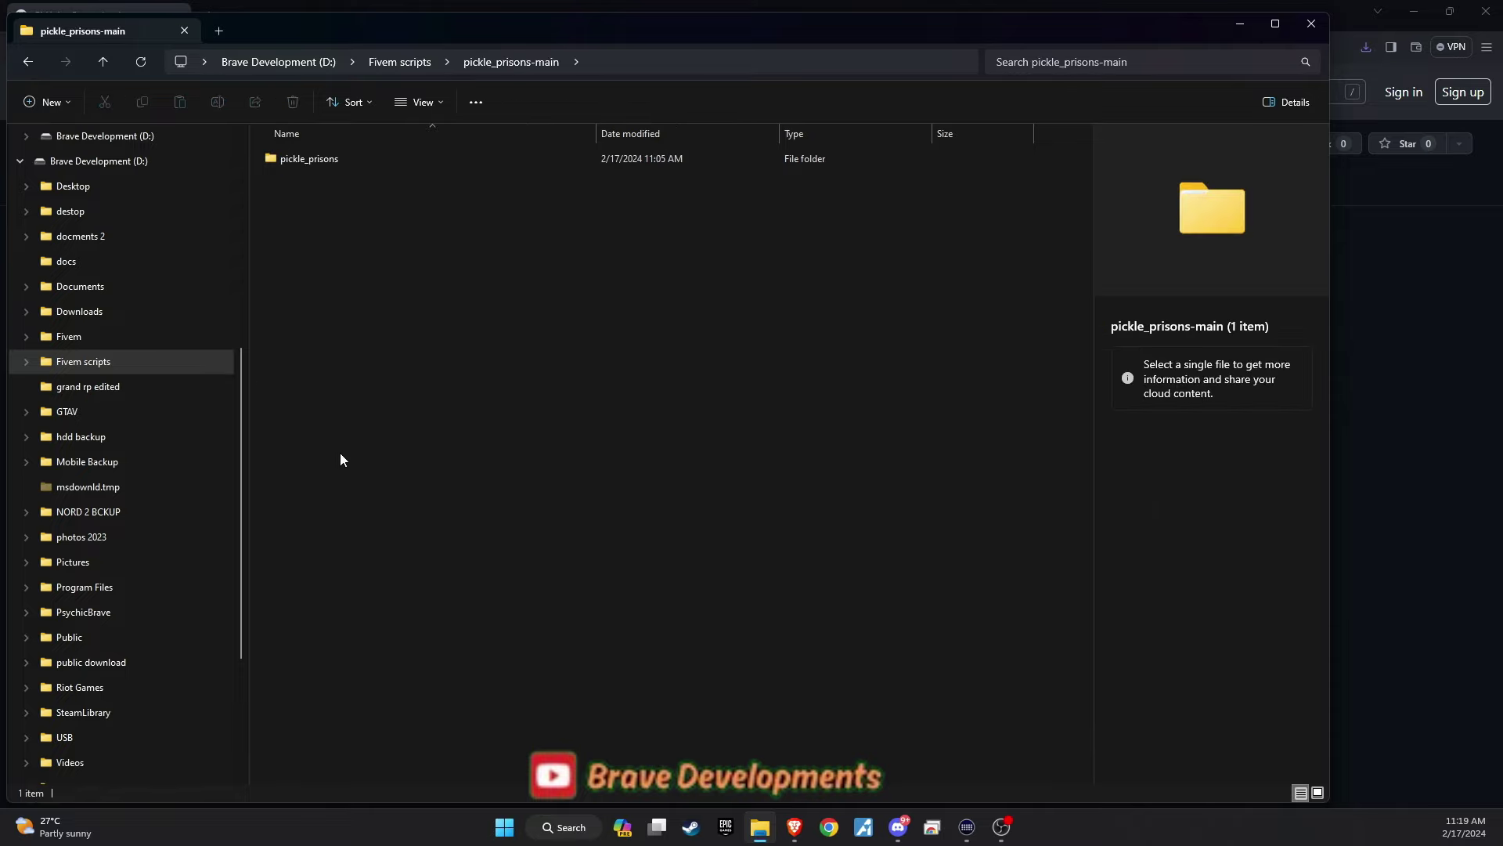
{"action": "left_click", "coordinate": [376, 166]}
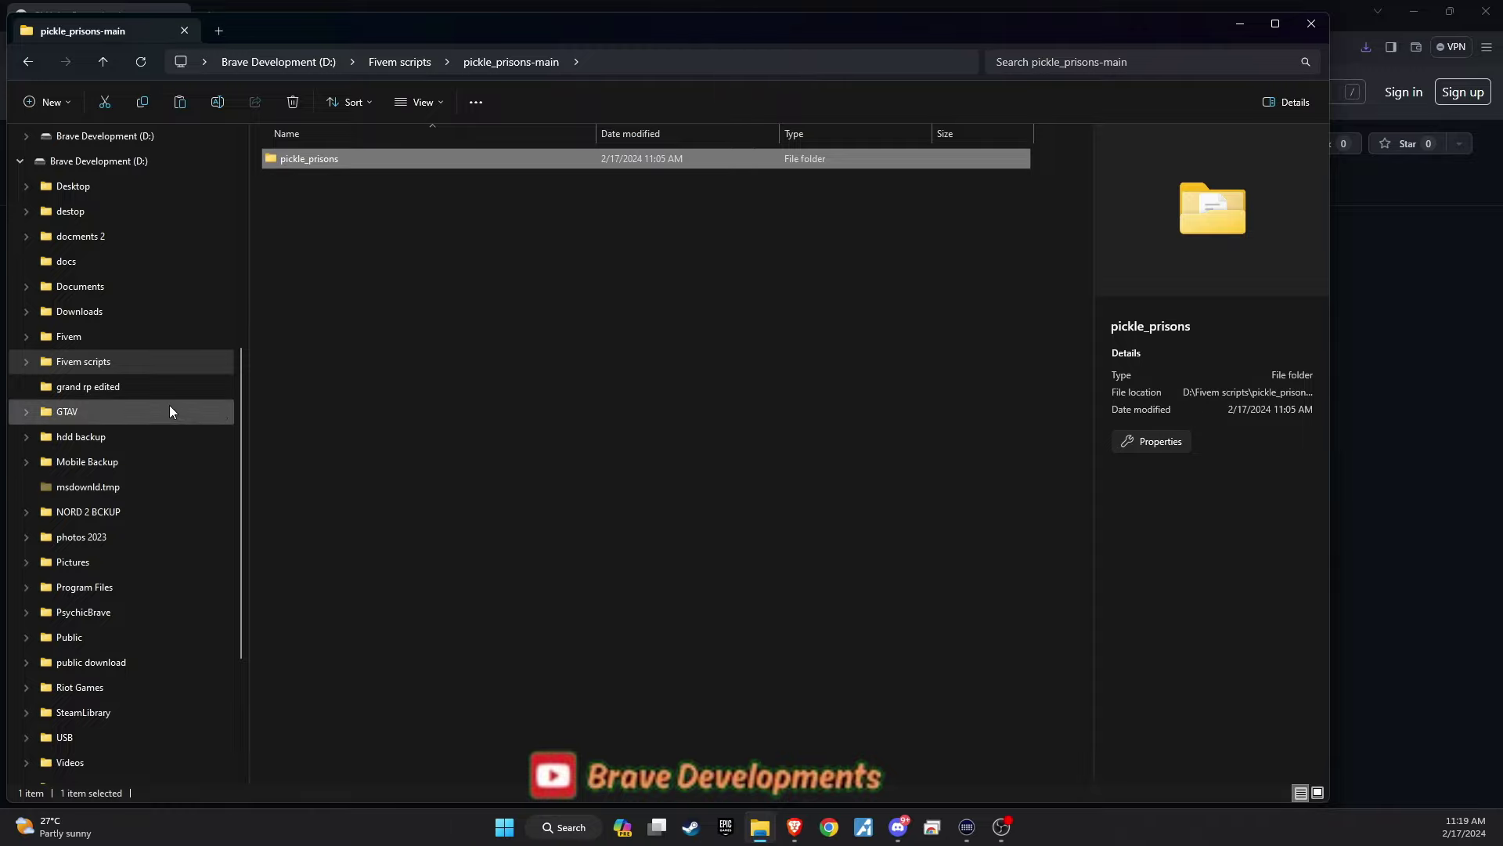
{"action": "left_click", "coordinate": [180, 337]}
{"action": "double_click", "coordinate": [385, 184]}
{"action": "double_click", "coordinate": [384, 186]}
{"action": "double_click", "coordinate": [374, 206]}
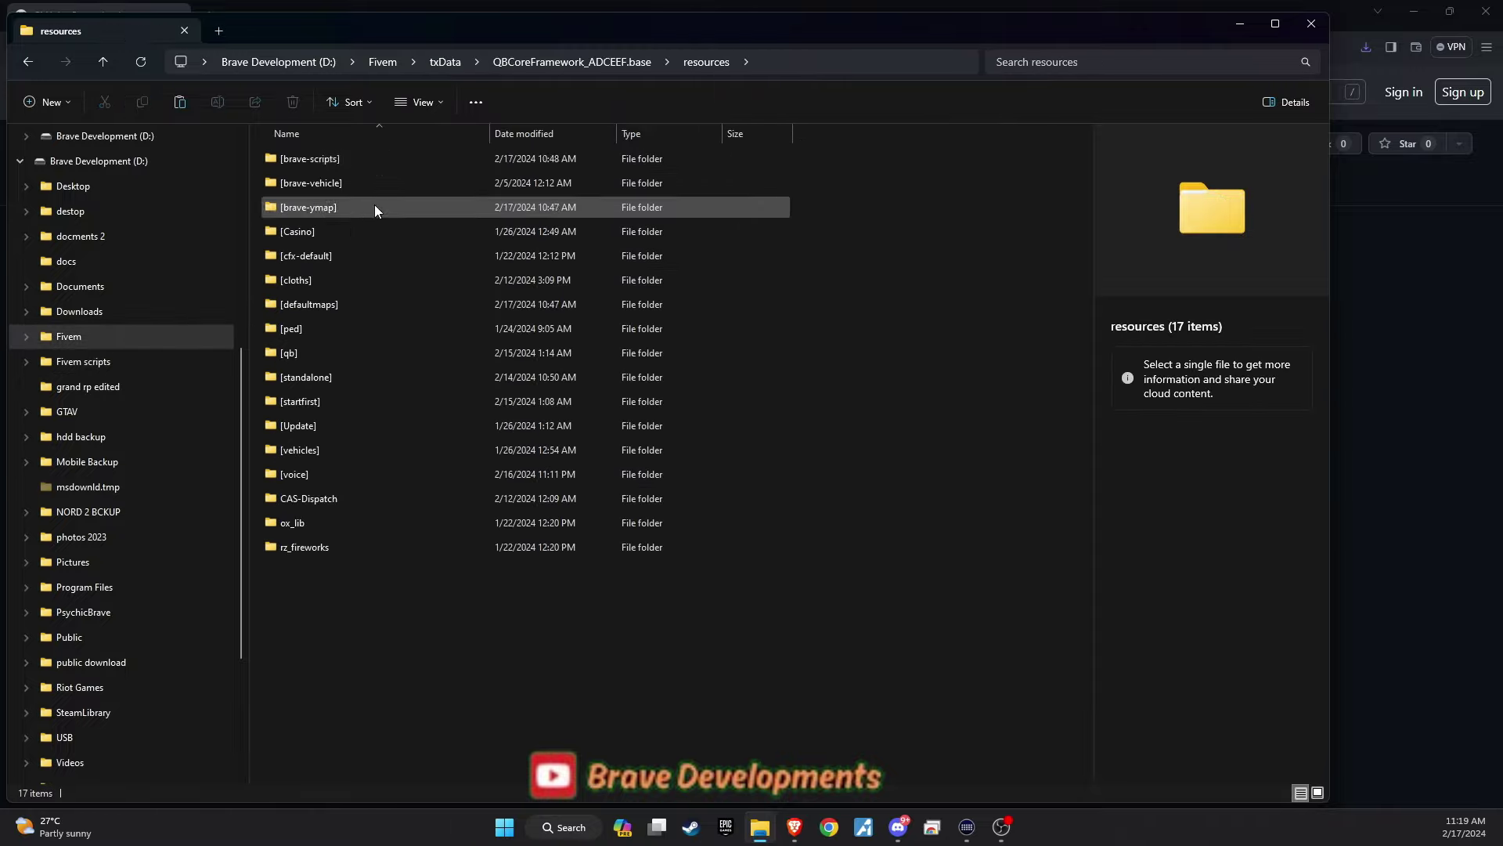
{"action": "double_click", "coordinate": [374, 166]}
{"action": "scroll", "coordinate": [1036, 532], "scroll_direction": "down", "scroll_amount": 2}
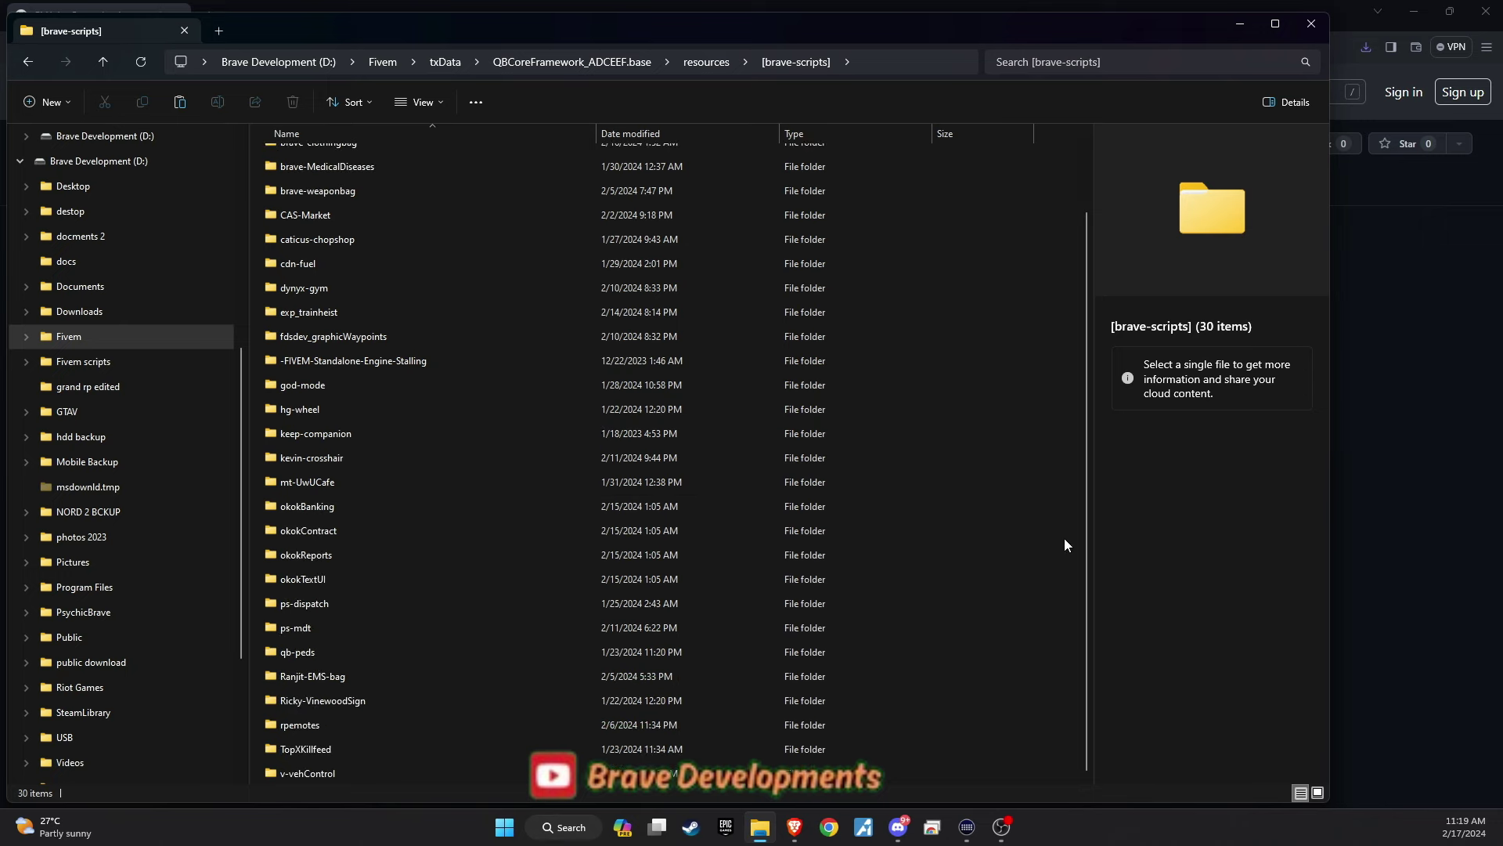
{"action": "key", "text": "ctrl+v"}
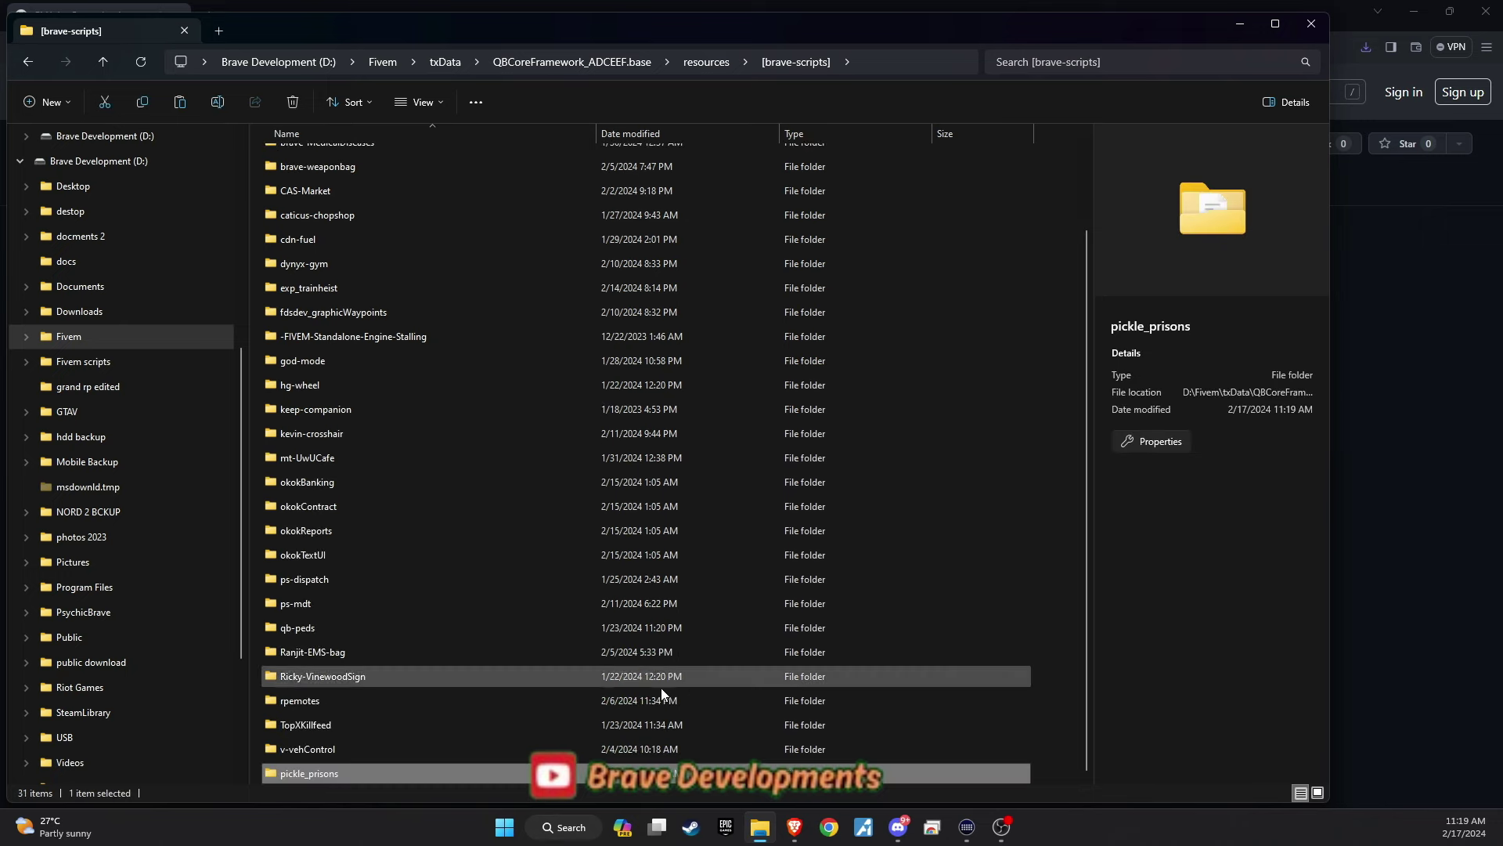
In the Images folder of the pasted pickle_prisons resource, preview the shovel image and select the Metal, Rope, shovel and Wood images.
{"action": "double_click", "coordinate": [289, 773]}
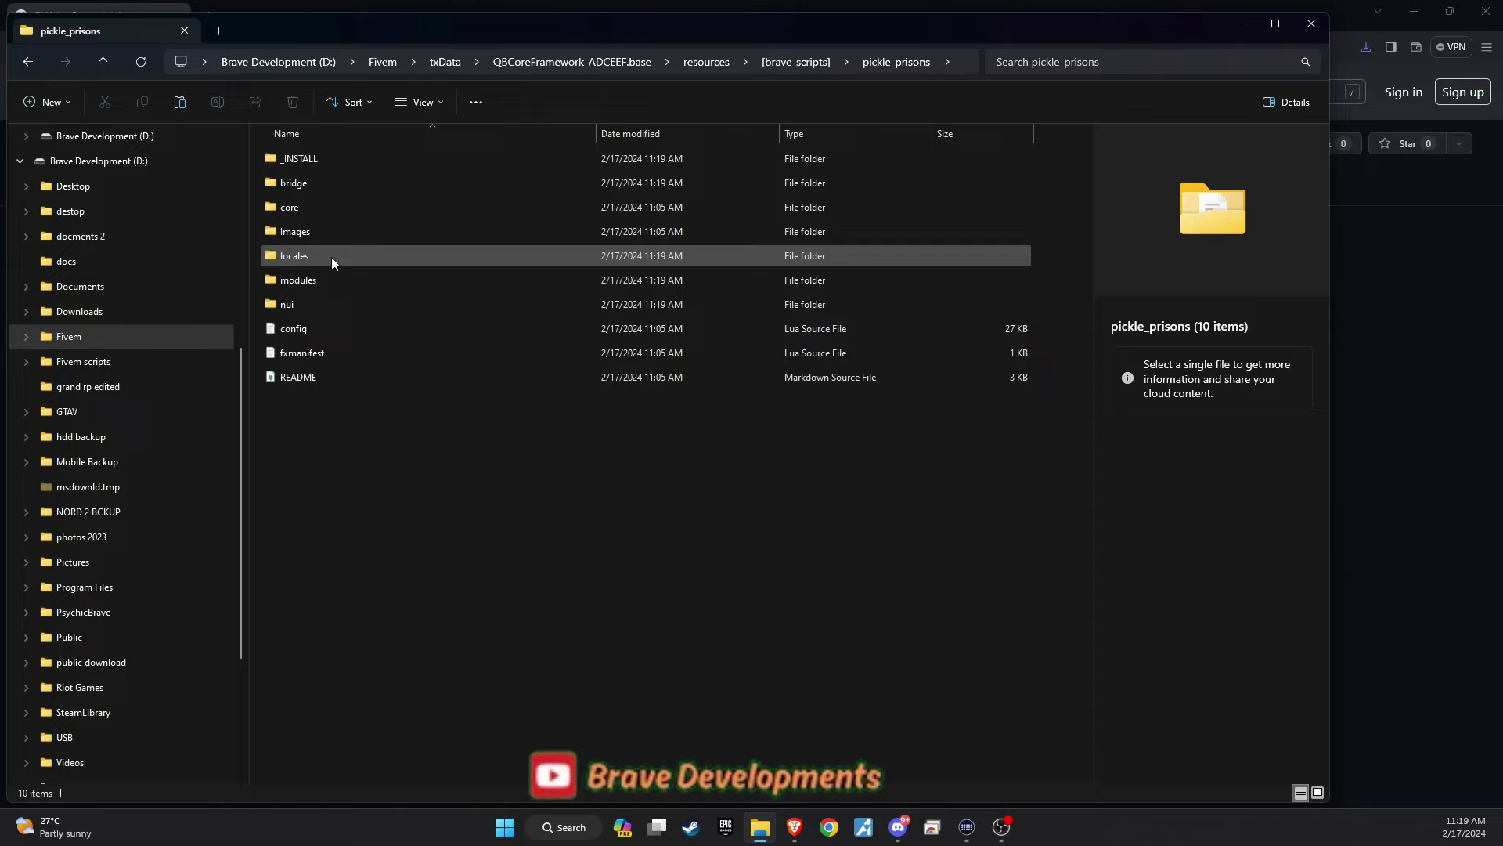
{"action": "double_click", "coordinate": [322, 231]}
{"action": "left_click_drag", "start_coordinate": [707, 192], "coordinate": [329, 168]}
{"action": "left_click", "coordinate": [617, 487]}
{"action": "left_click", "coordinate": [472, 185]}
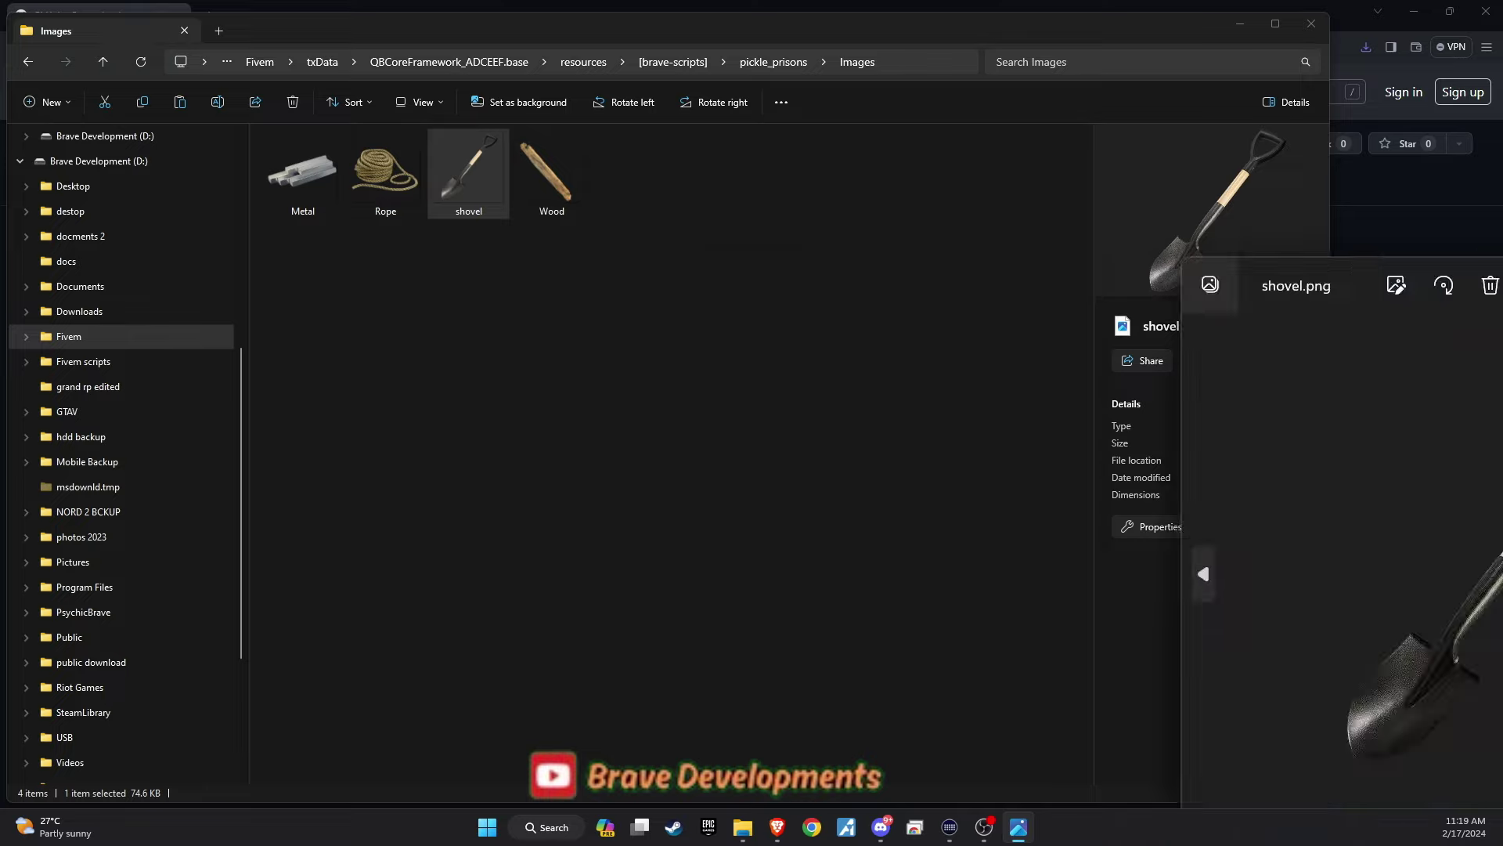
{"action": "left_click", "coordinate": [1007, 252]}
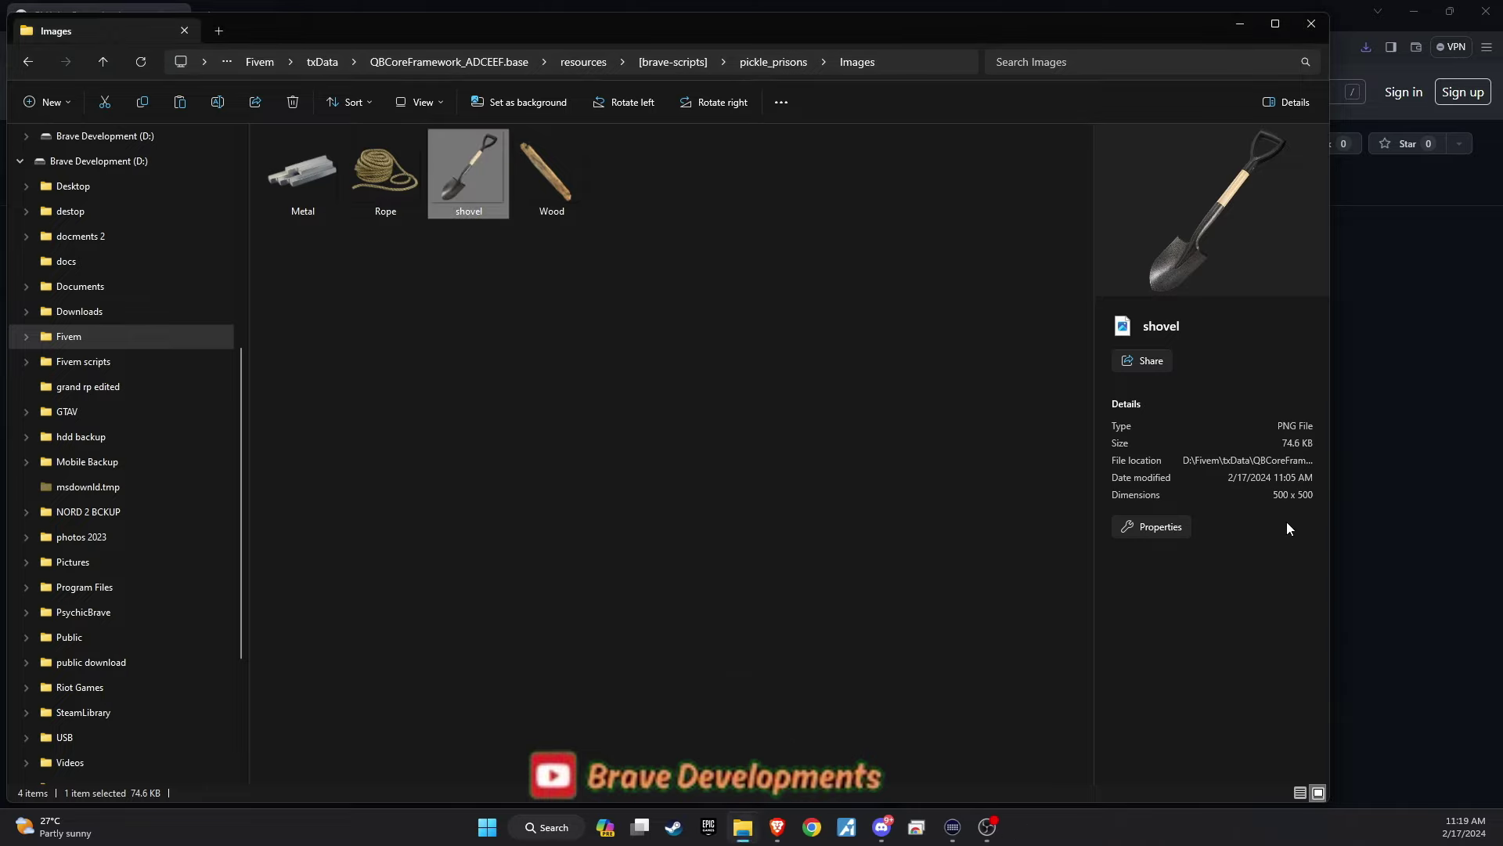
{"action": "left_click_drag", "start_coordinate": [761, 198], "coordinate": [283, 180]}
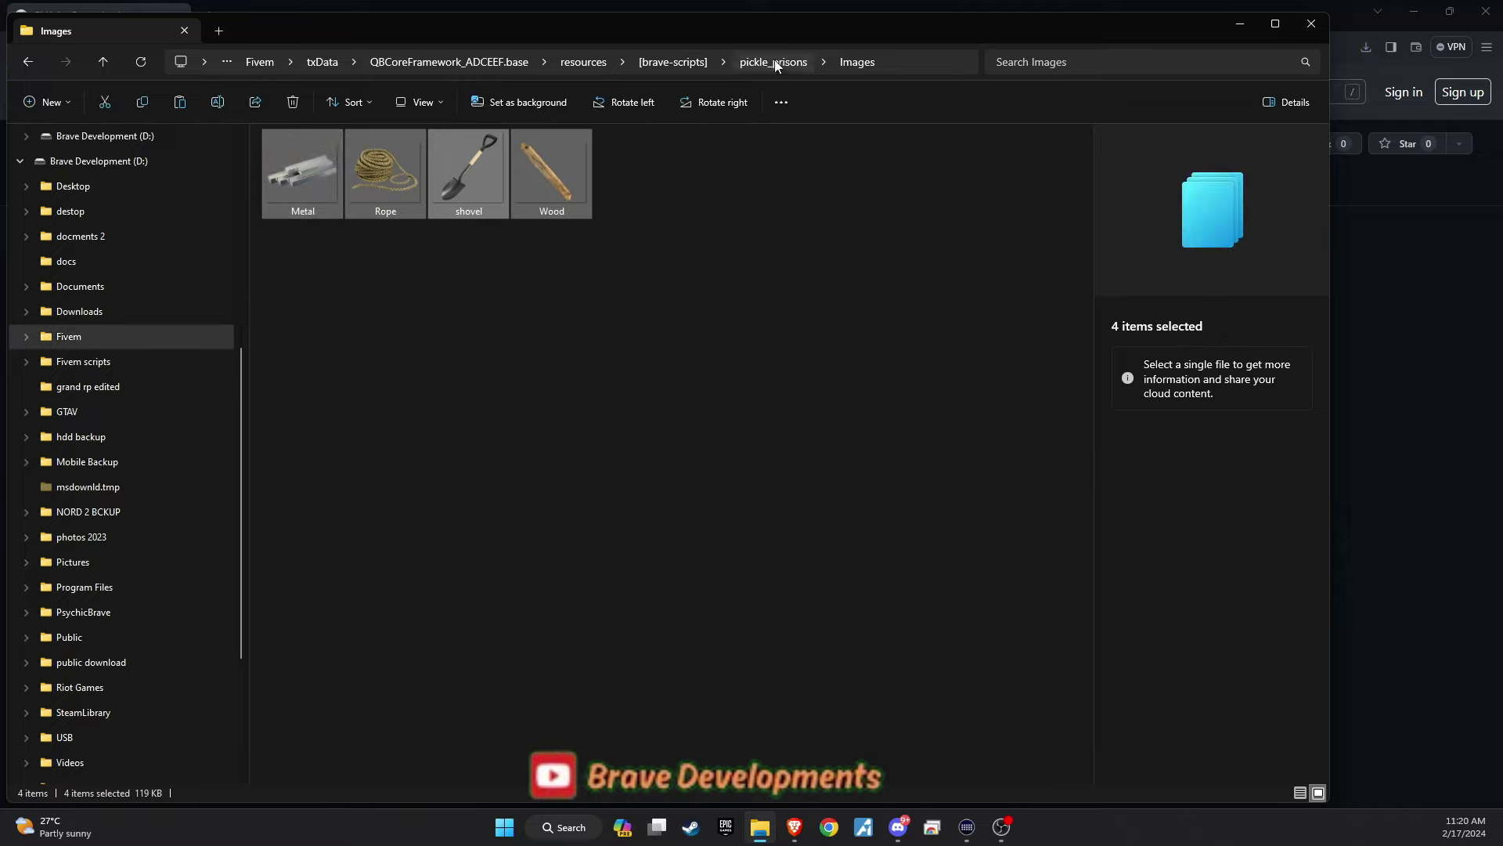
Paste the copied Metal, Rope, shovel and Wood images into the html images folder of qb-inventory under [qb].
{"action": "left_click", "coordinate": [588, 66]}
{"action": "double_click", "coordinate": [293, 354]}
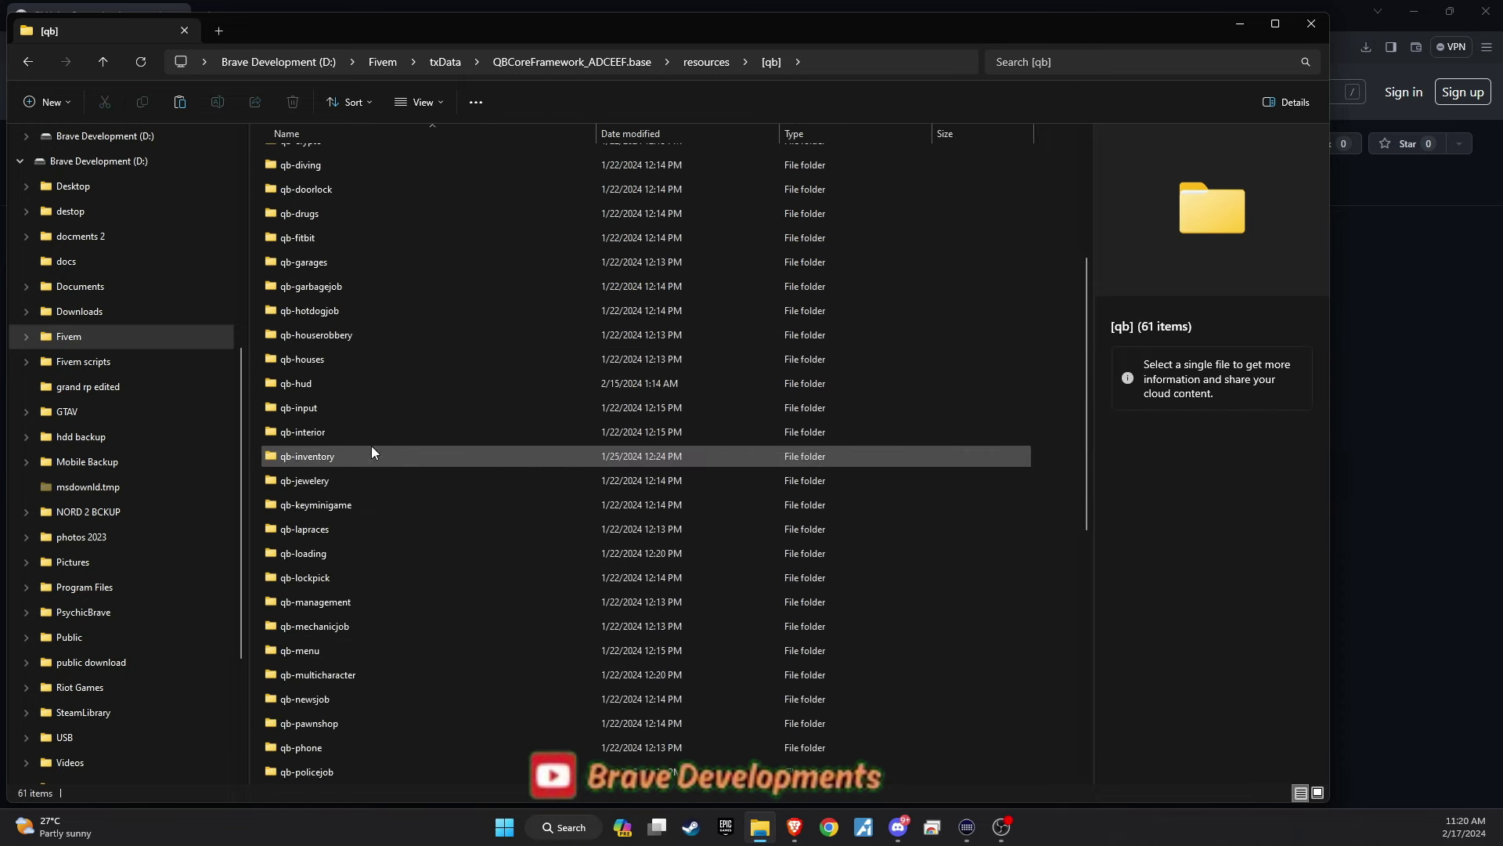
{"action": "left_click", "coordinate": [375, 473]}
{"action": "double_click", "coordinate": [368, 460]}
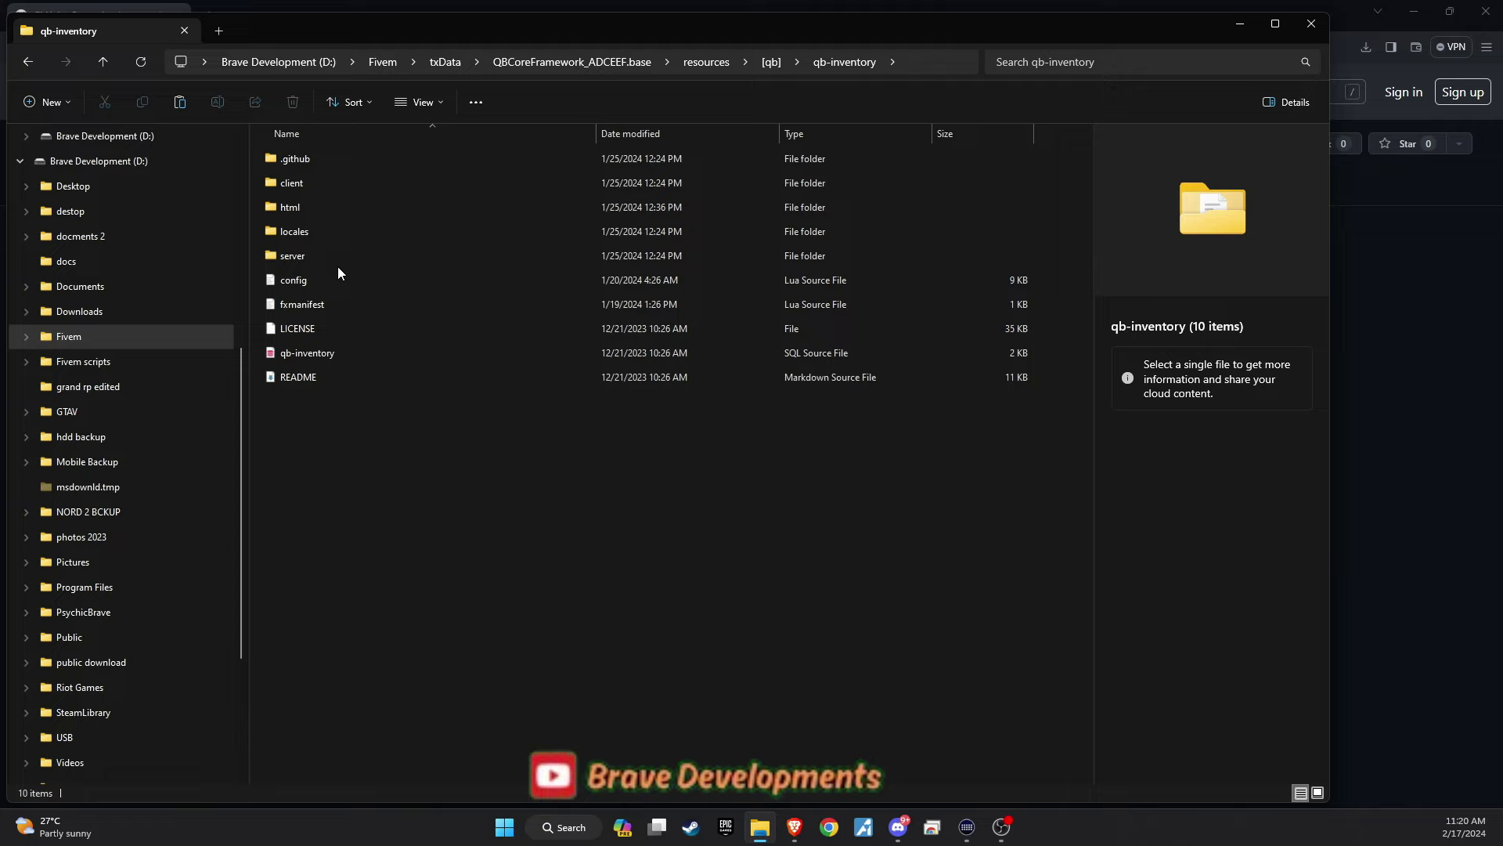
{"action": "double_click", "coordinate": [331, 201]}
{"action": "double_click", "coordinate": [335, 234]}
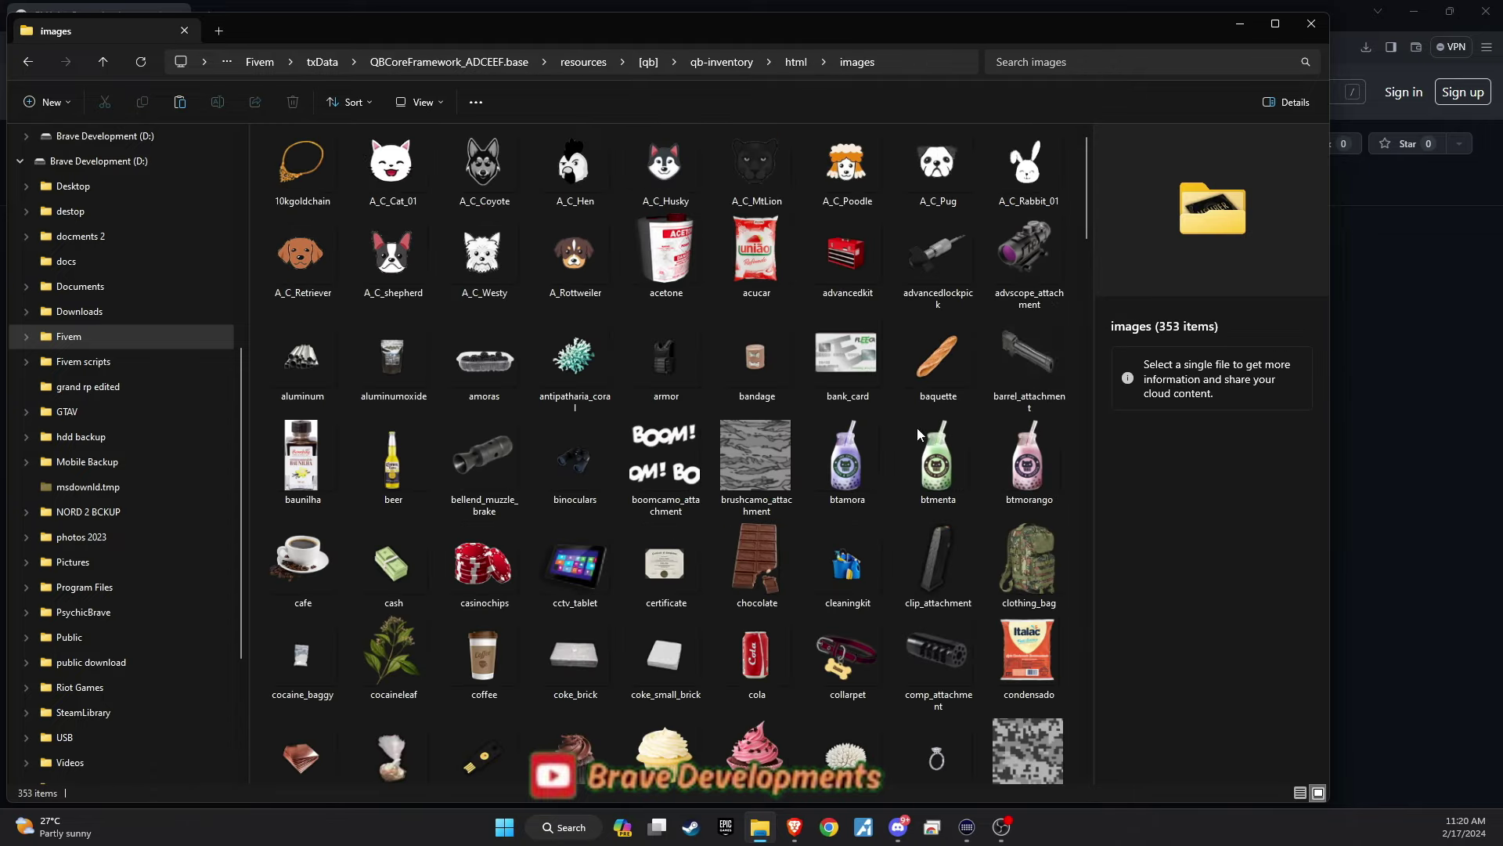
{"action": "left_click", "coordinate": [1084, 482]}
{"action": "key", "text": "ctrl+v"}
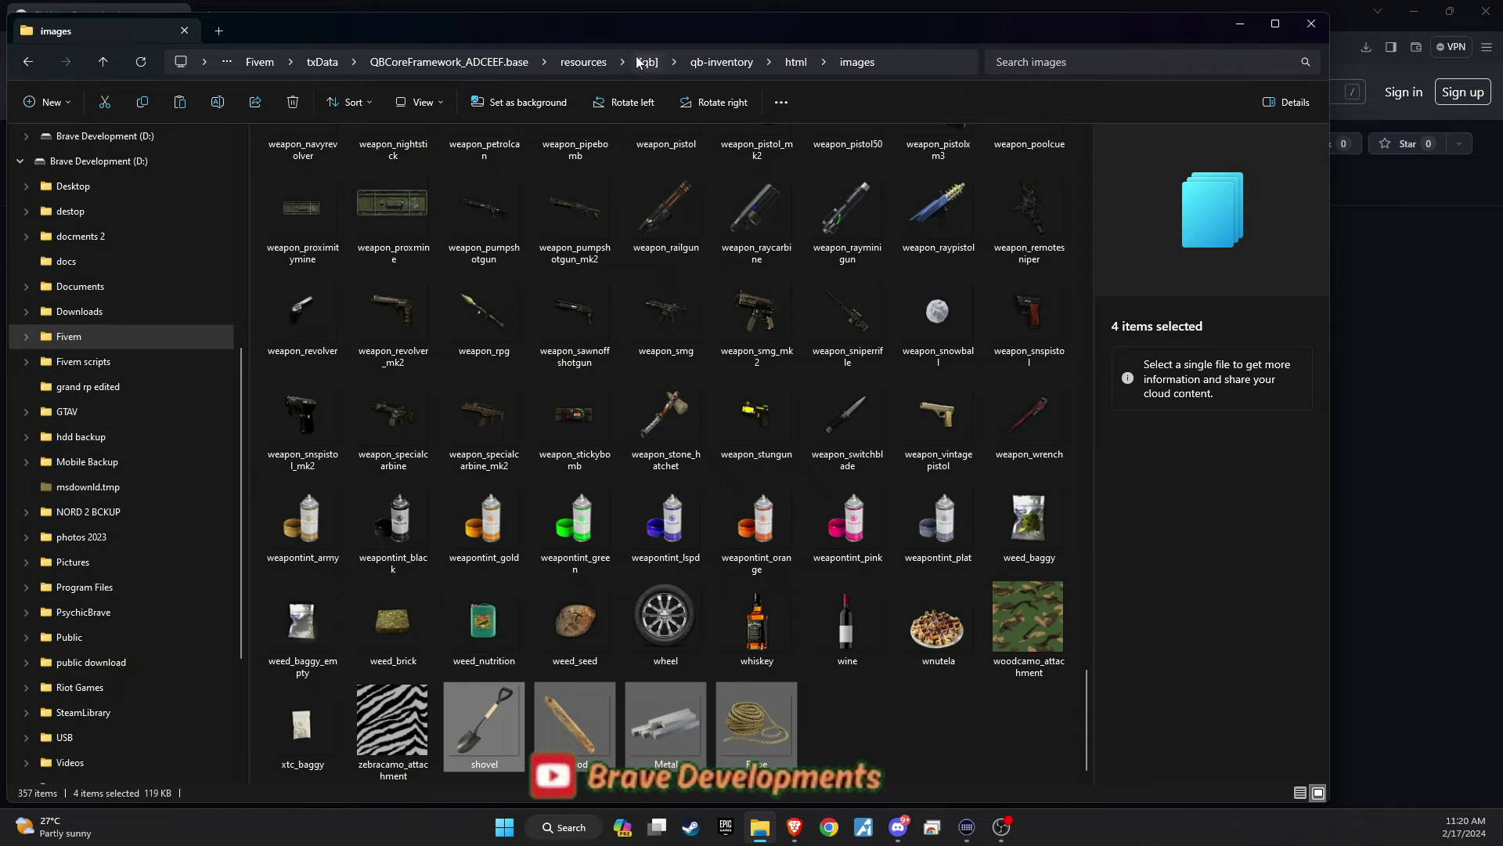
Open qbcore.lua from the _INSTALL Items folder of pickle_prisons in [brave-scripts] and copy all of its item definitions.
{"action": "left_click", "coordinate": [583, 62]}
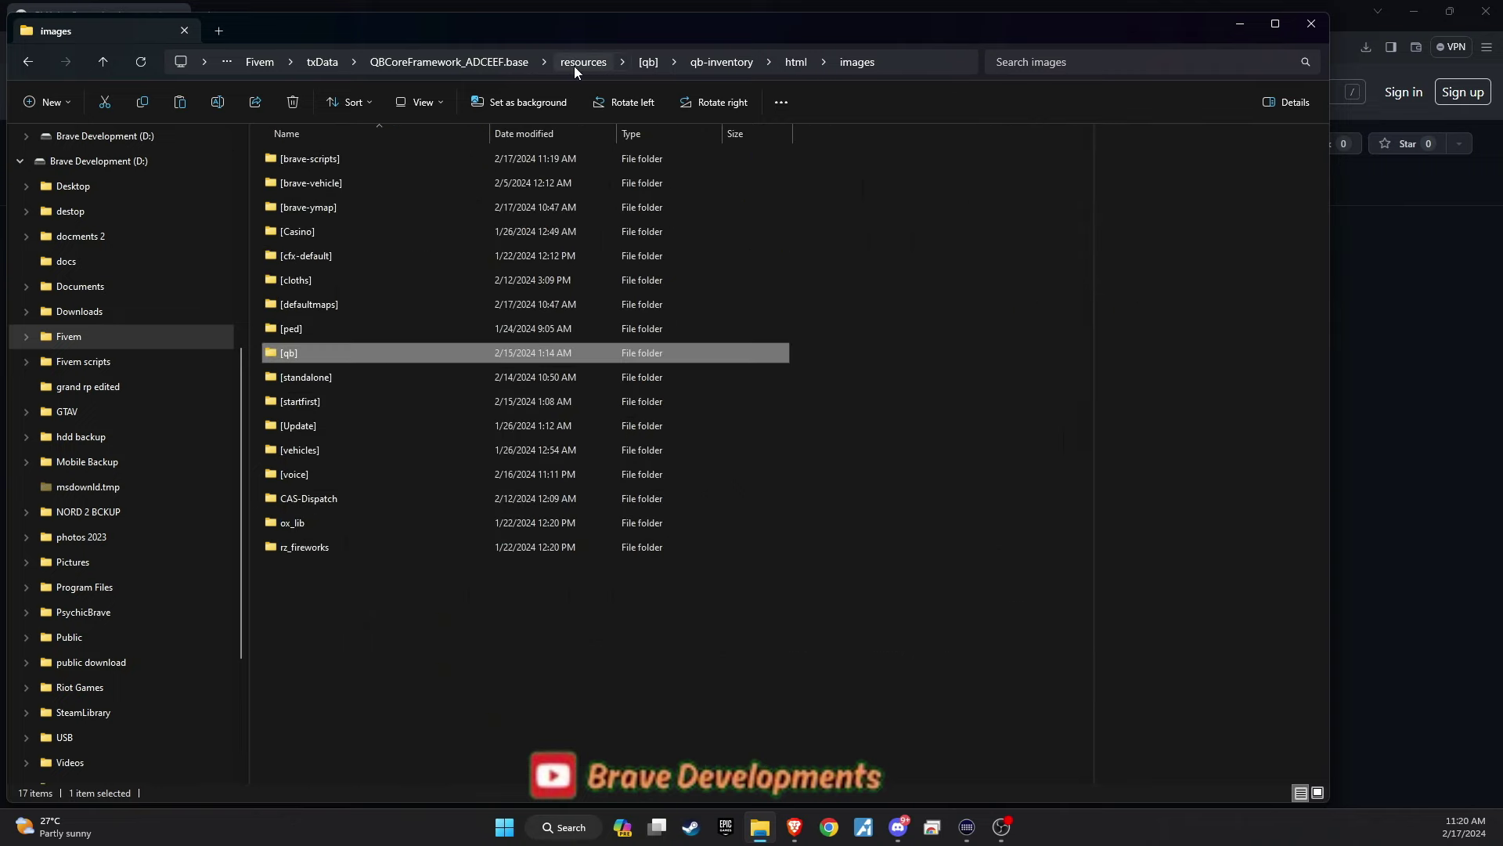
{"action": "double_click", "coordinate": [337, 160]}
{"action": "scroll", "coordinate": [372, 434], "scroll_direction": "down", "scroll_amount": 2}
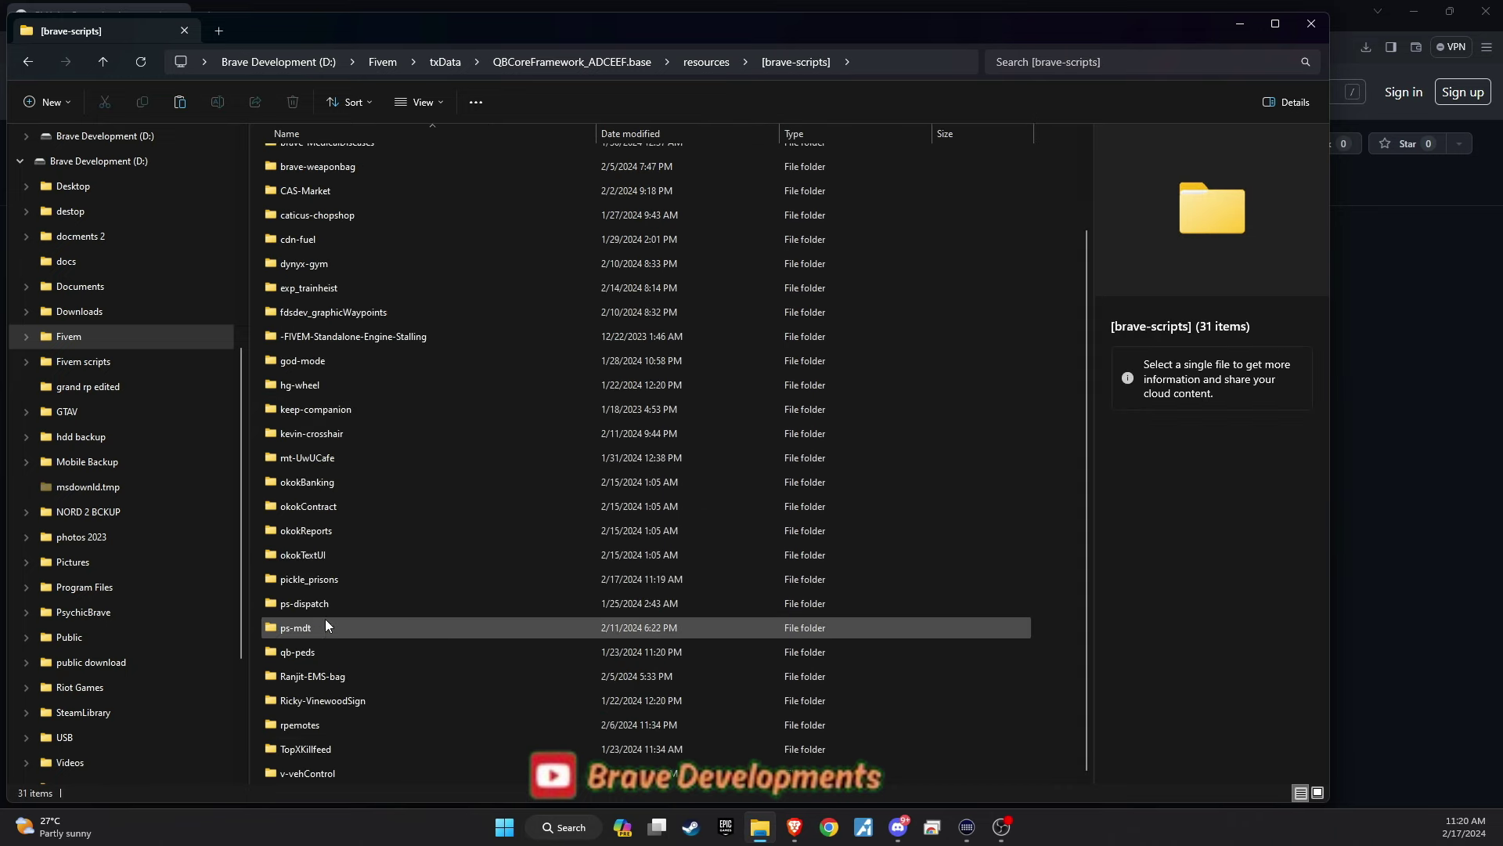
{"action": "double_click", "coordinate": [320, 579]}
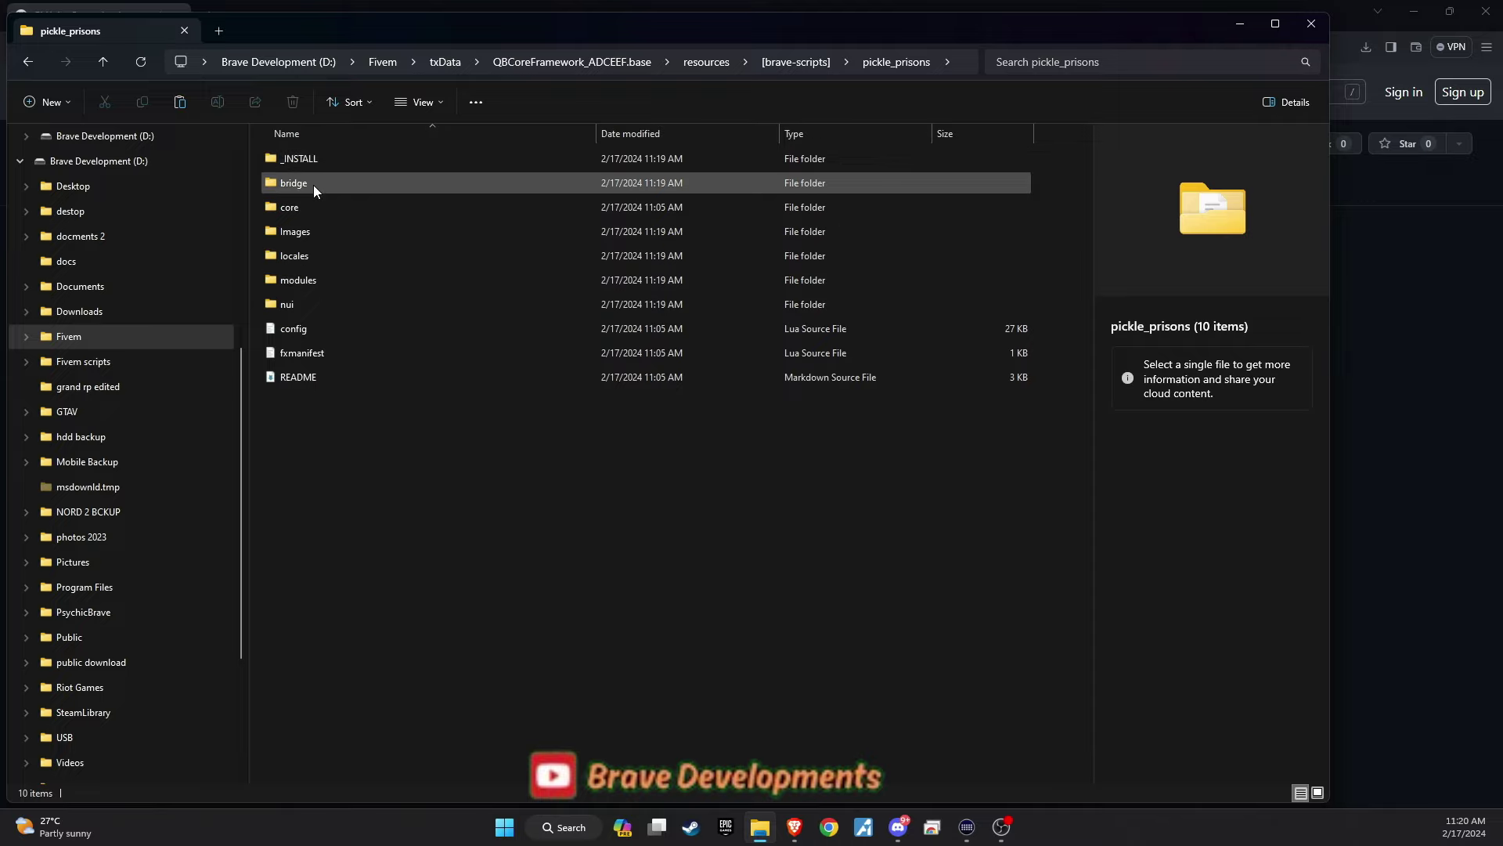
{"action": "double_click", "coordinate": [314, 159]}
{"action": "double_click", "coordinate": [319, 160]}
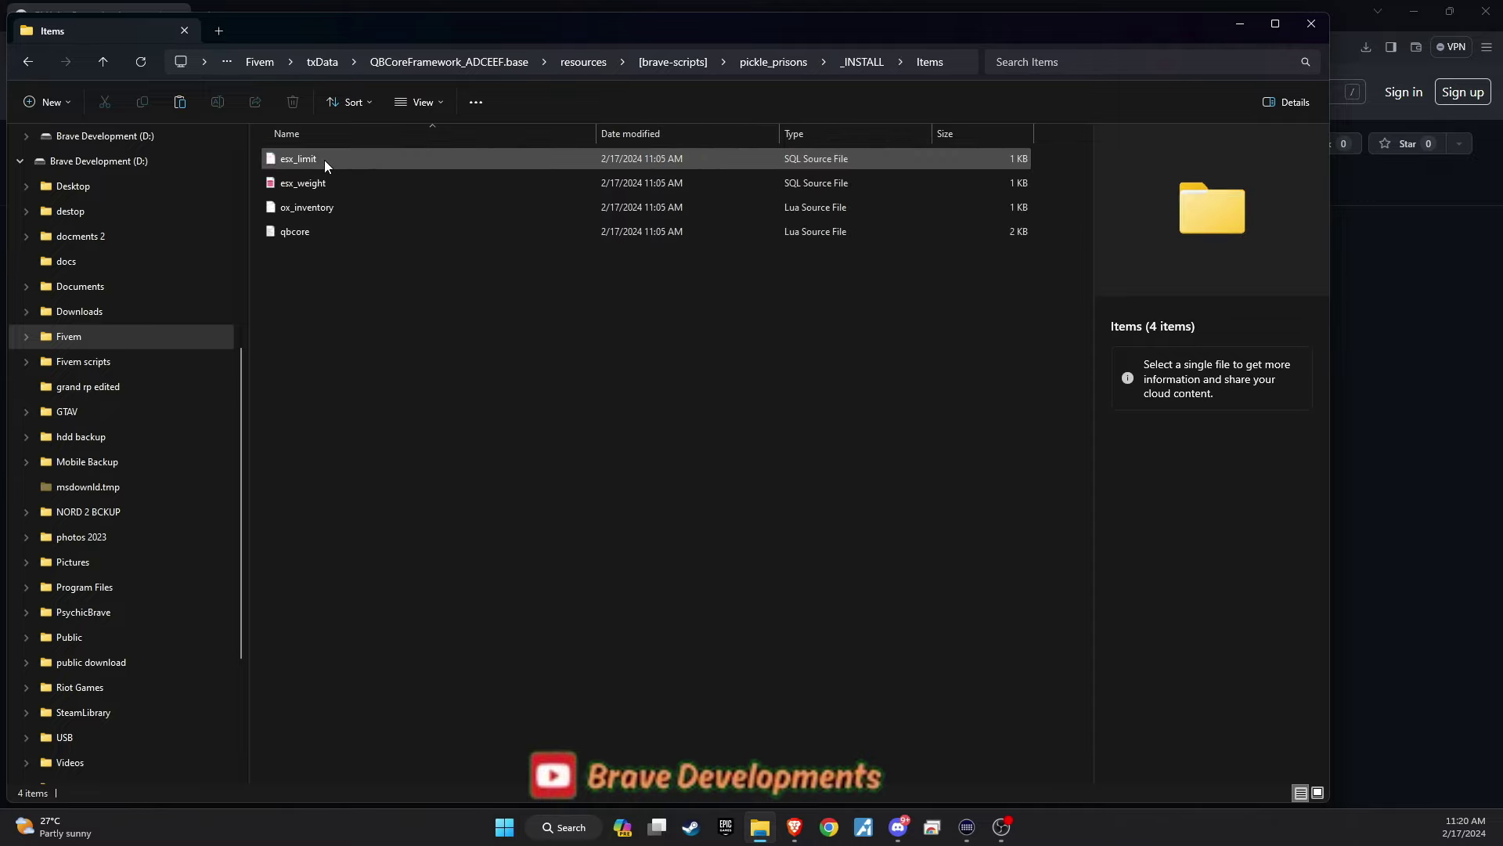
{"action": "double_click", "coordinate": [304, 231]}
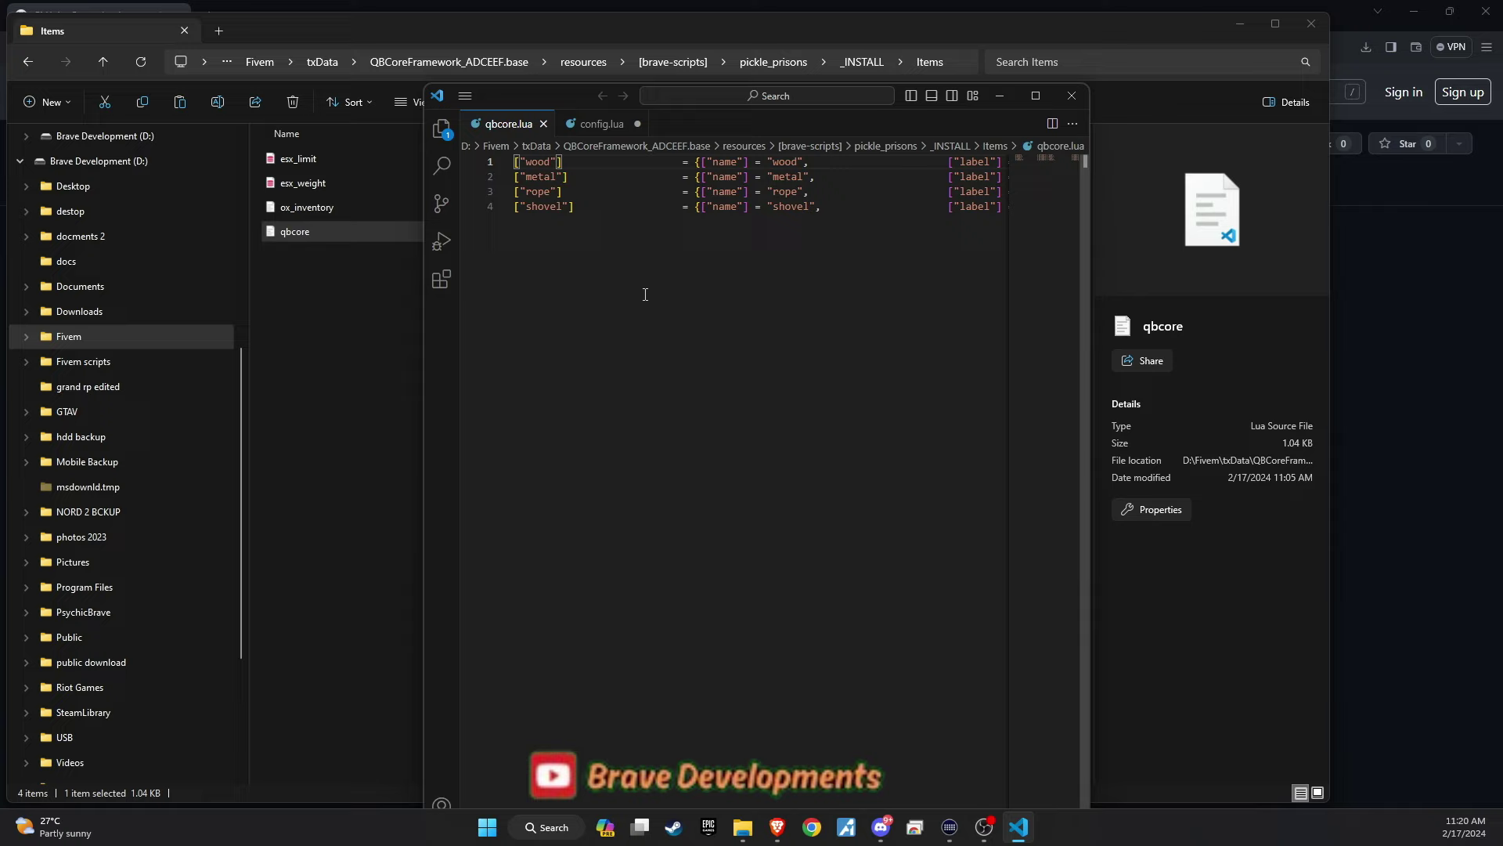
{"action": "key", "text": "ctrl+a"}
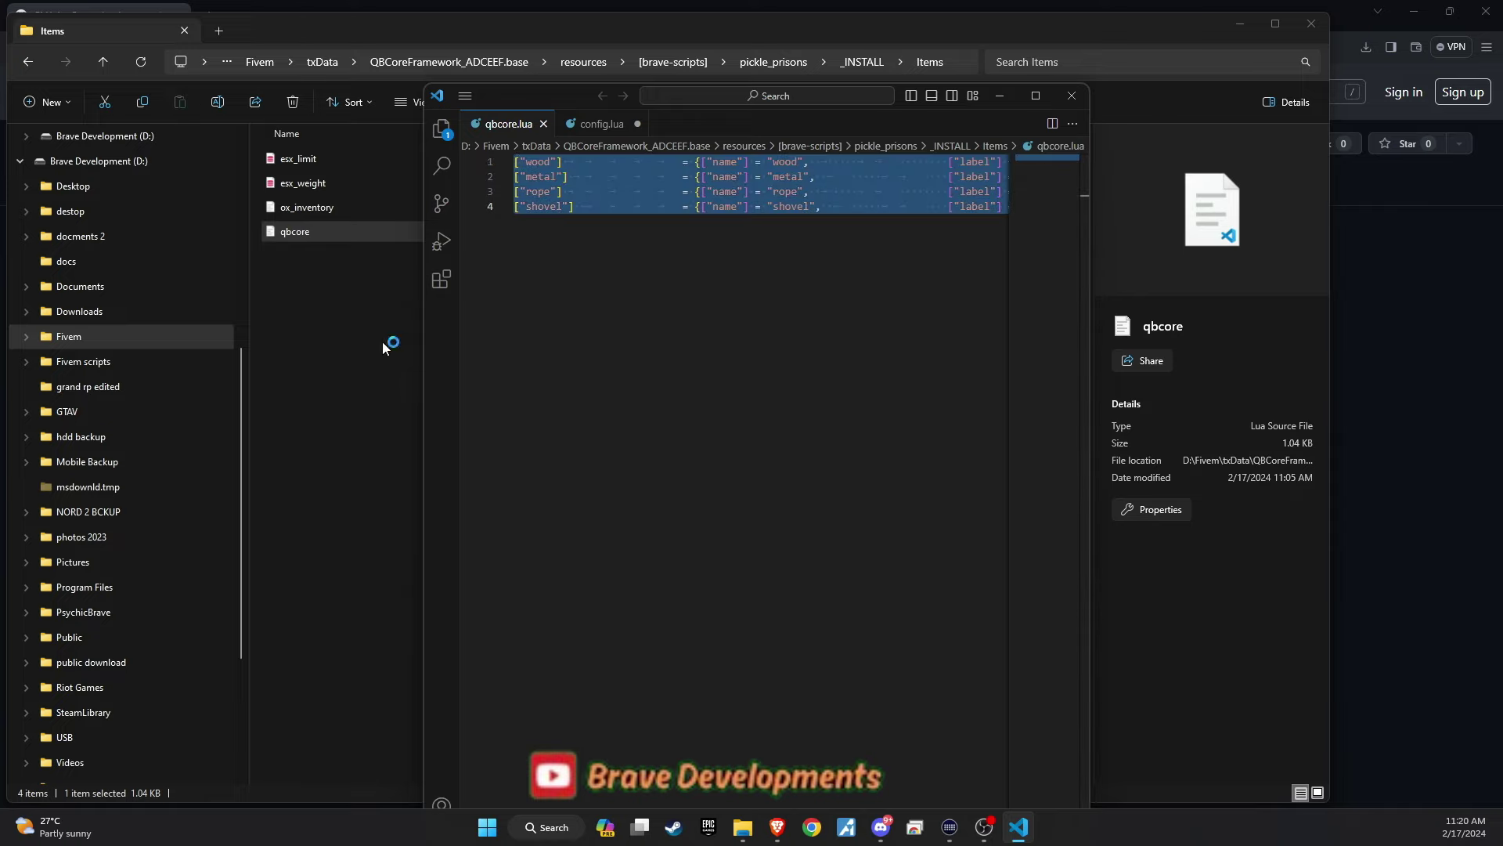
Open items.lua from the shared folder of qb-core in the server's [qb] resources.
{"action": "left_click", "coordinate": [382, 341]}
{"action": "left_click", "coordinate": [589, 66]}
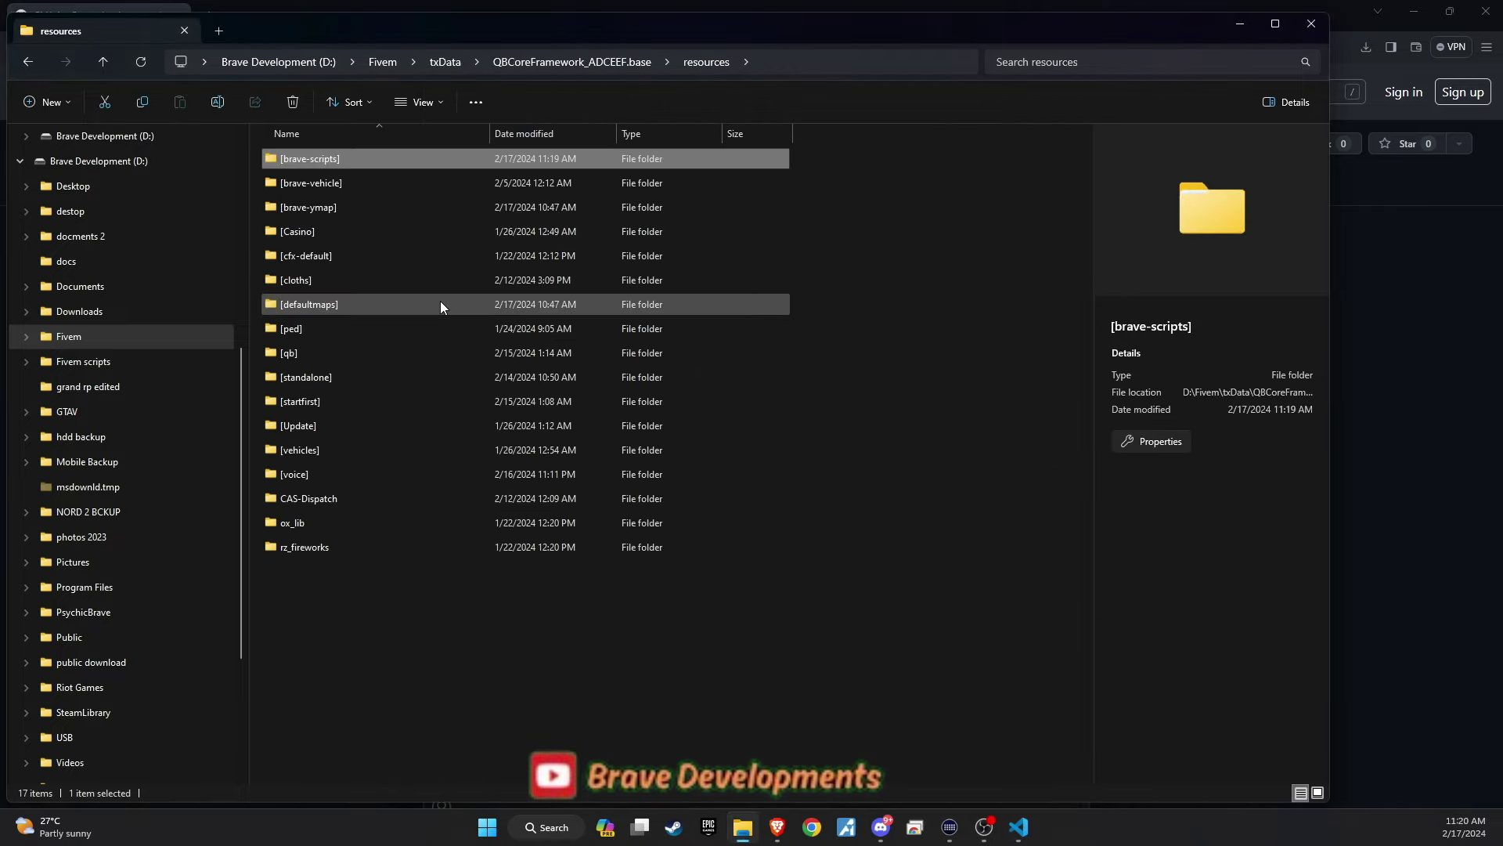
{"action": "double_click", "coordinate": [308, 353]}
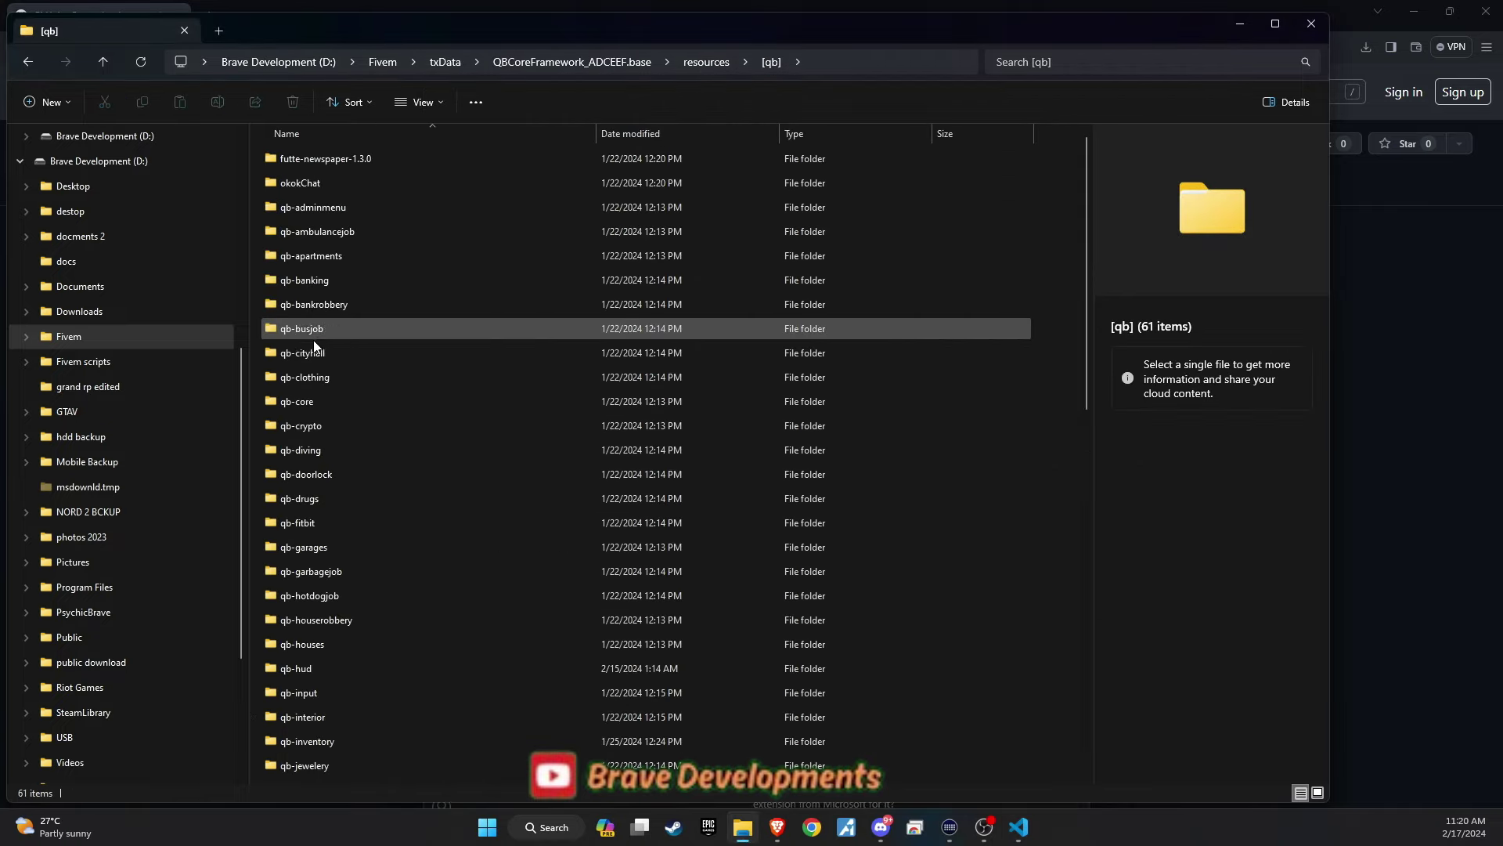
{"action": "double_click", "coordinate": [329, 396]}
{"action": "left_click", "coordinate": [324, 274]}
{"action": "double_click", "coordinate": [324, 274]}
{"action": "double_click", "coordinate": [332, 183]}
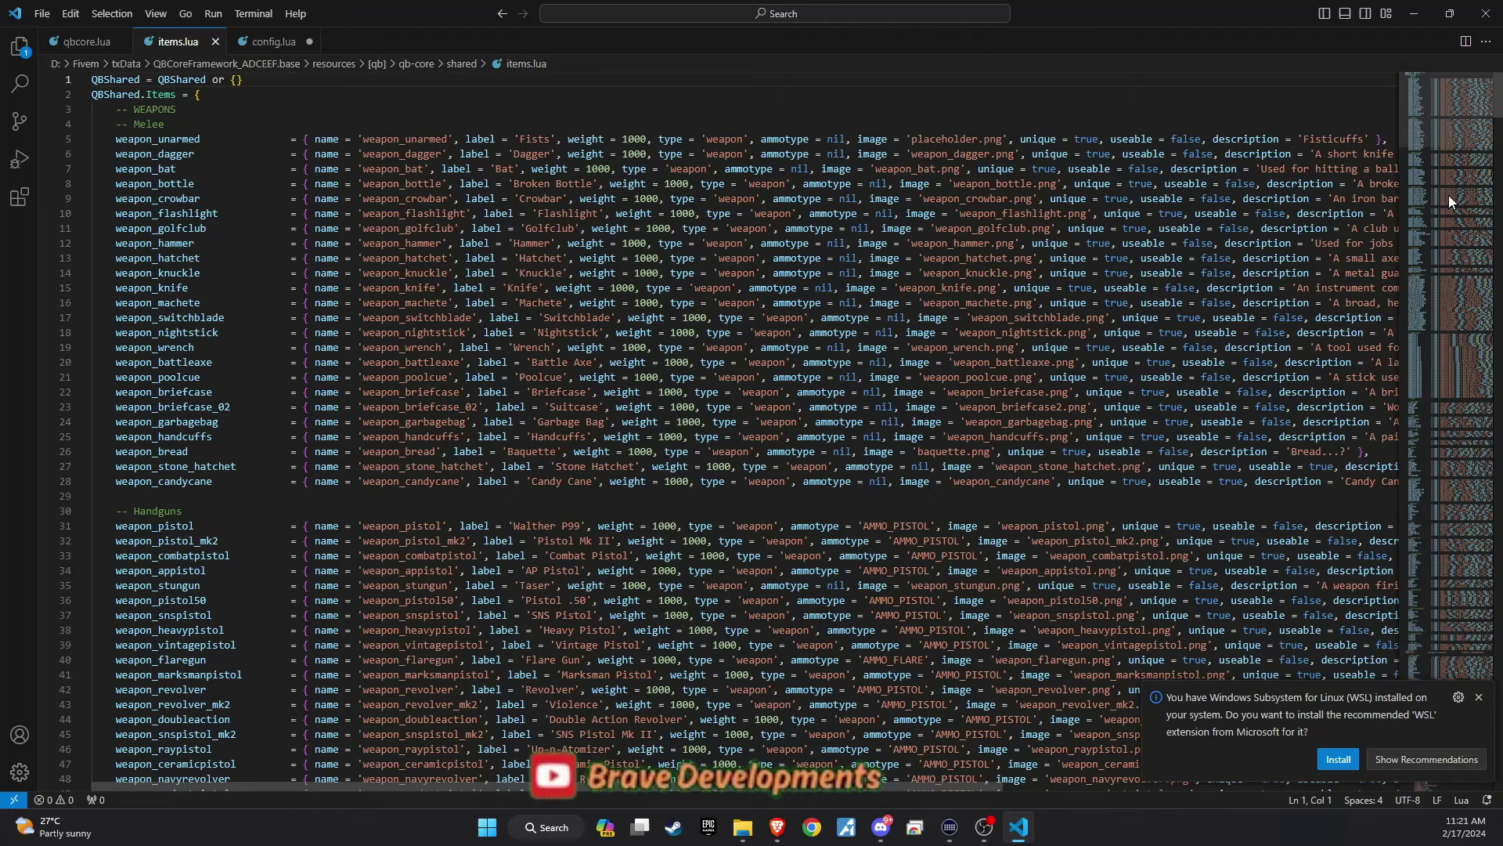
Paste the copied definitions over the wood, metal, rope and shovel lines after petgroomingkit in items.lua, save and close the editor.
{"action": "left_click_drag", "start_coordinate": [1496, 110], "coordinate": [1448, 727]}
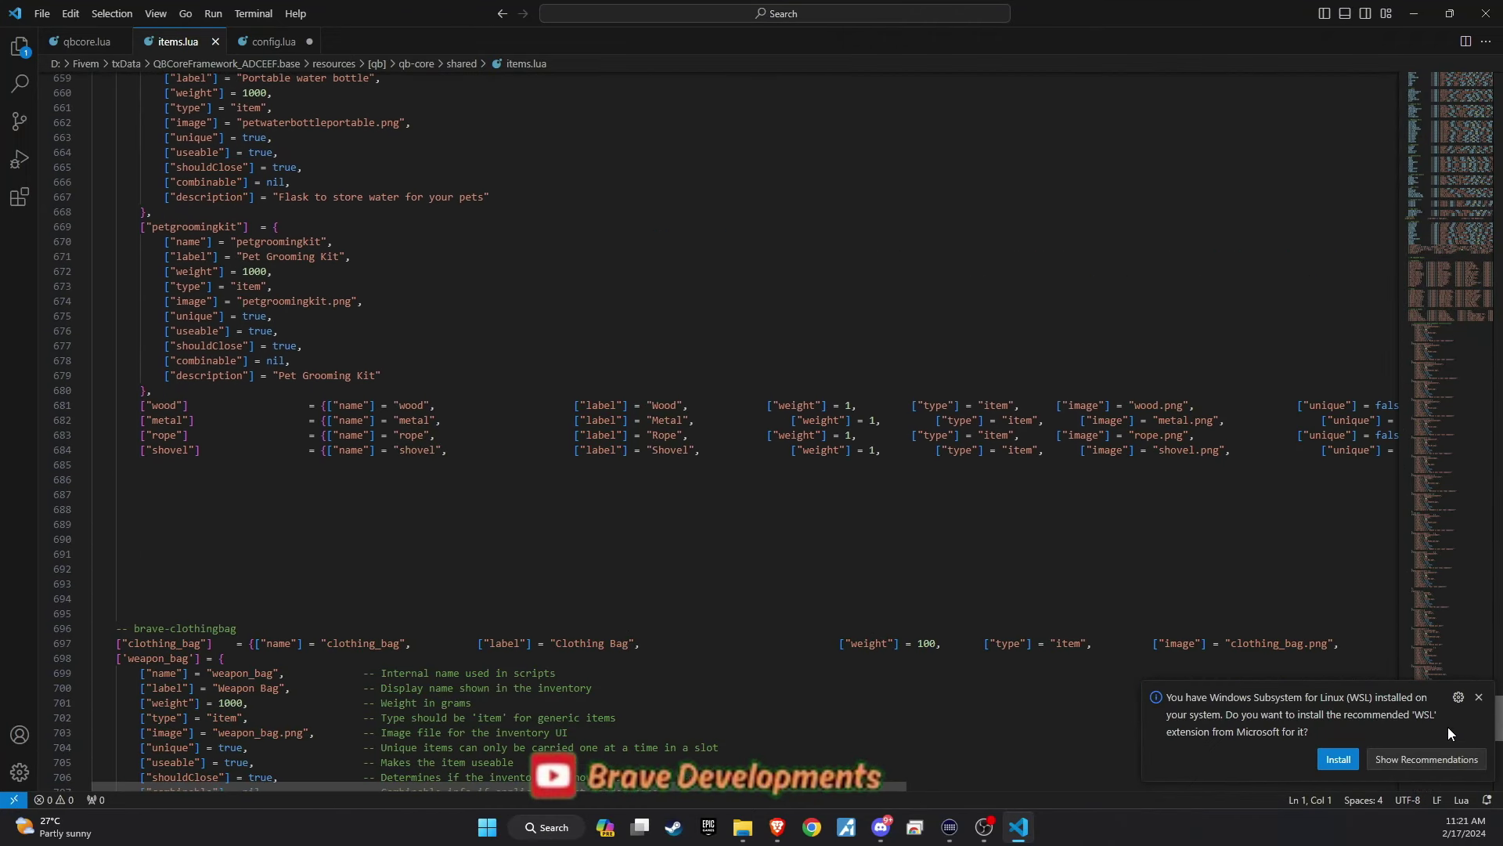
{"action": "left_click_drag", "start_coordinate": [129, 408], "coordinate": [1384, 455]}
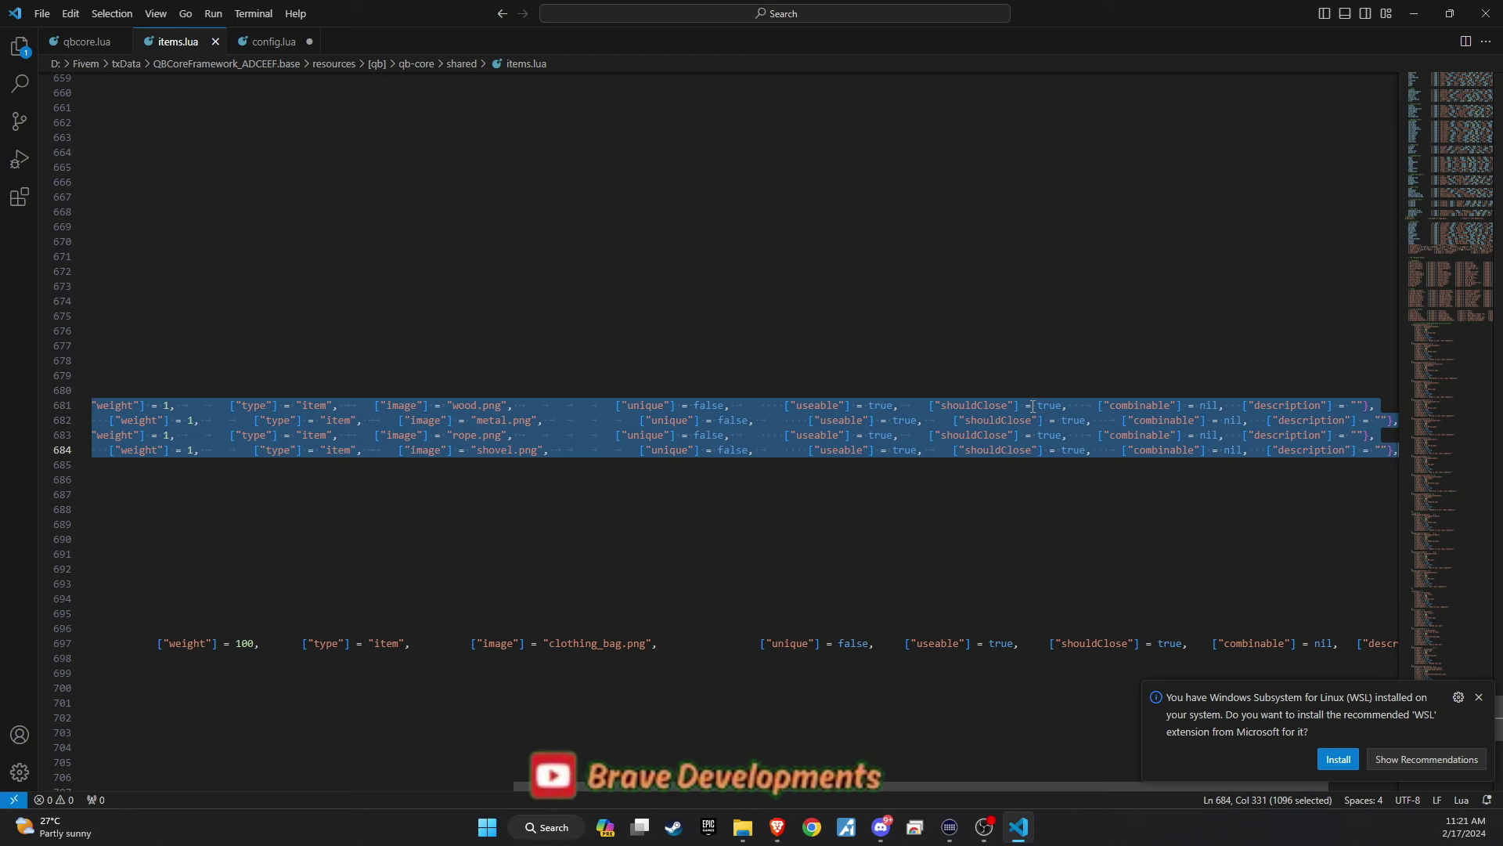
{"action": "key", "text": "ctrl+v"}
{"action": "left_click_drag", "start_coordinate": [801, 787], "coordinate": [329, 787]}
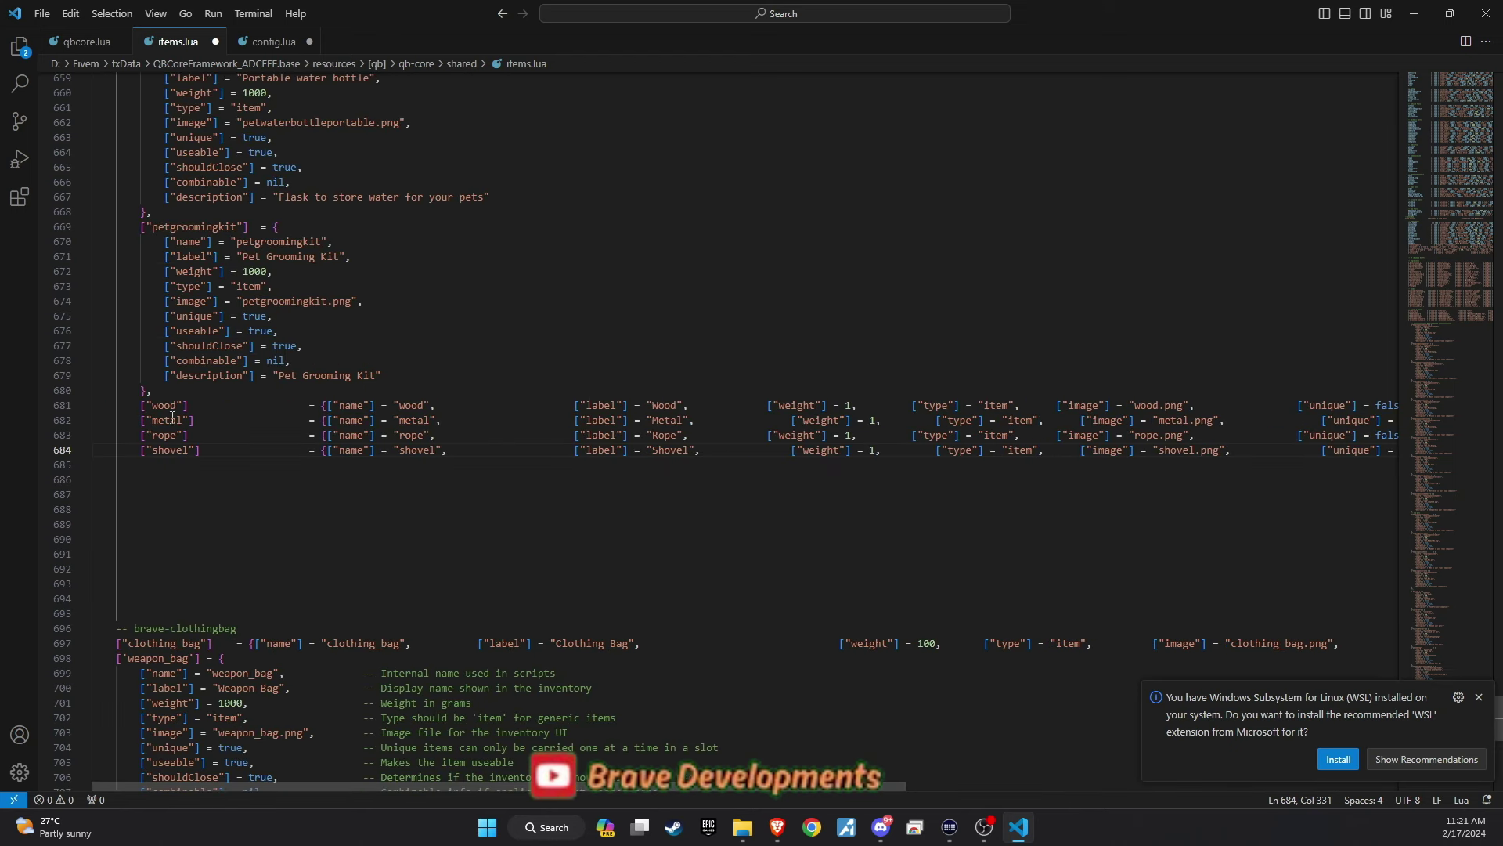
{"action": "left_click", "coordinate": [41, 13]}
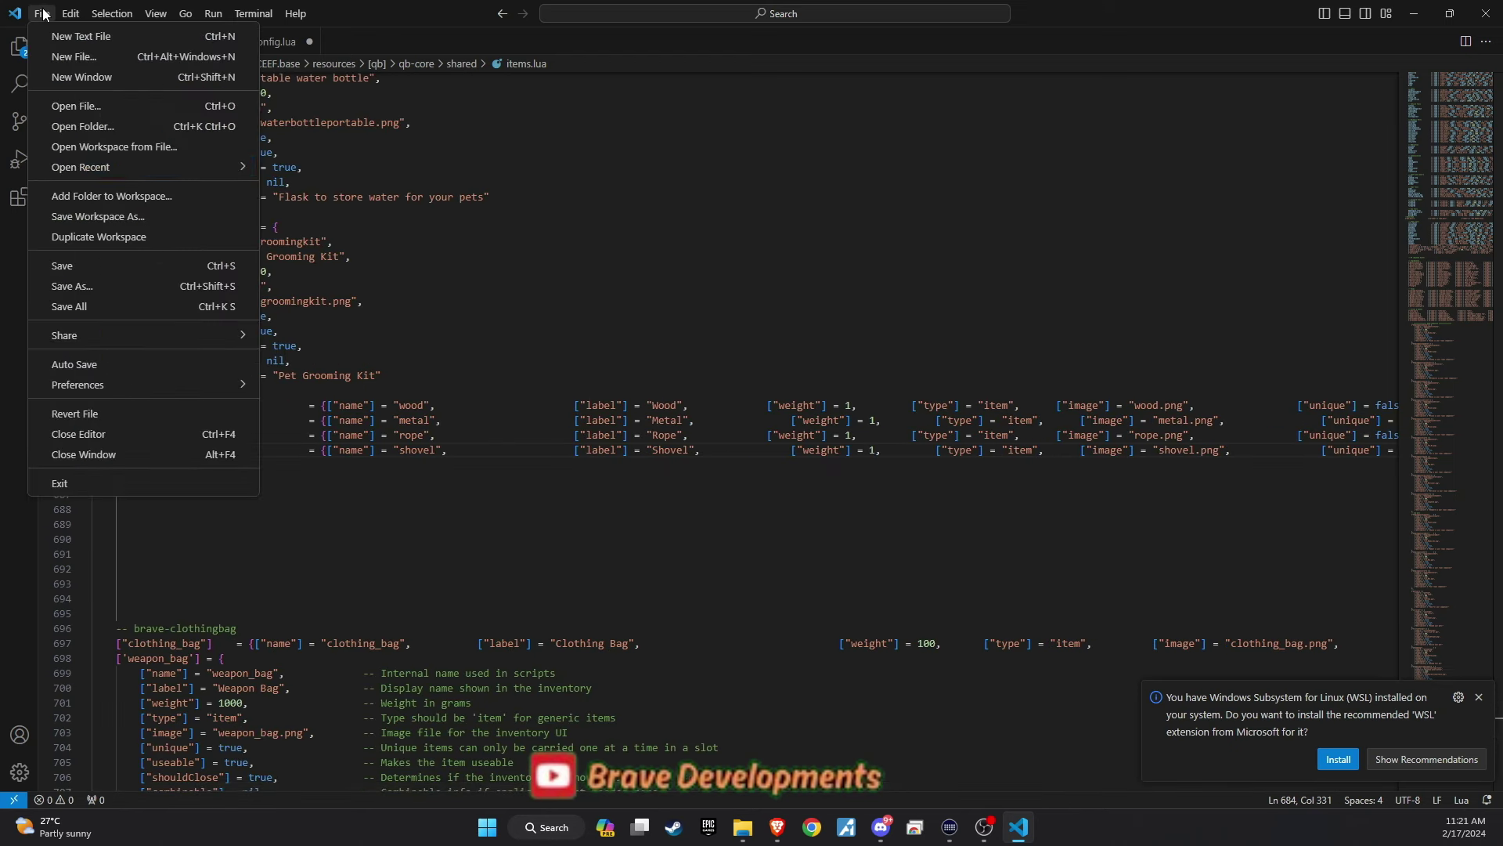
{"action": "left_click", "coordinate": [70, 270]}
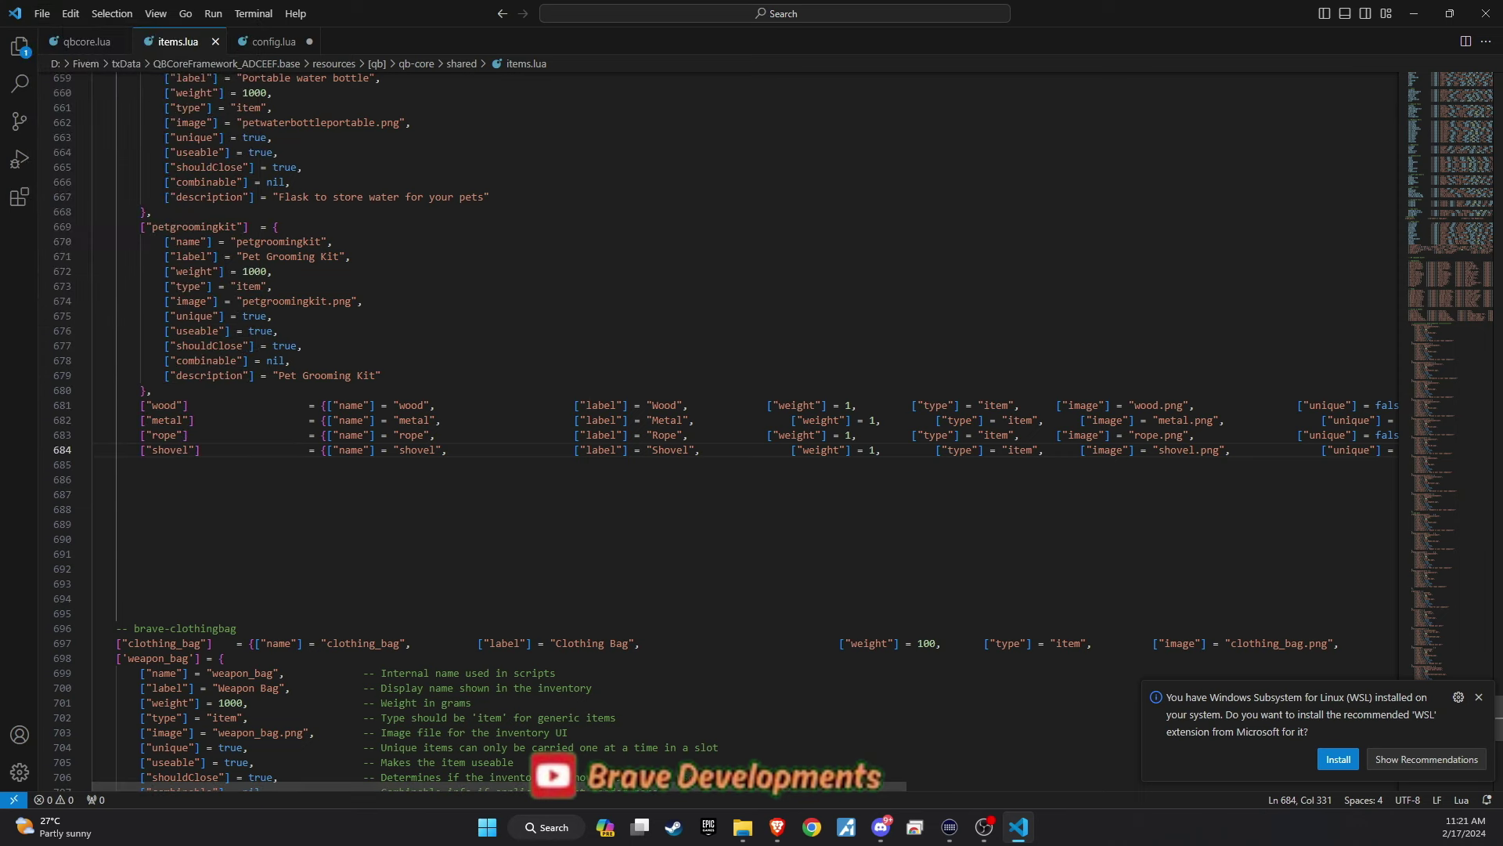
{"action": "left_click", "coordinate": [1484, 12]}
Open config.lua of the pickle_prisons resource in the [brave-scripts] folder.
{"action": "left_click", "coordinate": [698, 62]}
{"action": "double_click", "coordinate": [329, 158]}
{"action": "scroll", "coordinate": [321, 501], "scroll_direction": "down", "scroll_amount": 2}
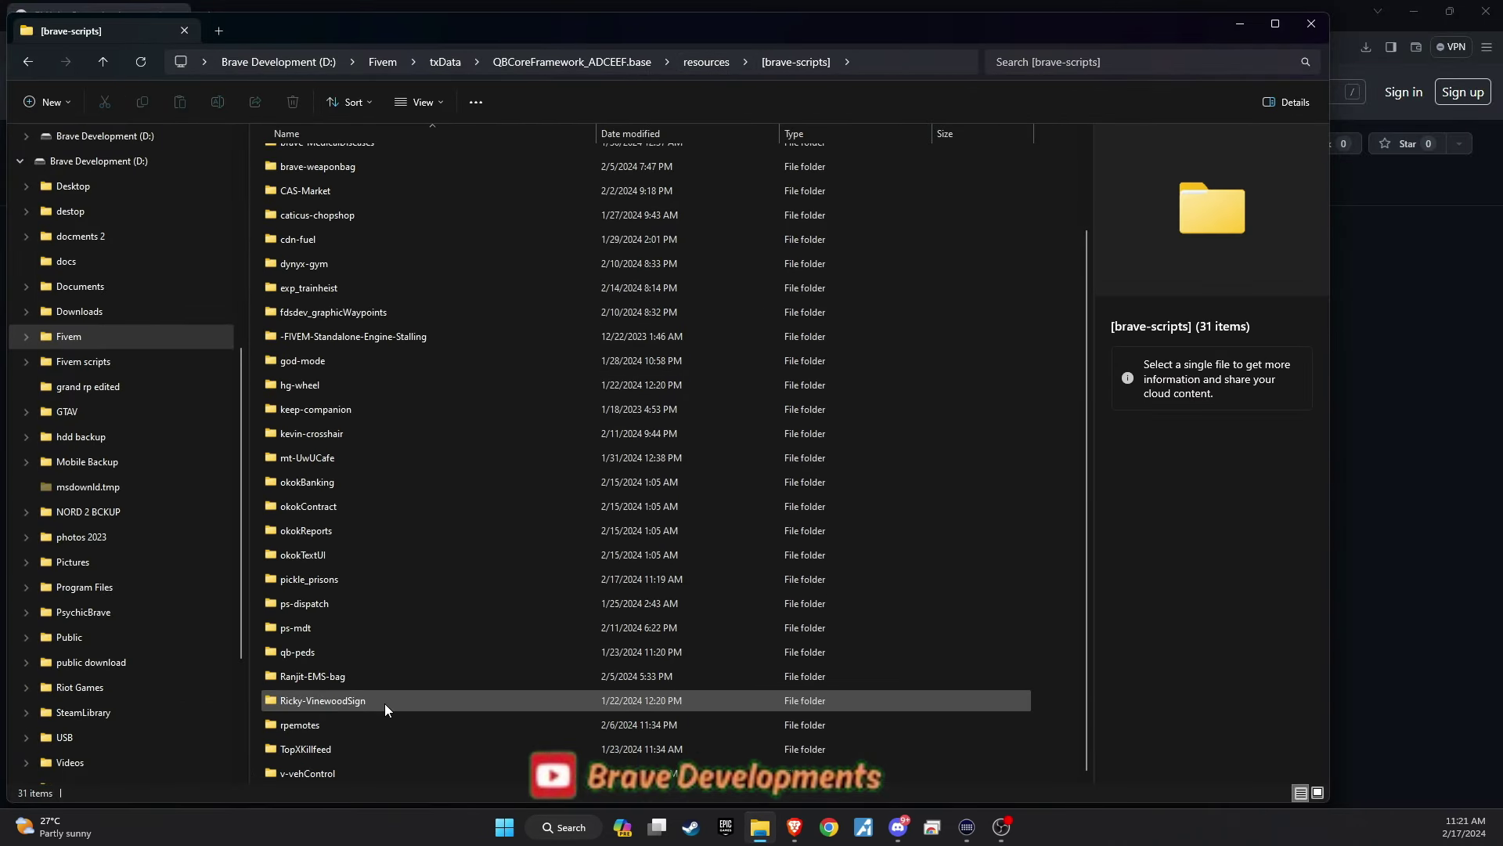
{"action": "double_click", "coordinate": [327, 580]}
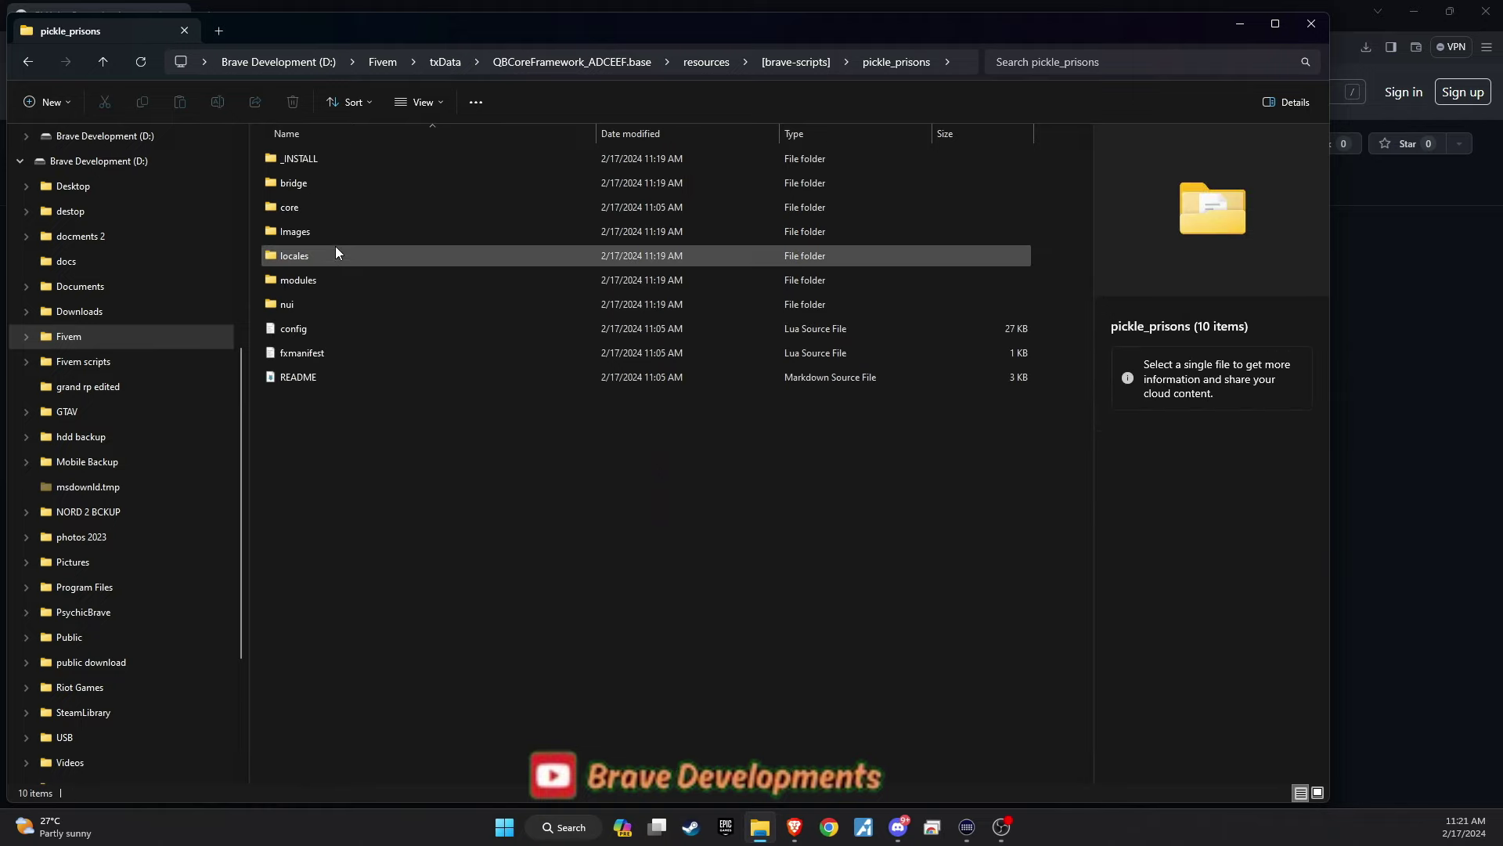
{"action": "double_click", "coordinate": [349, 328]}
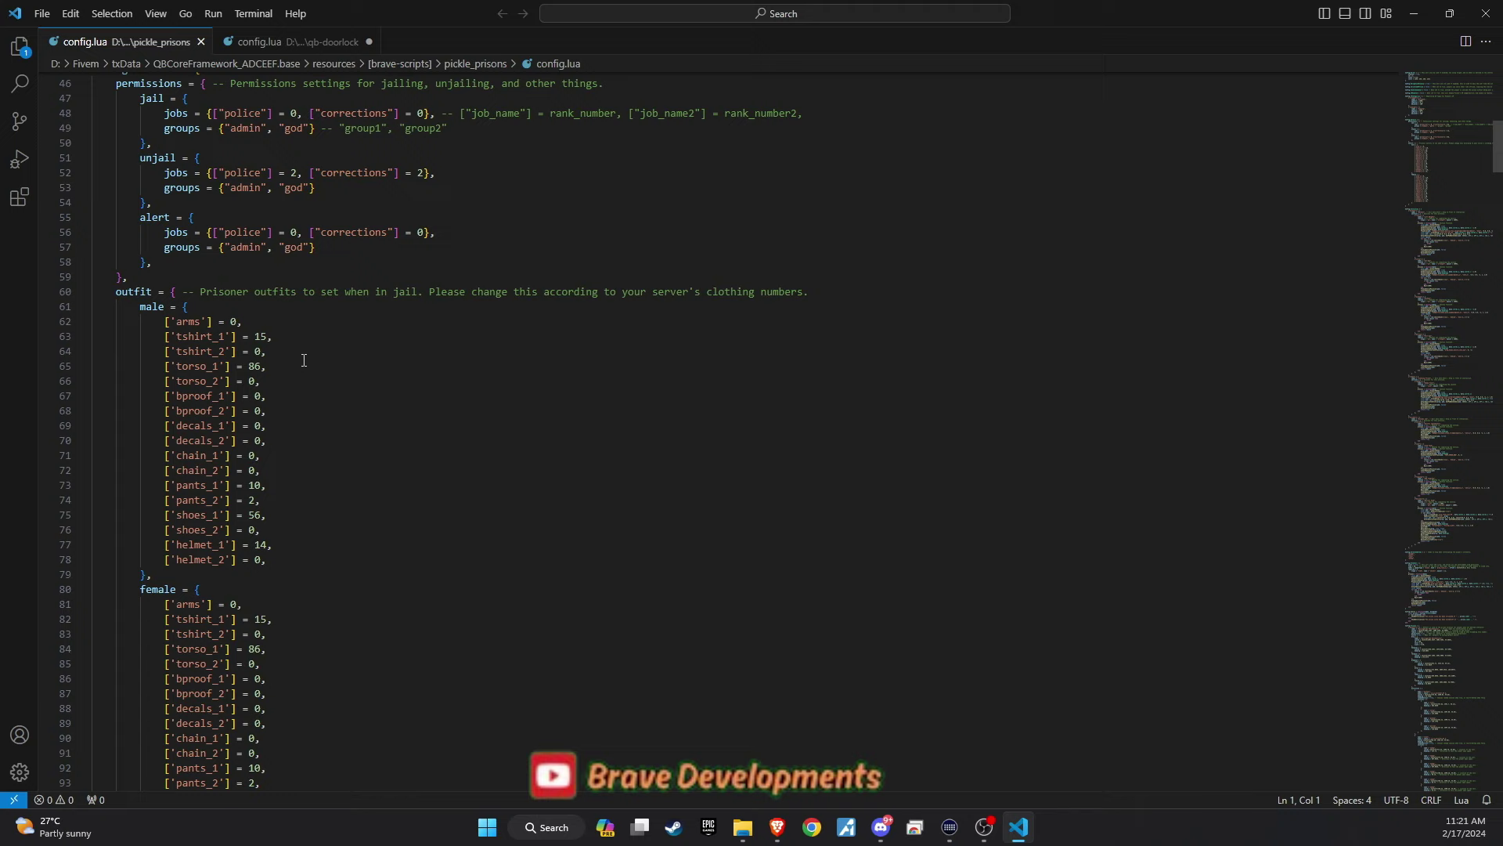
Examine the general settings at the start of config.lua, including UseTarget, XPEnabled and XPCategories.
{"action": "scroll", "coordinate": [304, 360], "scroll_direction": "up", "scroll_amount": 15}
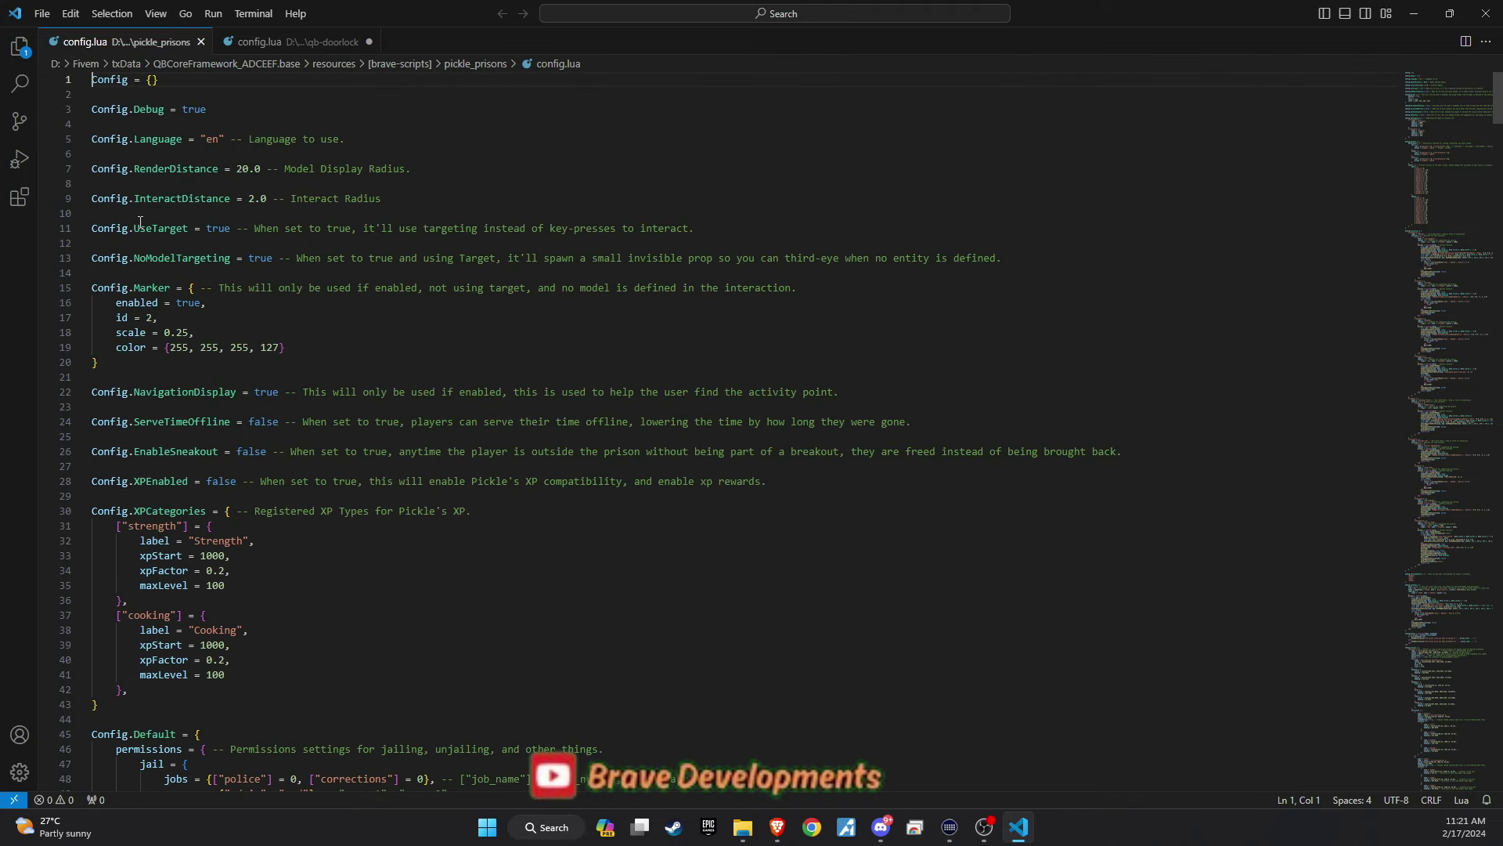
{"action": "left_click_drag", "start_coordinate": [146, 228], "coordinate": [188, 245]}
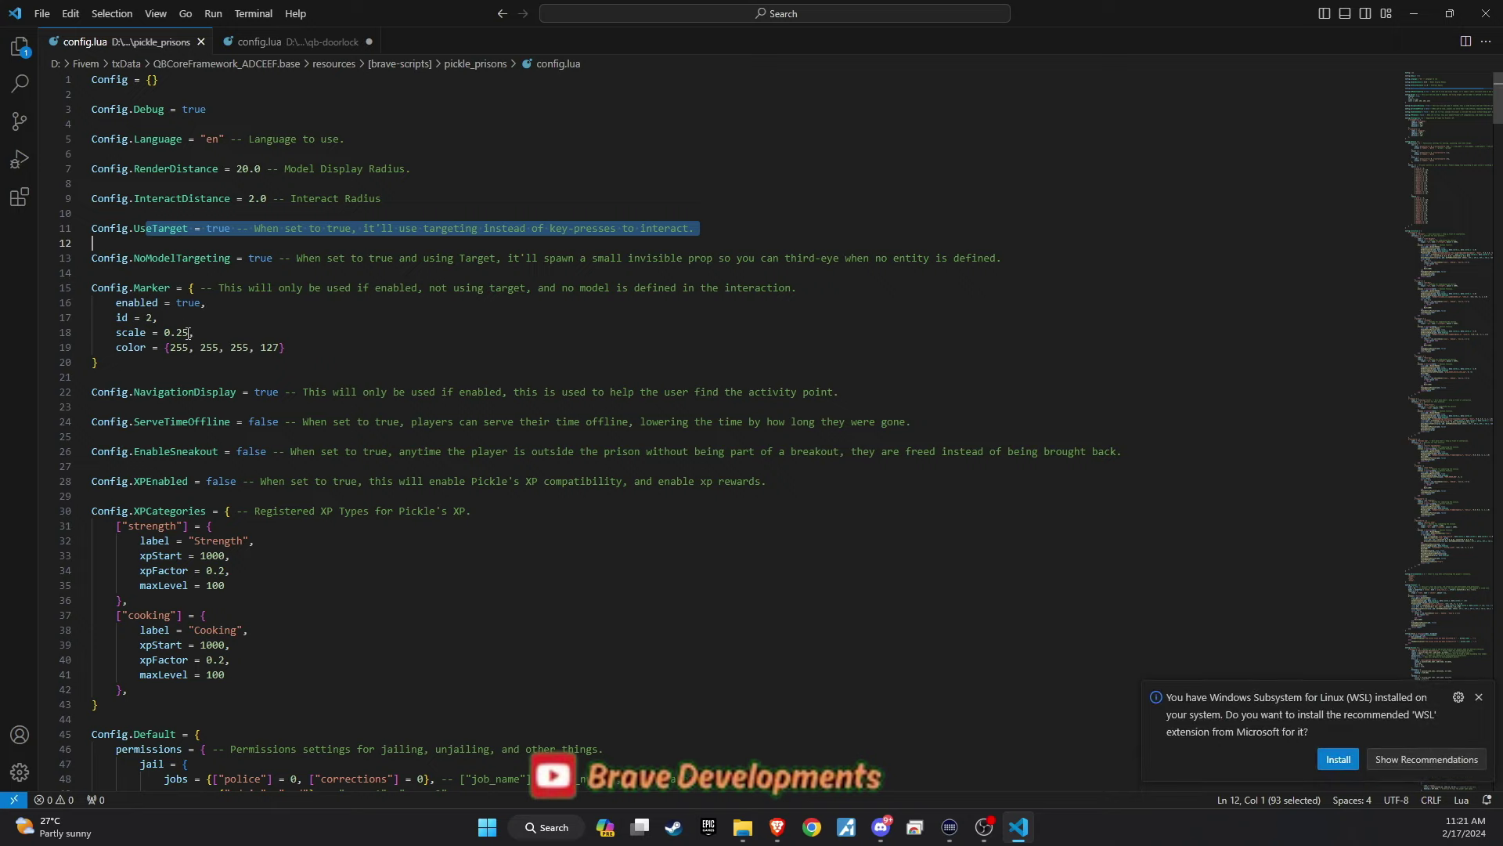
{"action": "scroll", "coordinate": [179, 450], "scroll_direction": "down", "scroll_amount": 1}
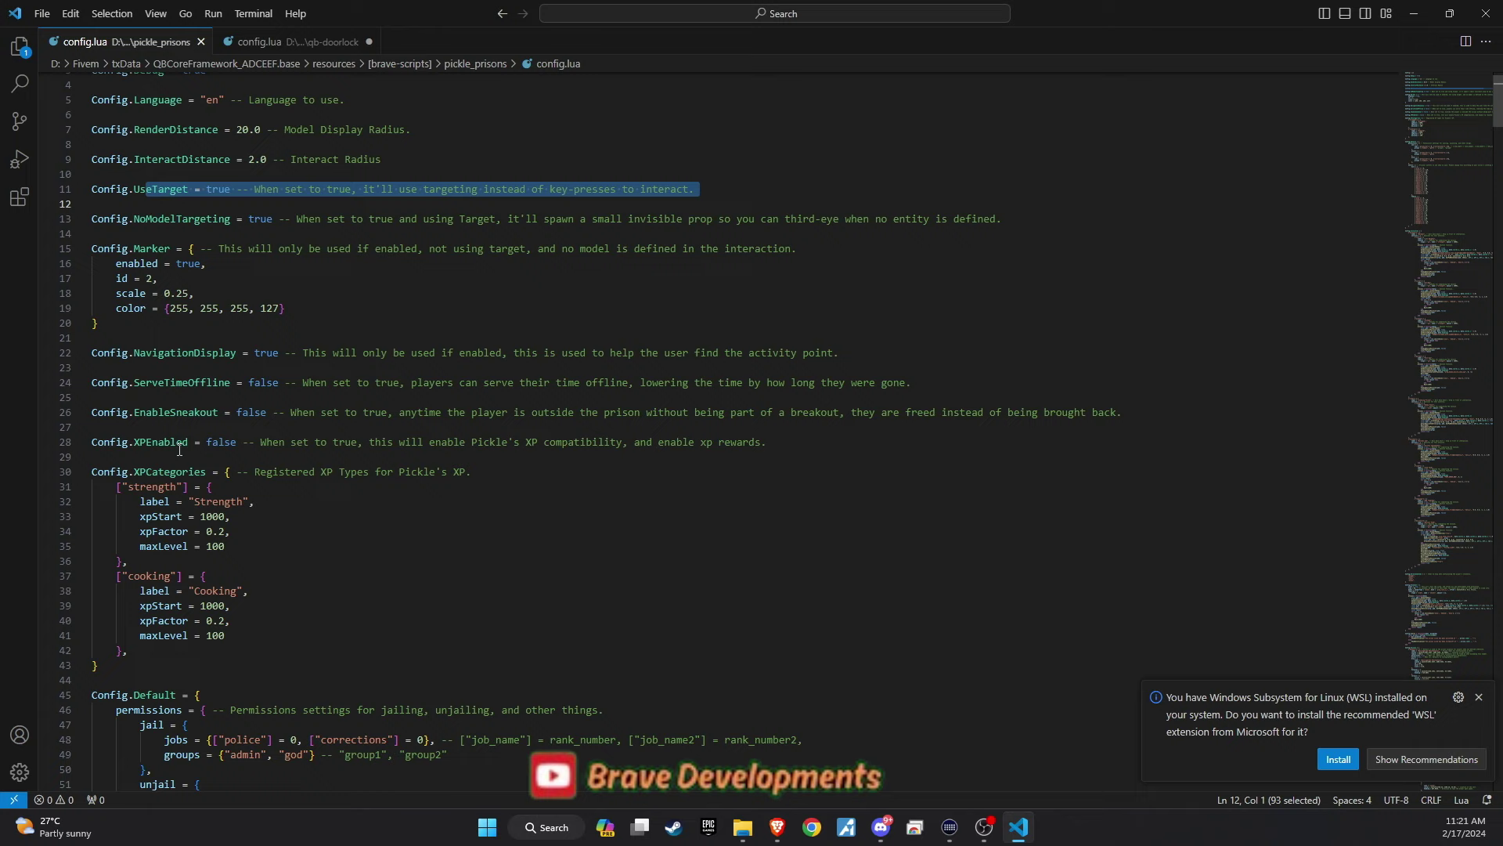
{"action": "left_click_drag", "start_coordinate": [158, 443], "coordinate": [750, 444]}
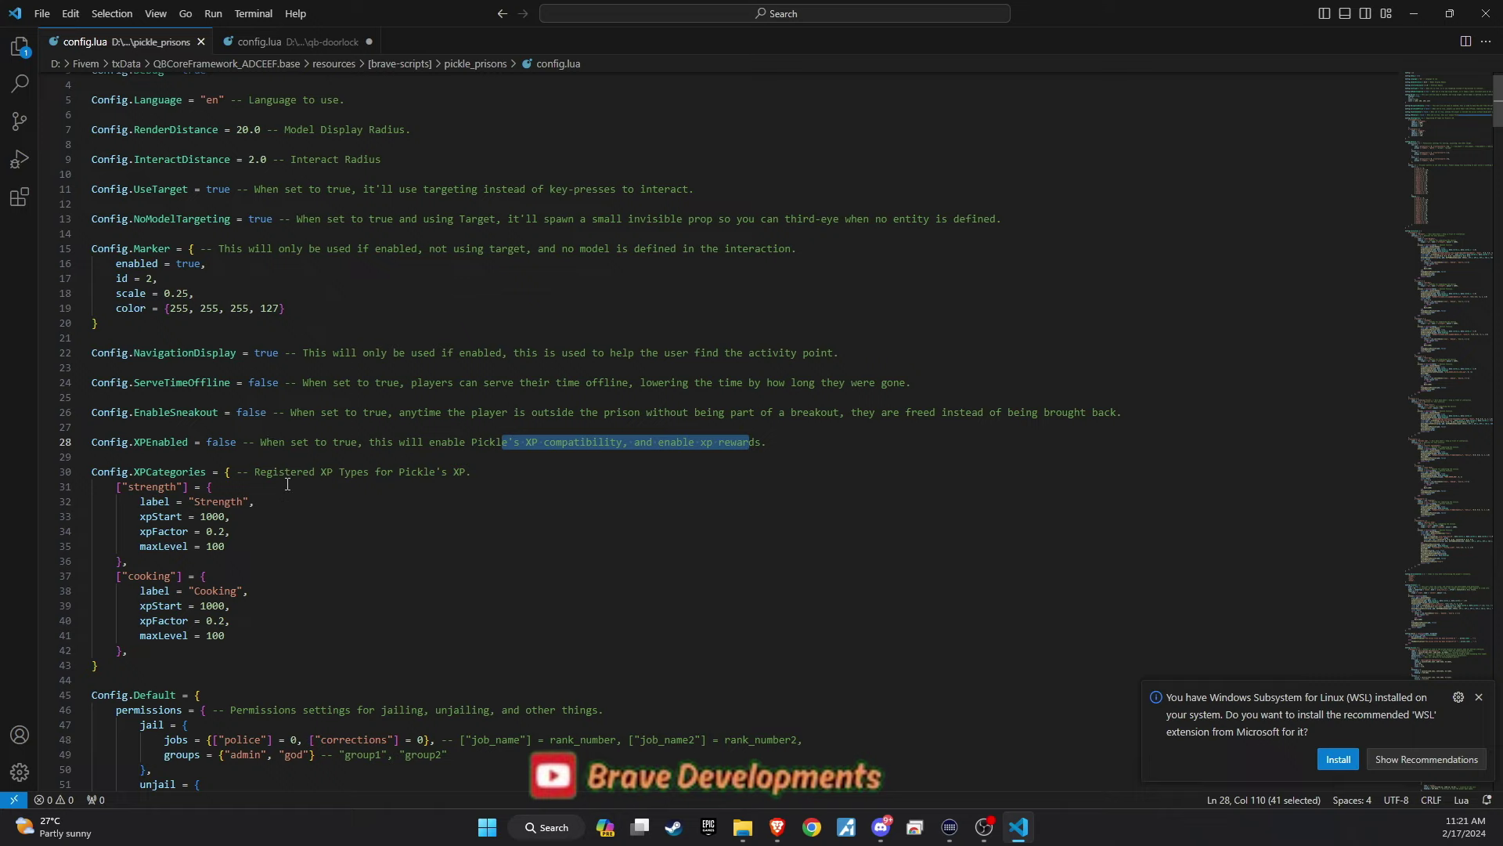
{"action": "scroll", "coordinate": [297, 507], "scroll_direction": "down", "scroll_amount": 3}
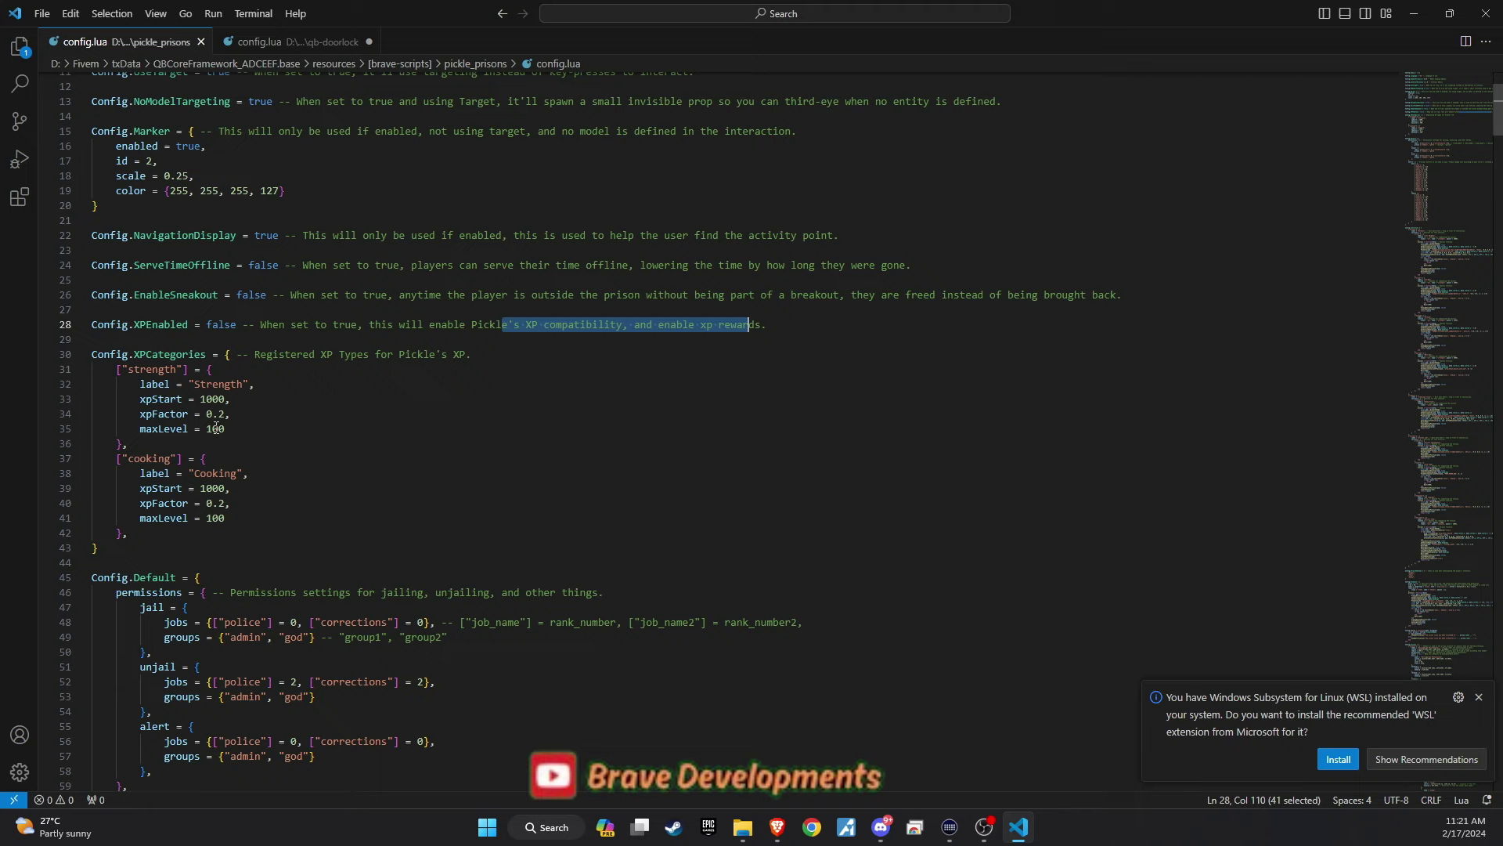
Review the jail, unjail and alert permissions and the male and female prisoner outfits under Config.Default.
{"action": "scroll", "coordinate": [293, 498], "scroll_direction": "down", "scroll_amount": 5}
{"action": "scroll", "coordinate": [272, 485], "scroll_direction": "down", "scroll_amount": 2}
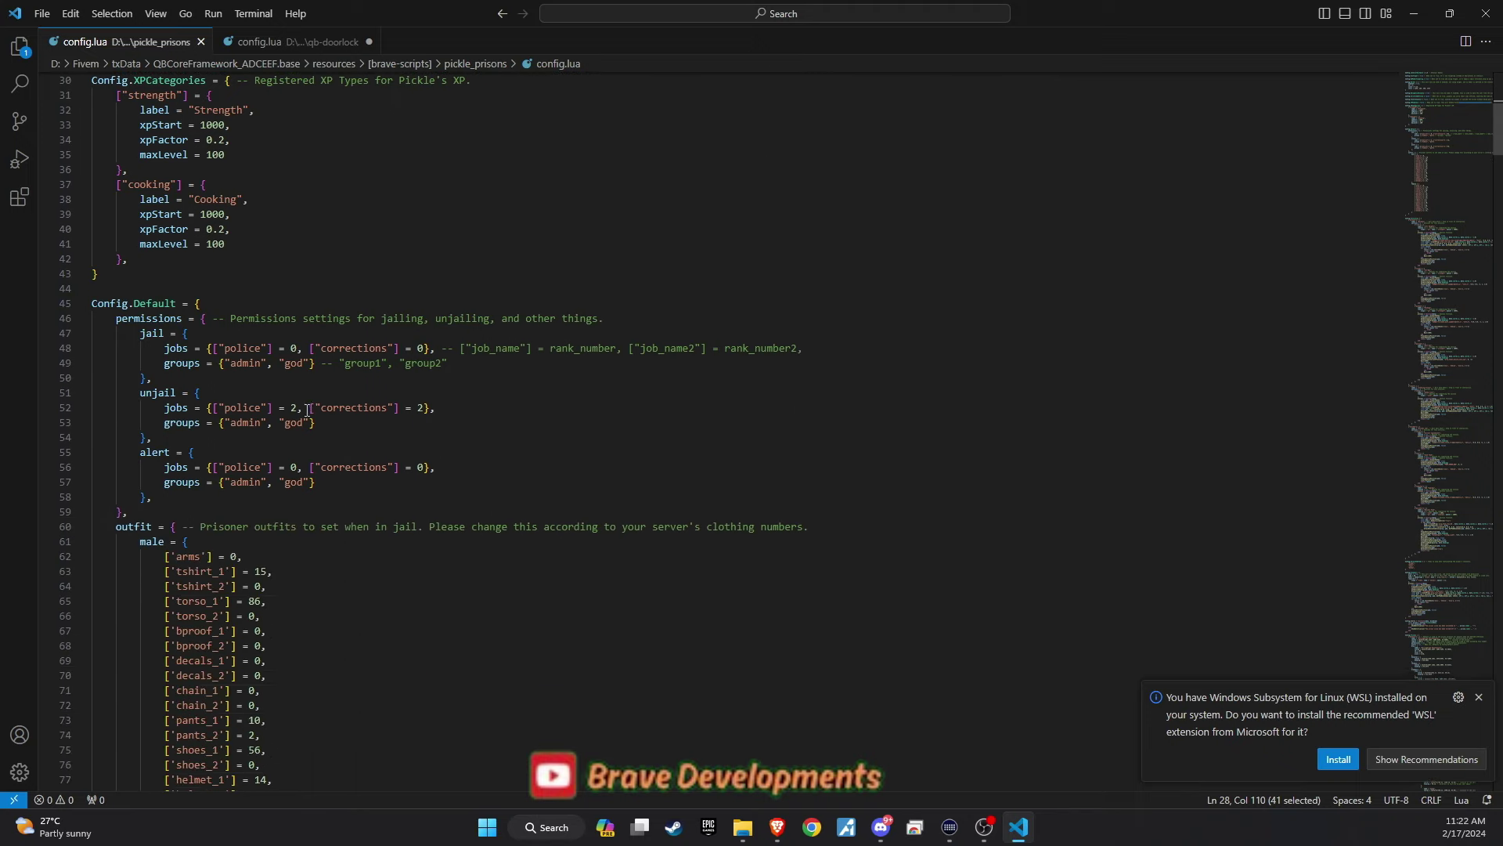
{"action": "left_click_drag", "start_coordinate": [111, 318], "coordinate": [528, 327]}
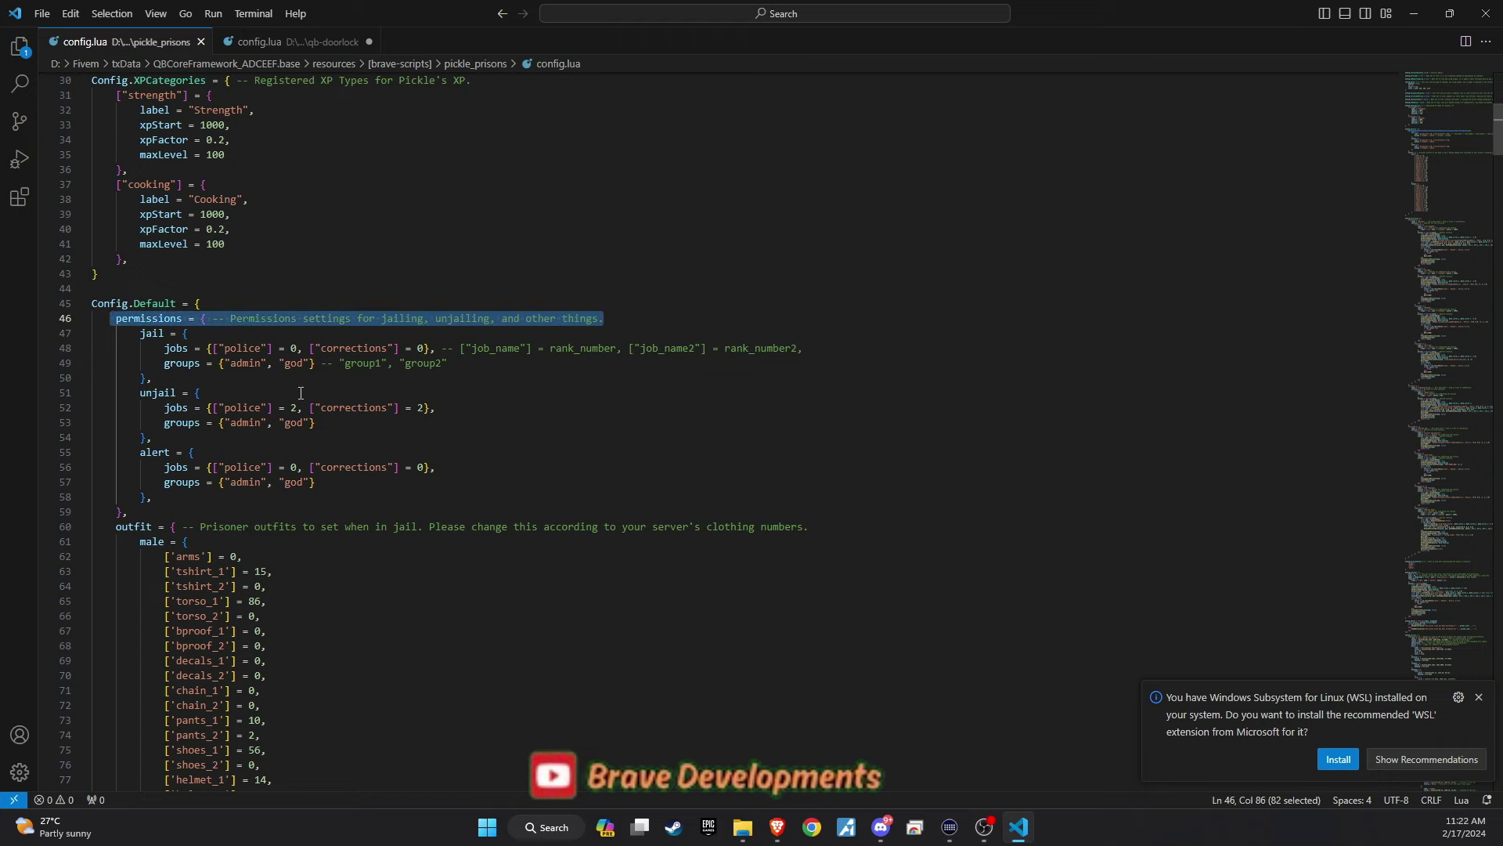
{"action": "scroll", "coordinate": [178, 349], "scroll_direction": "down", "scroll_amount": 4}
{"action": "left_click_drag", "start_coordinate": [140, 342], "coordinate": [235, 623]}
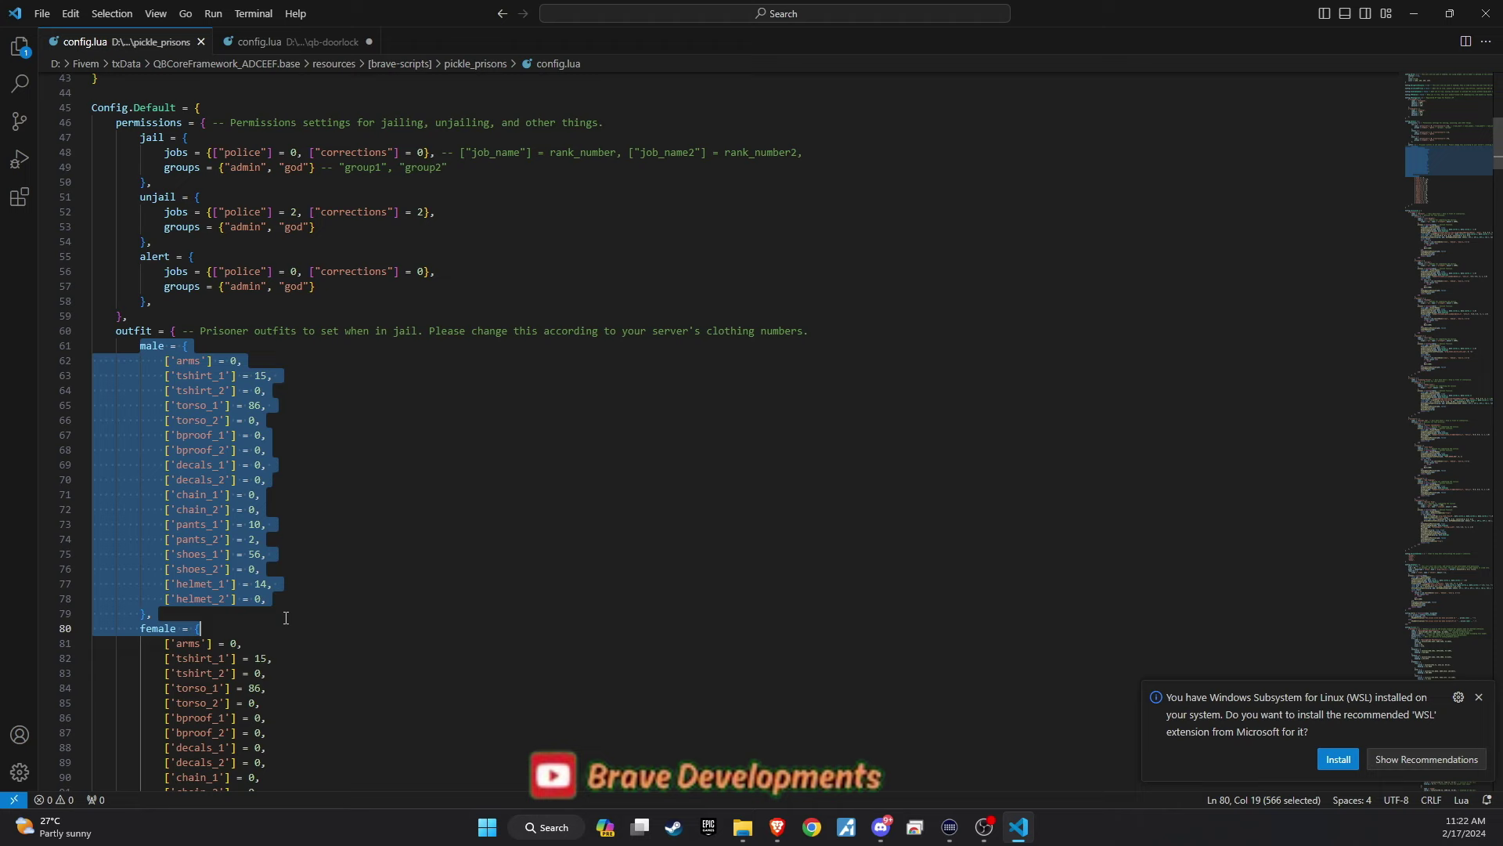
{"action": "scroll", "coordinate": [239, 502], "scroll_direction": "down", "scroll_amount": 3}
{"action": "scroll", "coordinate": [221, 749], "scroll_direction": "down", "scroll_amount": 2}
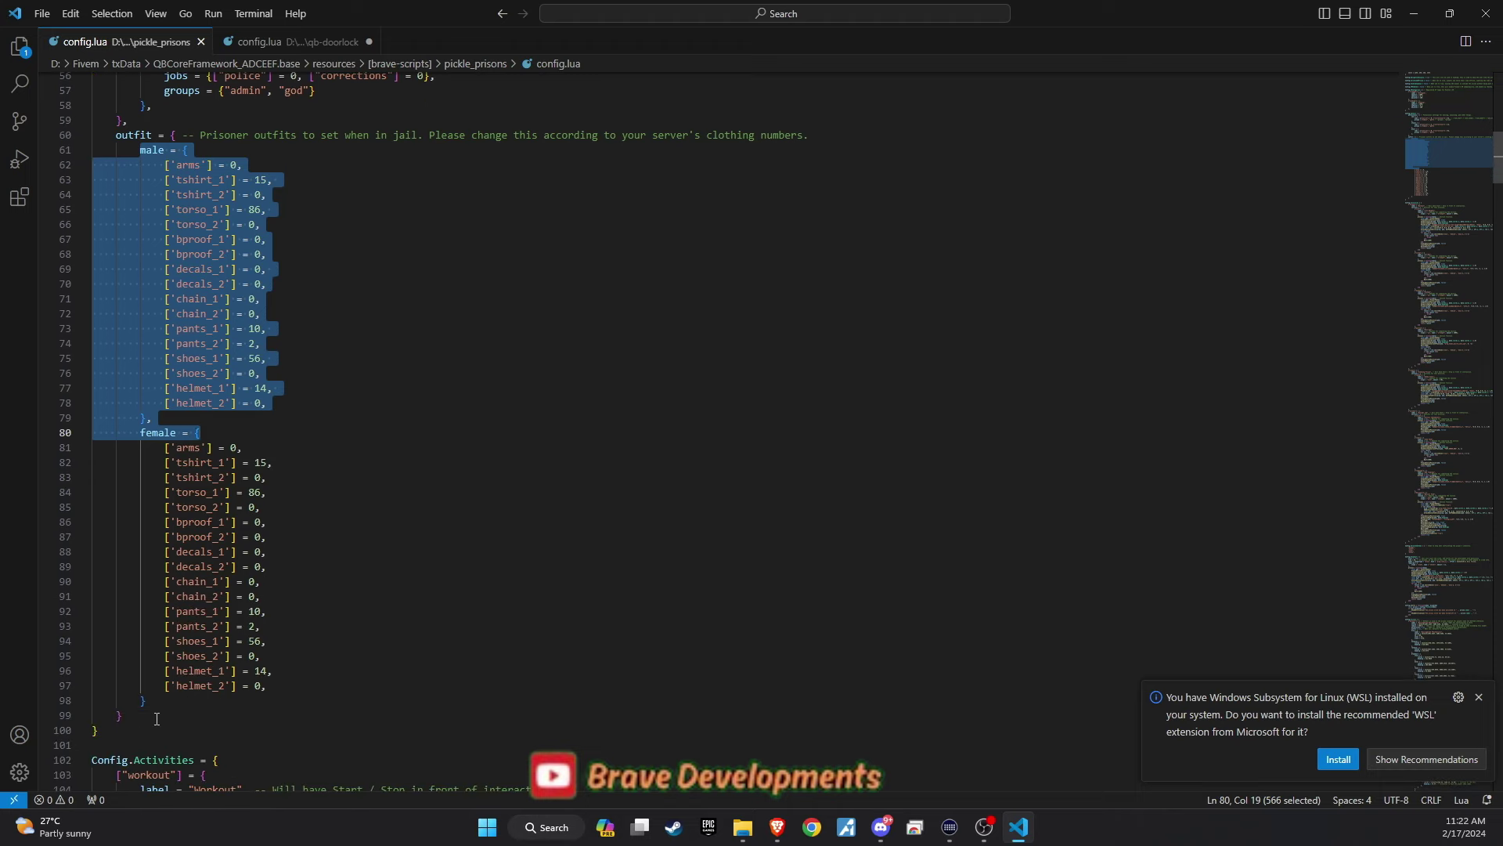
{"action": "left_click_drag", "start_coordinate": [159, 705], "coordinate": [115, 357]}
{"action": "left_click", "coordinate": [571, 521]}
{"action": "scroll", "coordinate": [560, 519], "scroll_direction": "down", "scroll_amount": 4}
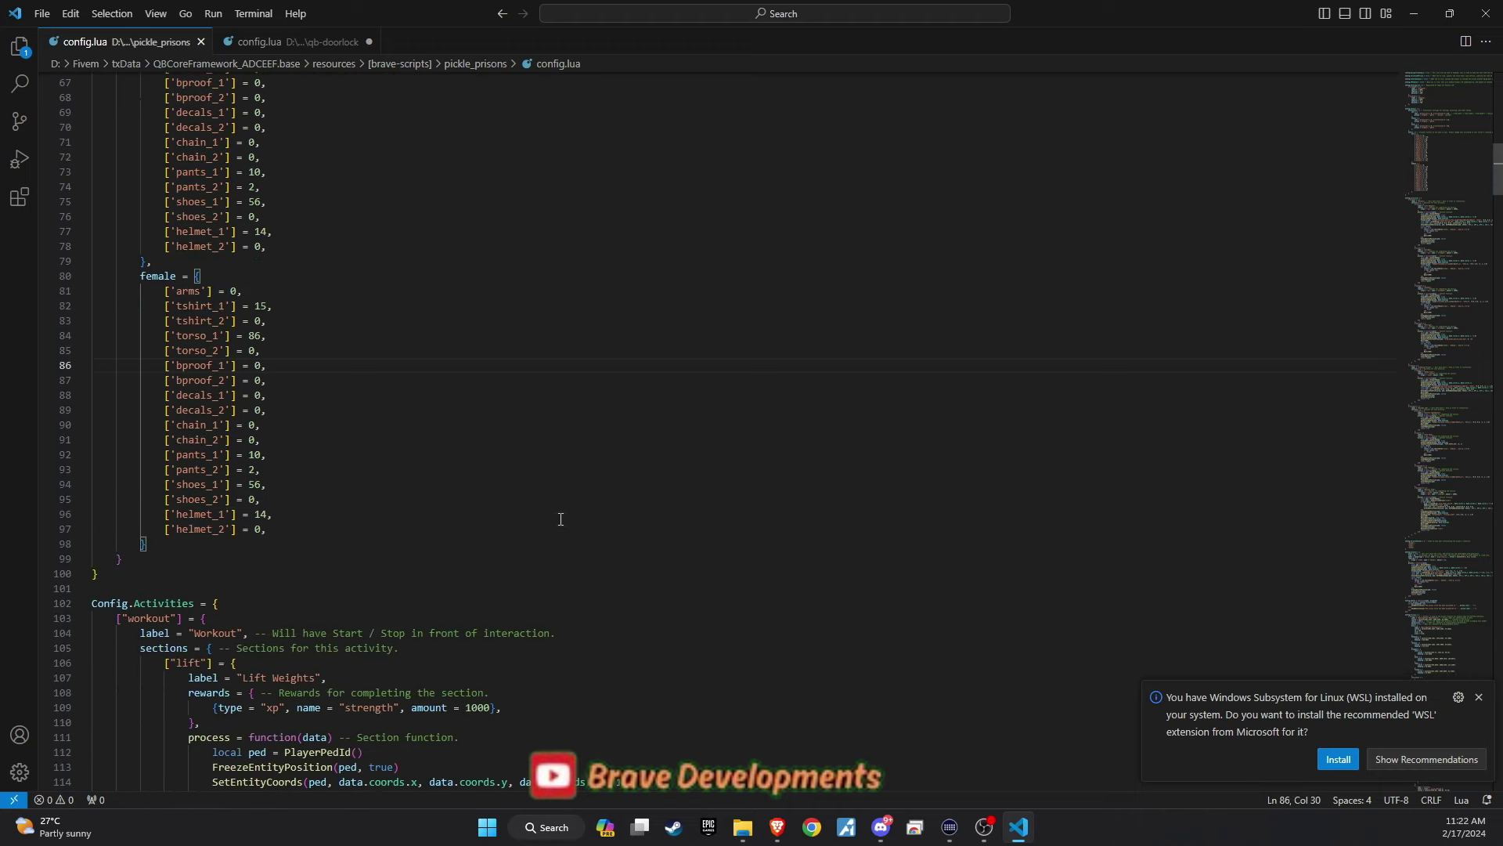
Look through the Config.Activities sections and on to the UnrevokedItems and Breakout settings in config.lua.
{"action": "scroll", "coordinate": [561, 519], "scroll_direction": "down", "scroll_amount": 7}
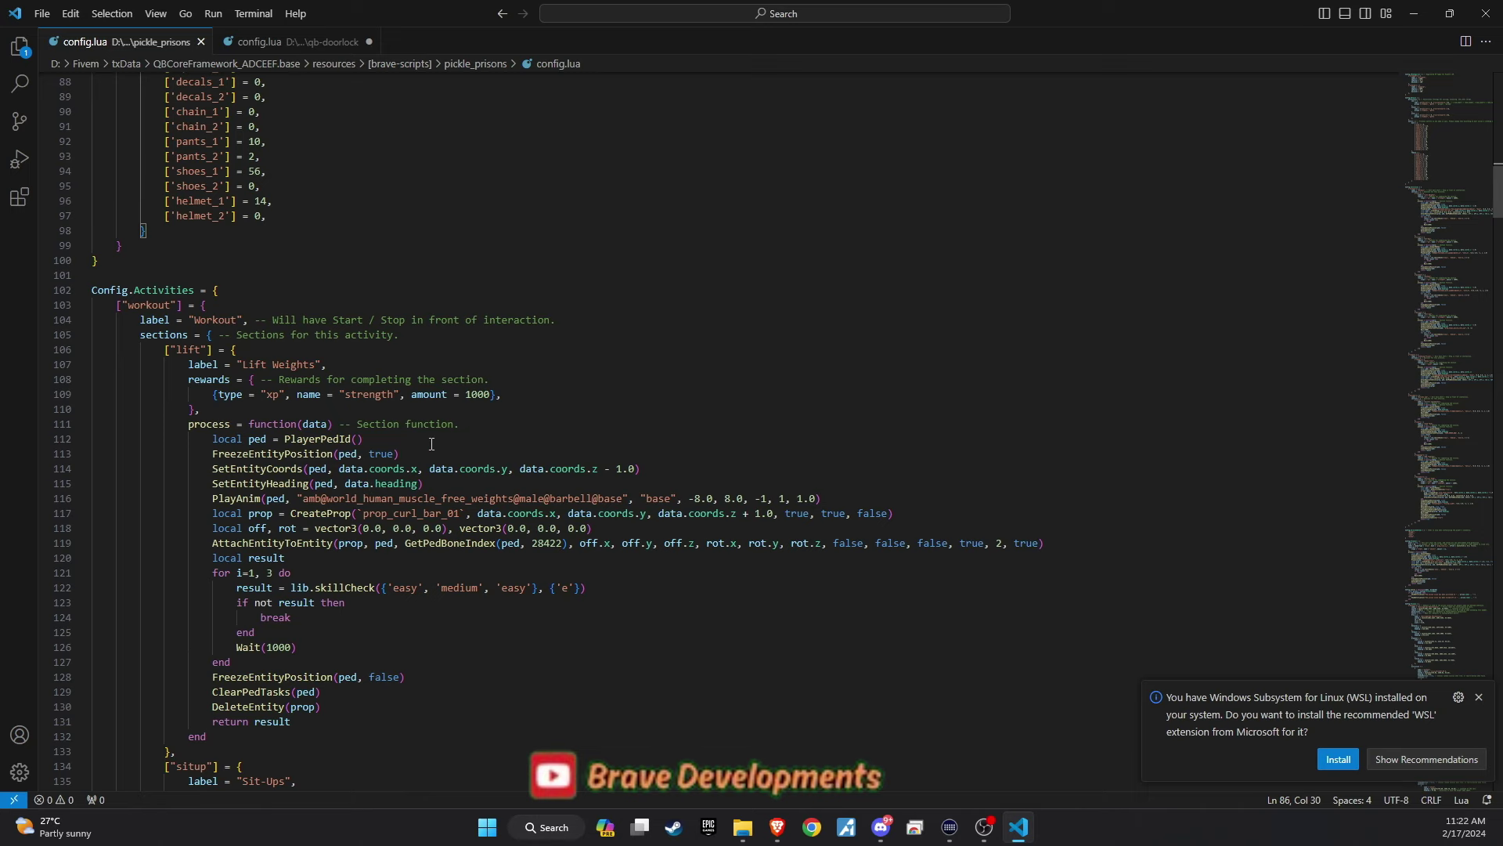
{"action": "scroll", "coordinate": [432, 444], "scroll_direction": "down", "scroll_amount": 6}
{"action": "scroll", "coordinate": [209, 153], "scroll_direction": "up", "scroll_amount": 2}
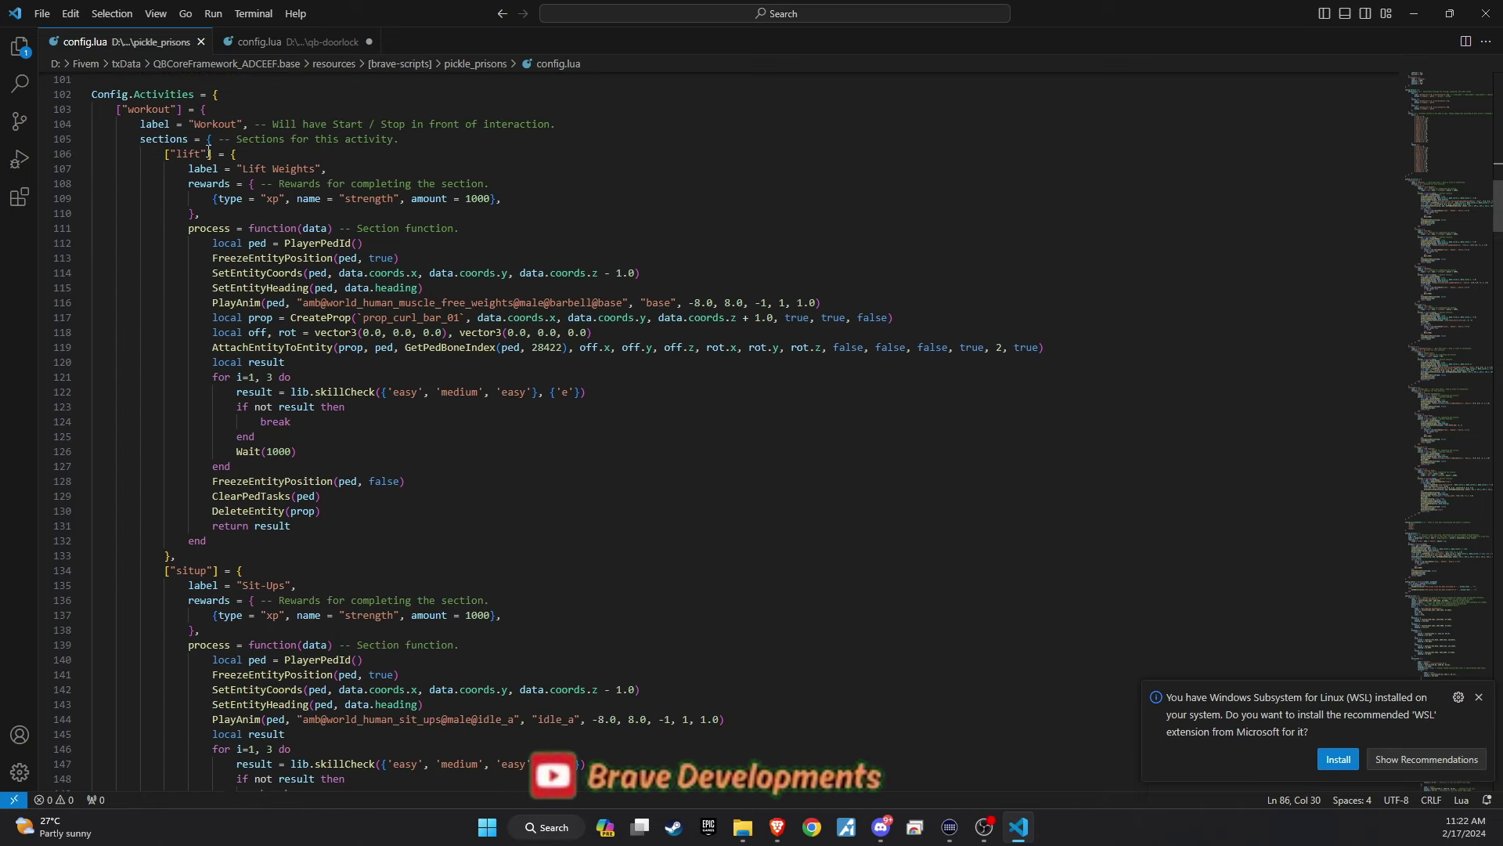
{"action": "scroll", "coordinate": [176, 420], "scroll_direction": "down", "scroll_amount": 20}
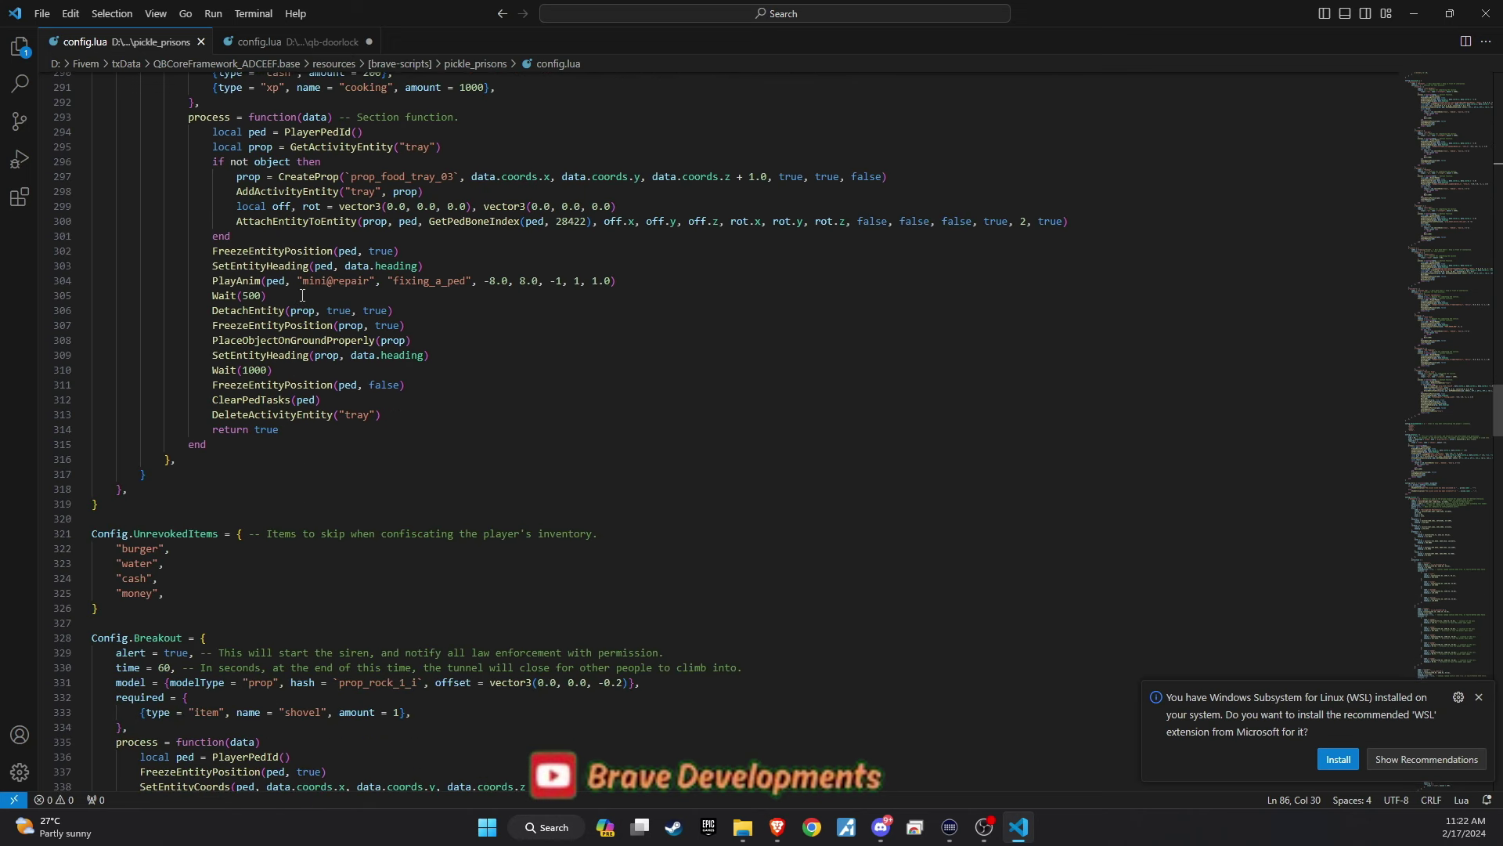
{"action": "scroll", "coordinate": [303, 295], "scroll_direction": "down", "scroll_amount": 4}
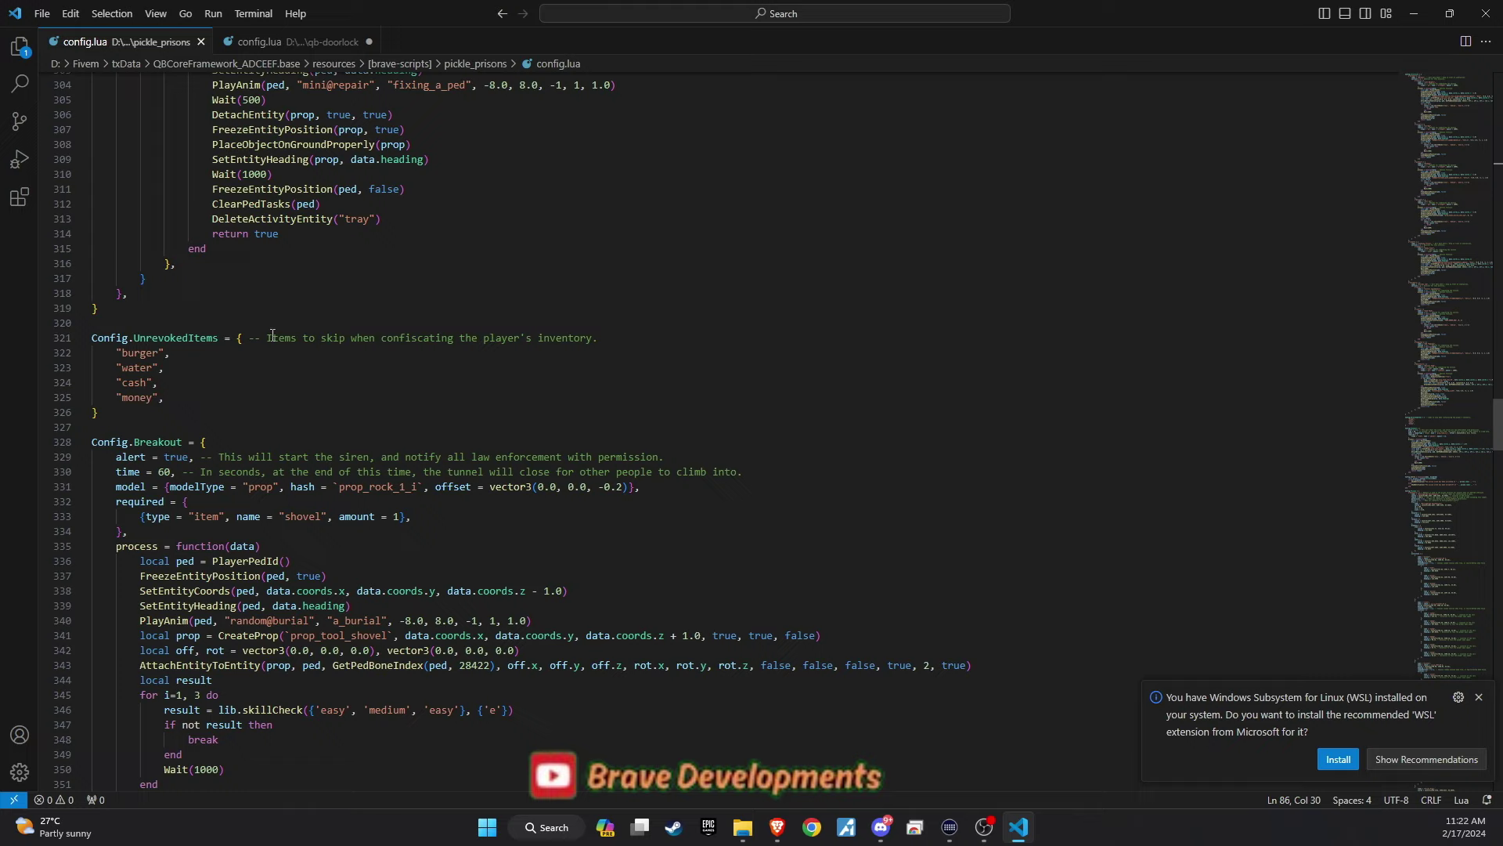
Review the Config.UnrevokedItems list, the Breakout process and the siren notifications in Config.Alerts.
{"action": "left_click_drag", "start_coordinate": [272, 335], "coordinate": [537, 337]}
{"action": "left_click", "coordinate": [180, 382]}
{"action": "scroll", "coordinate": [274, 269], "scroll_direction": "down", "scroll_amount": 14}
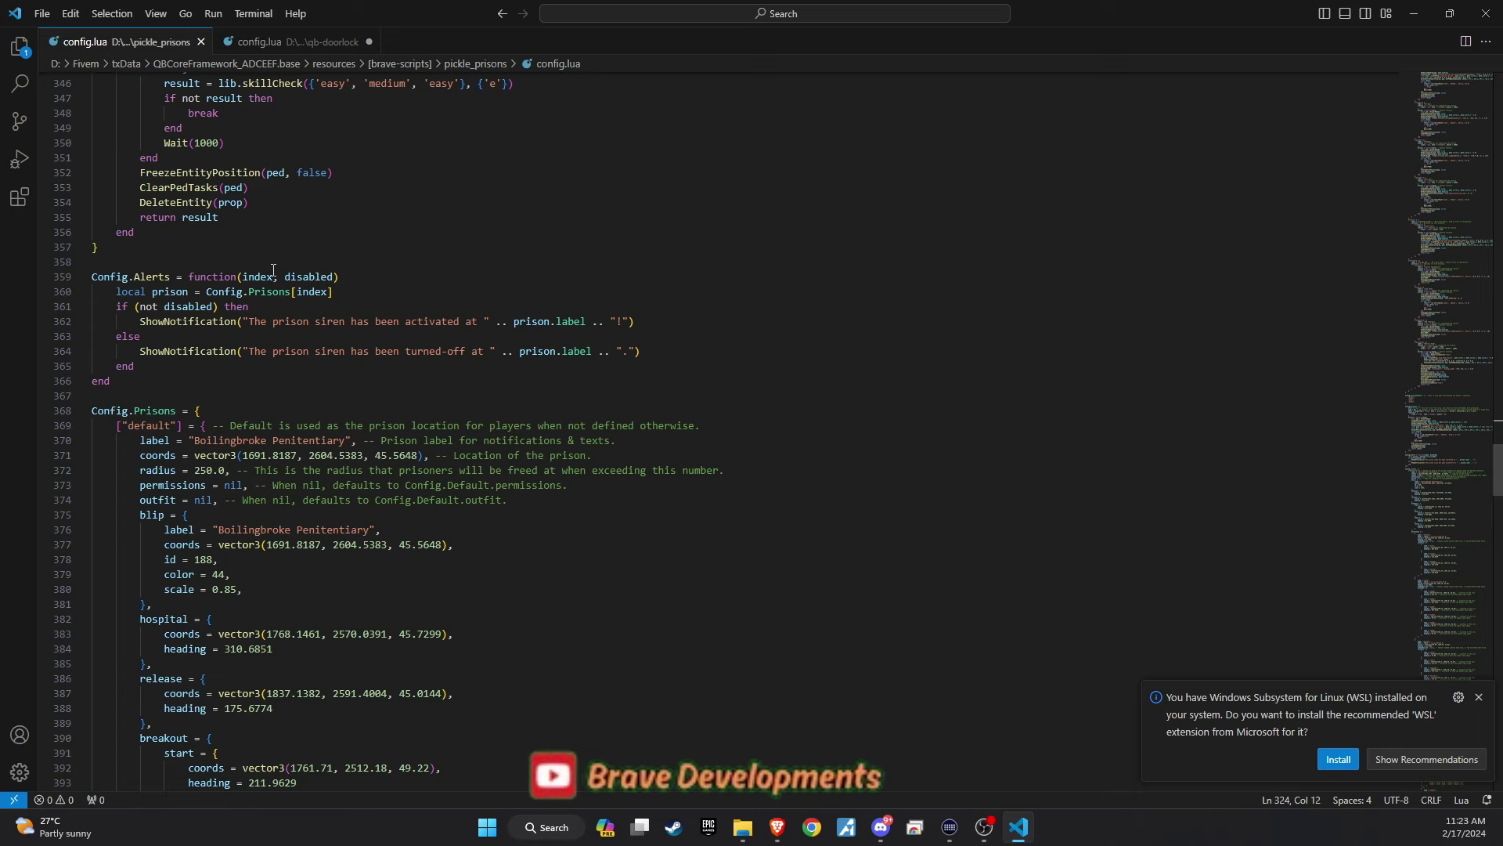
{"action": "scroll", "coordinate": [273, 269], "scroll_direction": "up", "scroll_amount": 6}
{"action": "scroll", "coordinate": [235, 266], "scroll_direction": "down", "scroll_amount": 10}
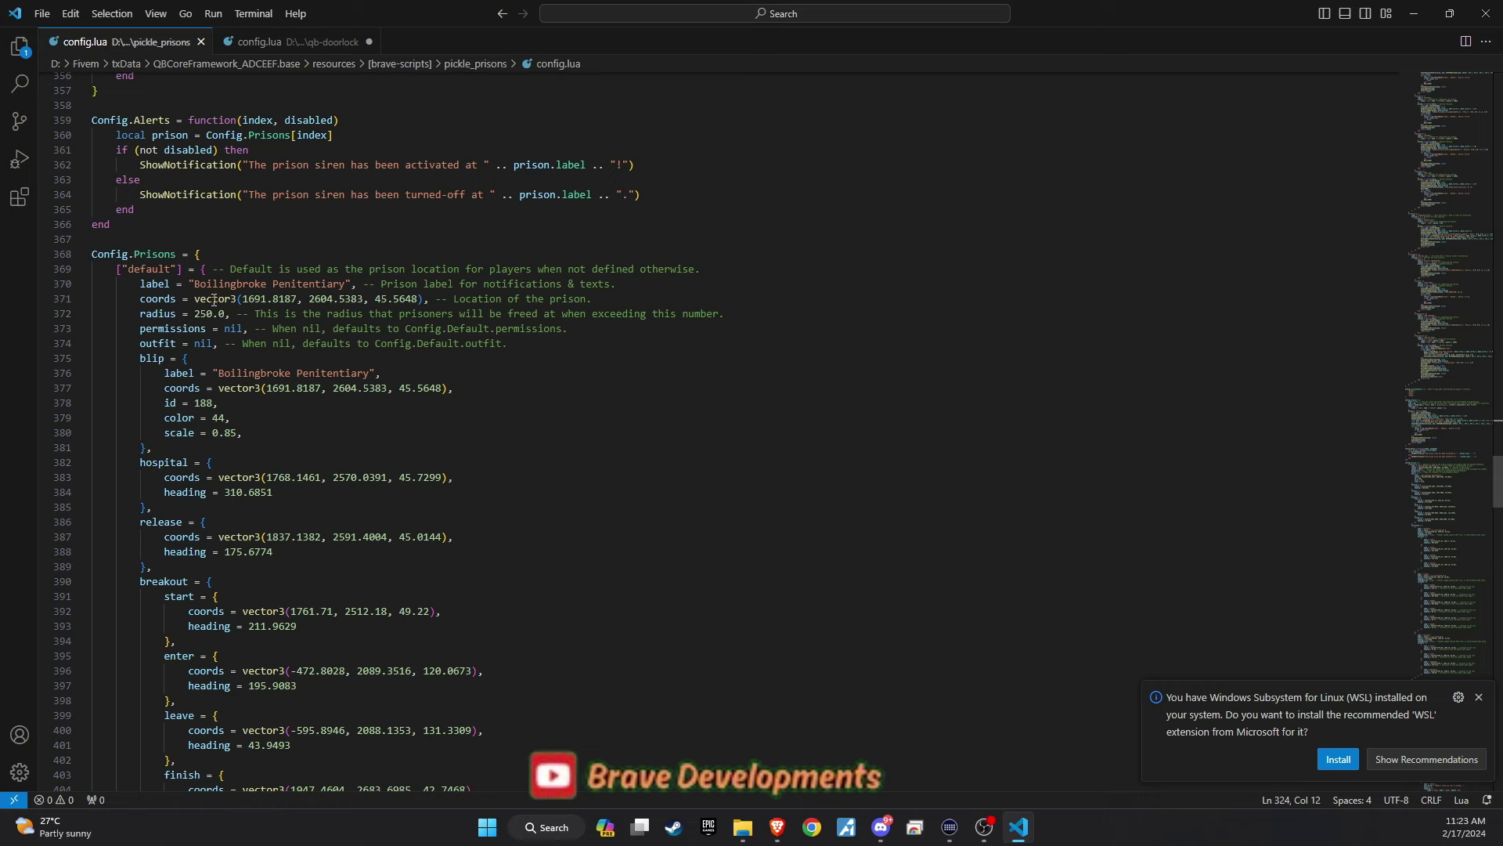
Examine the default prison's location, hospital, release and breakout start, enter, leave and finish coordinates in Config.Prisons.
{"action": "left_click_drag", "start_coordinate": [195, 299], "coordinate": [429, 299]}
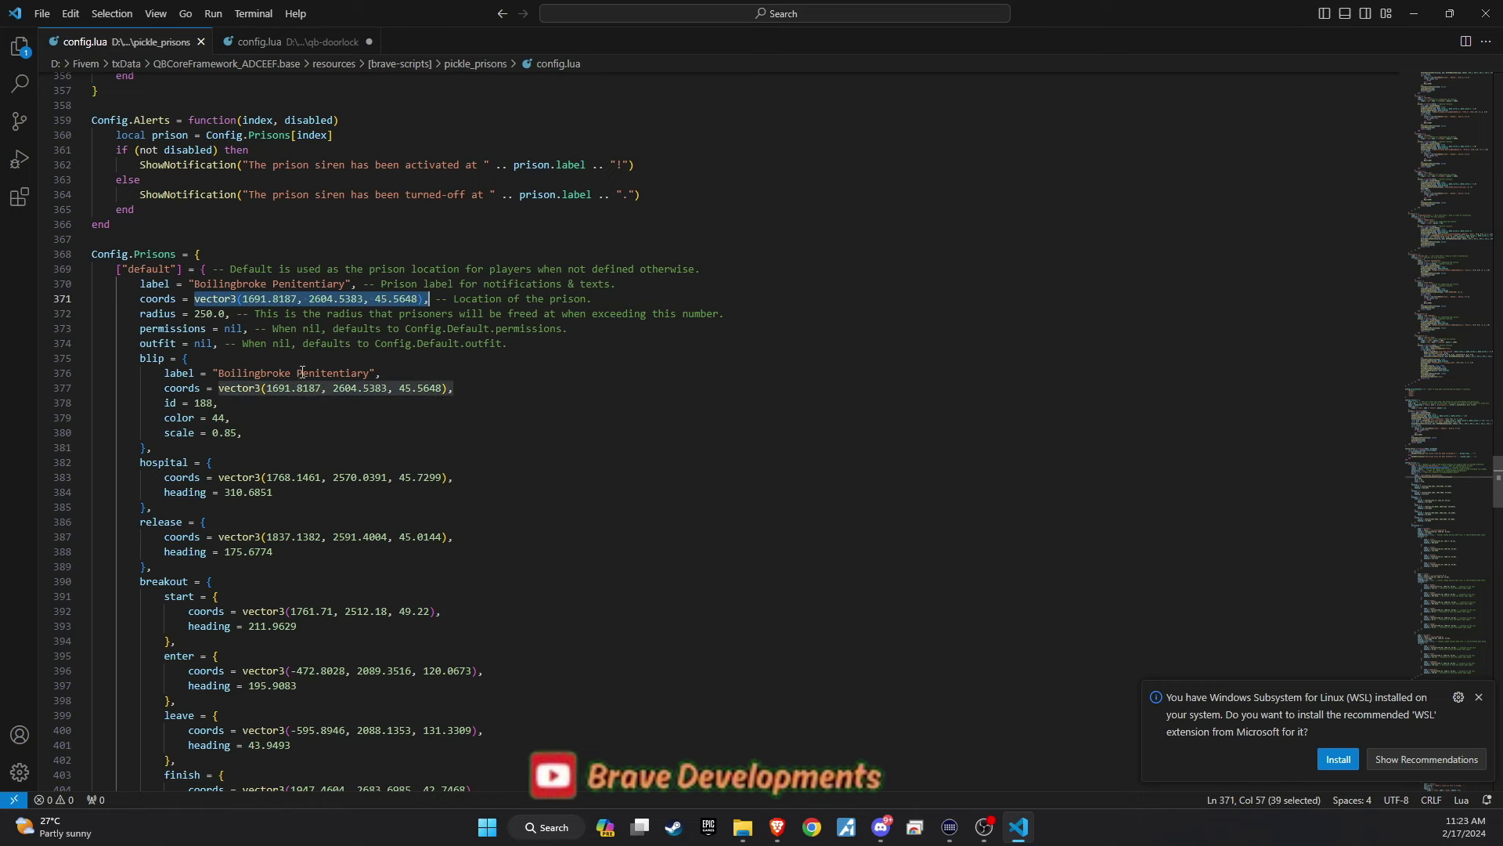
{"action": "scroll", "coordinate": [303, 373], "scroll_direction": "down", "scroll_amount": 4}
{"action": "scroll", "coordinate": [173, 369], "scroll_direction": "up", "scroll_amount": 3}
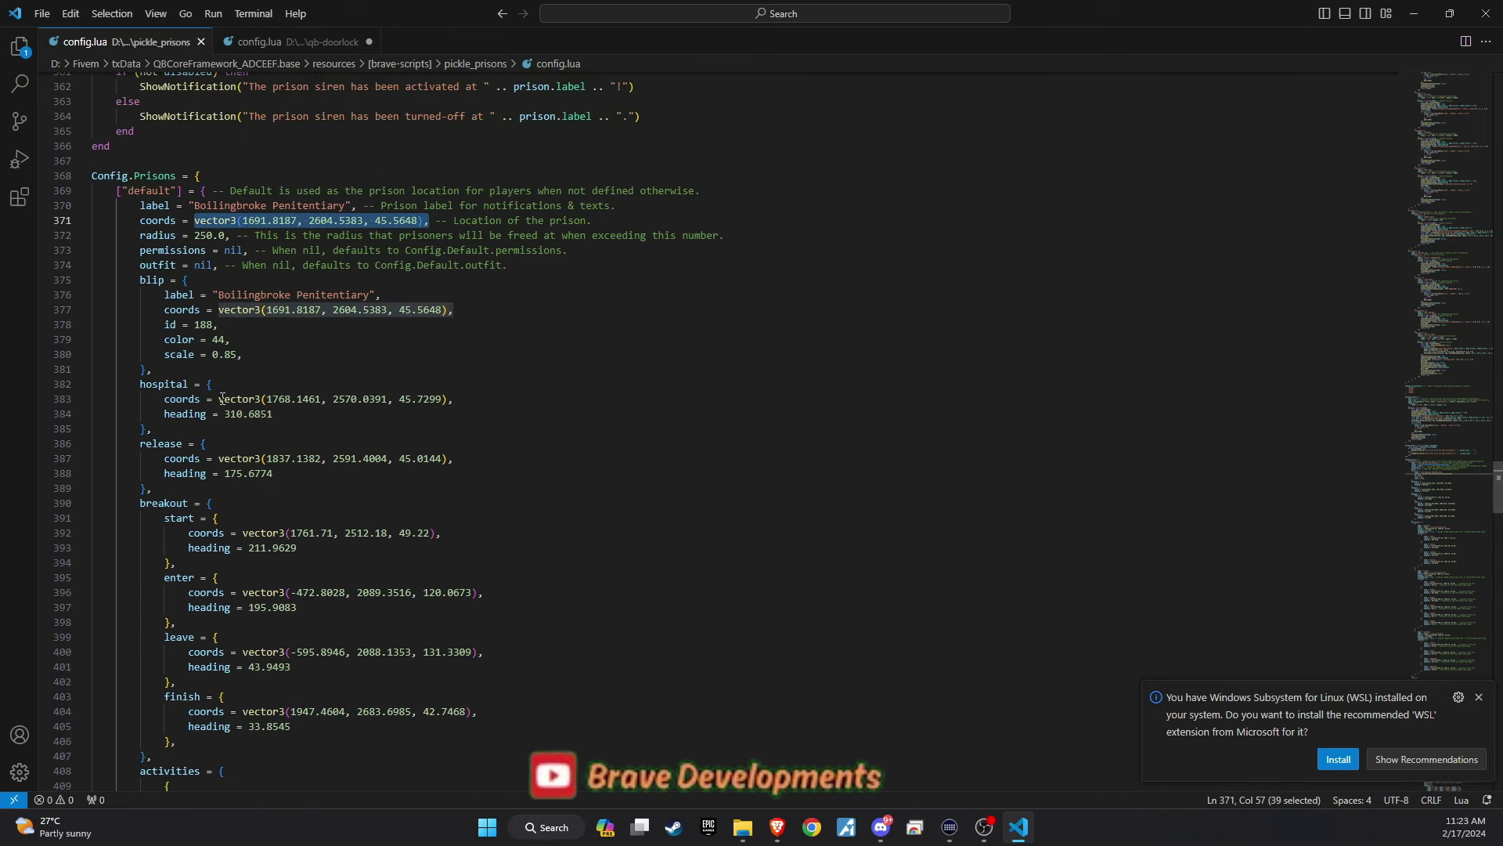
{"action": "left_click_drag", "start_coordinate": [220, 399], "coordinate": [446, 400]}
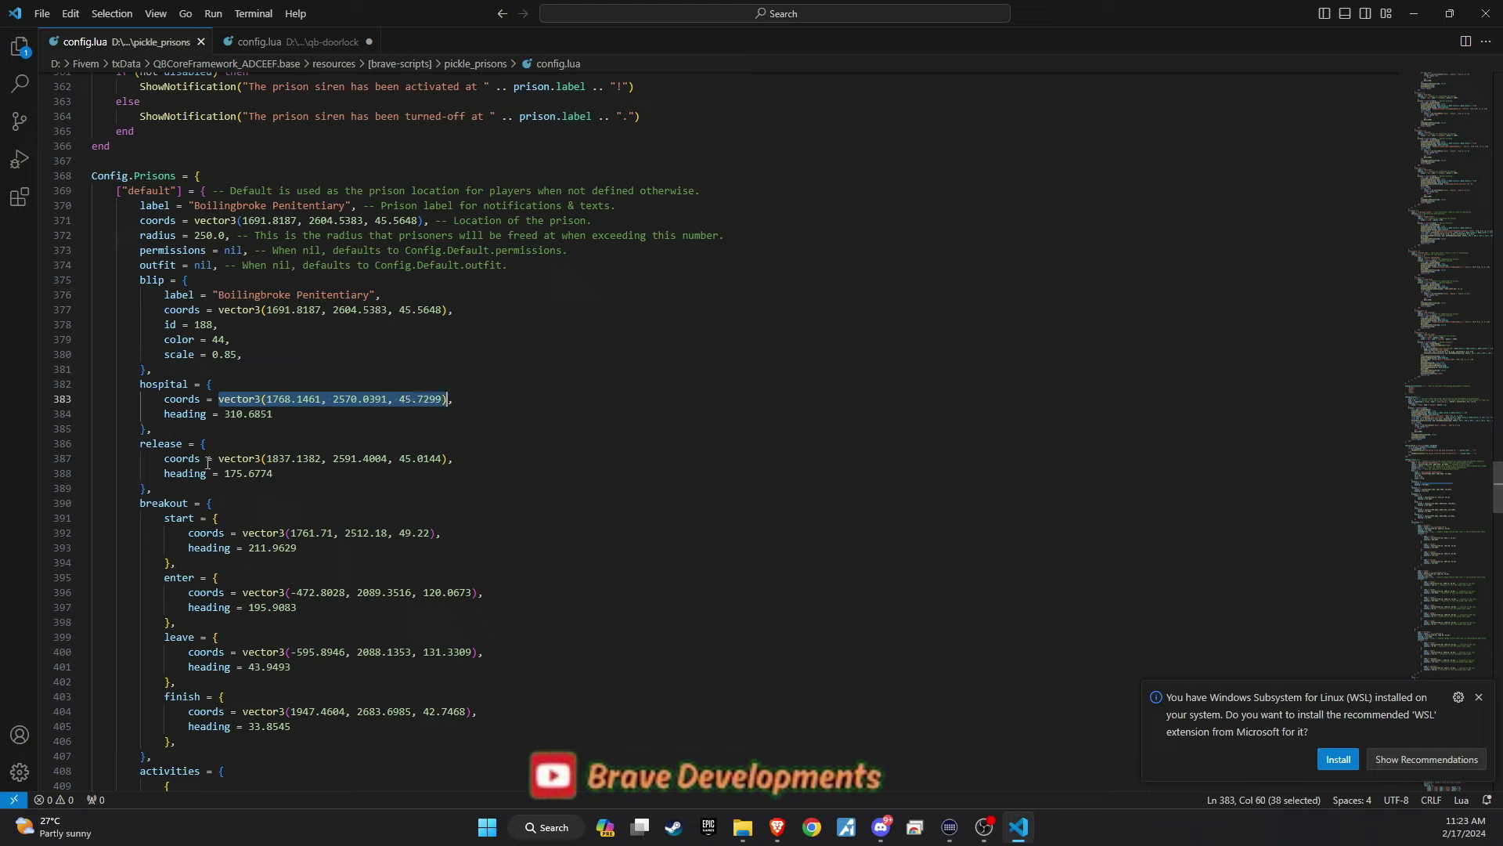
{"action": "left_click_drag", "start_coordinate": [213, 459], "coordinate": [454, 459]}
{"action": "left_click_drag", "start_coordinate": [237, 532], "coordinate": [484, 533]}
{"action": "left_click_drag", "start_coordinate": [230, 593], "coordinate": [505, 596]}
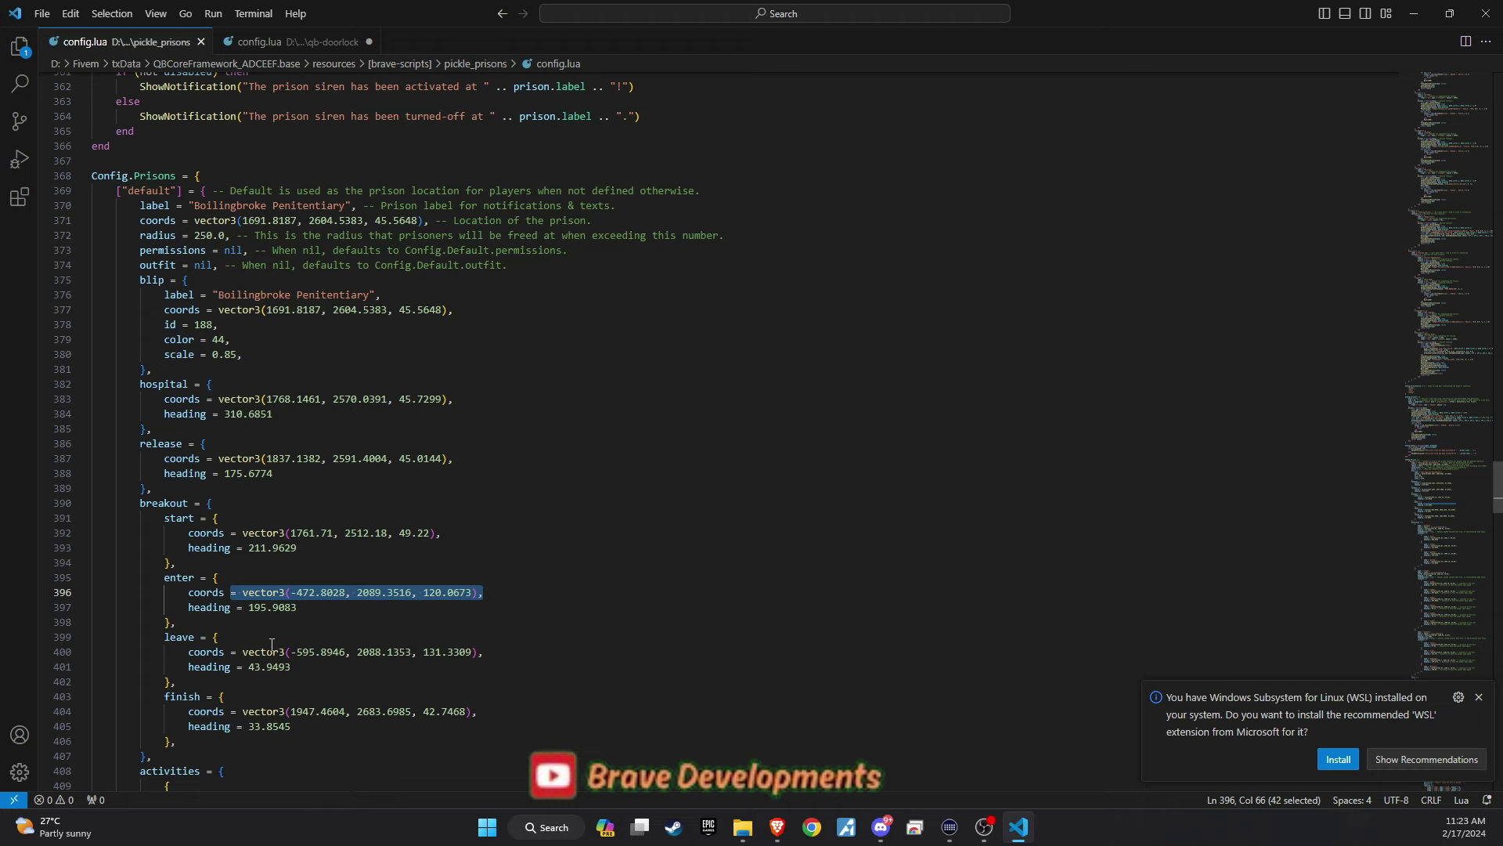
{"action": "left_click_drag", "start_coordinate": [238, 651], "coordinate": [503, 656]}
{"action": "scroll", "coordinate": [468, 641], "scroll_direction": "down", "scroll_amount": 3}
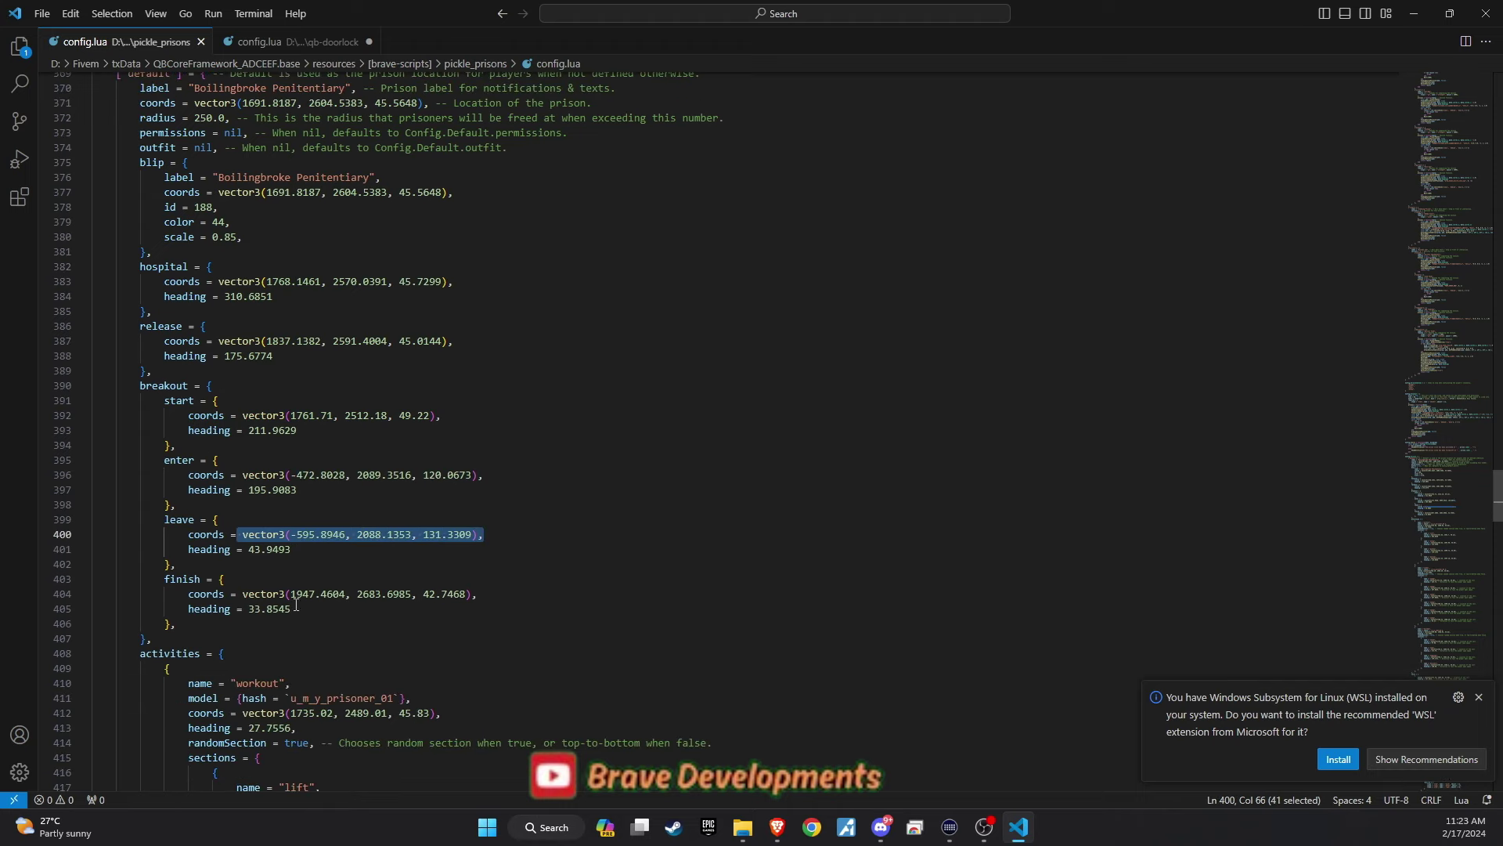
{"action": "left_click_drag", "start_coordinate": [296, 607], "coordinate": [228, 580]}
Look through the default prison's activities, covering the workout, clean and kitchen sections with their coordinates.
{"action": "scroll", "coordinate": [422, 576], "scroll_direction": "down", "scroll_amount": 6}
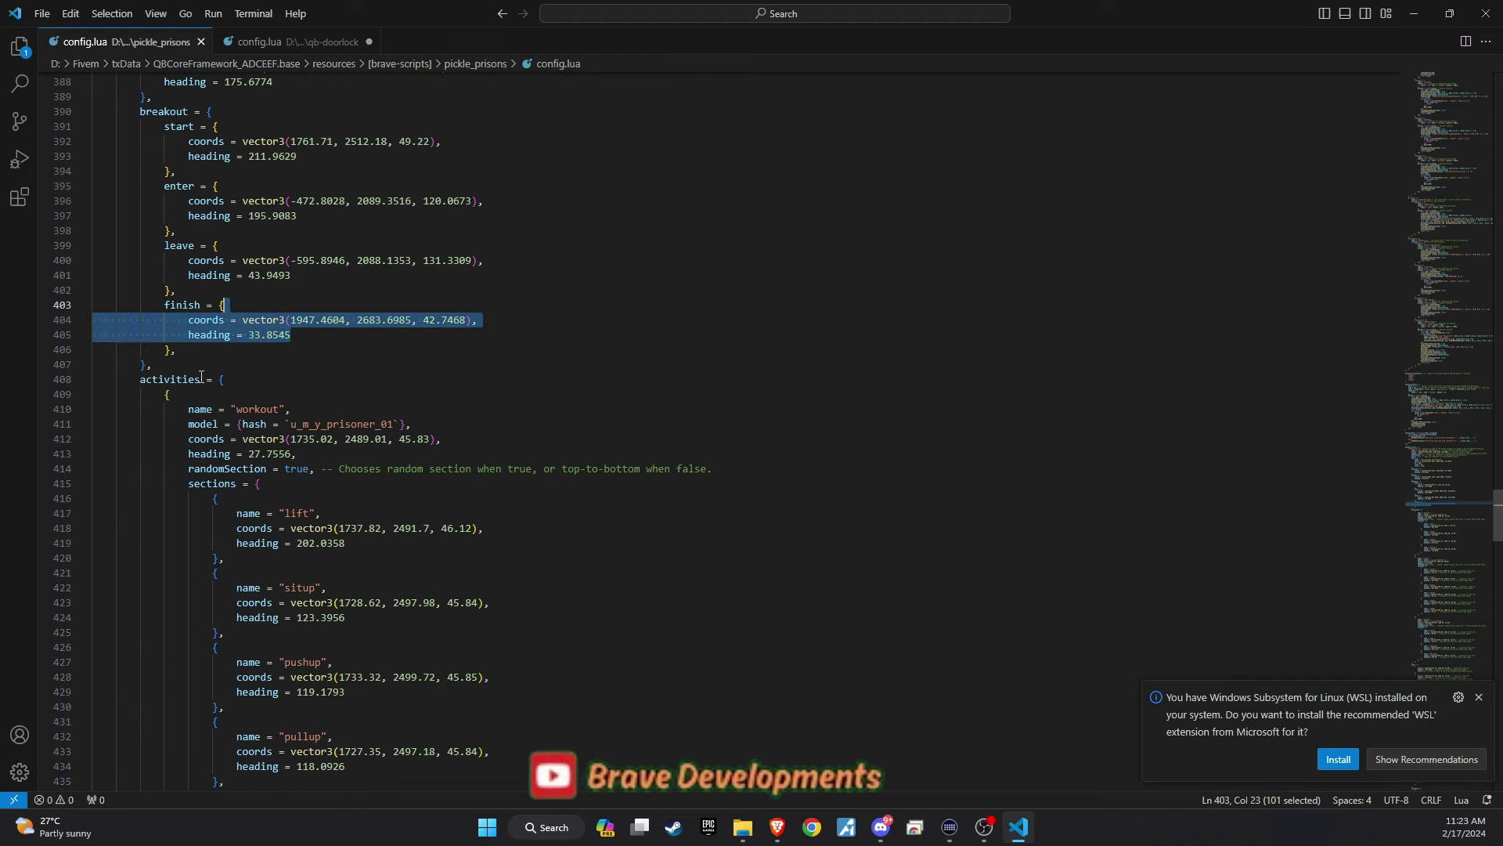
{"action": "scroll", "coordinate": [264, 416], "scroll_direction": "down", "scroll_amount": 3}
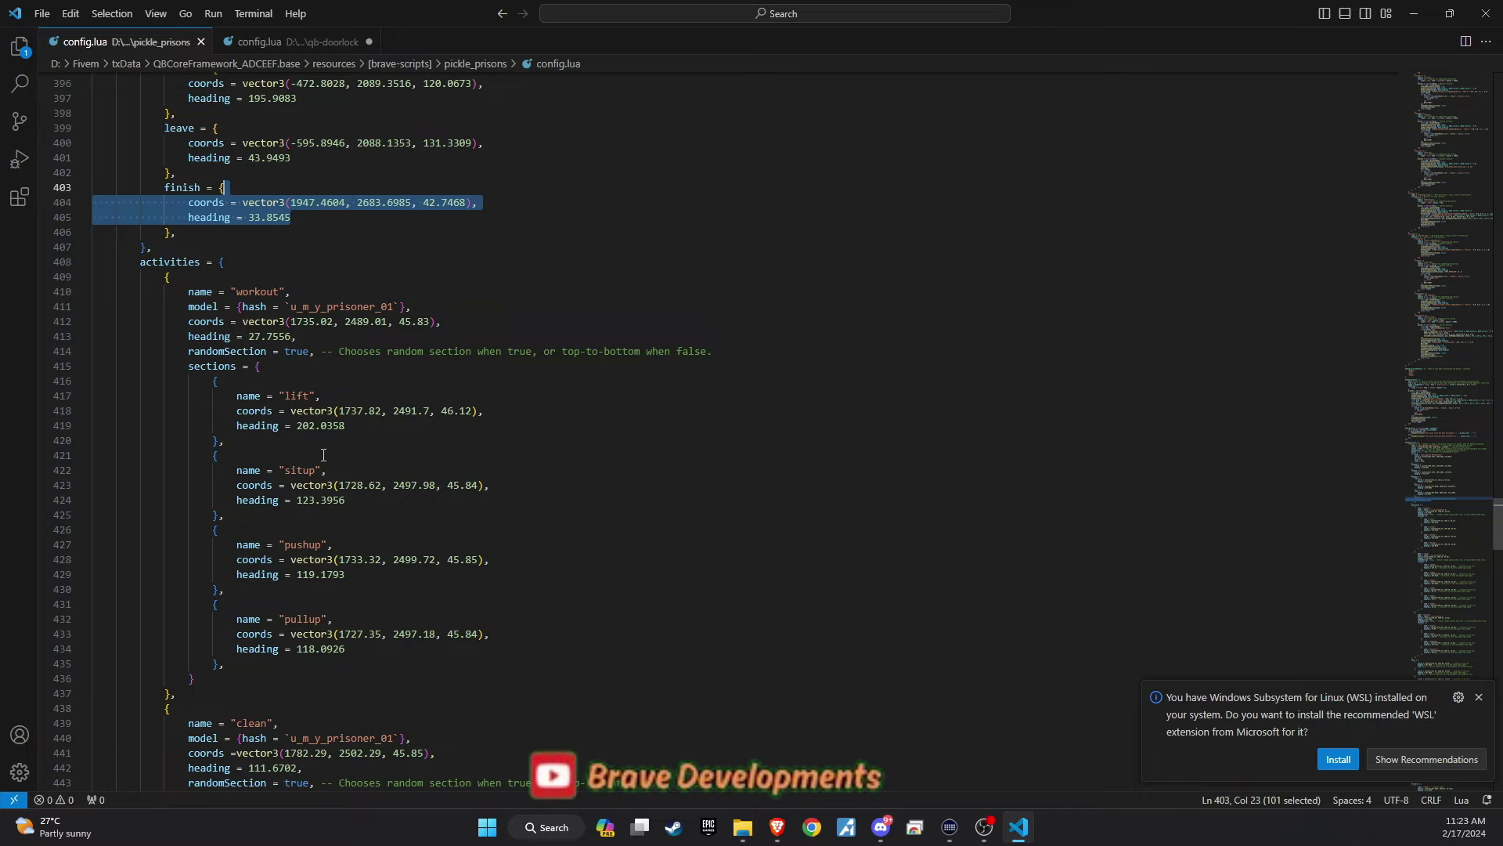
{"action": "scroll", "coordinate": [325, 408], "scroll_direction": "down", "scroll_amount": 8}
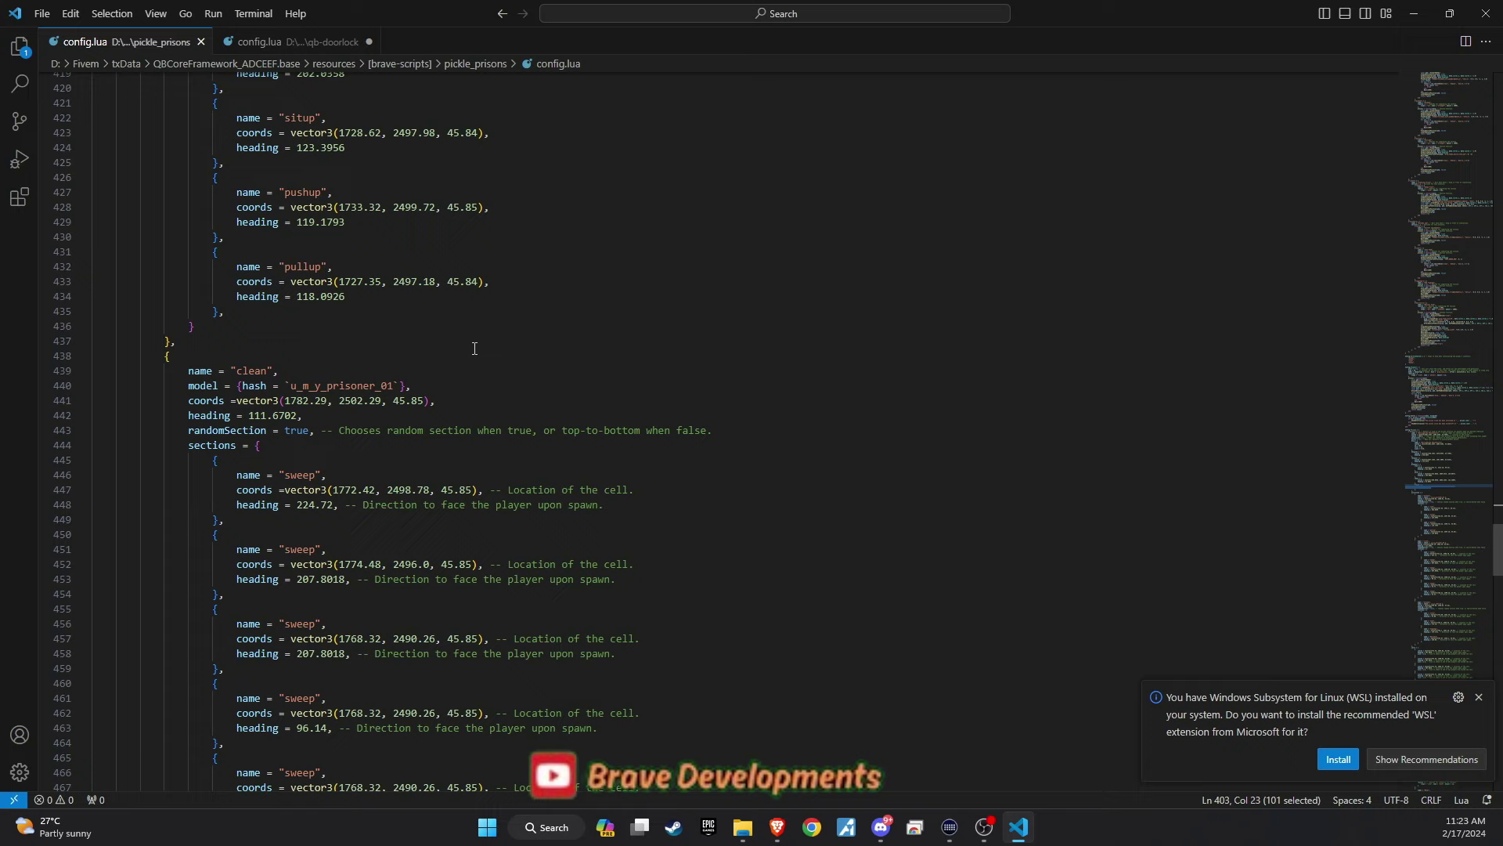
{"action": "scroll", "coordinate": [454, 349], "scroll_direction": "down", "scroll_amount": 3}
{"action": "scroll", "coordinate": [329, 344], "scroll_direction": "down", "scroll_amount": 2}
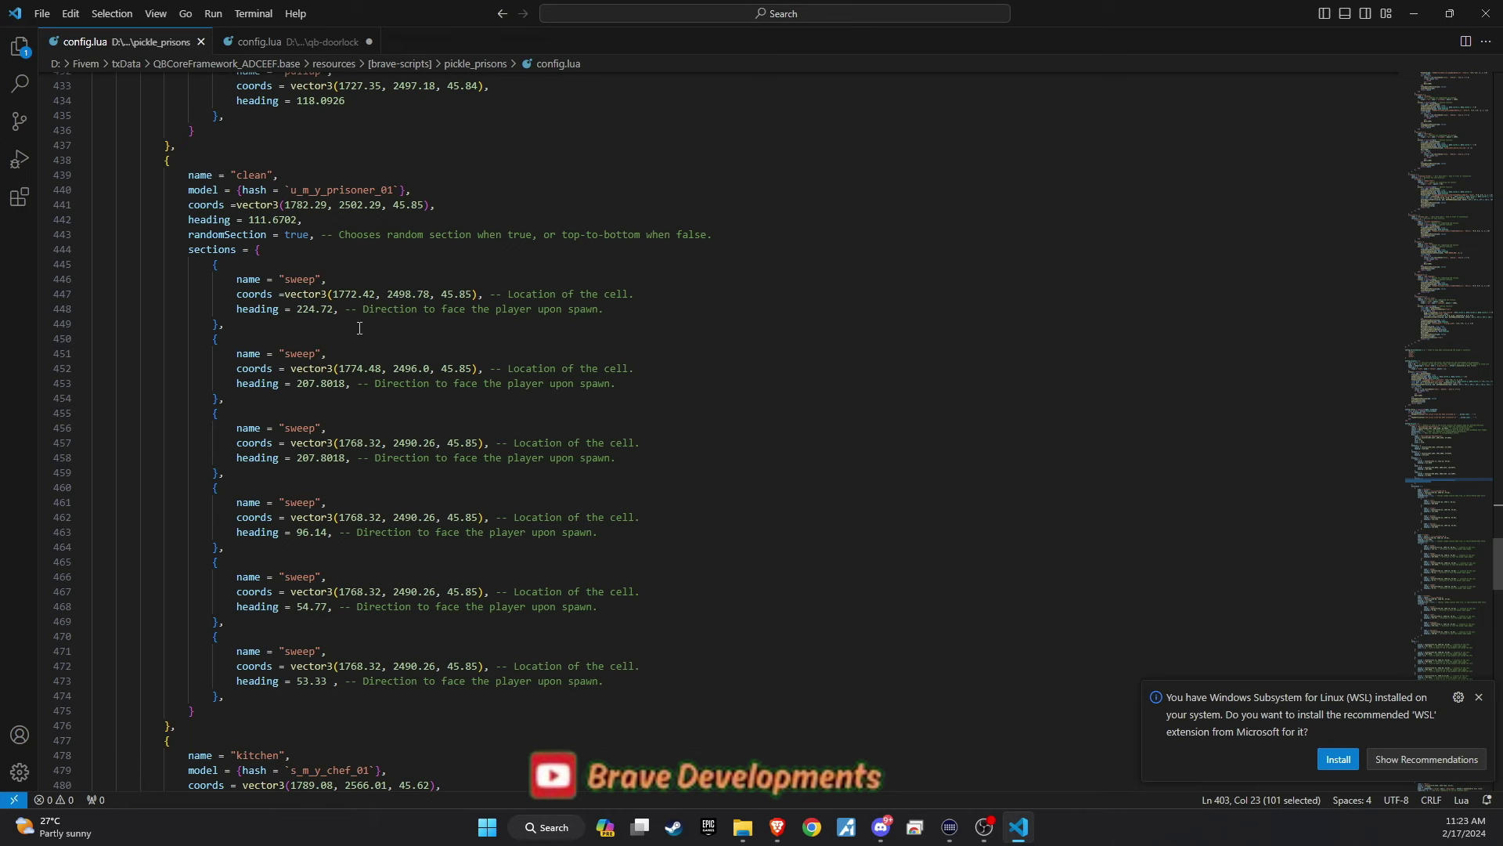
{"action": "scroll", "coordinate": [467, 384], "scroll_direction": "down", "scroll_amount": 10}
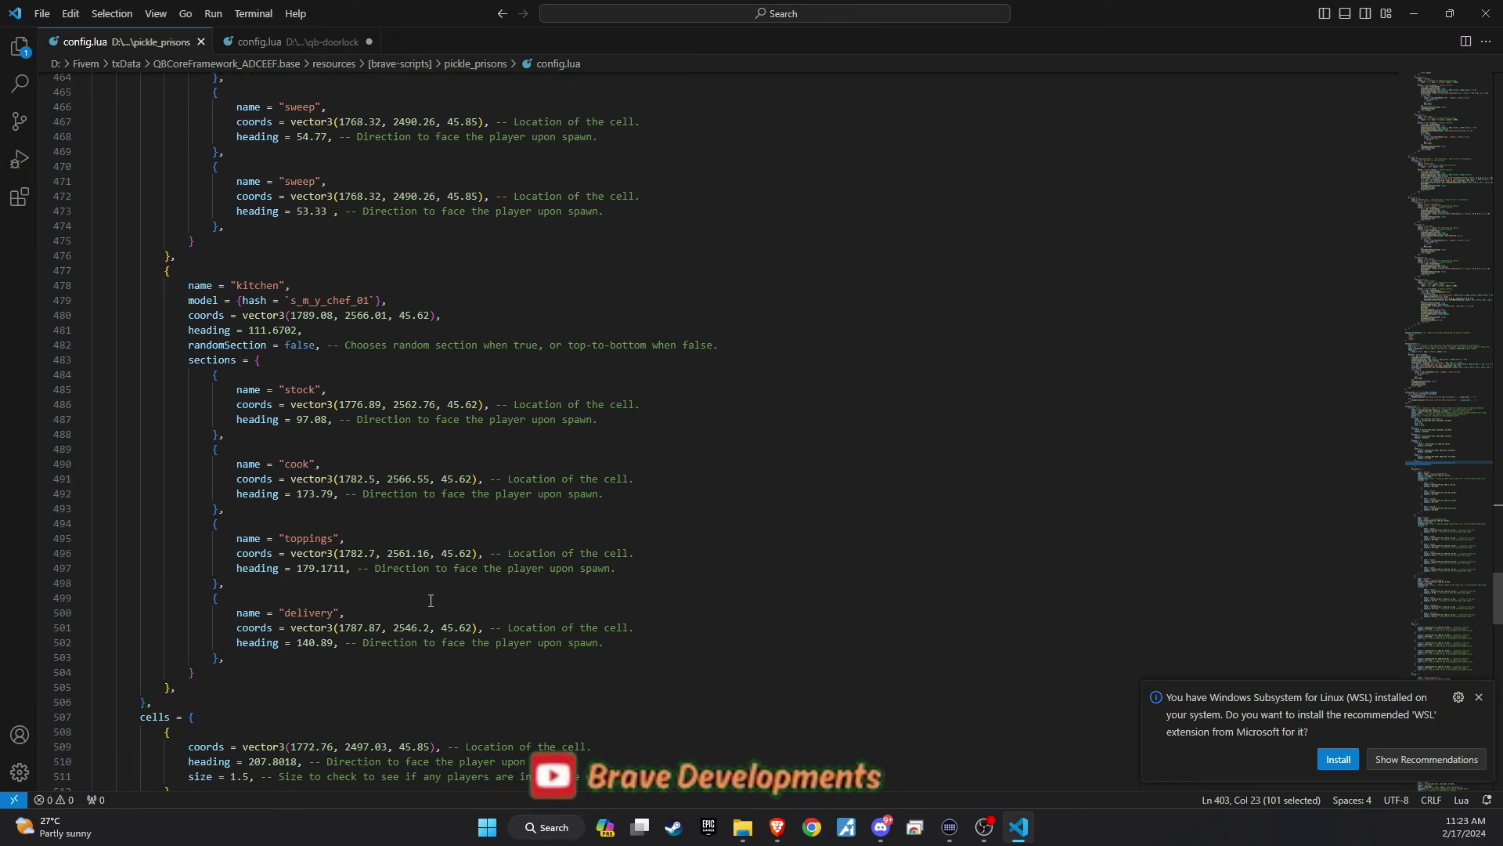
Review the prison's cell locations and the store entries, including the items required for the shovel.
{"action": "scroll", "coordinate": [386, 428], "scroll_direction": "down", "scroll_amount": 13}
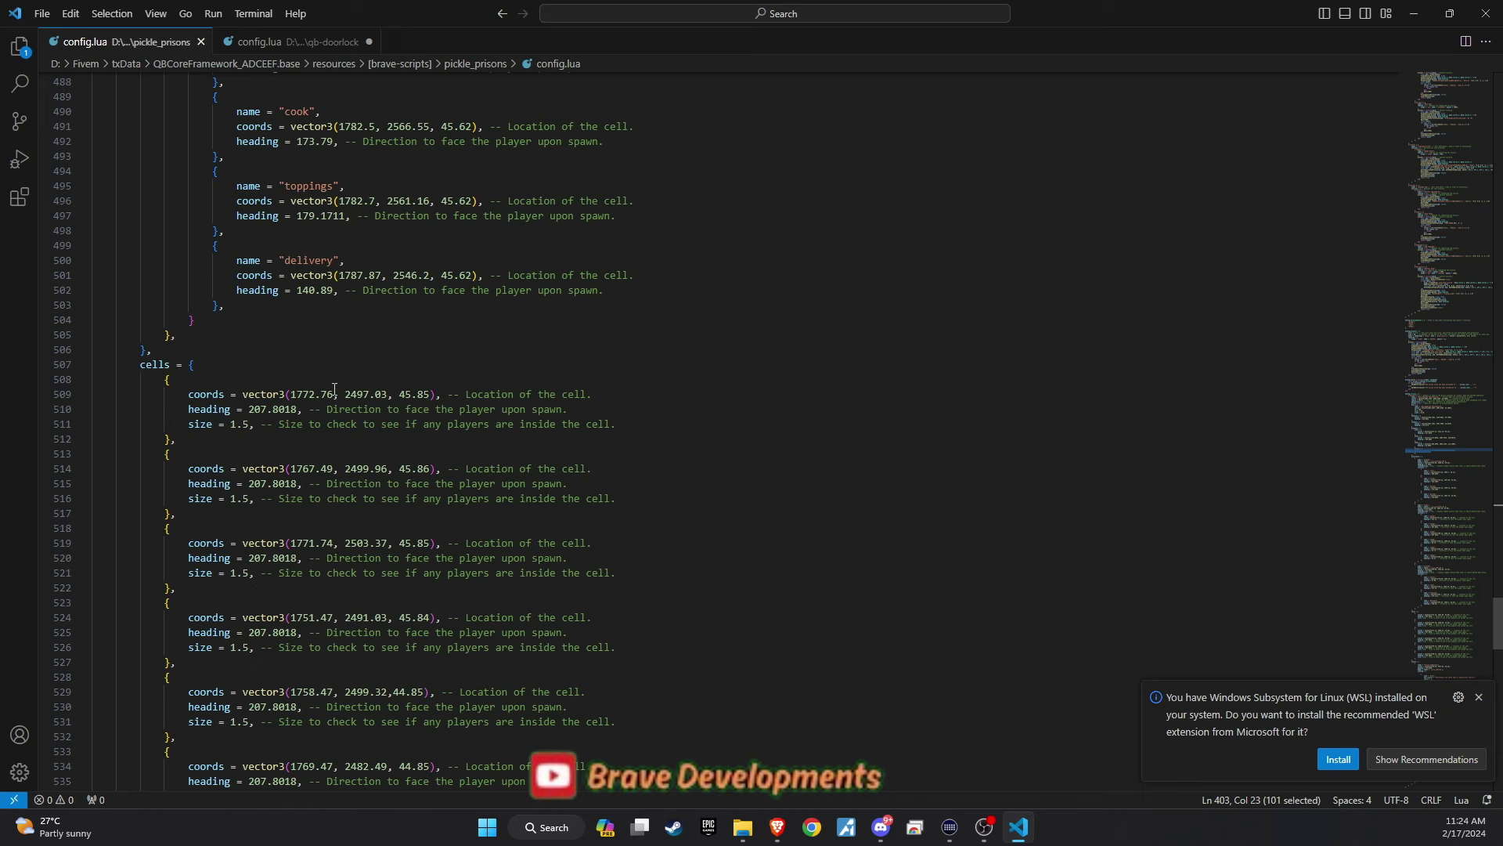
{"action": "scroll", "coordinate": [386, 428], "scroll_direction": "up", "scroll_amount": 4}
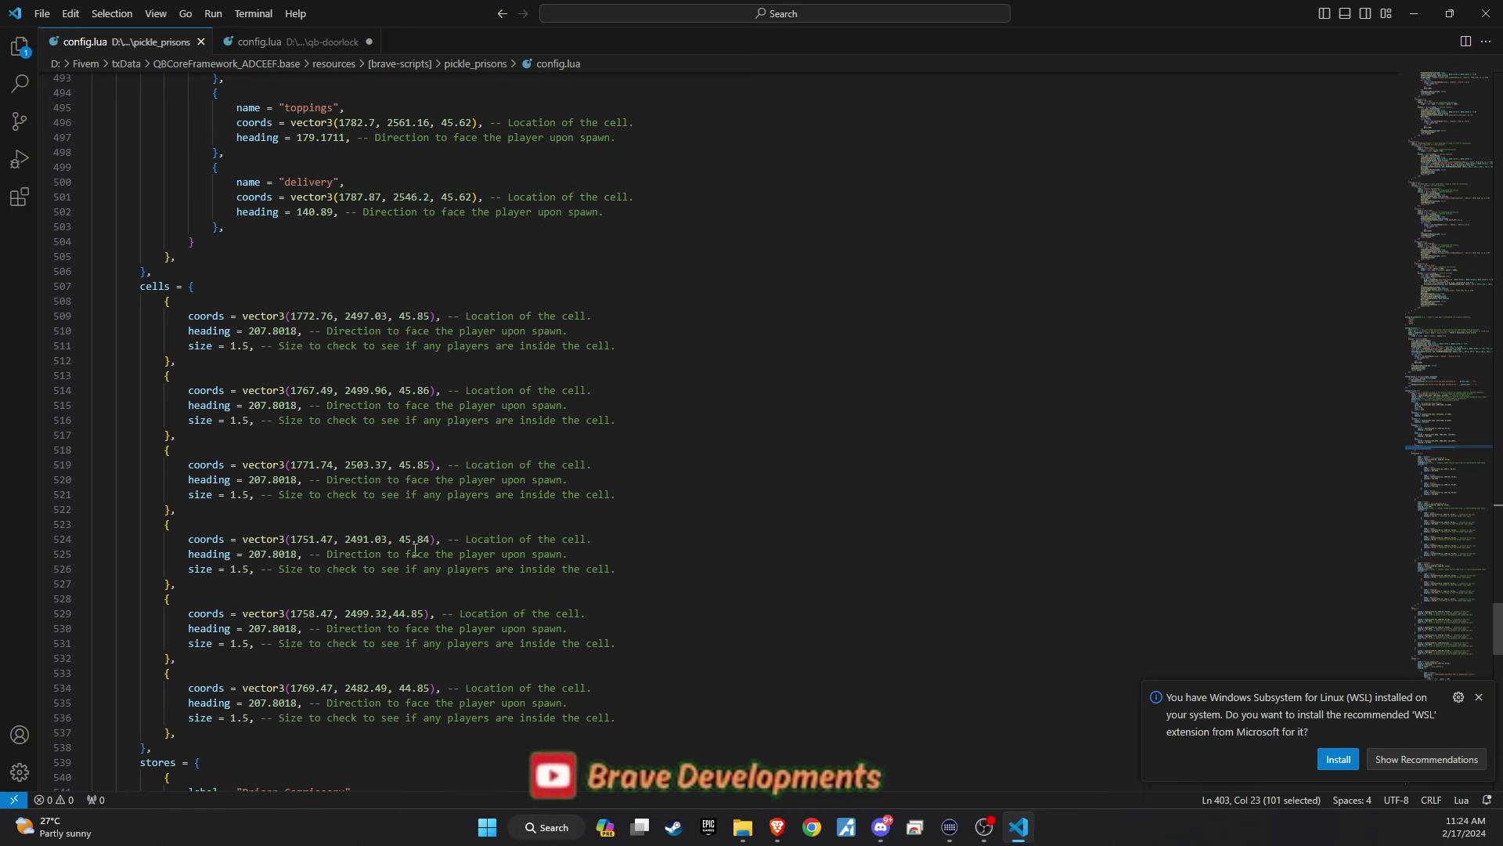
{"action": "scroll", "coordinate": [383, 422], "scroll_direction": "down", "scroll_amount": 20}
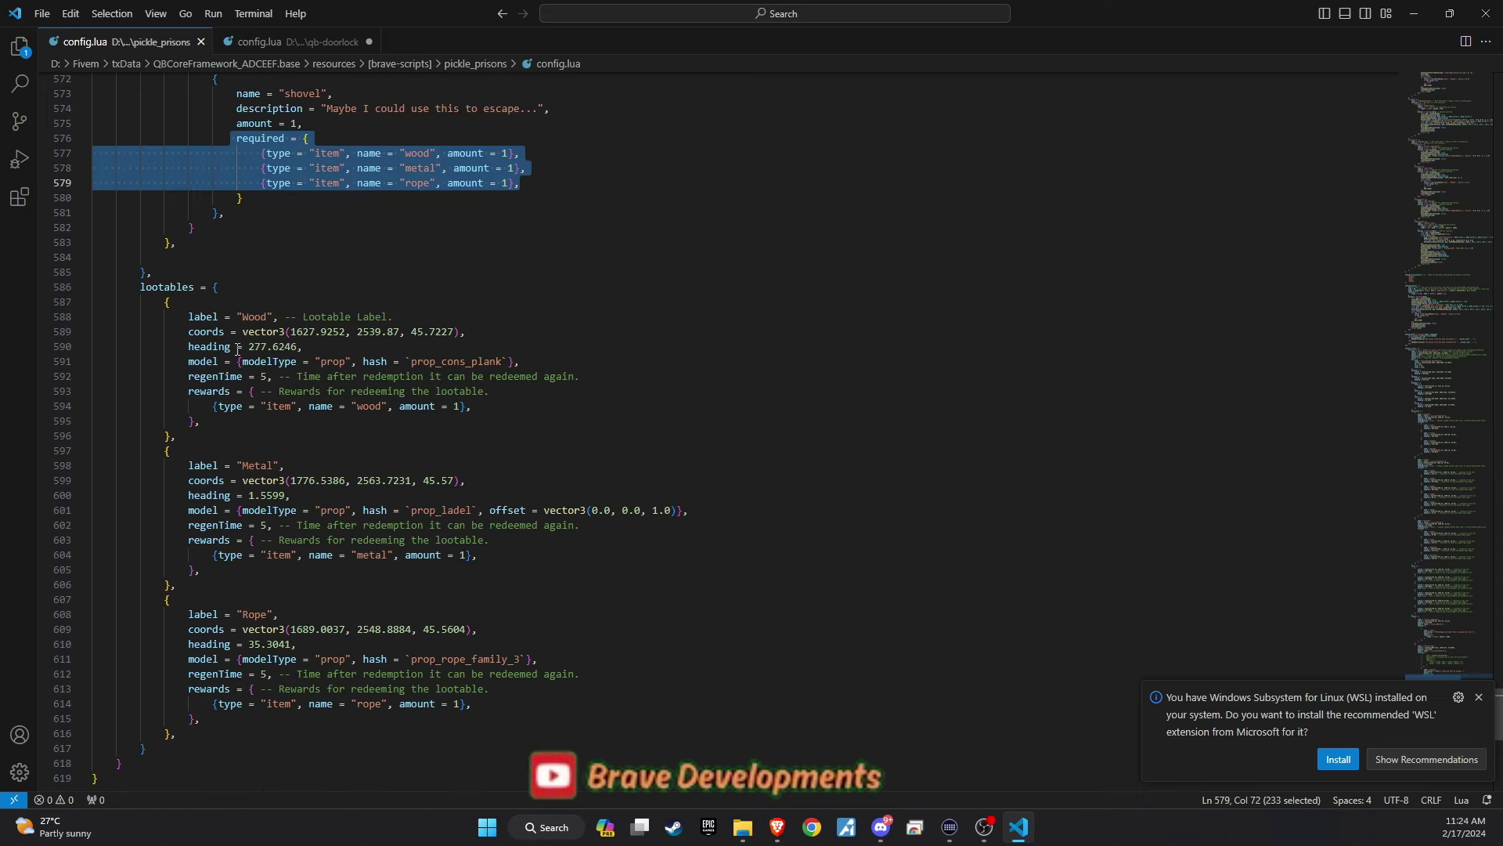
Examine the Wood, Metal and Rope entries under lootables, including their coordinates and rewards.
{"action": "left_click_drag", "start_coordinate": [182, 316], "coordinate": [479, 334]}
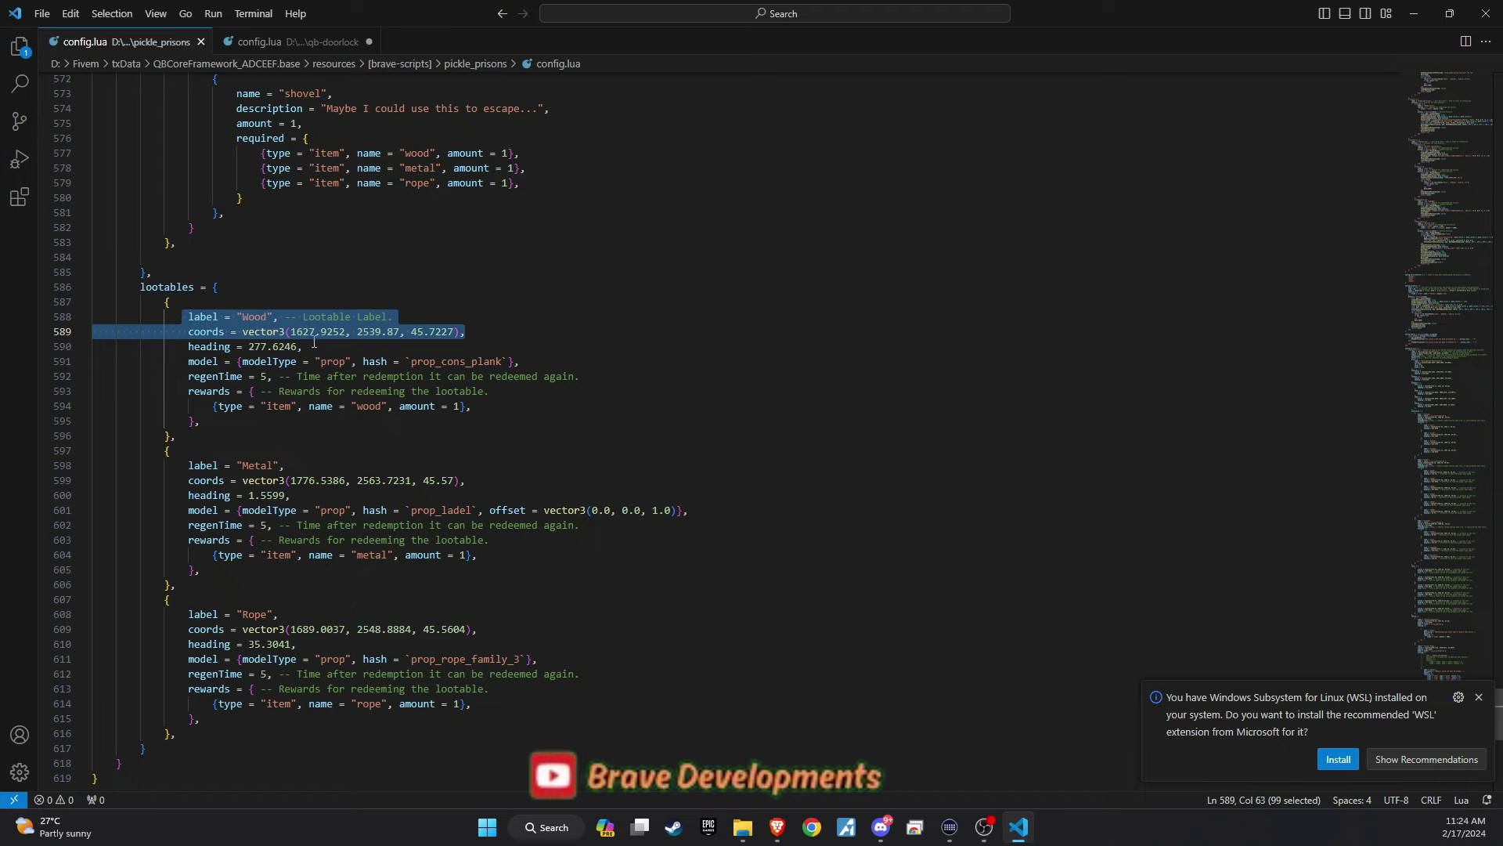
{"action": "left_click", "coordinate": [298, 391]}
{"action": "left_click", "coordinate": [270, 510]}
{"action": "left_click", "coordinate": [282, 626]}
{"action": "scroll", "coordinate": [350, 288], "scroll_direction": "down", "scroll_amount": 3}
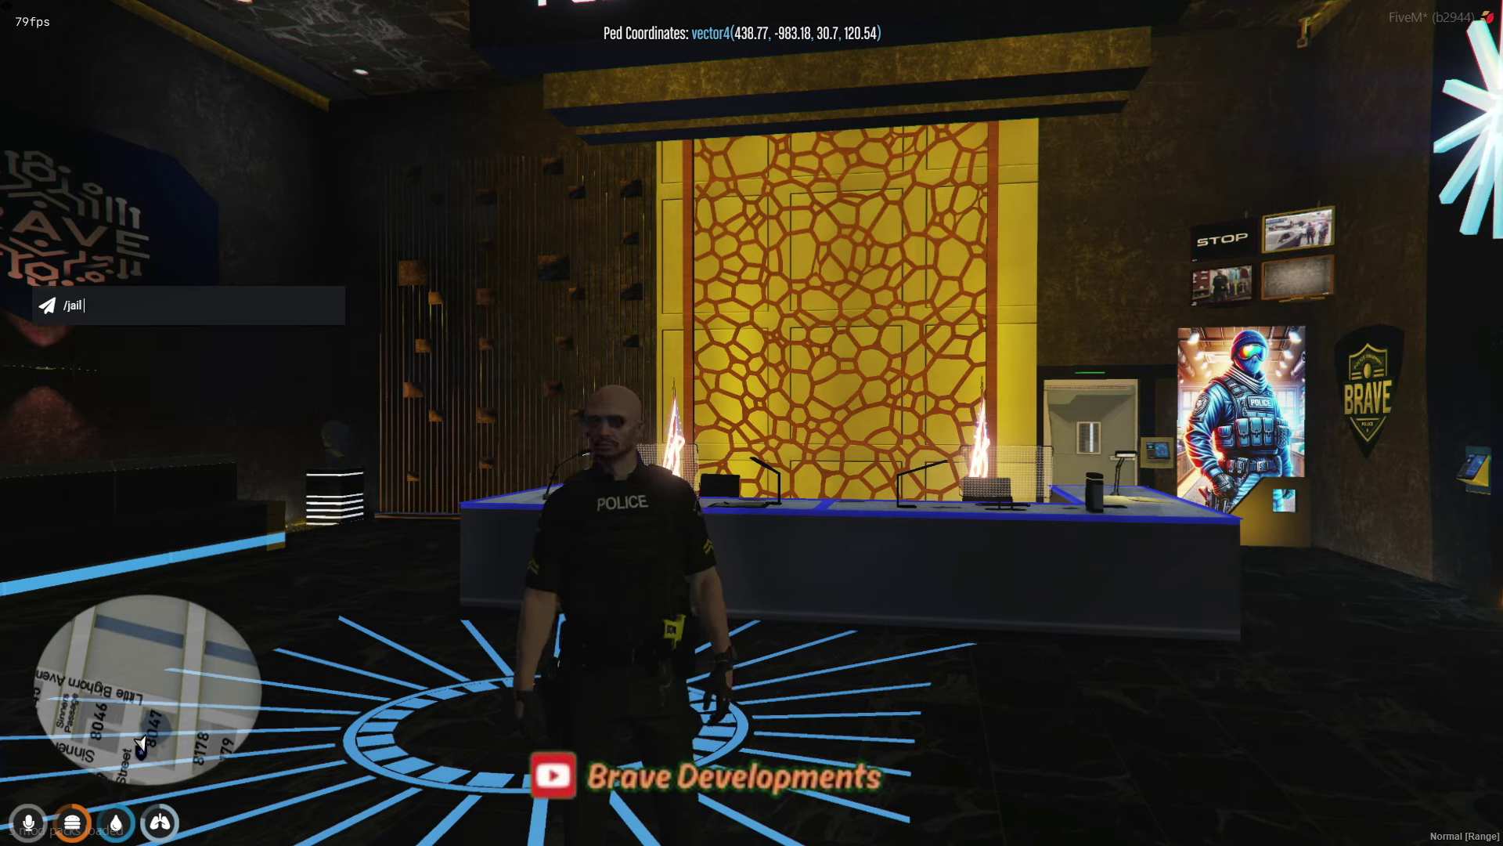
Switch to FiveM and run the chat command /jail 1 15 to jail player 1 for 15 minutes.
{"action": "type", "text": "1"}
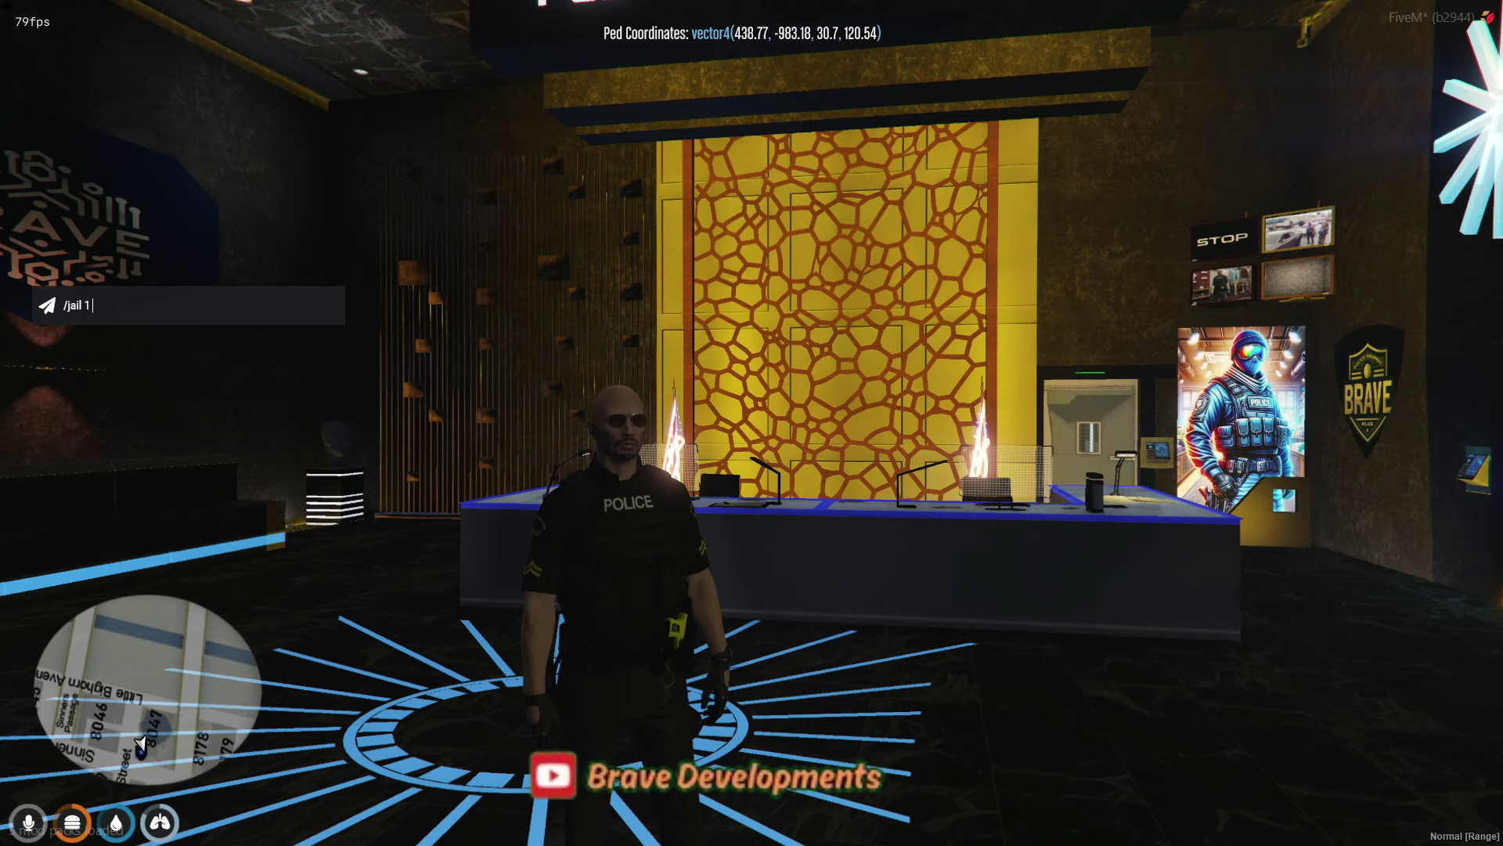
{"action": "type", "text": " 15"}
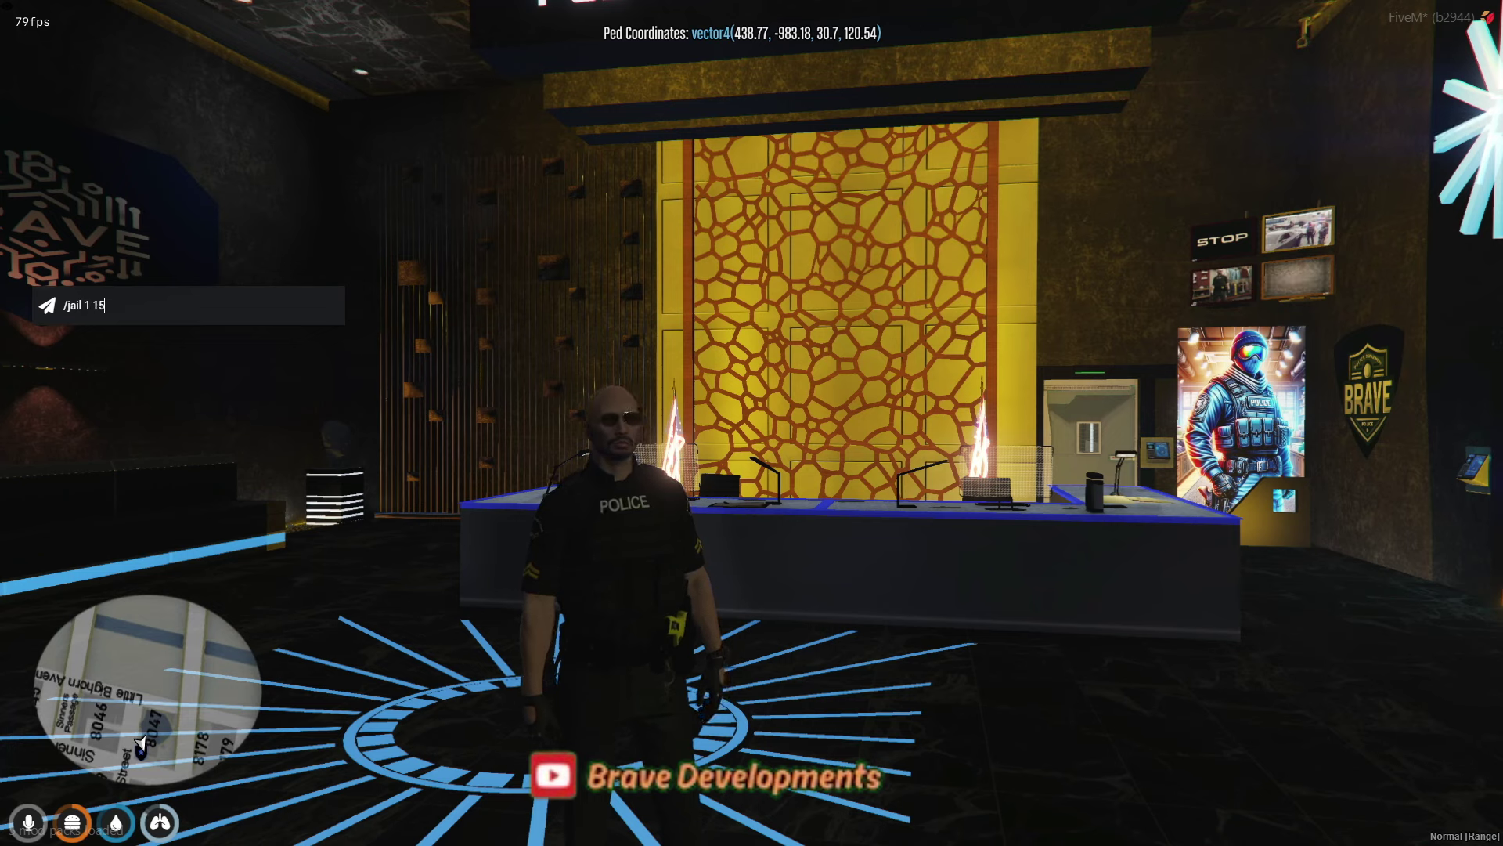
{"action": "key", "text": "Return"}
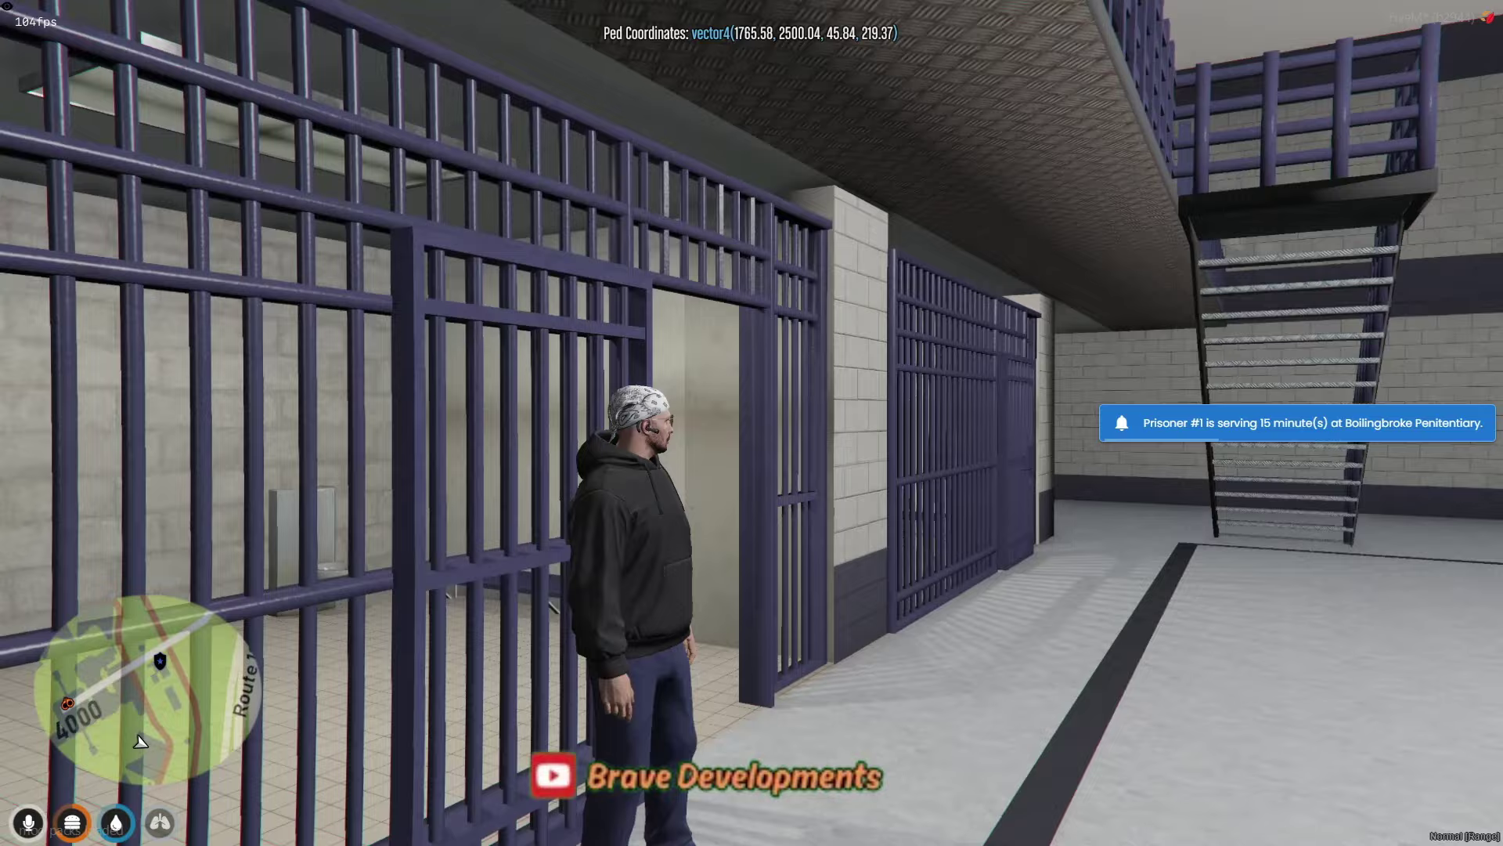
Walk the jailed character out of the cell area to the orange-clad prisoner by the cell block wall.
{"action": "key", "text": "w"}
{"action": "key", "text": "d"}
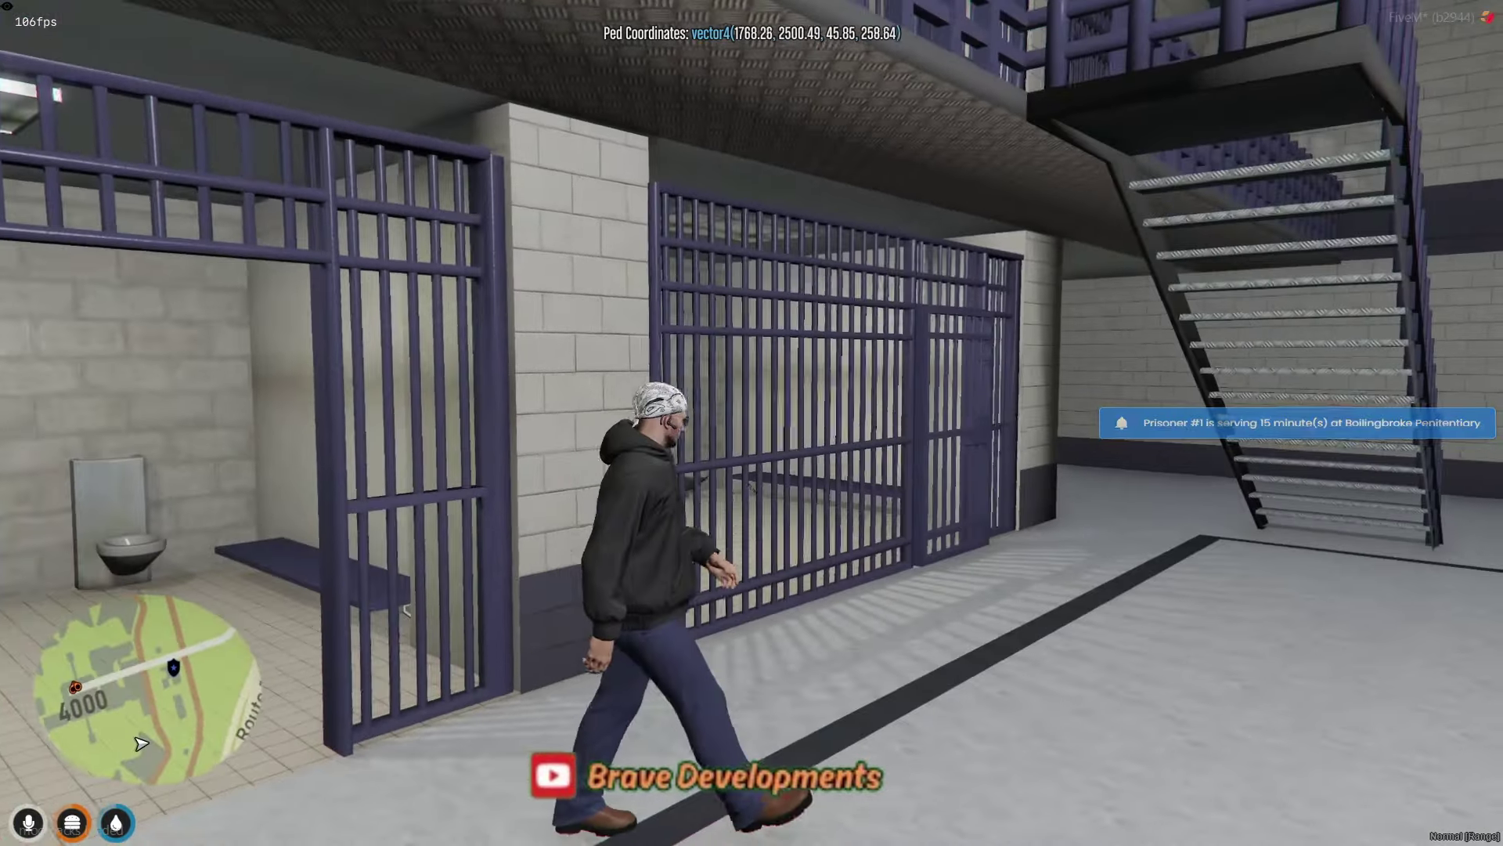
{"action": "key", "text": "w"}
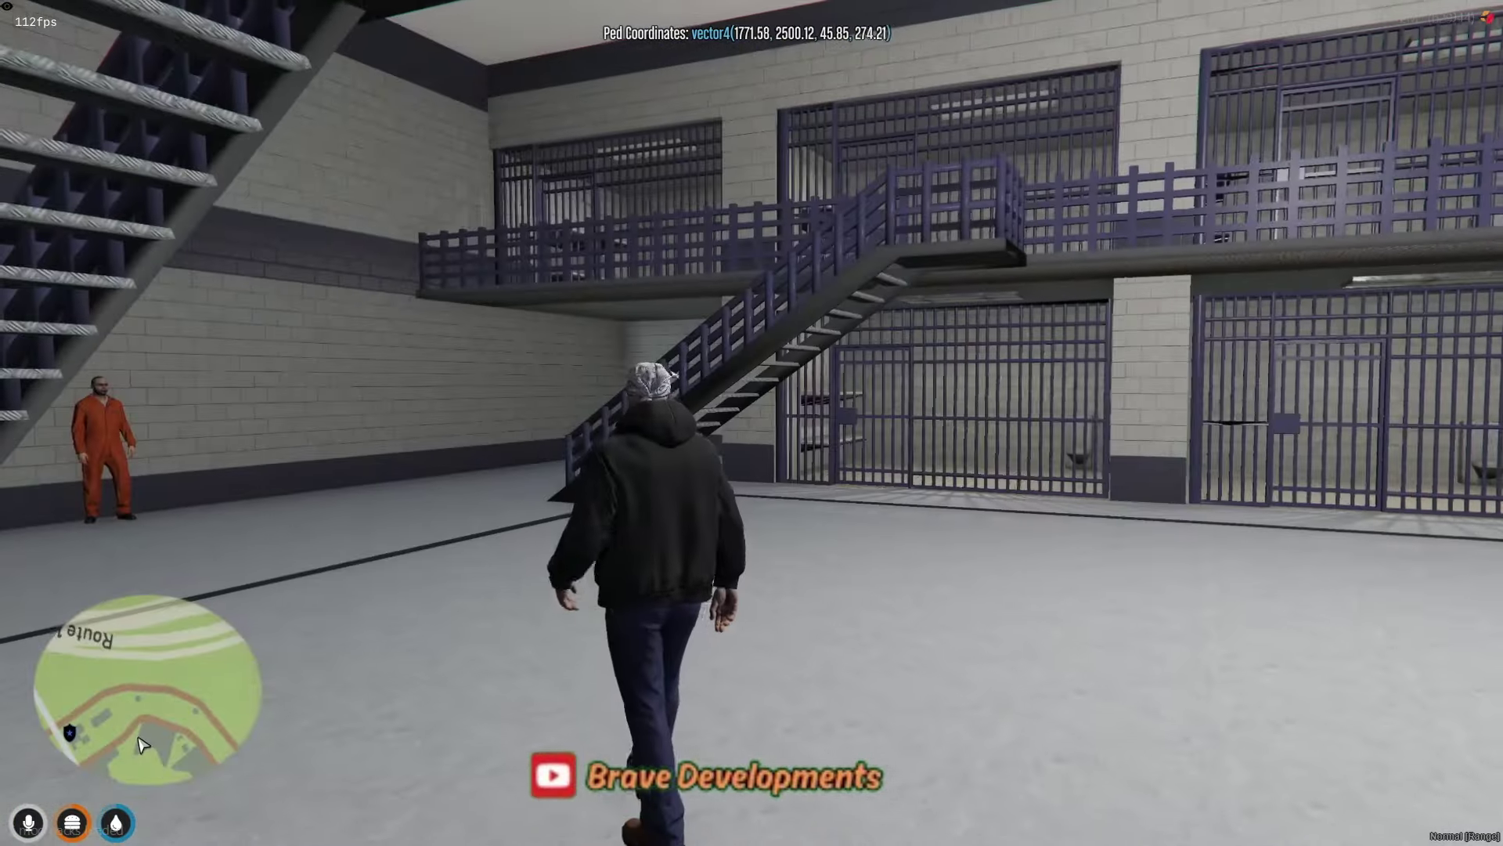
{"action": "key", "text": "w"}
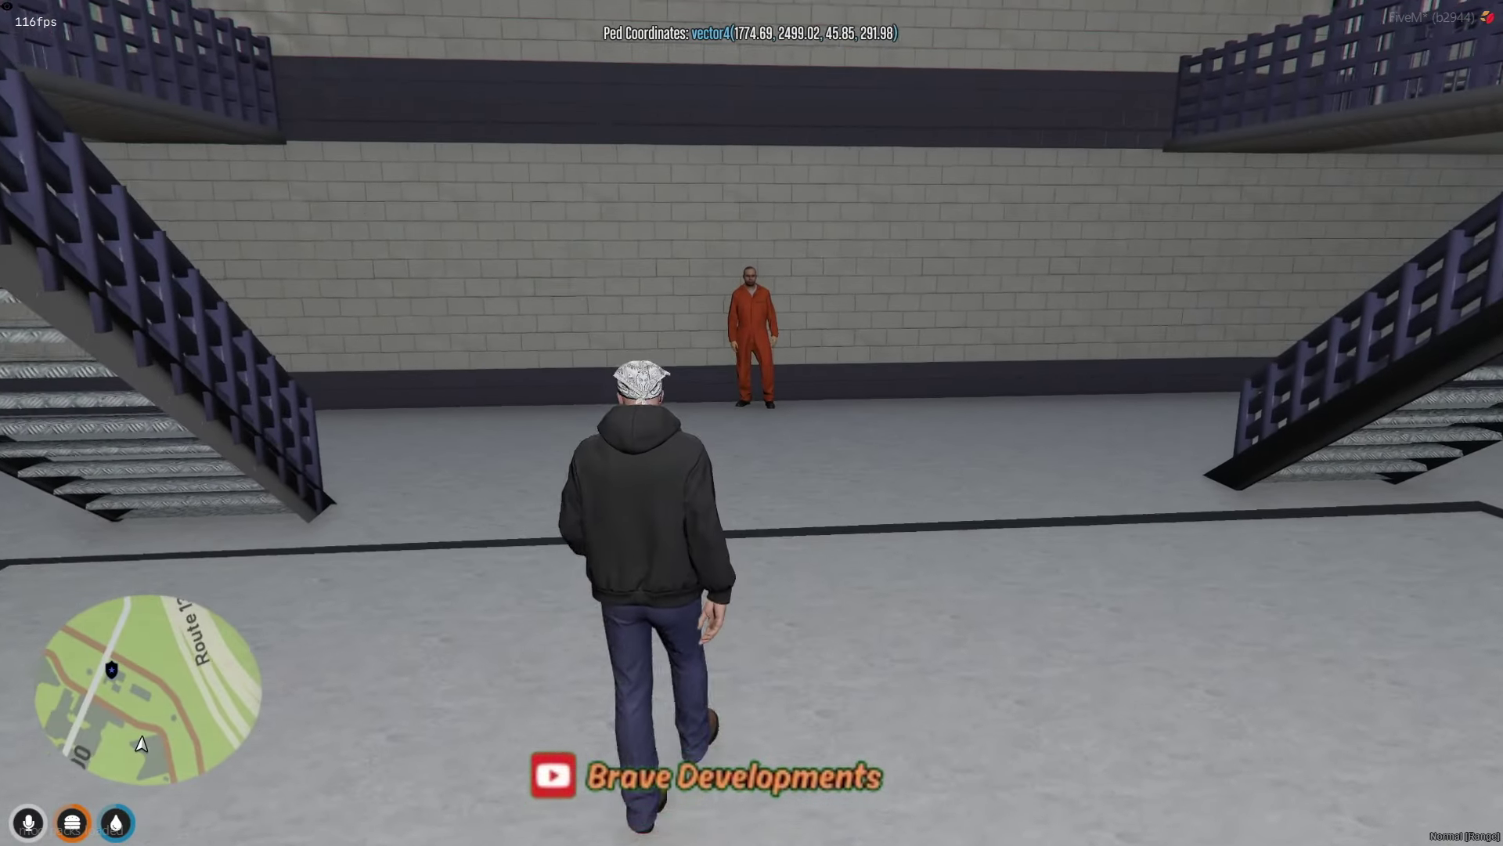
{"action": "key", "text": "w"}
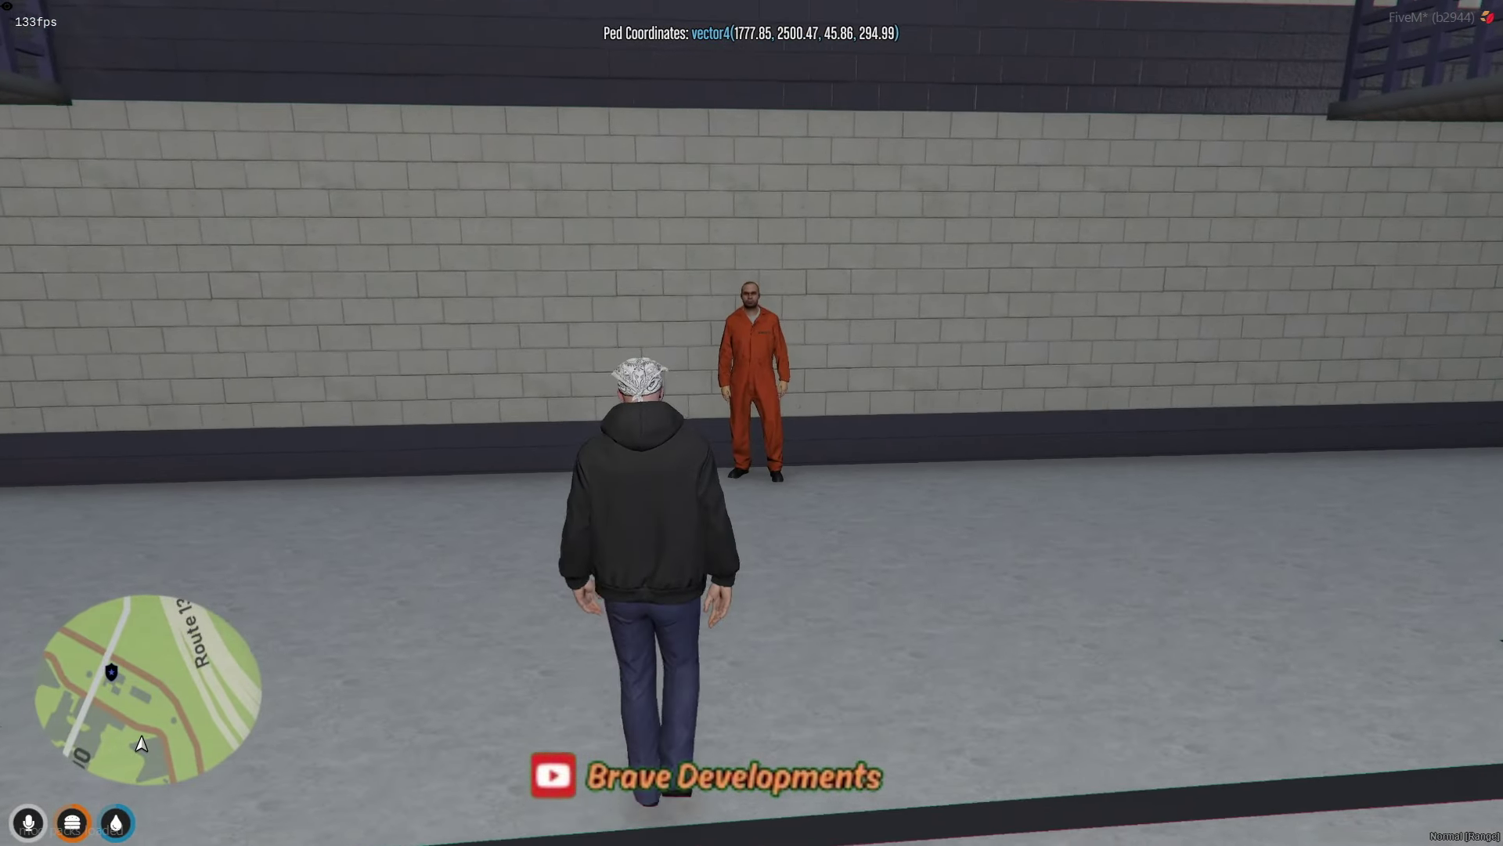
{"action": "key", "text": "w"}
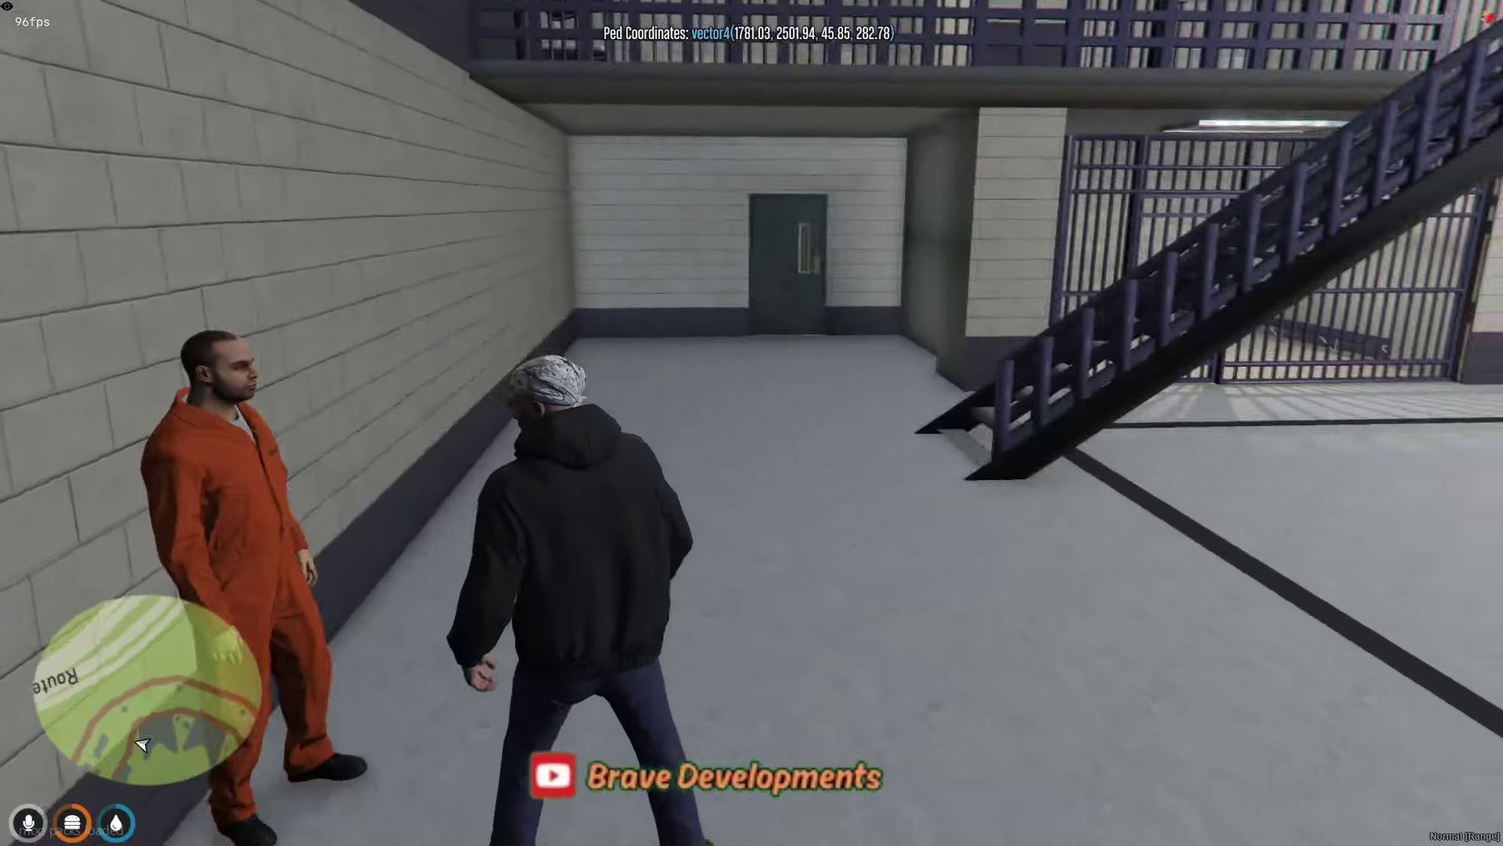
Go to the Activity marker on the cell block floor and start the activity there.
{"action": "key", "text": "w"}
{"action": "key", "text": "w"}
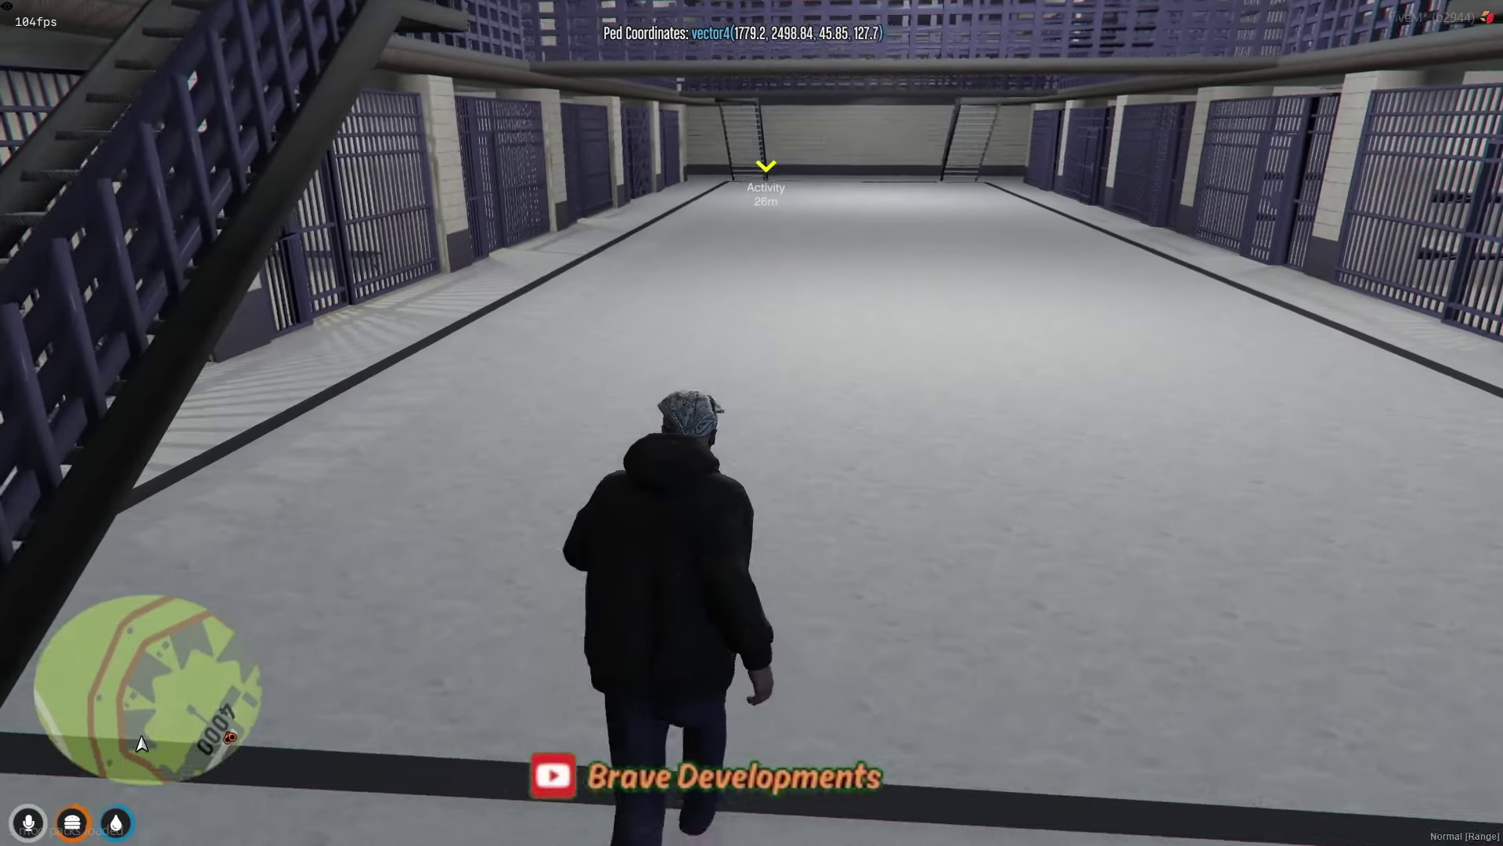
{"action": "key", "text": "w"}
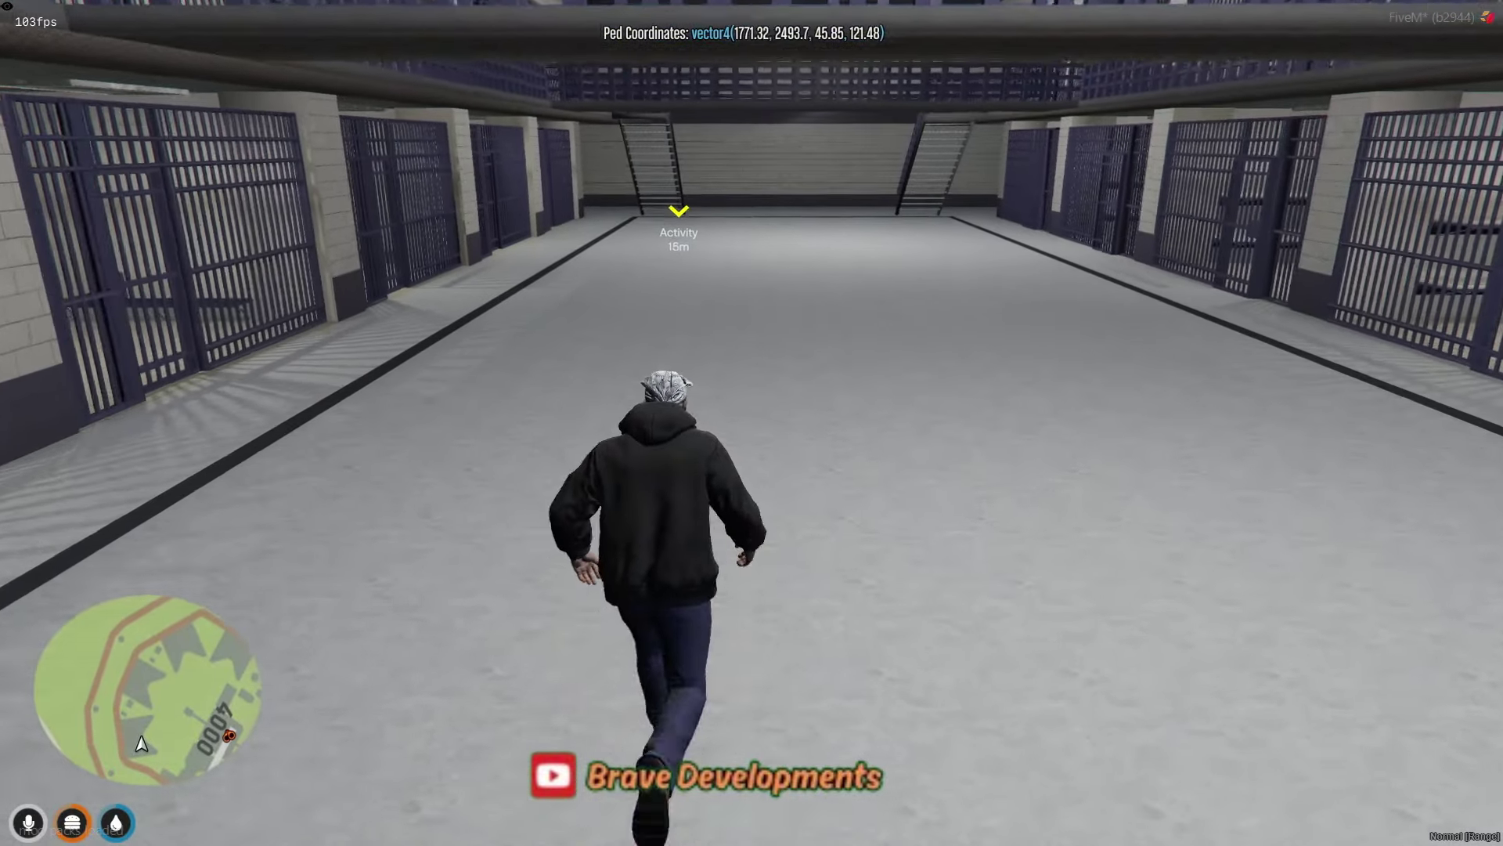
{"action": "key", "text": "w"}
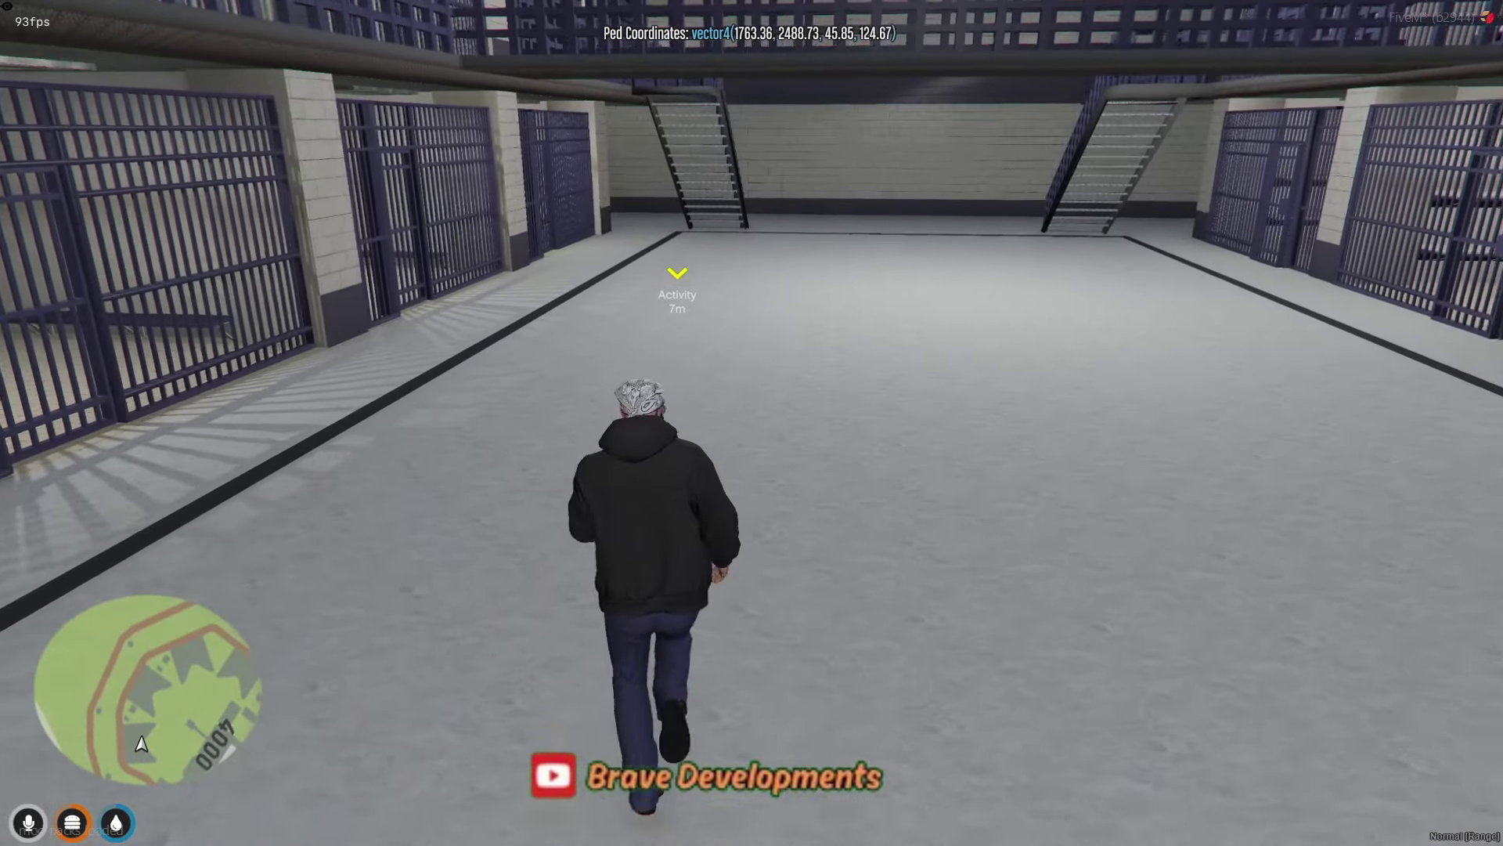
{"action": "key", "text": "w"}
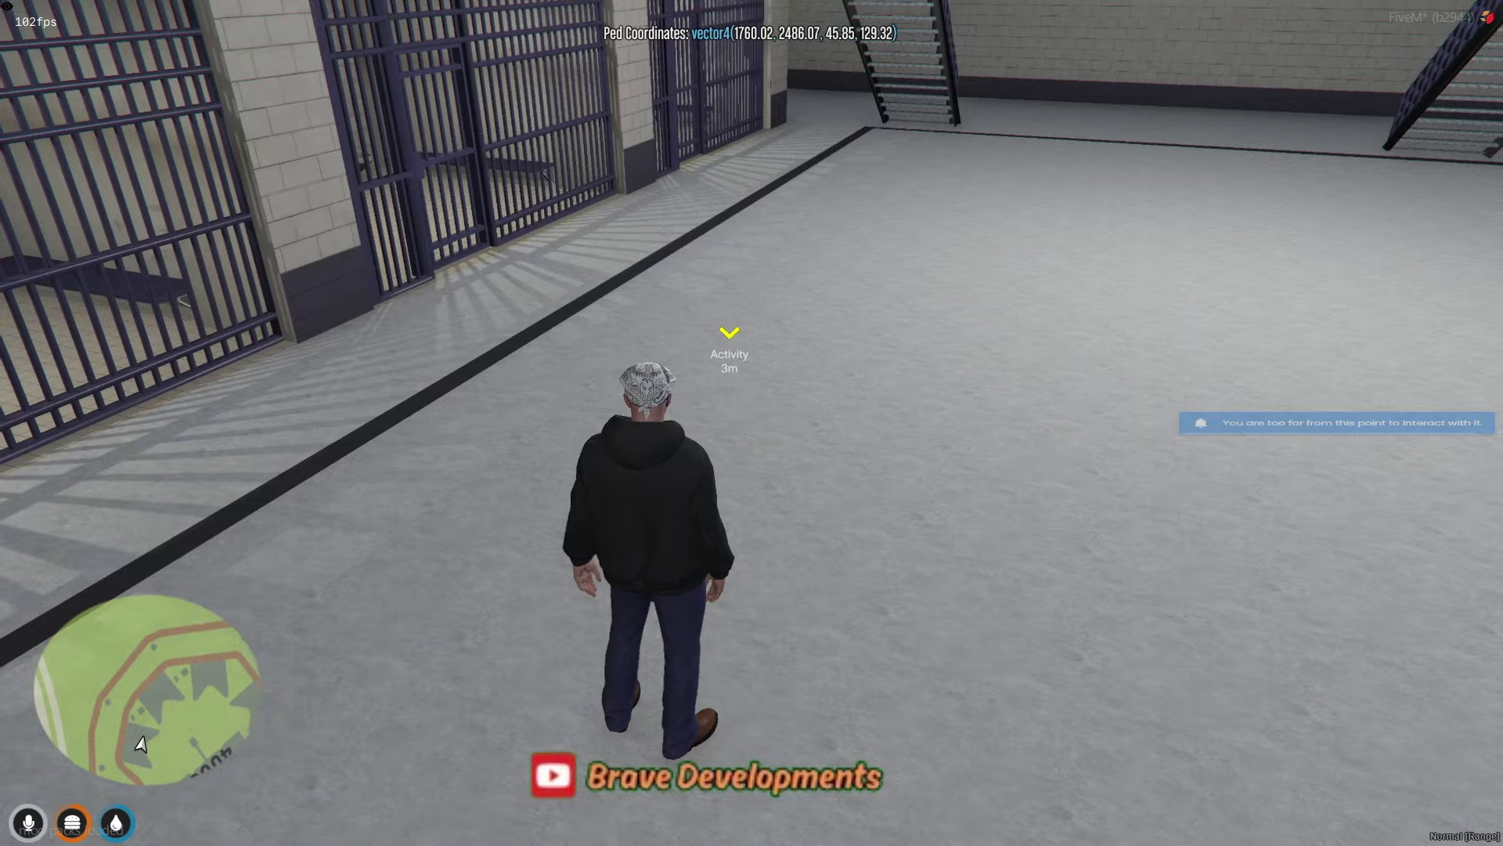
{"action": "key", "text": "w"}
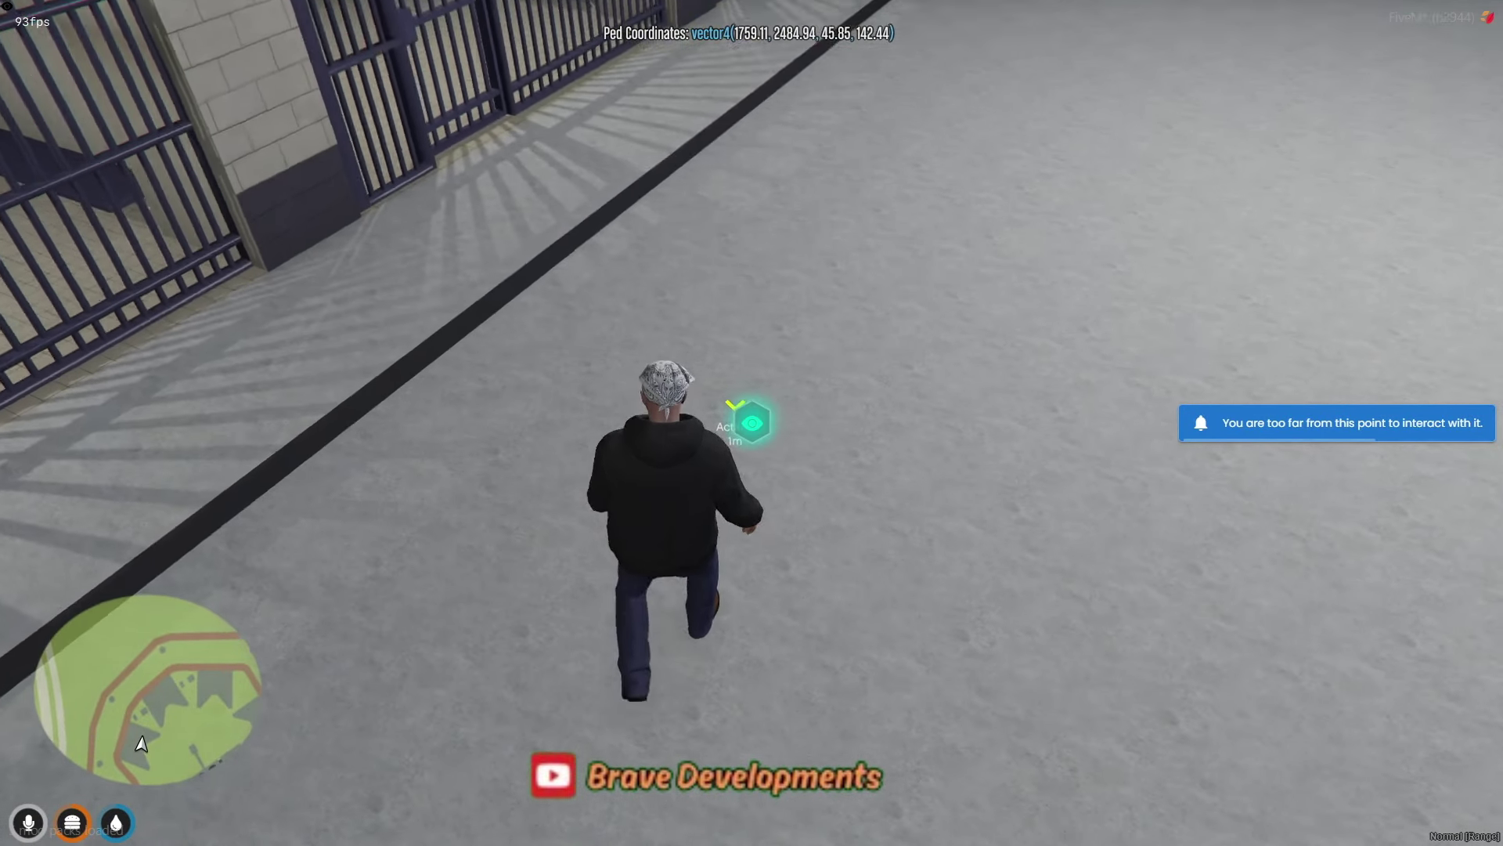
{"action": "key", "text": "w"}
{"action": "left_click", "coordinate": [812, 425]}
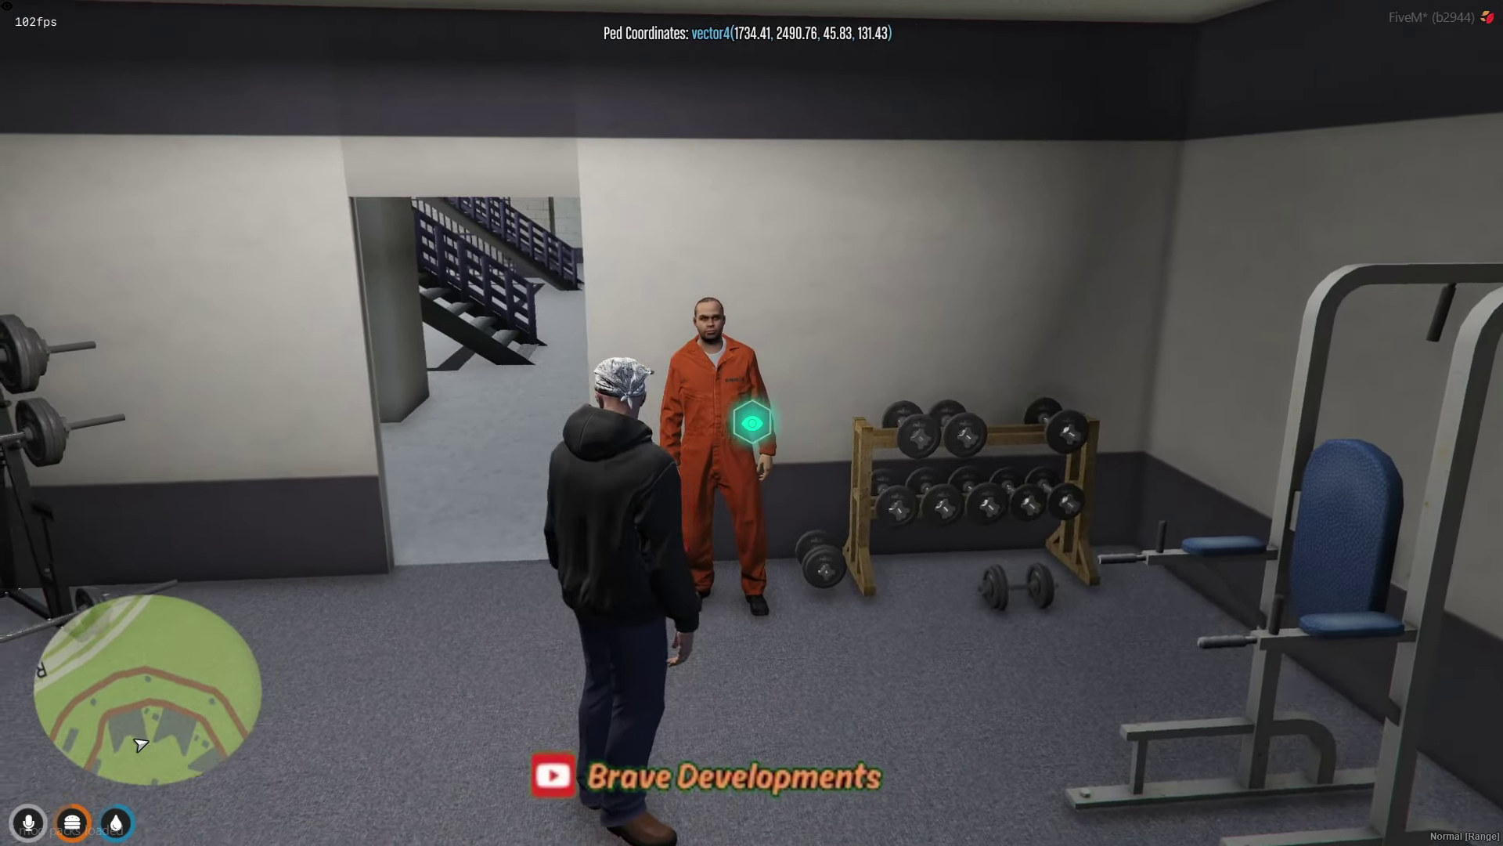
Interact with the prisoner in the gym, go to the Activity marker and try the Pull-ups activity.
{"action": "right_click", "coordinate": [752, 422]}
{"action": "key", "text": "w"}
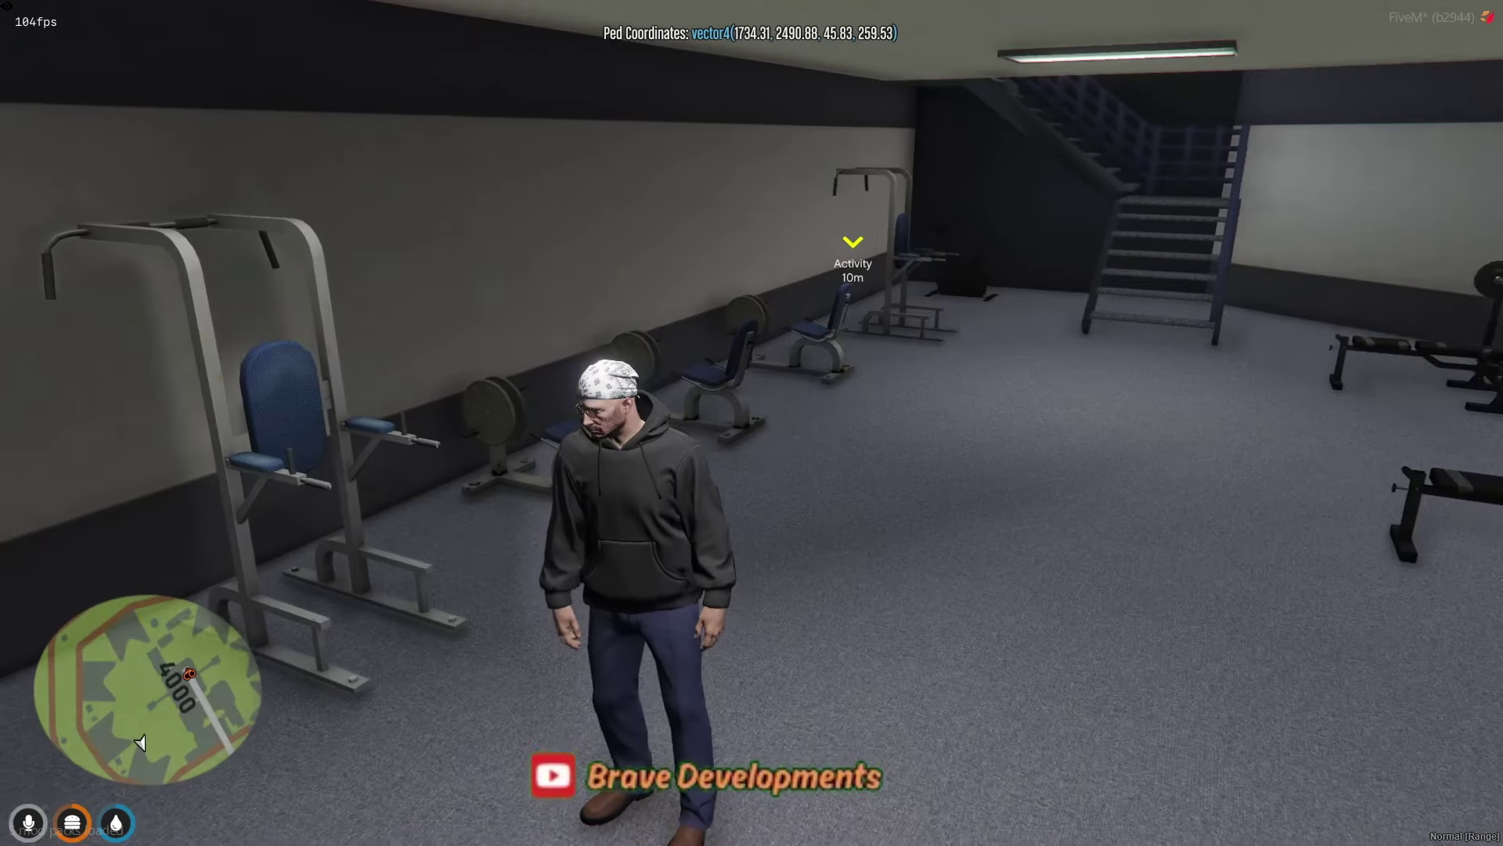
{"action": "key", "text": "w"}
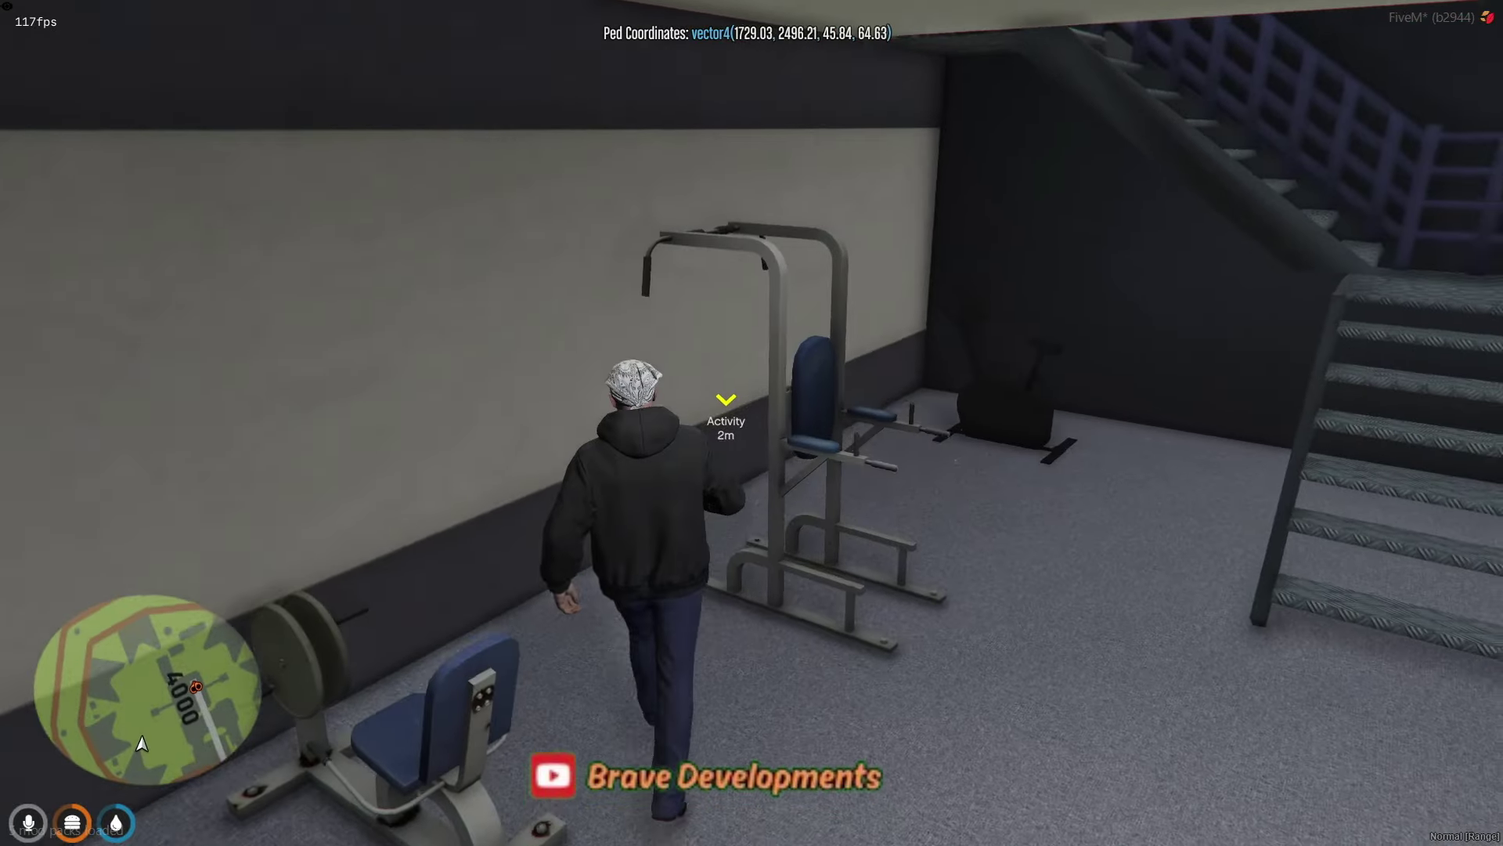
{"action": "key", "text": "alt"}
{"action": "key", "text": "w"}
{"action": "right_click", "coordinate": [752, 423]}
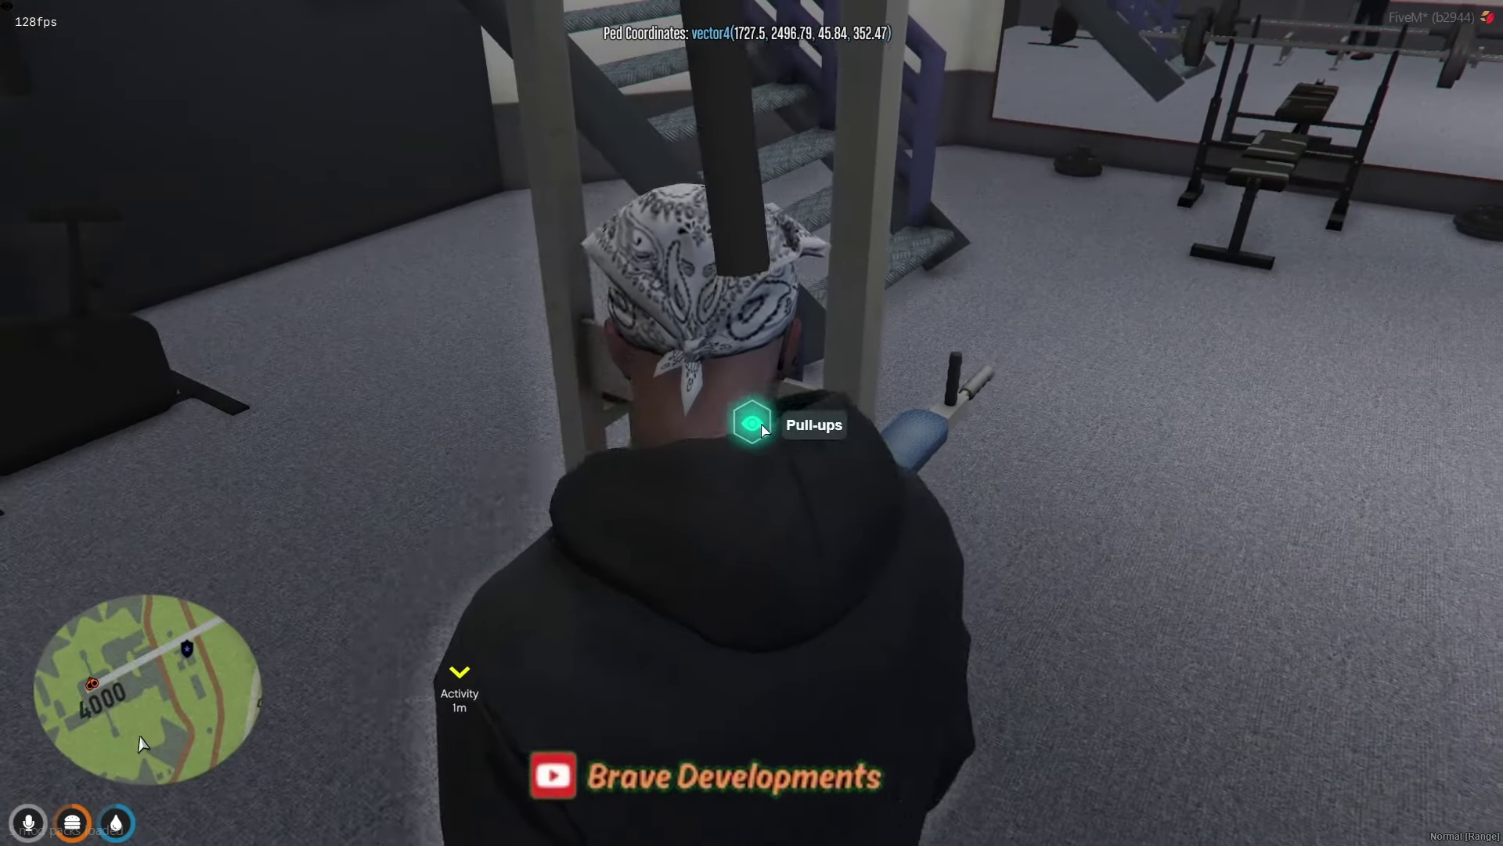
{"action": "left_click", "coordinate": [812, 425]}
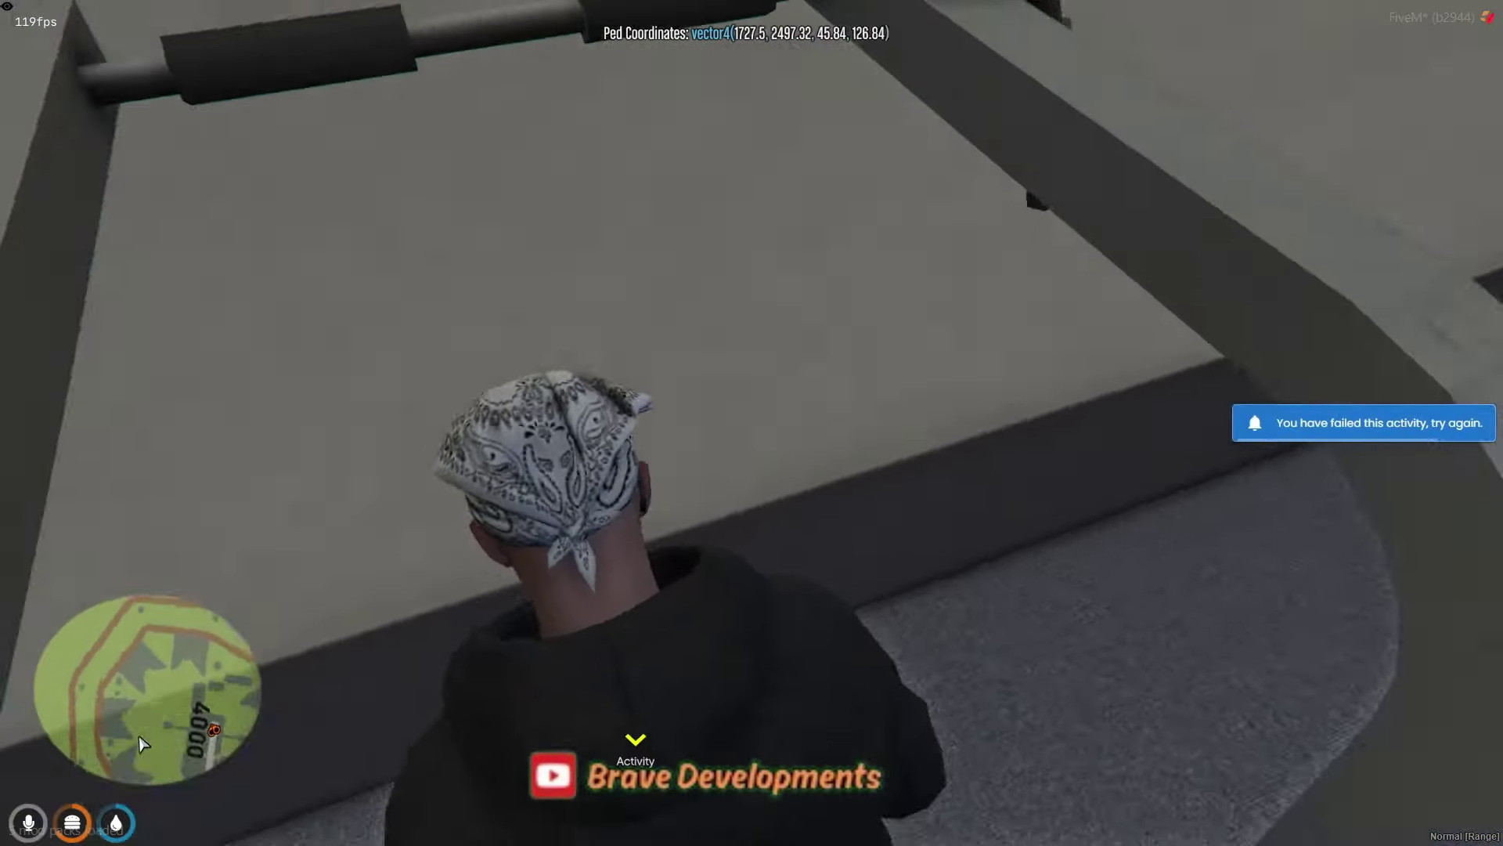
Retry the Pull-ups activity at the gym's pull-up station.
{"action": "key", "text": "alt"}
{"action": "key", "text": "w"}
{"action": "right_click", "coordinate": [751, 423]}
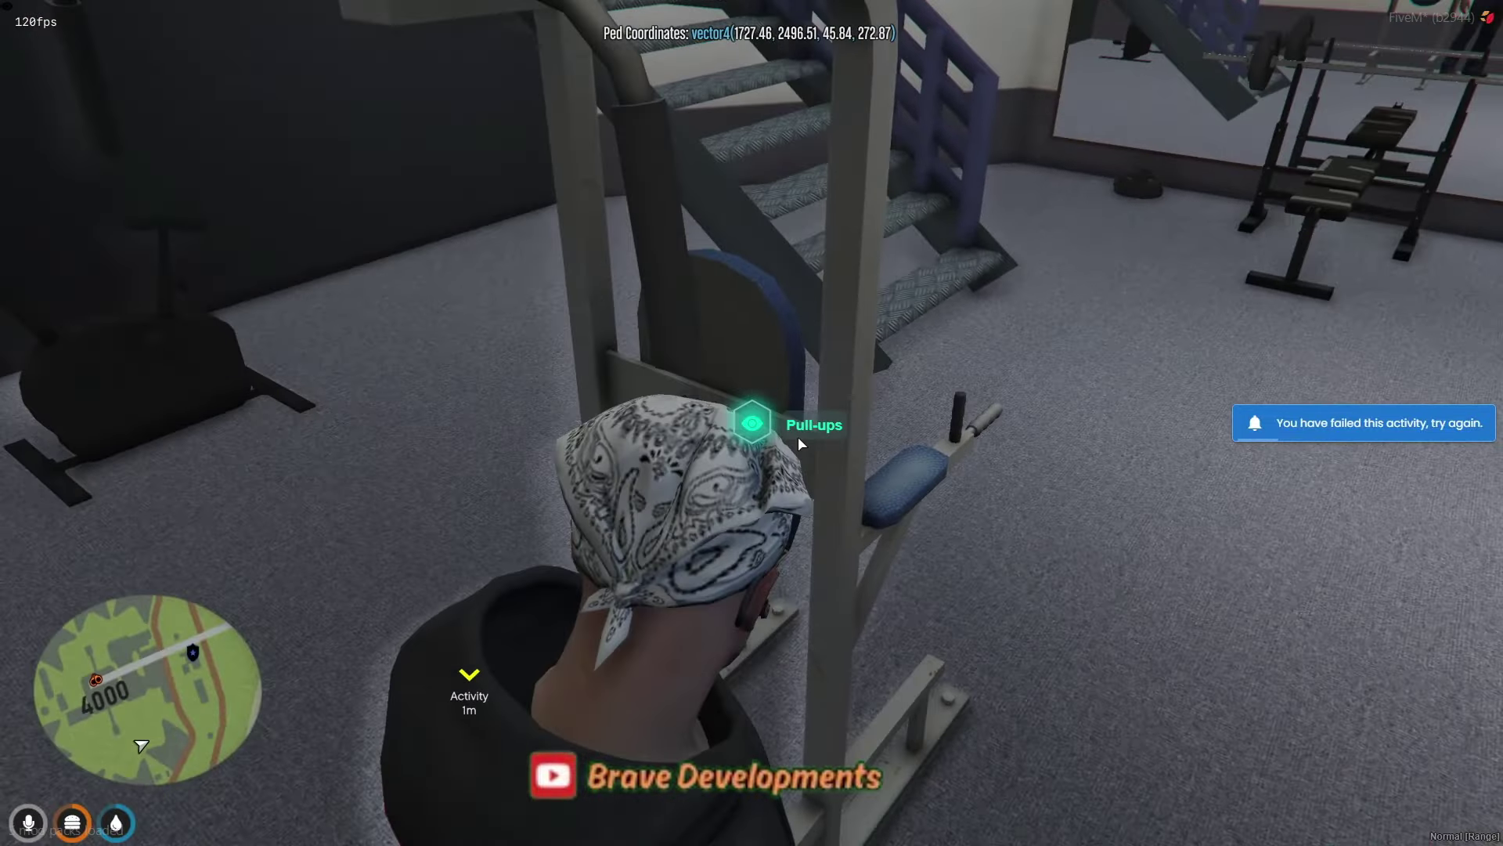
{"action": "left_click", "coordinate": [799, 441]}
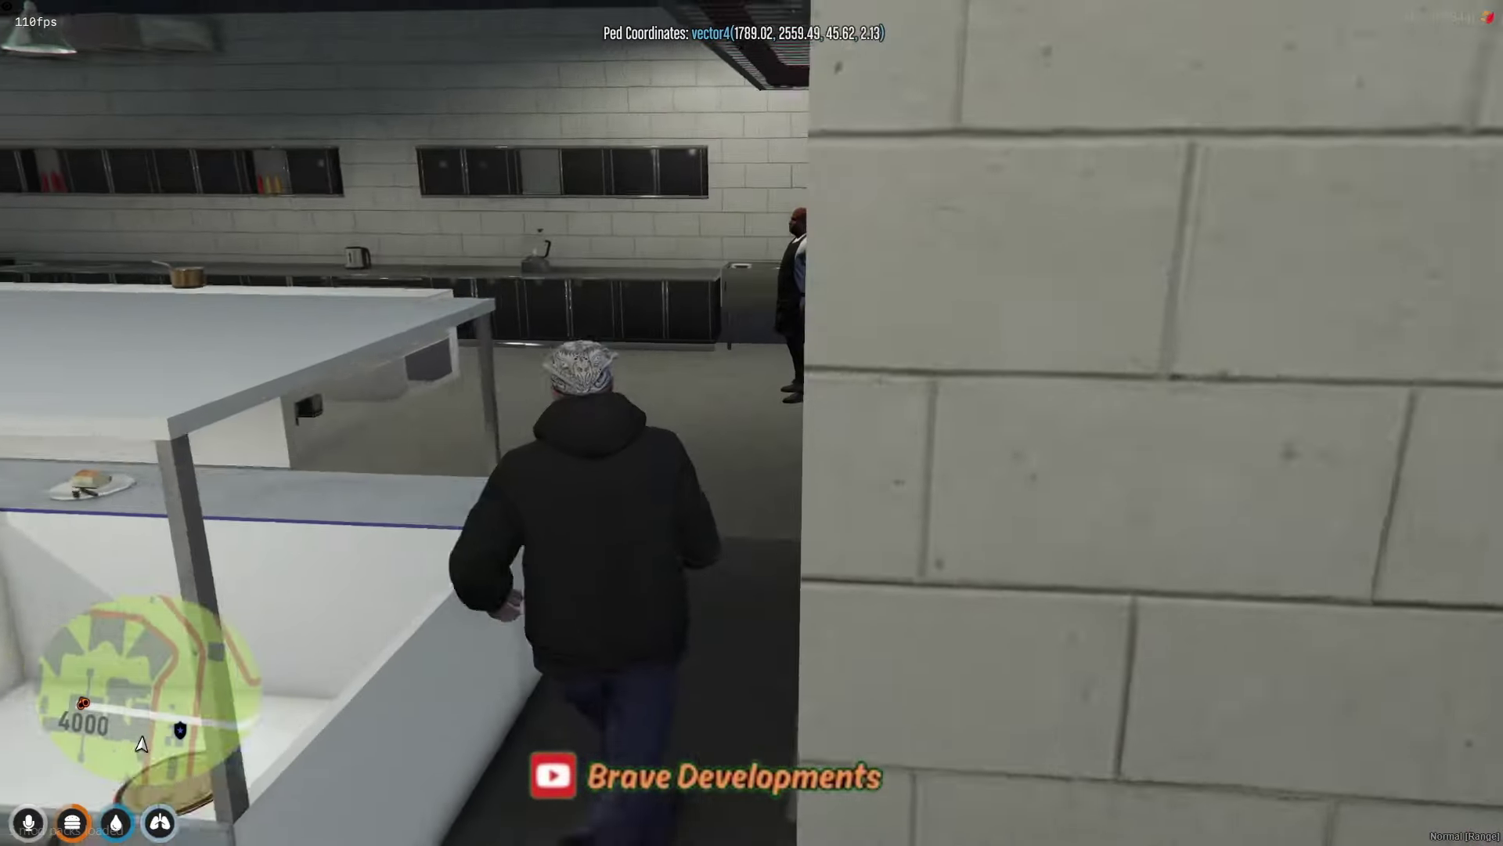
Visit the kitchen worker by the wall, go to the Activity marker at the counter and start the activity there.
{"action": "key", "text": "w"}
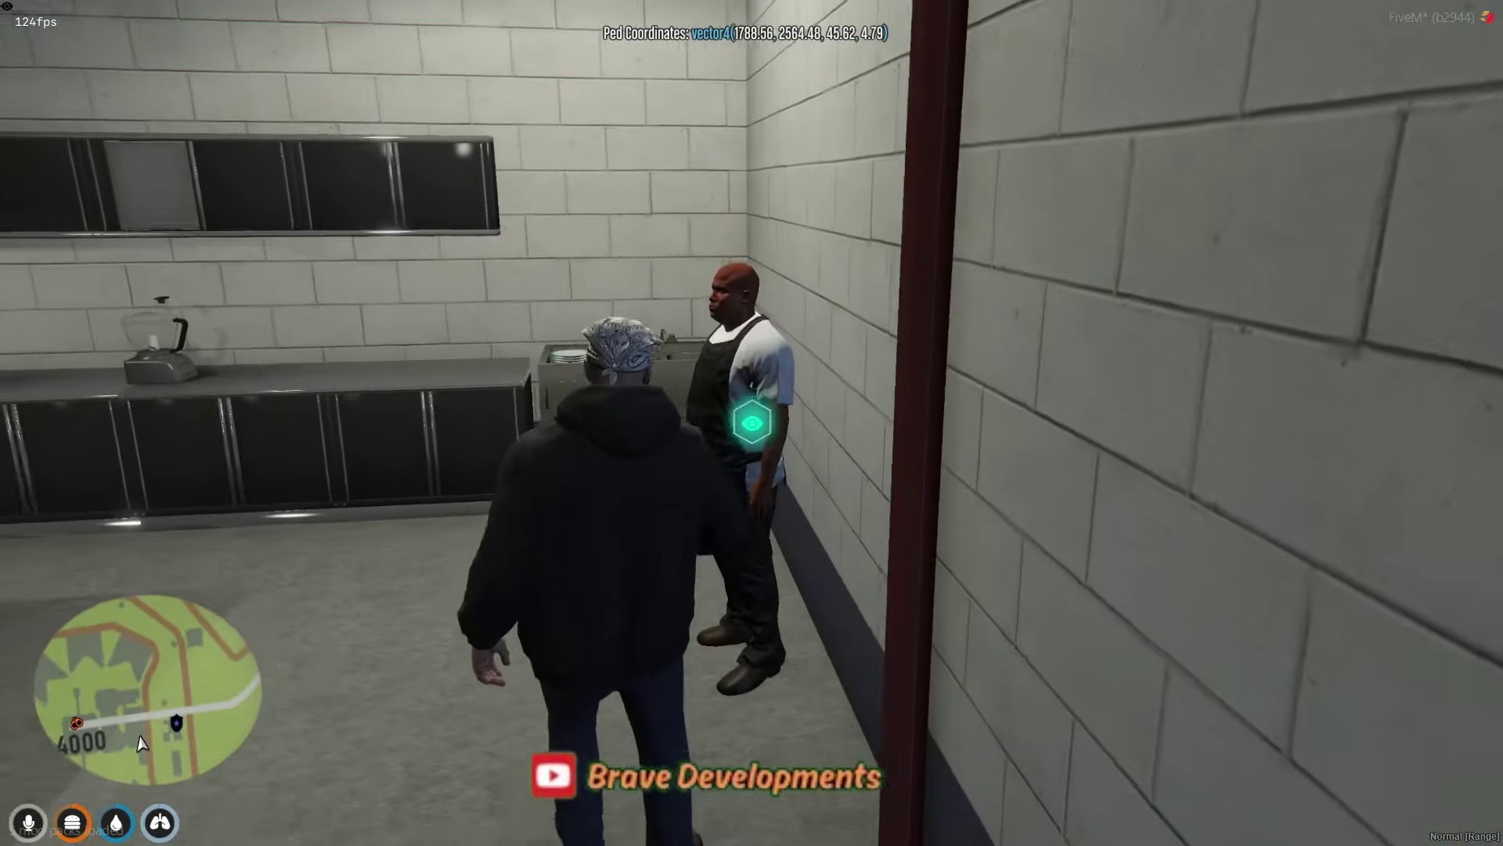
{"action": "key", "text": "w"}
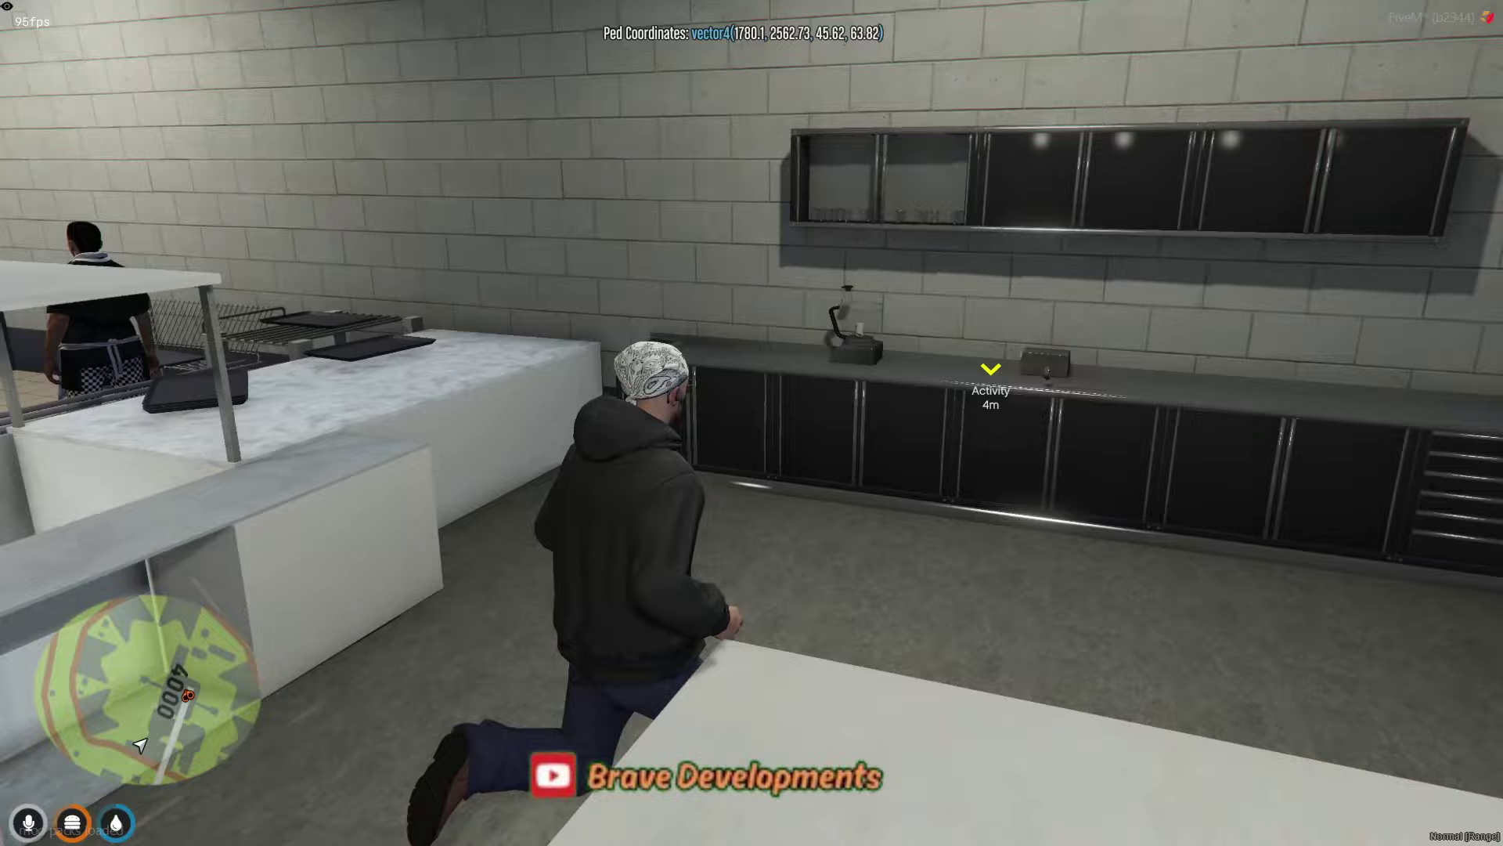
{"action": "key", "text": "w"}
{"action": "key", "text": "alt"}
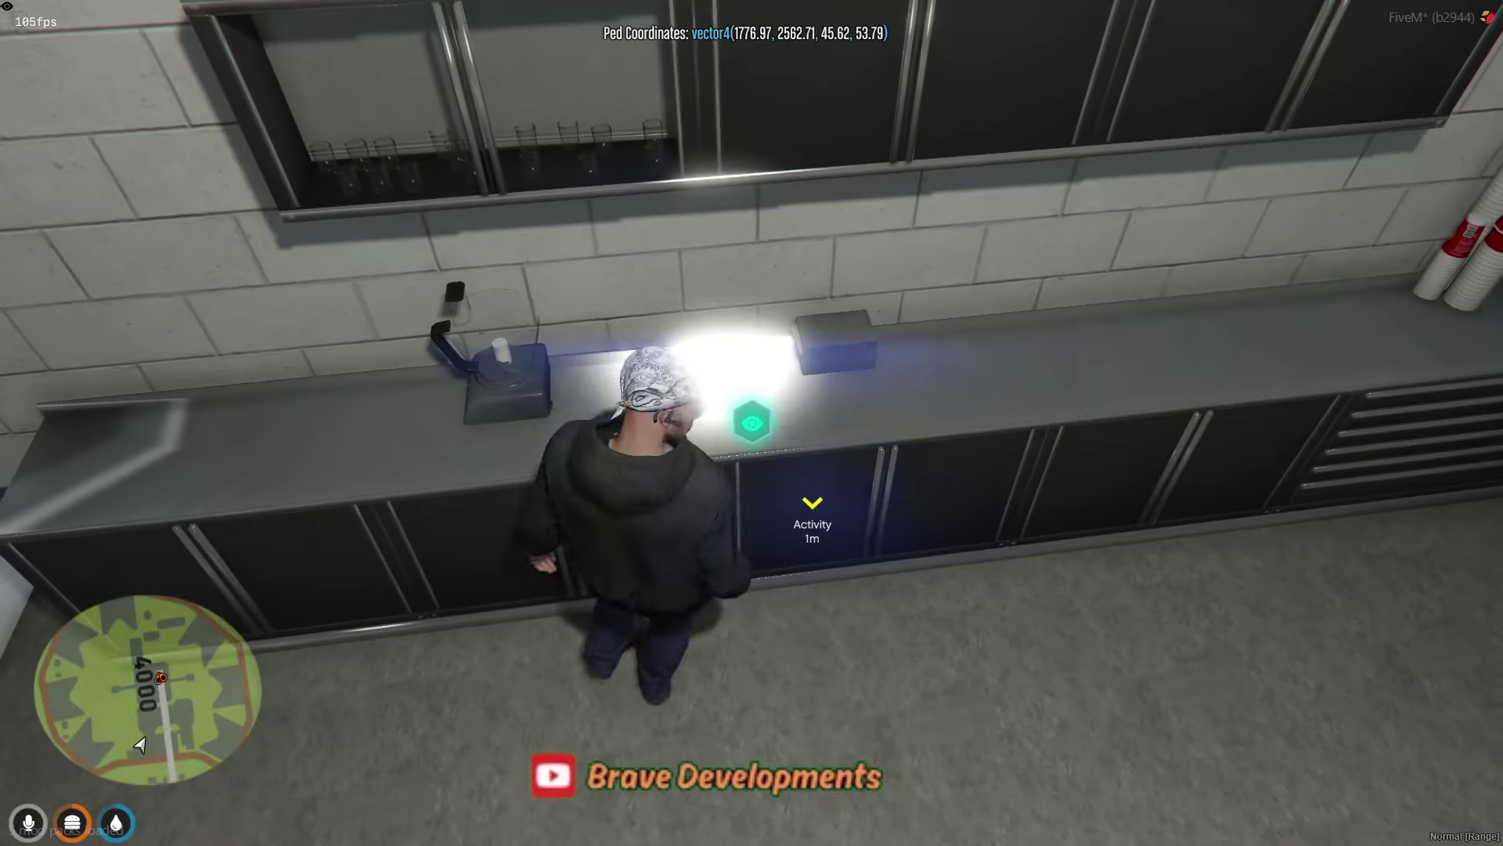
{"action": "left_click", "coordinate": [752, 423]}
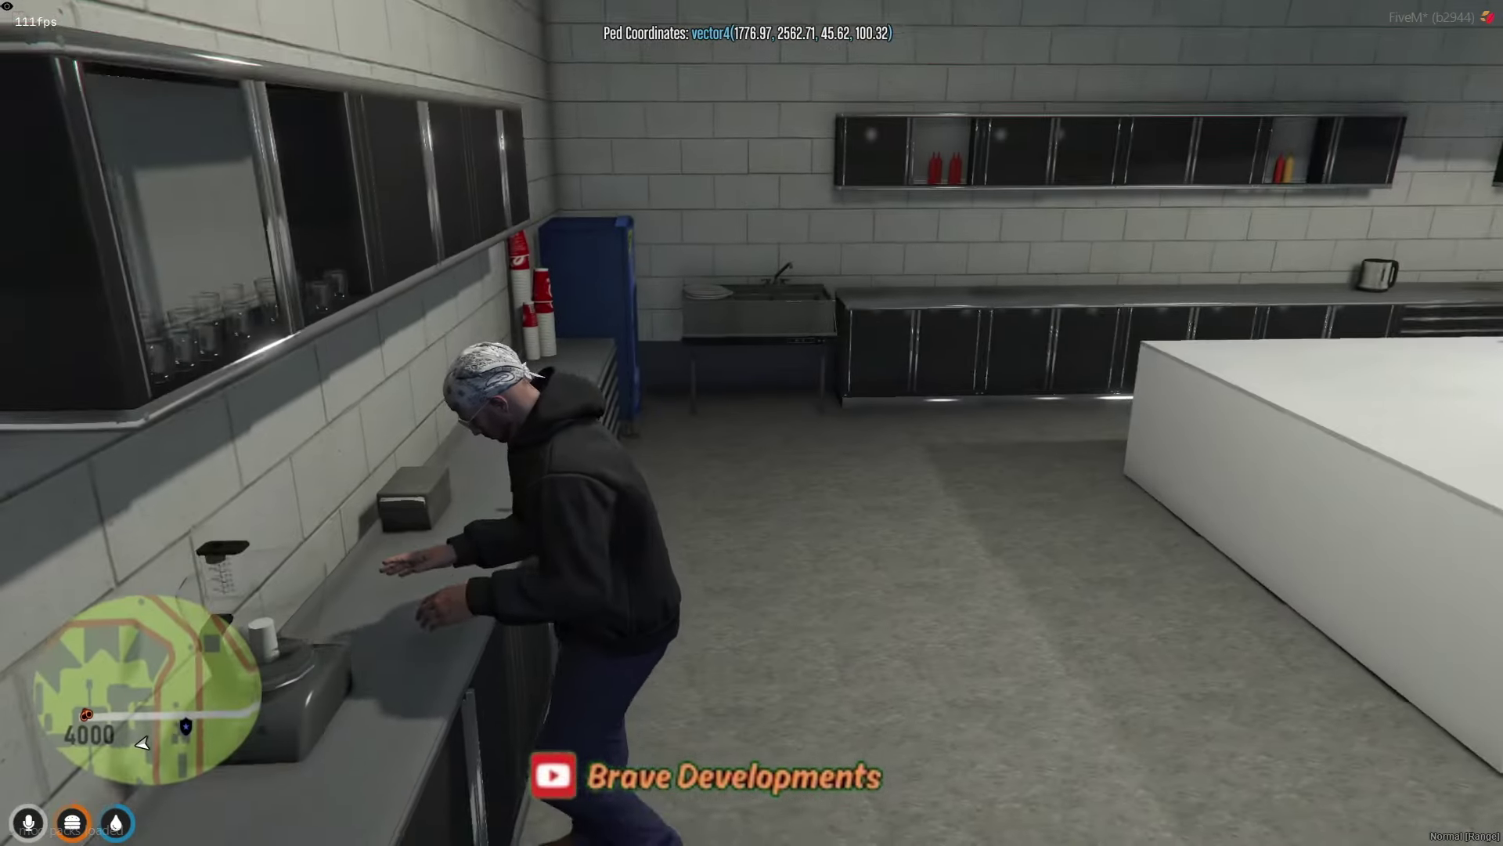
Go to the cooking pot on the large kitchen table and attempt the activity's skill check.
{"action": "key", "text": "w"}
{"action": "key", "text": "alt"}
{"action": "key", "text": "w"}
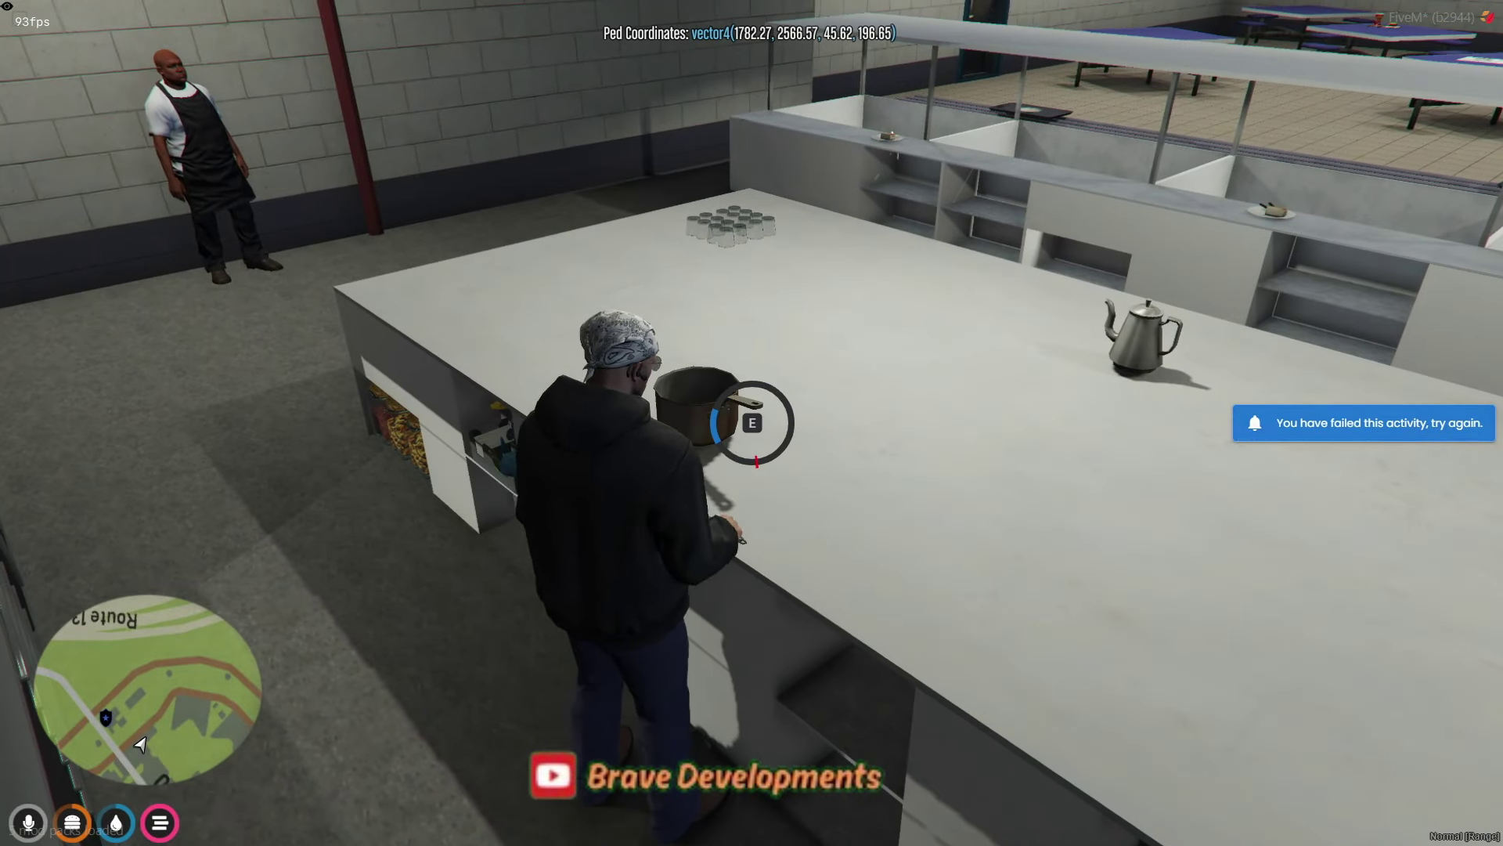
{"action": "key", "text": "e"}
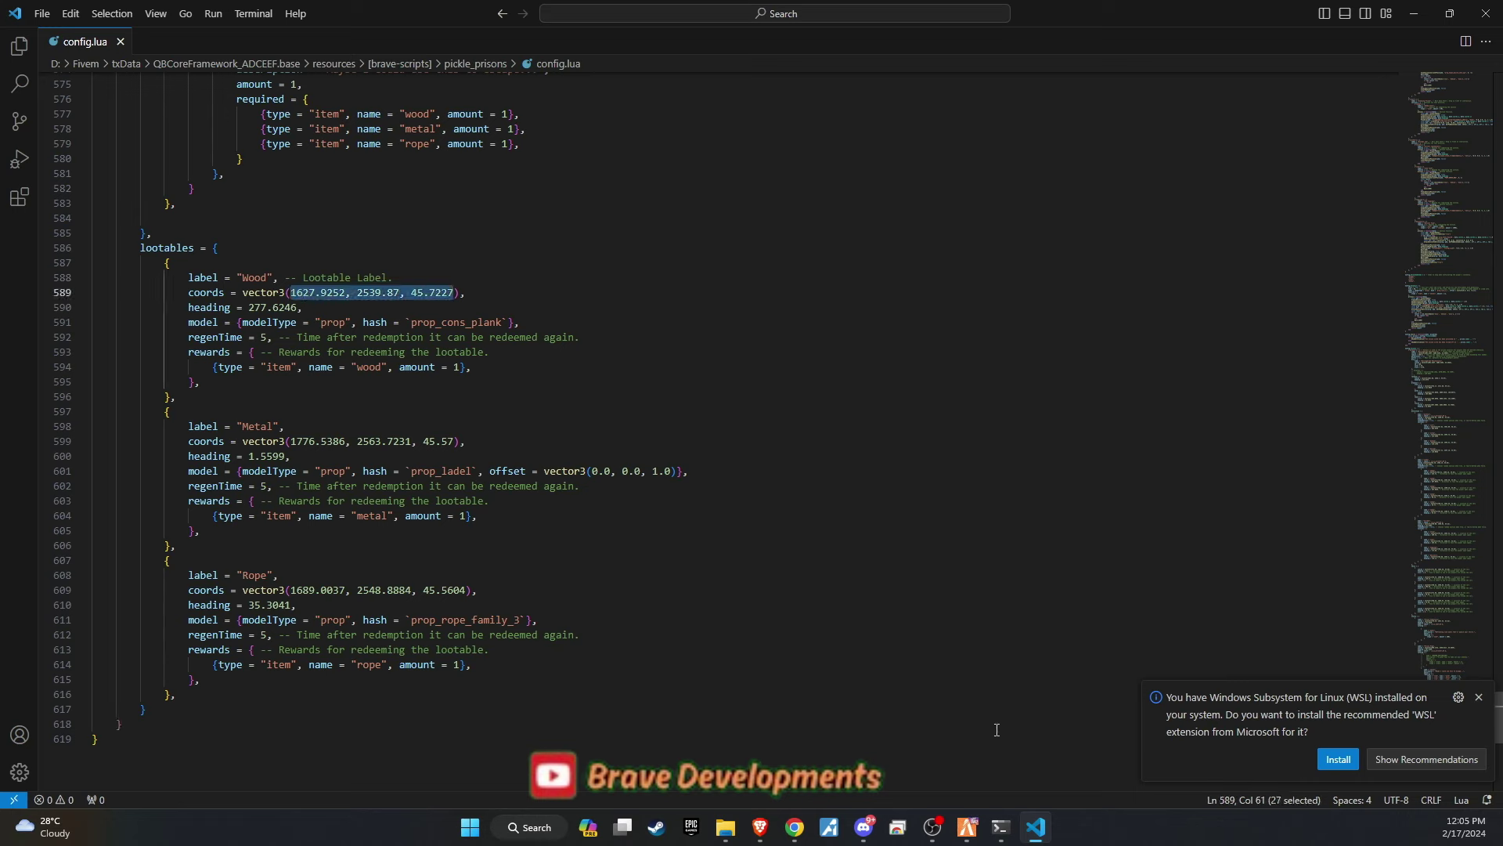
Switch to FiveM and teleport with /tp to the Wood lootable's coordinates 1627.9252, 2539.87, 45.7227.
{"action": "left_click", "coordinate": [966, 827]}
{"action": "type", "text": "t/"}
{"action": "key", "text": "Escape"}
{"action": "type", "text": "t/tp"}
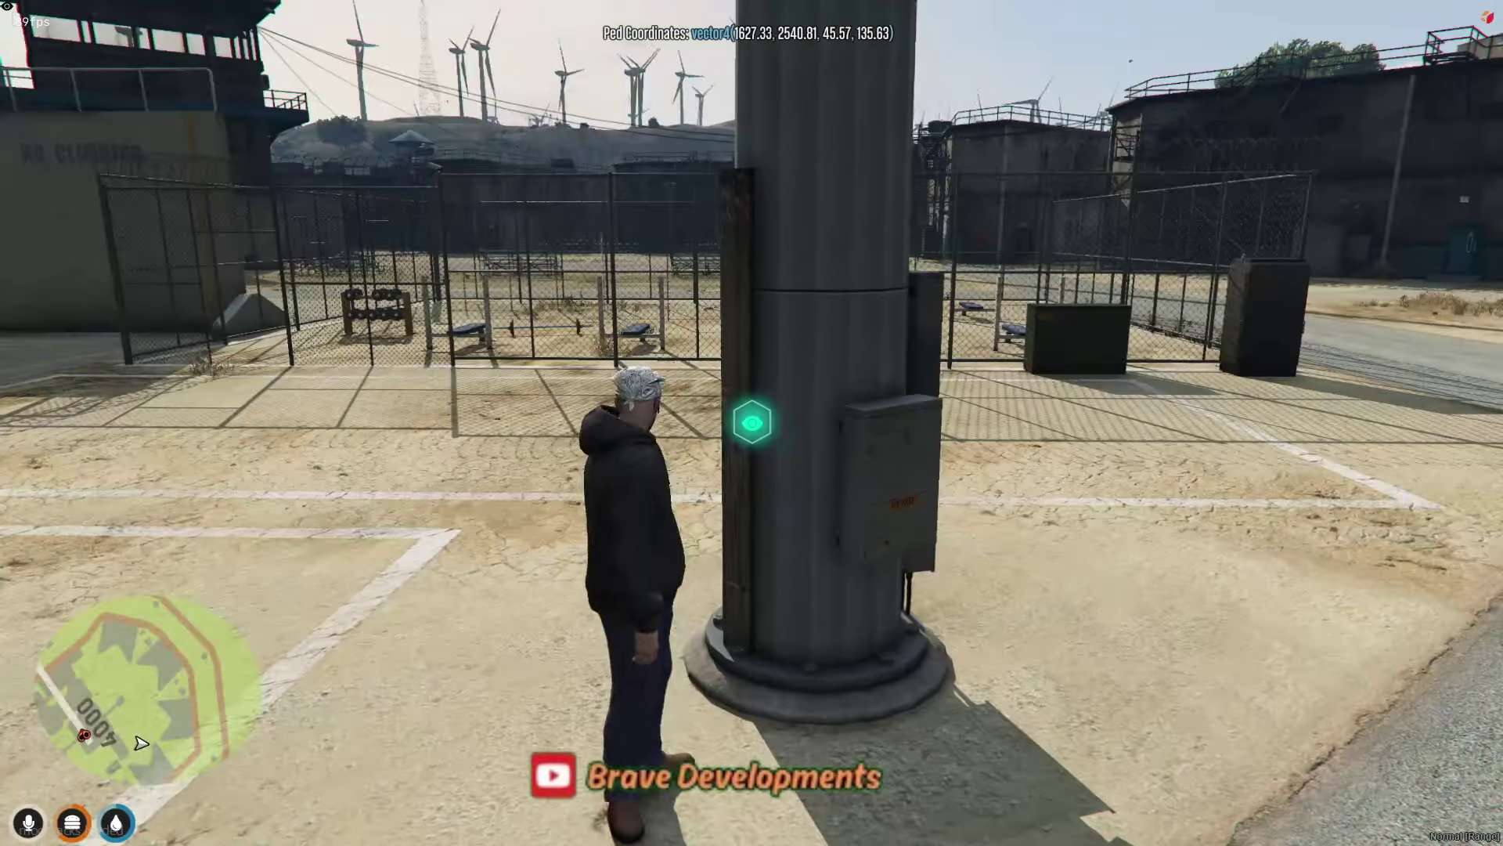
Collect the wood plank leaning against the large pole and check the inventory.
{"action": "key", "text": "e"}
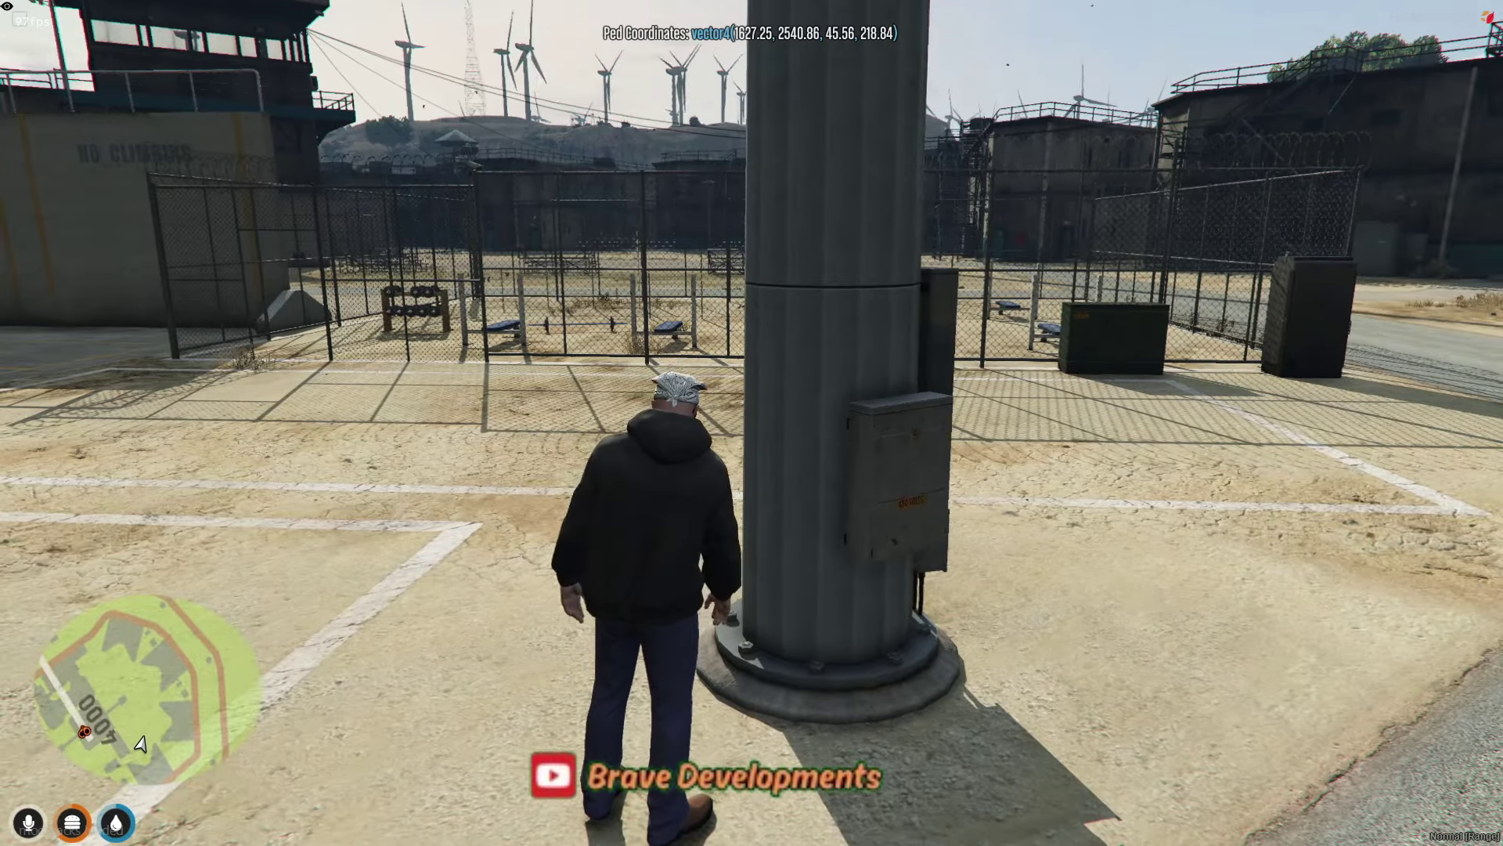
{"action": "key", "text": "Tab"}
{"action": "key", "text": "Tab"}
Copy the Metal lootable's coordinates 1776.5386, 2563.7231, 45.57 from config.lua in VS Code and teleport there in FiveM with /tp.
{"action": "key", "text": "alt+Tab"}
{"action": "left_click", "coordinate": [320, 471]}
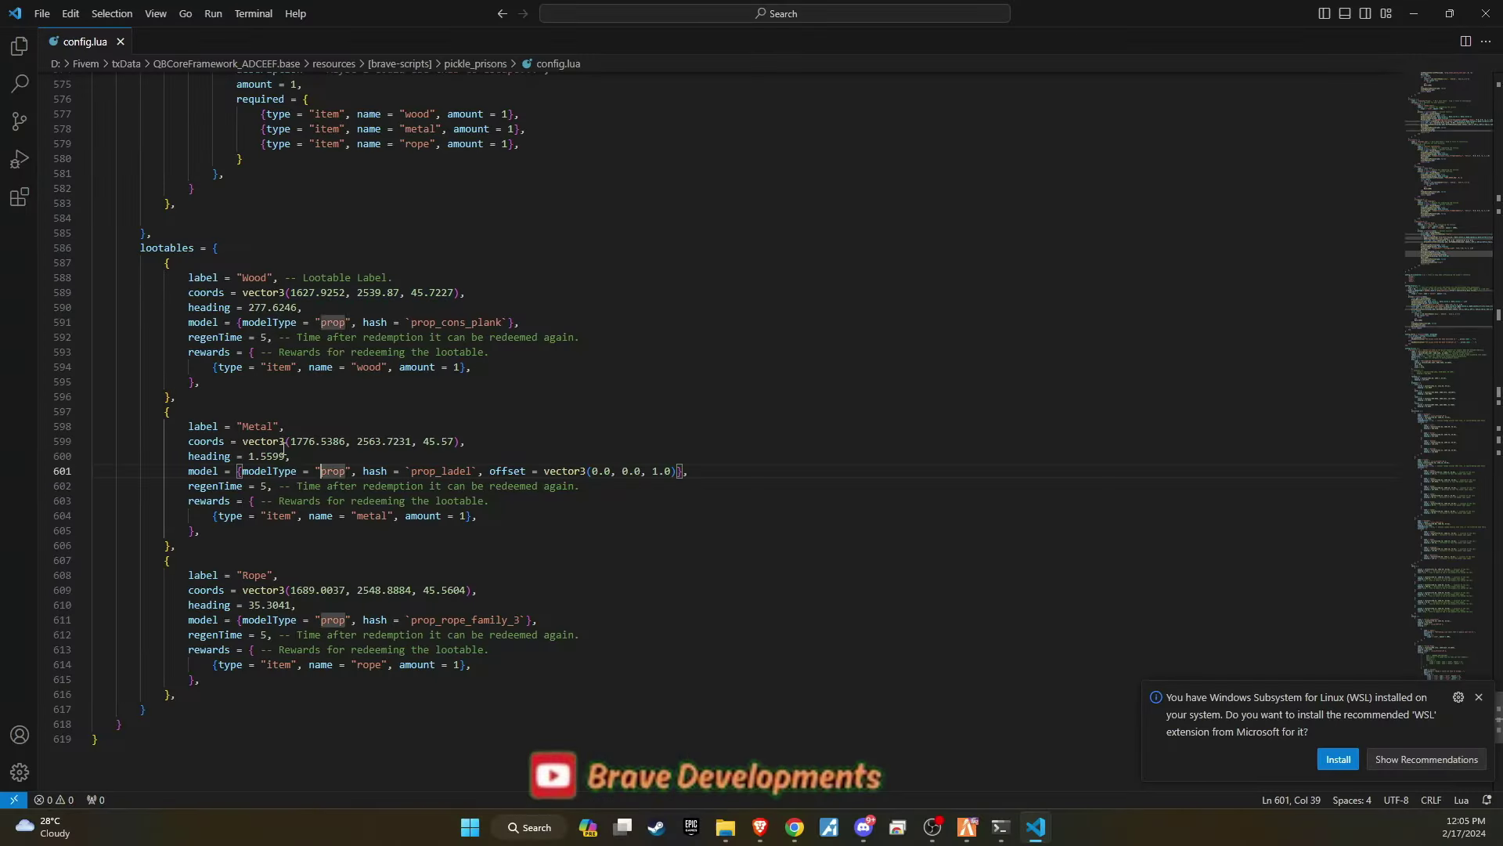
{"action": "key", "text": "ctrl+c"}
{"action": "key", "text": "alt+Tab"}
{"action": "type", "text": "t/tp"}
{"action": "key", "text": "ctrl+v"}
{"action": "key", "text": "Return"}
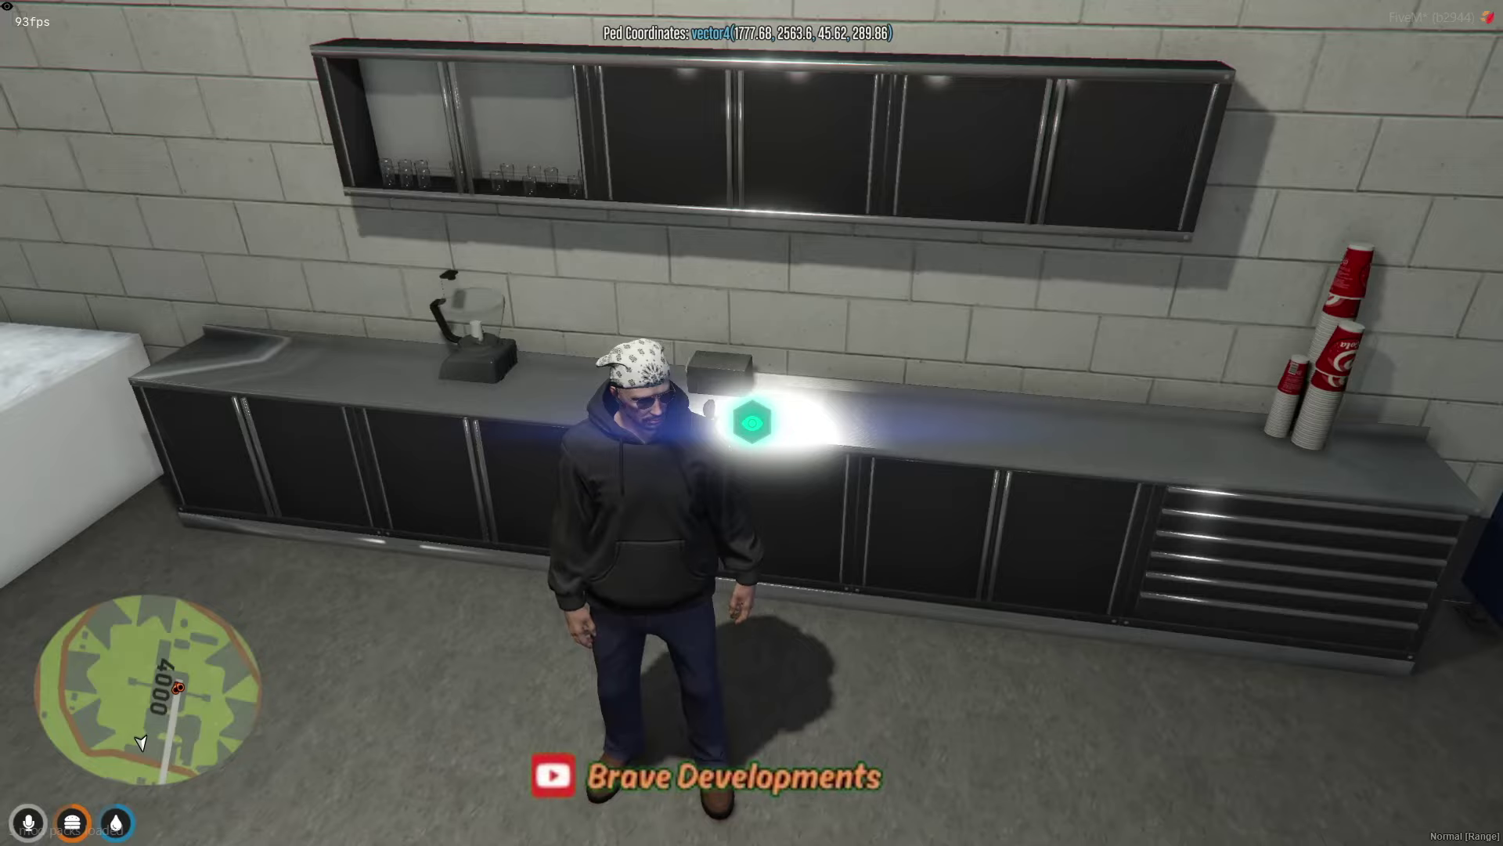
Collect the metal ladle from the kitchen counter and check the inventory.
{"action": "key", "text": "e"}
{"action": "key", "text": "Tab"}
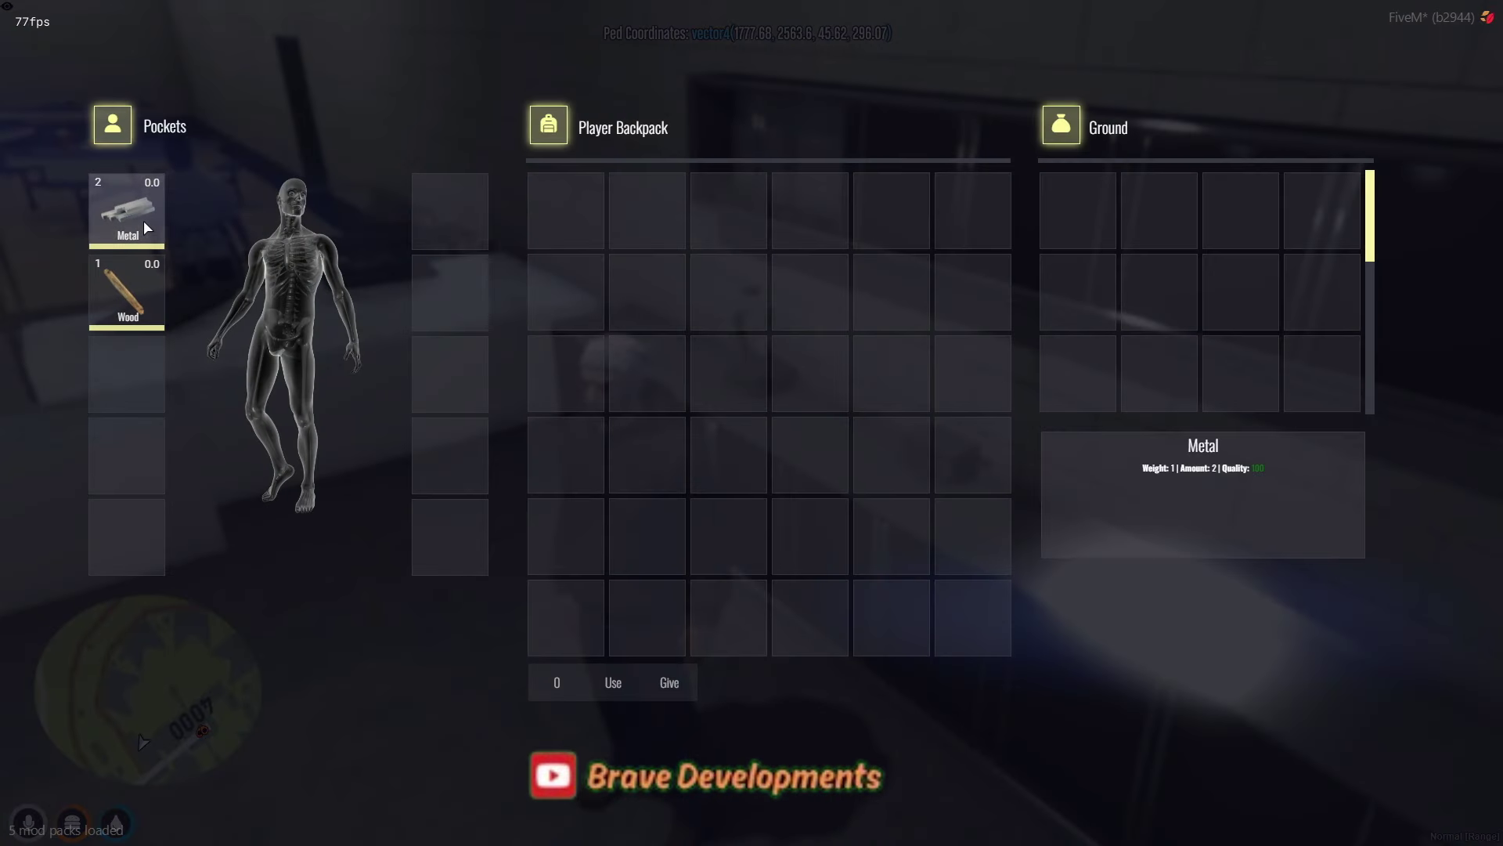
{"action": "key", "text": "Tab"}
Copy the Rope lootable's coordinates 1689.0037, 2548.8884, 45.5604 from config.lua in VS Code and teleport there in FiveM with /tp.
{"action": "key", "text": "alt+Tab"}
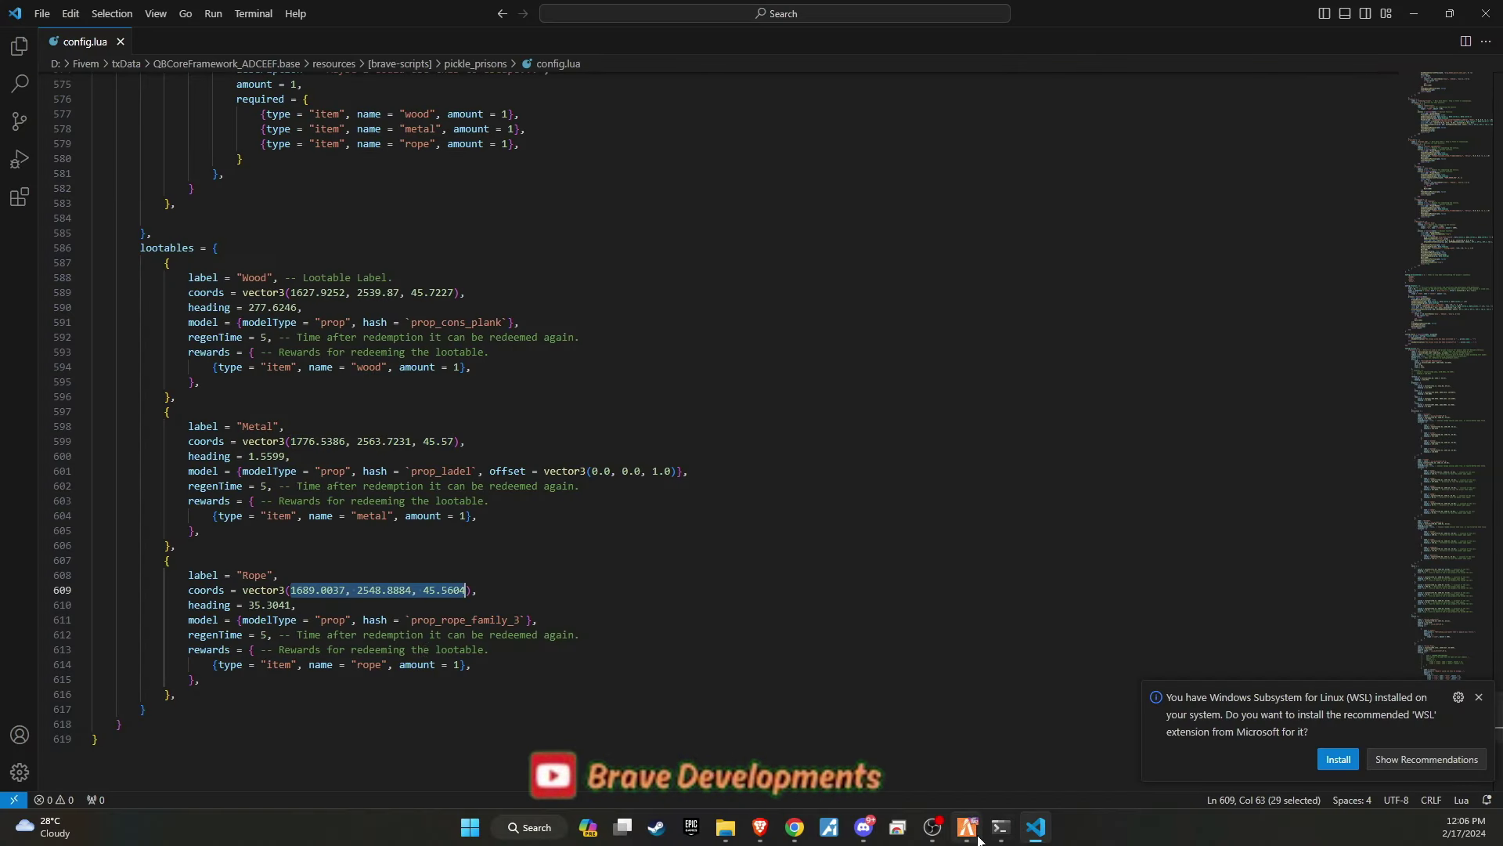
{"action": "left_click", "coordinate": [977, 836]}
{"action": "type", "text": "tt/t"}
{"action": "type", "text": "p"}
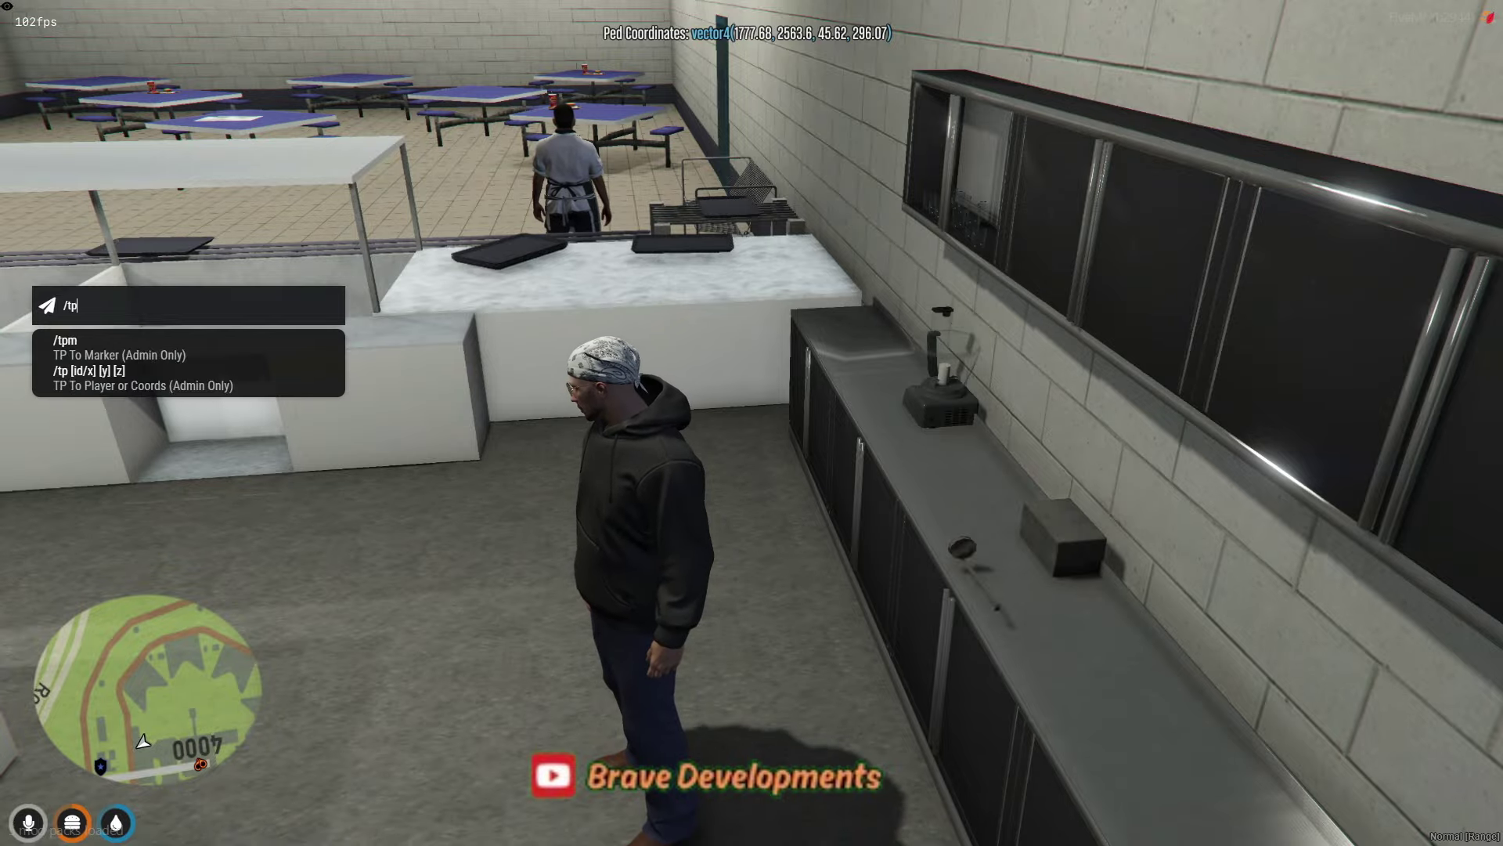
{"action": "key", "text": "Return"}
Walk up to the rope beside the traffic cone, collect it and check the inventory.
{"action": "key", "text": "w"}
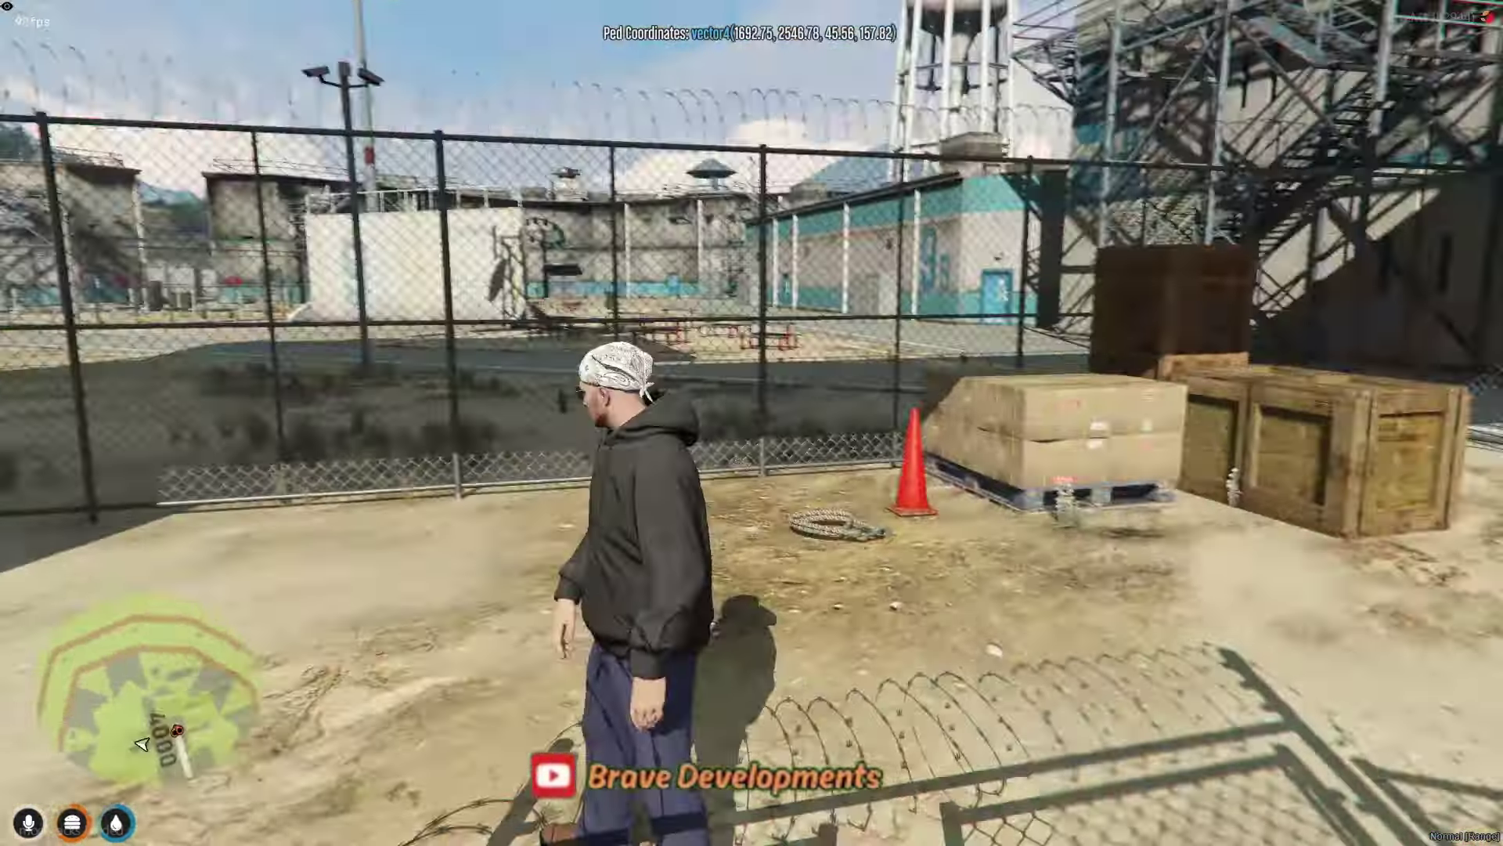
{"action": "key", "text": "alt"}
{"action": "left_click", "coordinate": [838, 431]}
{"action": "key", "text": "alt"}
{"action": "left_click", "coordinate": [837, 432]}
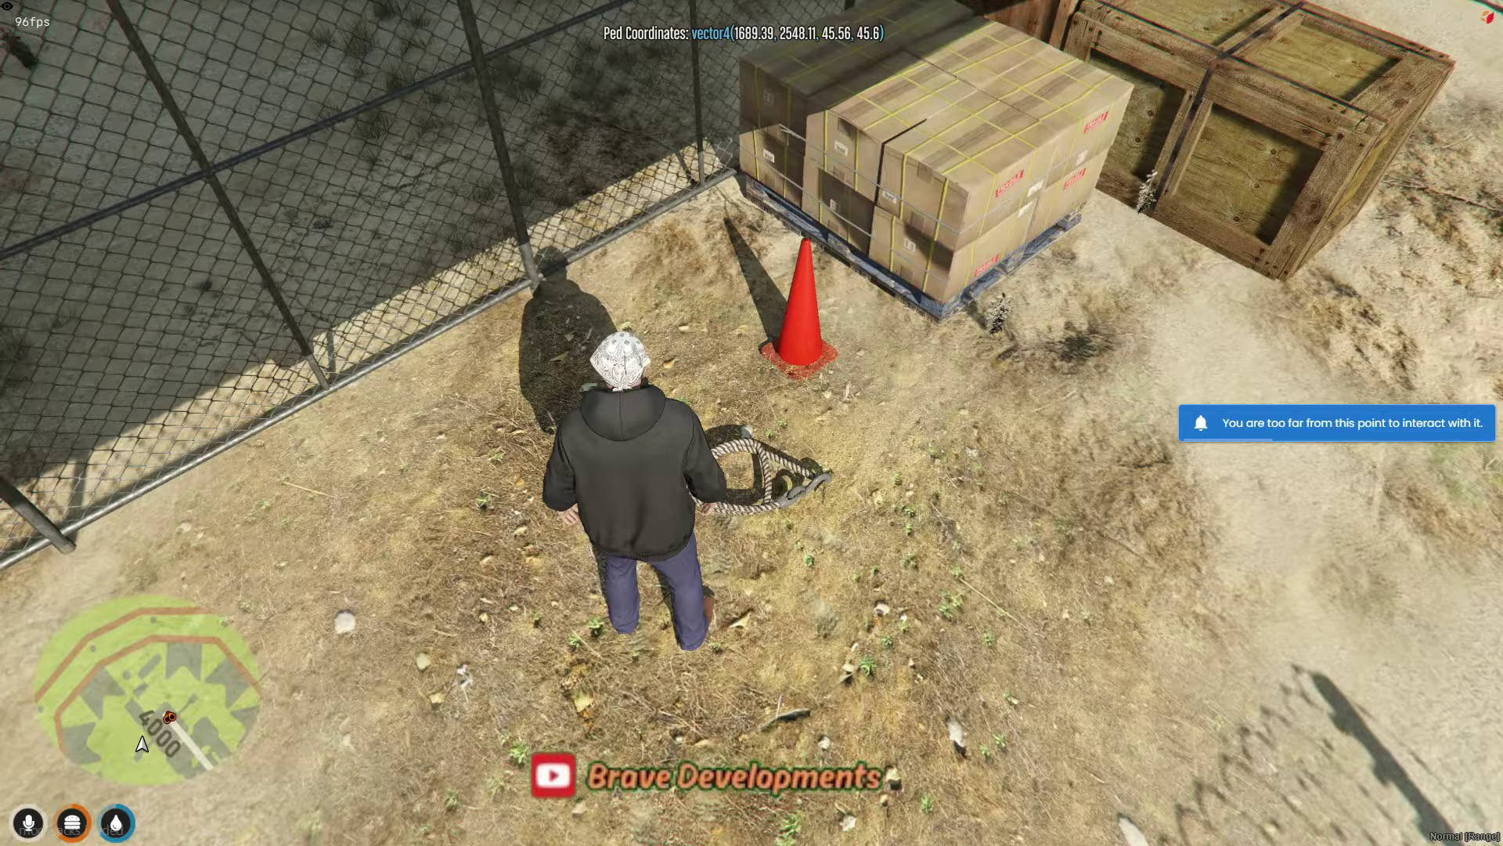
{"action": "key", "text": "Tab"}
{"action": "key", "text": "Tab"}
Look up the Prison Plug's coordinates in config.lua in VS Code and teleport there in FiveM.
{"action": "key", "text": "w"}
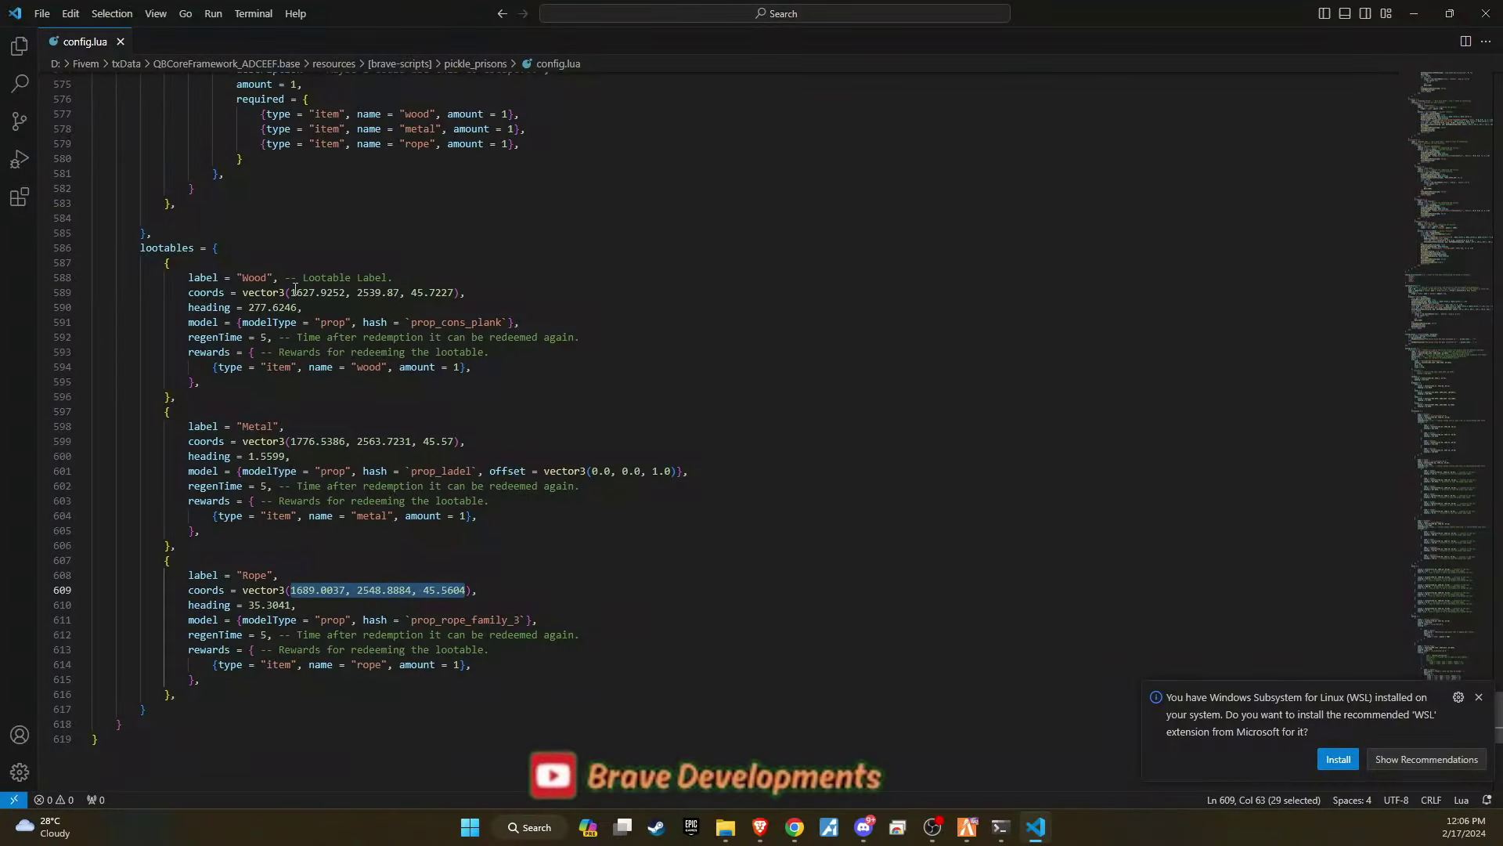
{"action": "scroll", "coordinate": [286, 290], "scroll_direction": "up", "scroll_amount": 10}
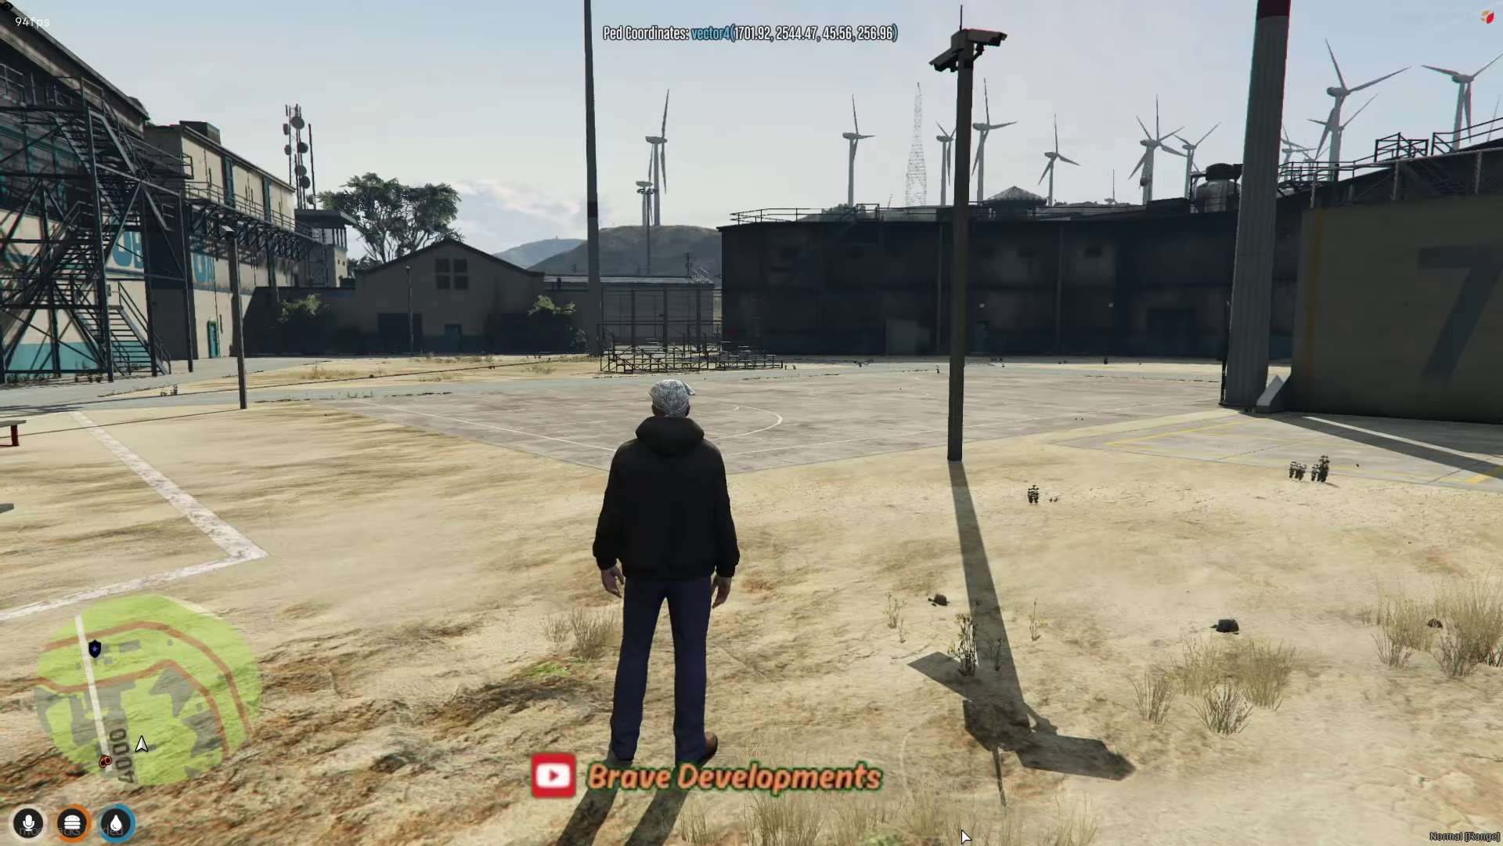
{"action": "type", "text": "t"}
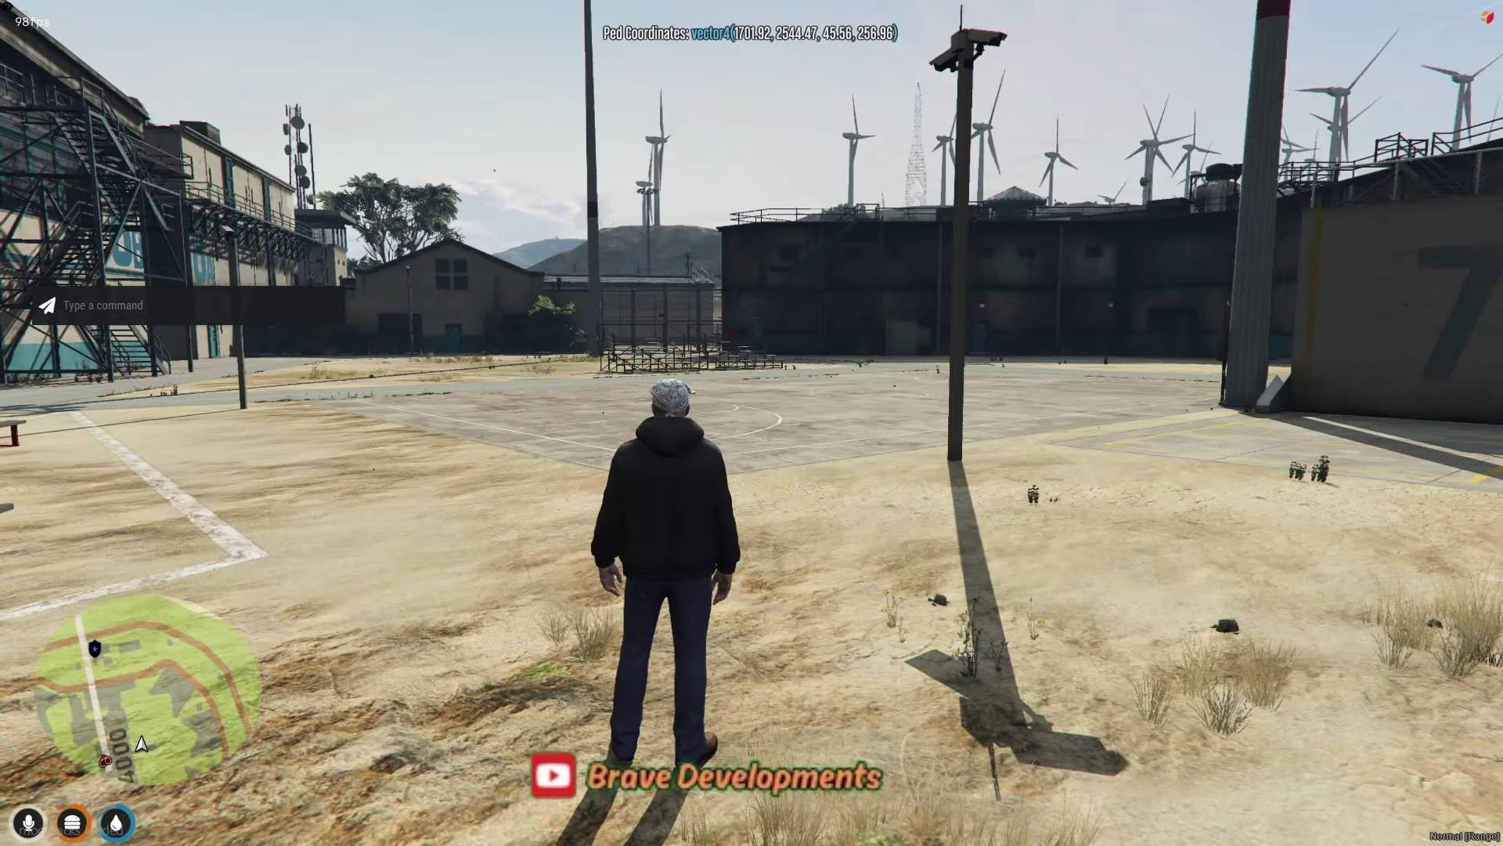
{"action": "type", "text": "/tx"}
{"action": "key", "text": "Return"}
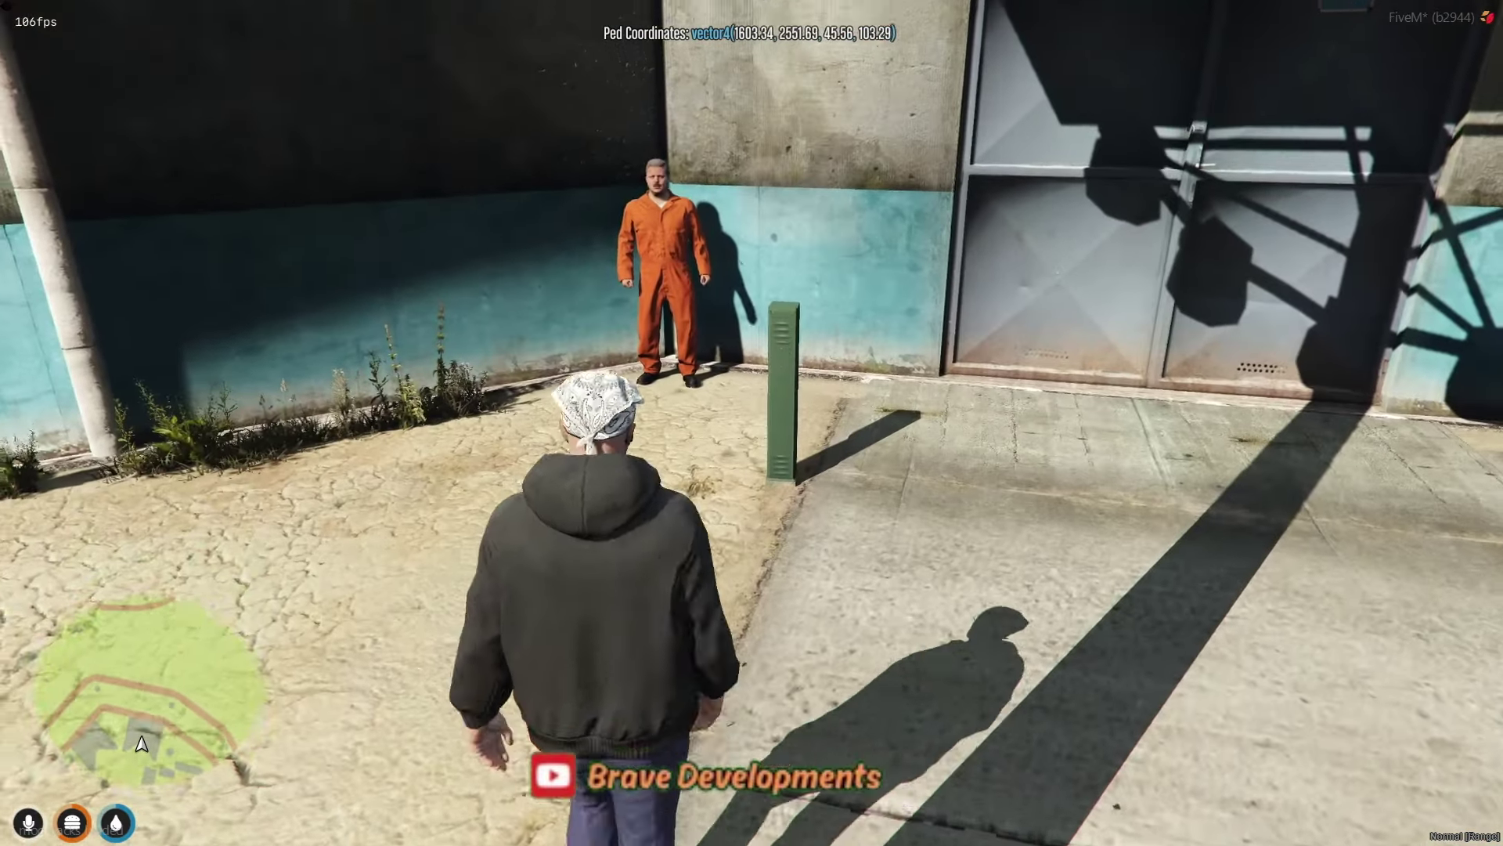
Trade one Wood, one Metal and one Rope with the Prison Plug for a Shovel and check the inventory.
{"action": "key", "text": "w"}
{"action": "key", "text": "alt"}
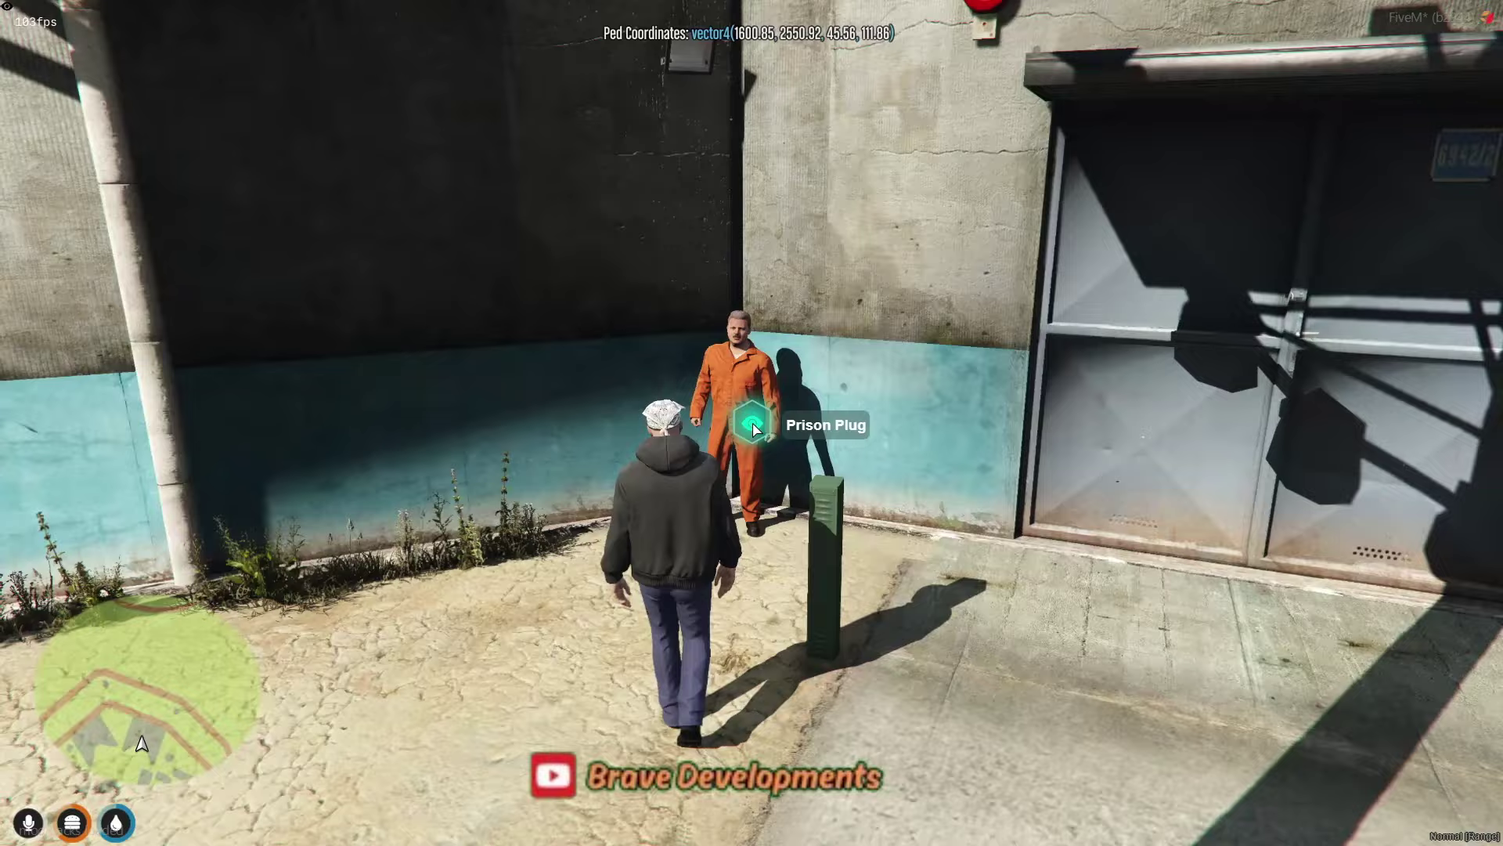
{"action": "left_click", "coordinate": [753, 429]}
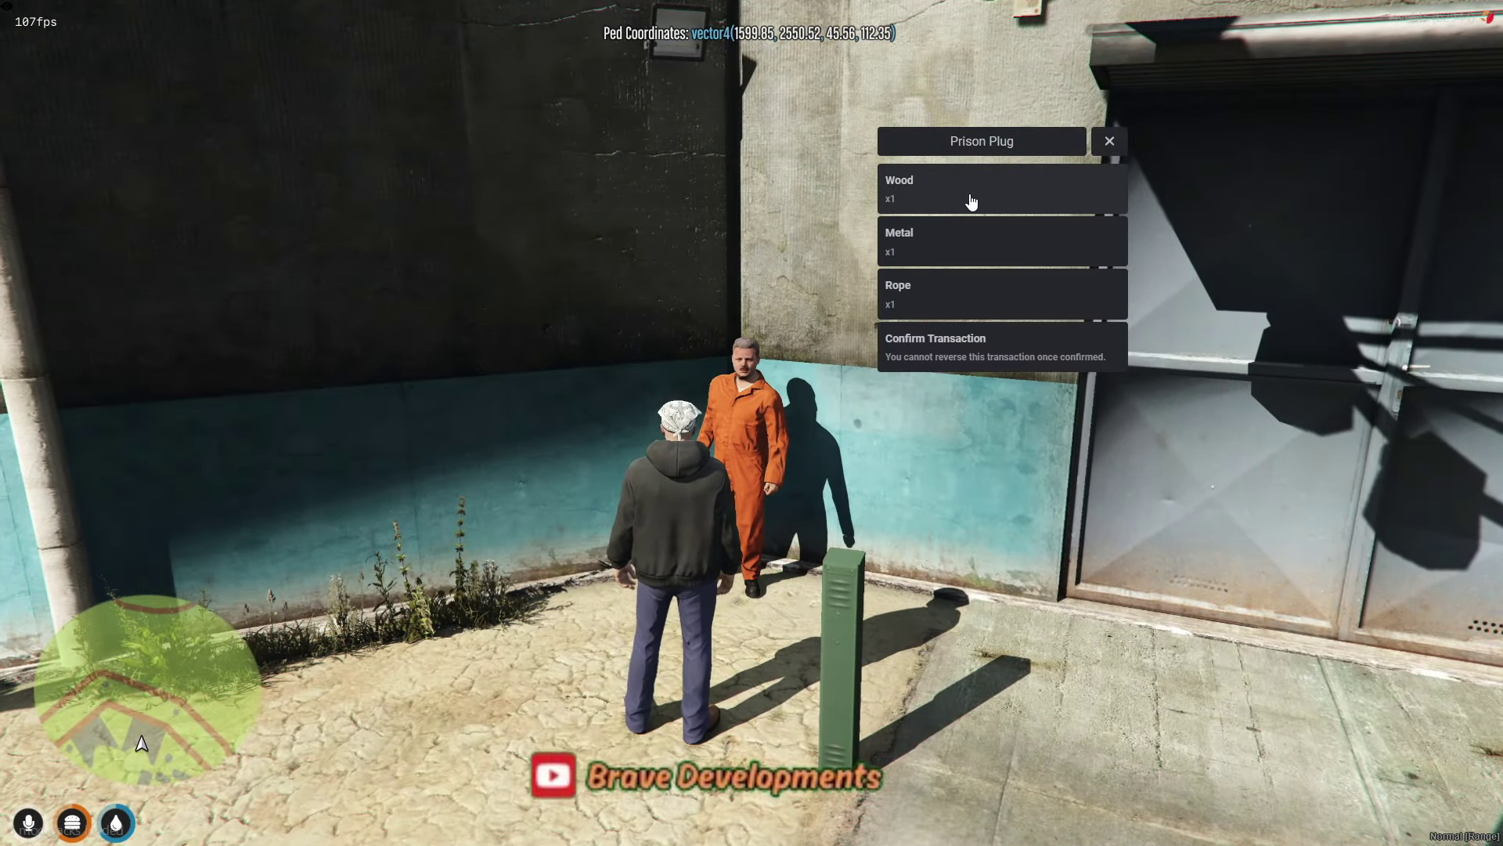
{"action": "left_click", "coordinate": [1014, 366]}
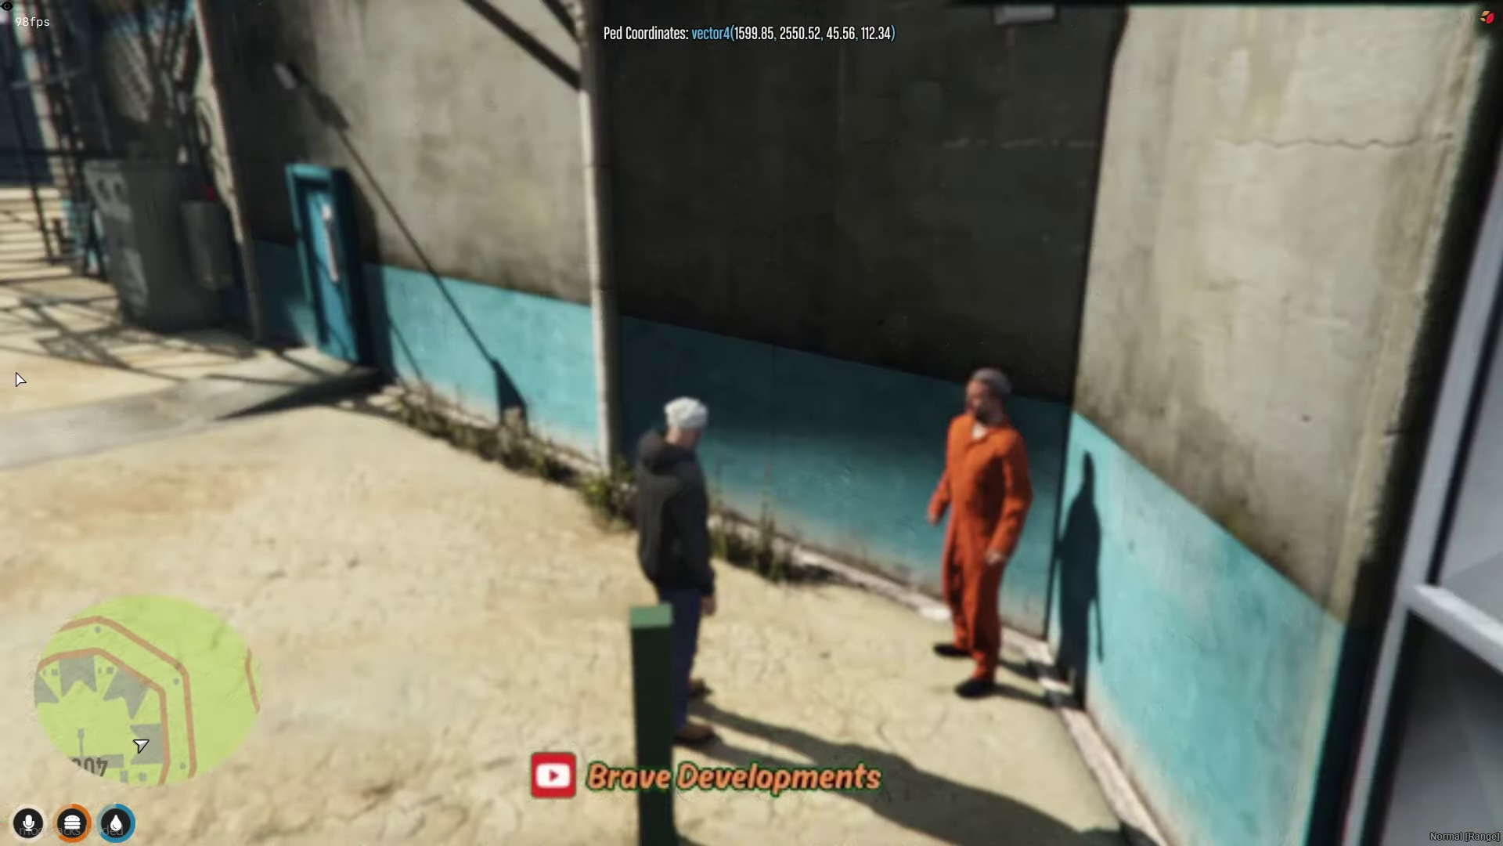
{"action": "key", "text": "Tab"}
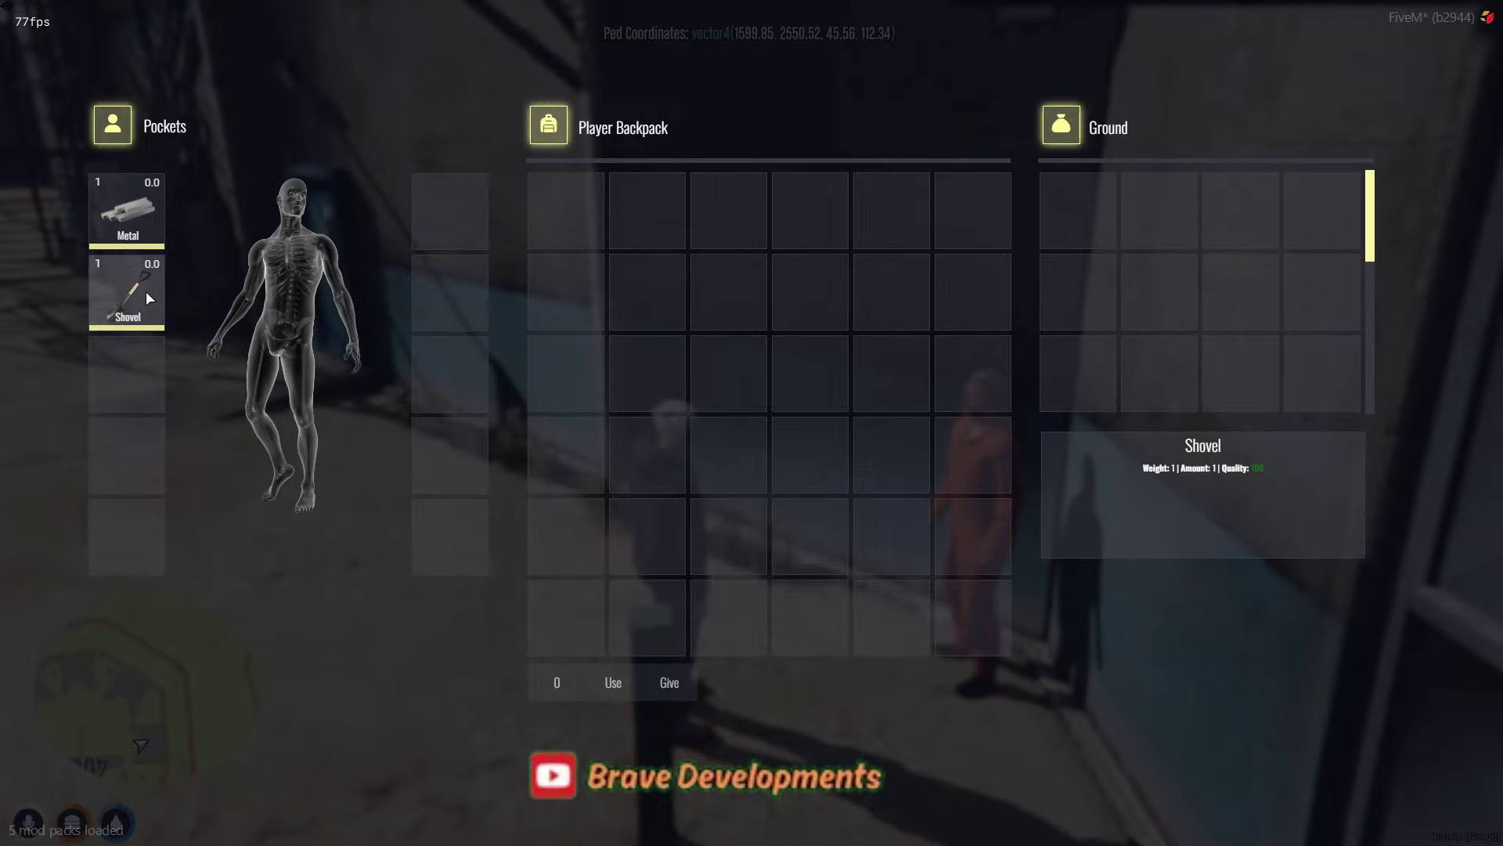
{"action": "key", "text": "Tab"}
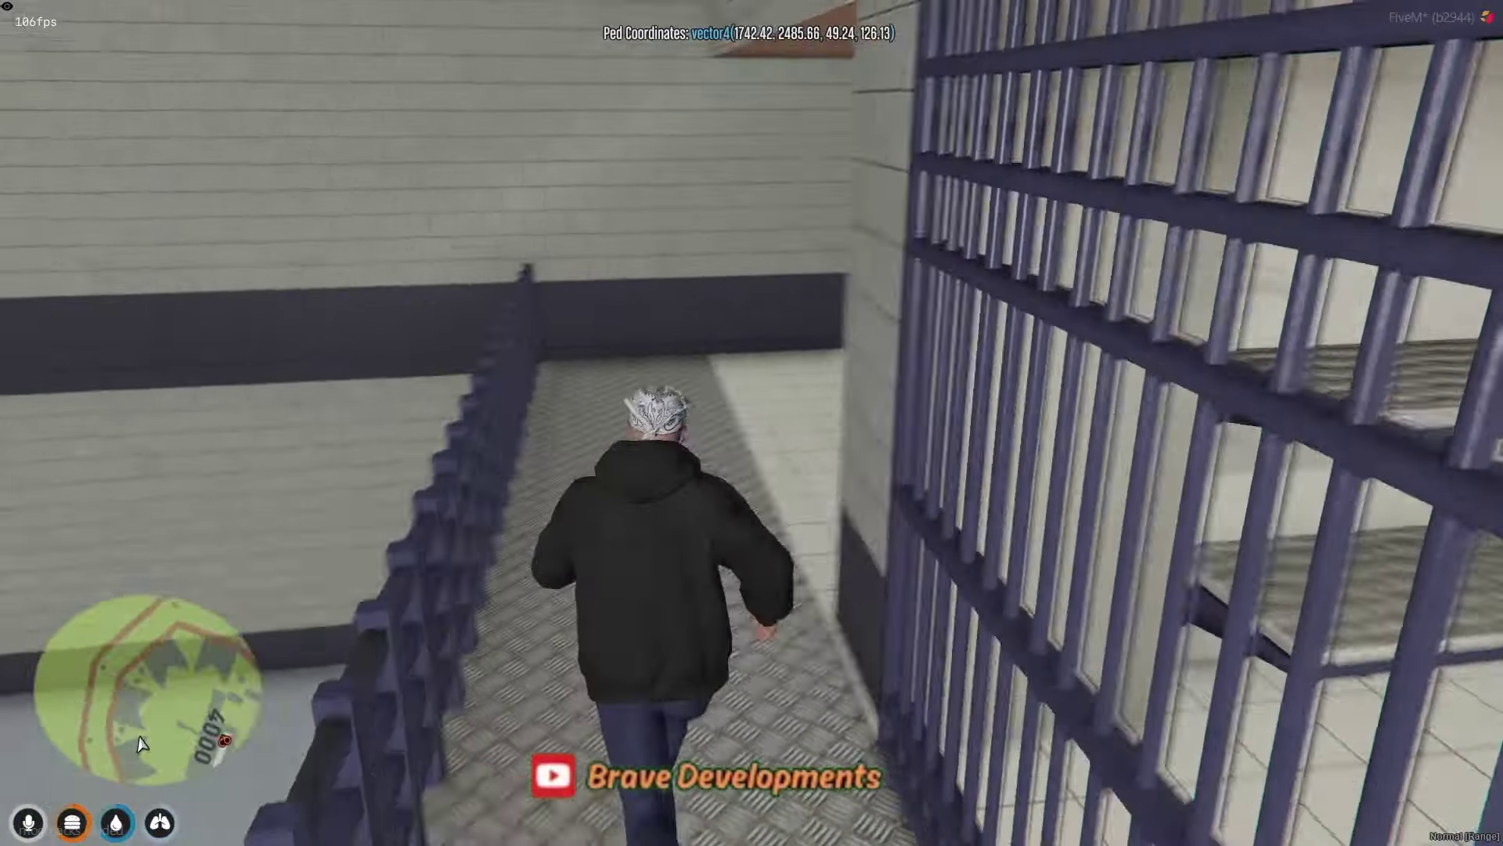
Walk from the upper cell walkway past the lockers and down the long corridor into the shower room.
{"action": "key", "text": "w"}
{"action": "key", "text": "w"}
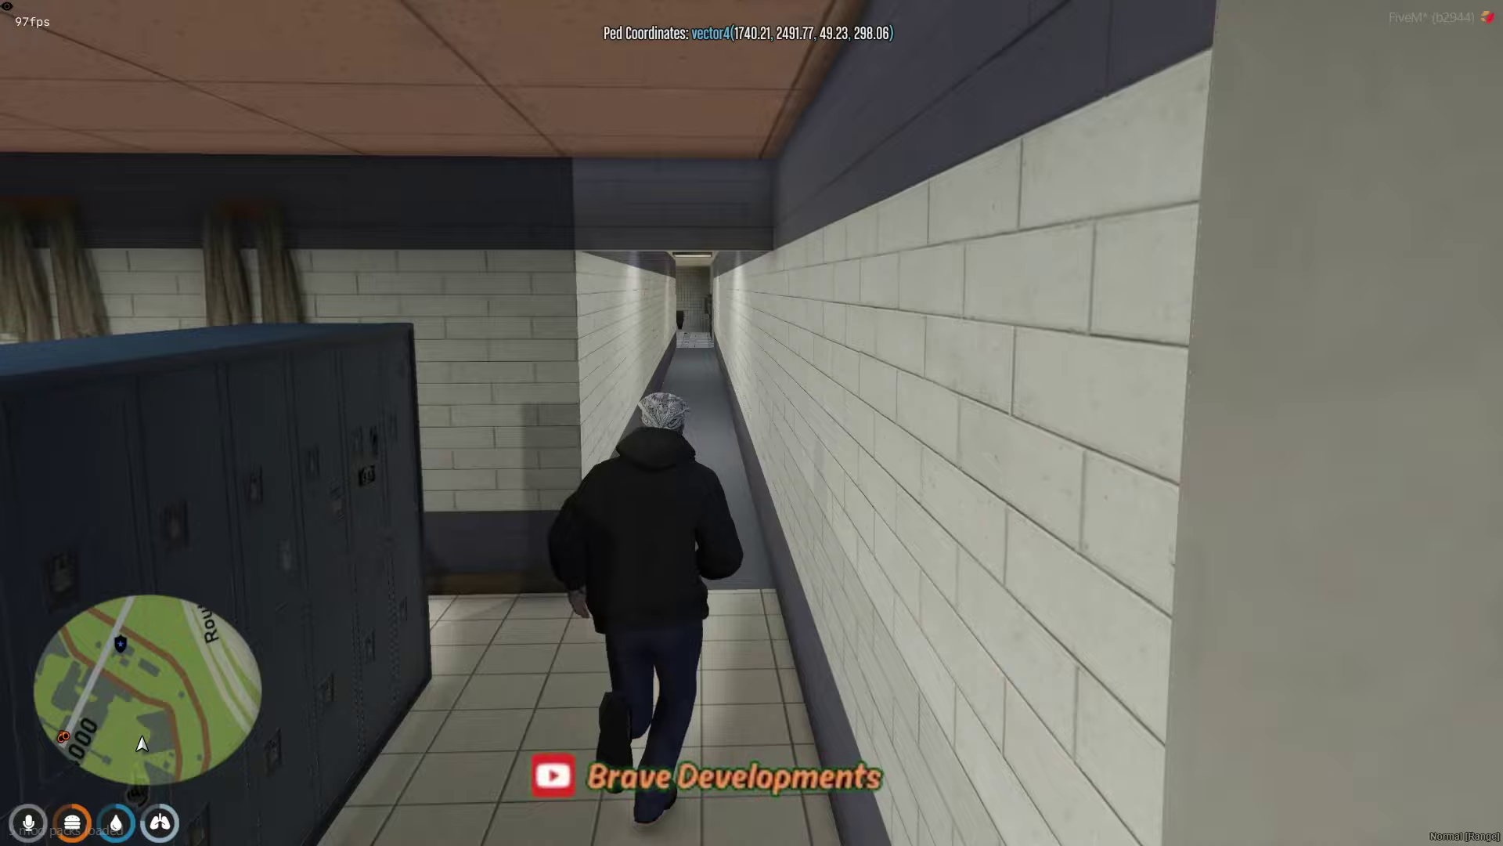
{"action": "key", "text": "w"}
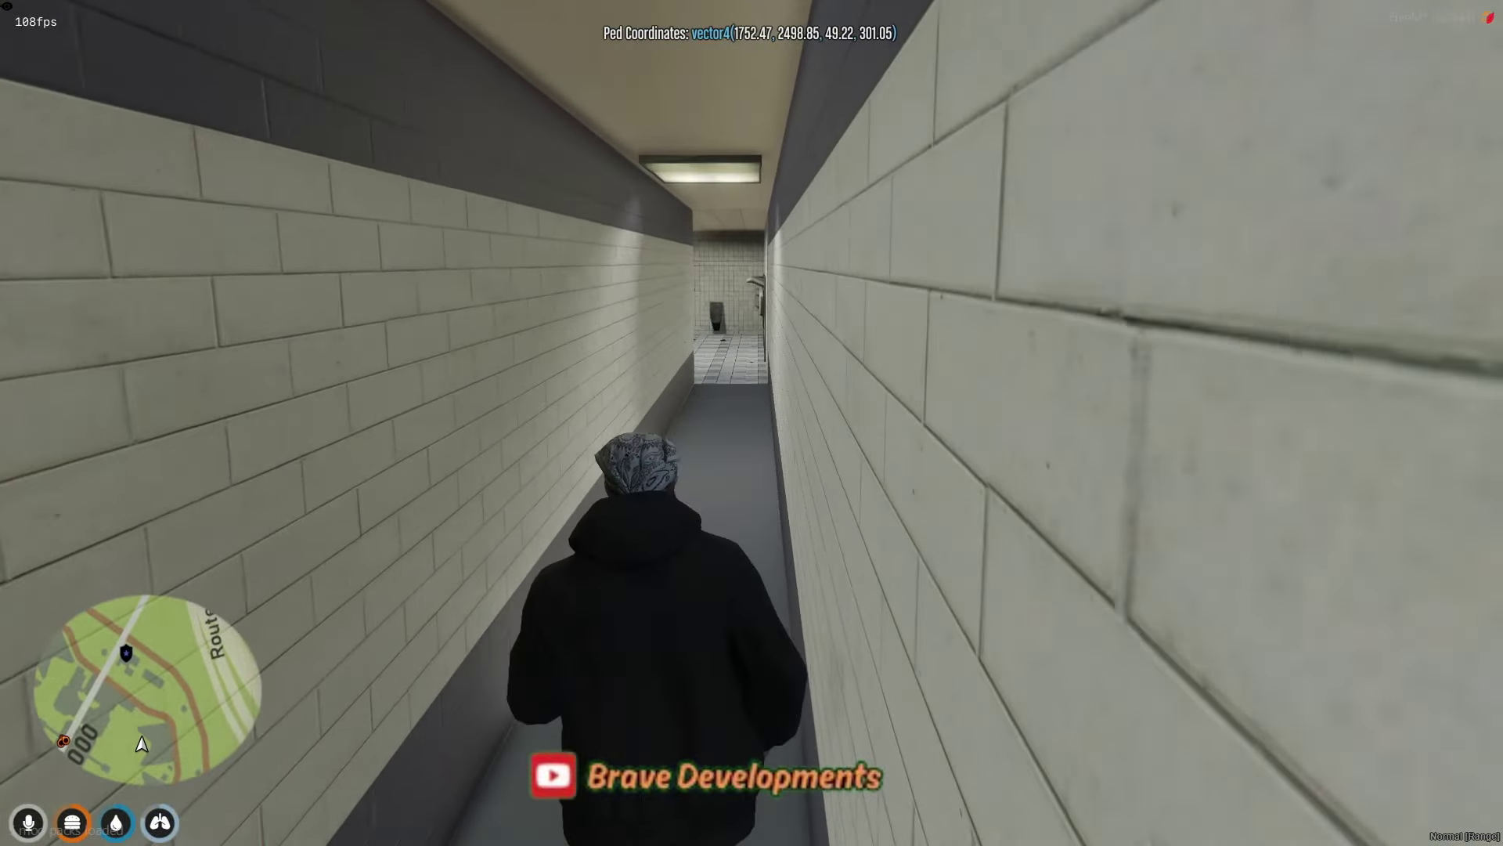
{"action": "key", "text": "w"}
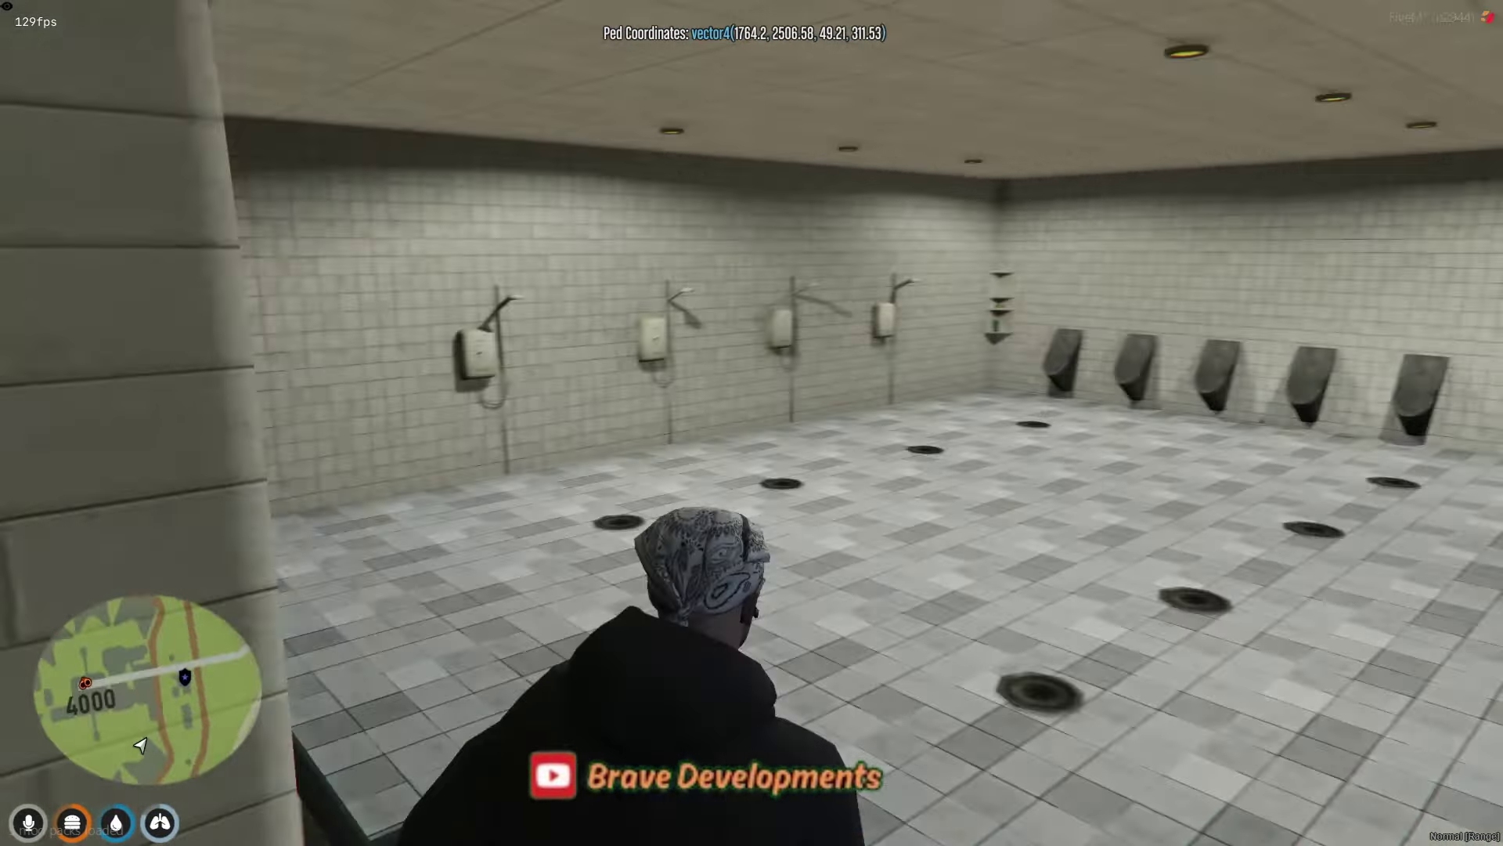
{"action": "key", "text": "w"}
Start the breakout at the shower room corner beside the long sink and complete its skill check.
{"action": "key", "text": "alt"}
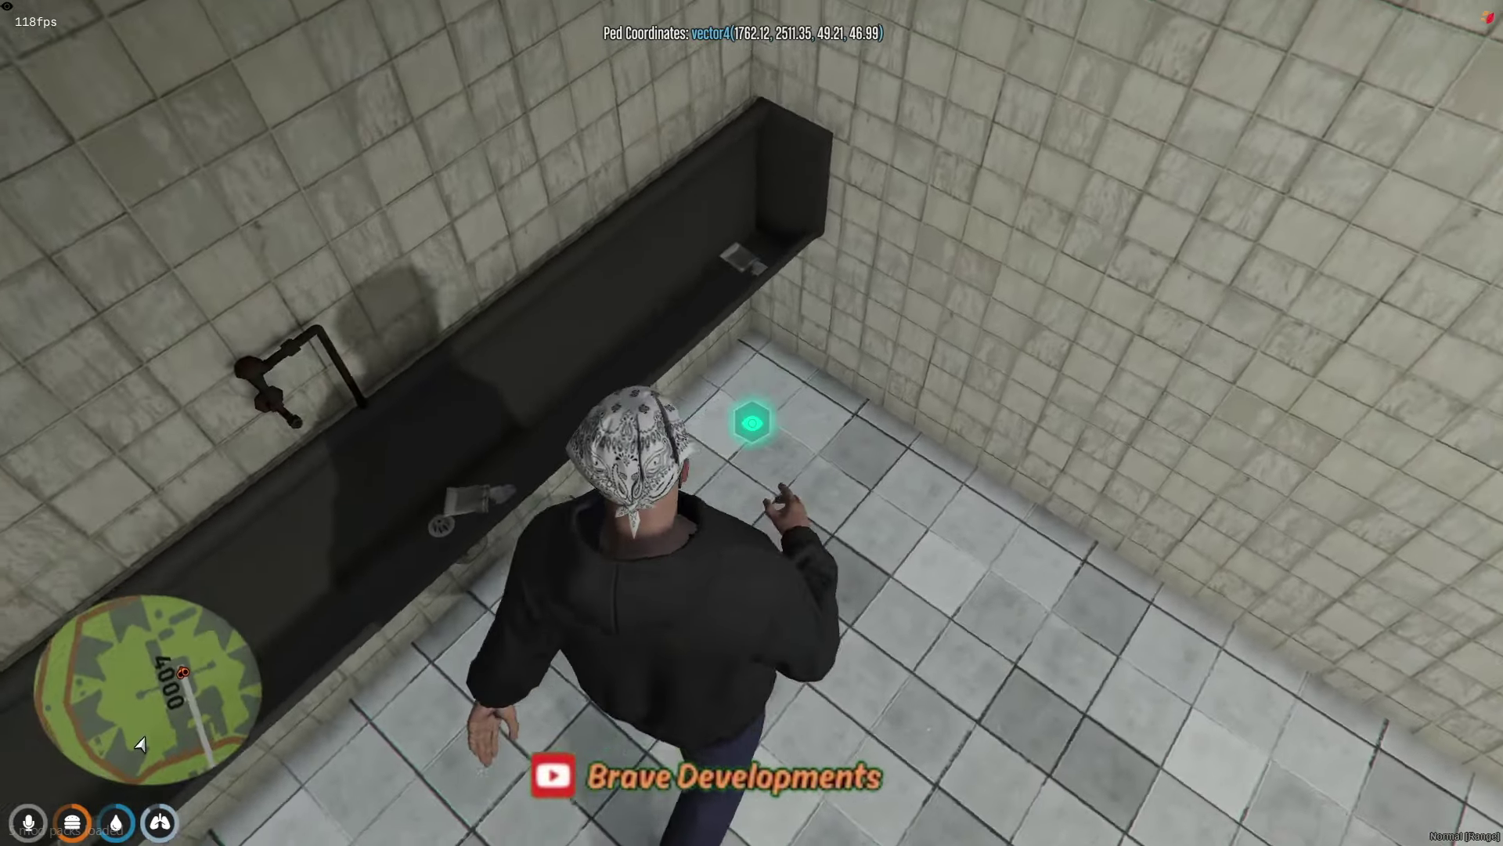
{"action": "right_click", "coordinate": [752, 423]}
{"action": "left_click", "coordinate": [800, 433]}
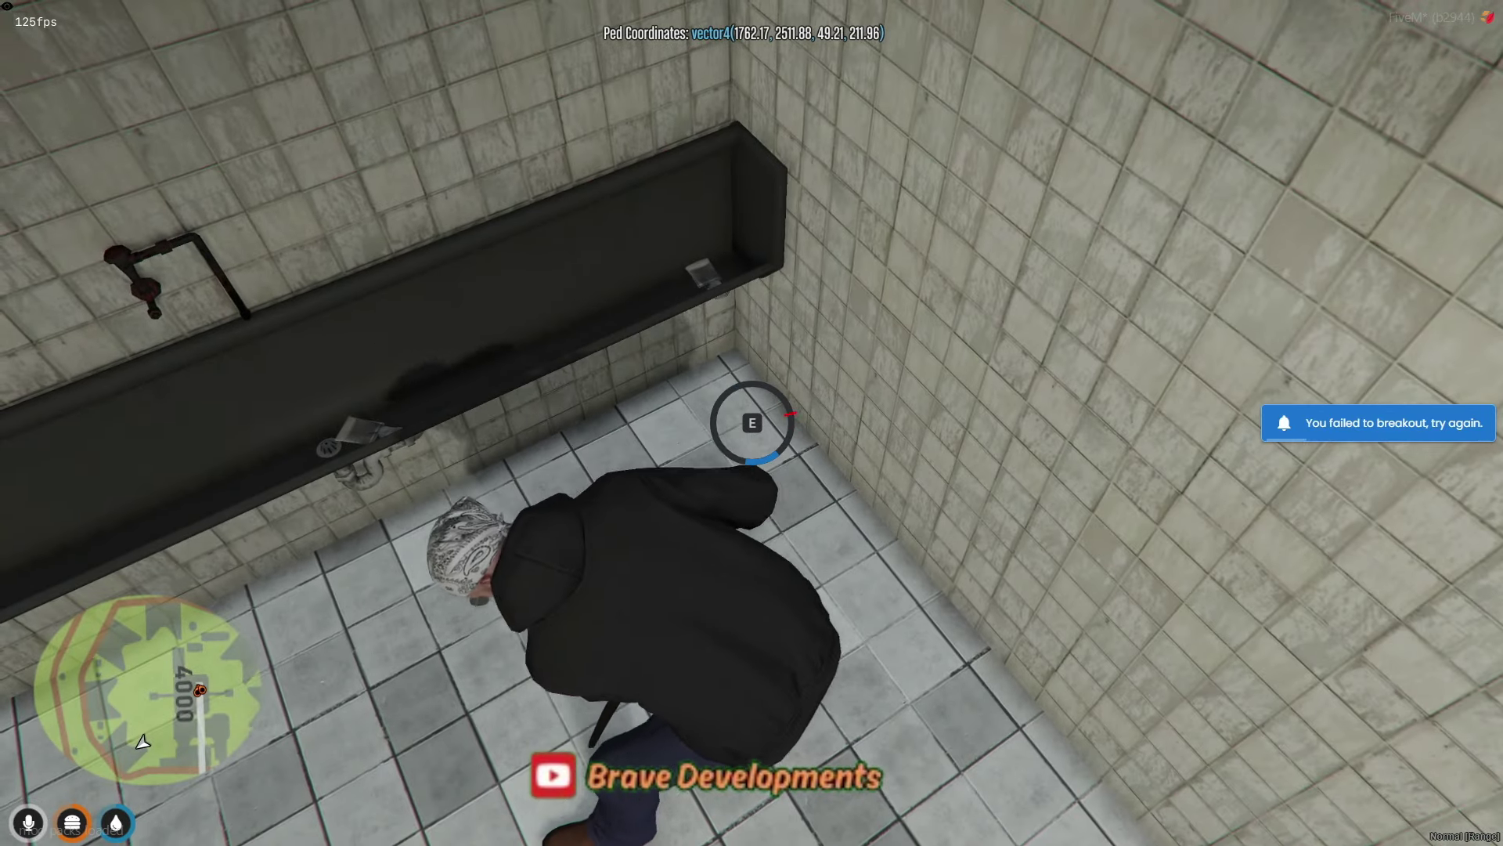
{"action": "key", "text": "e"}
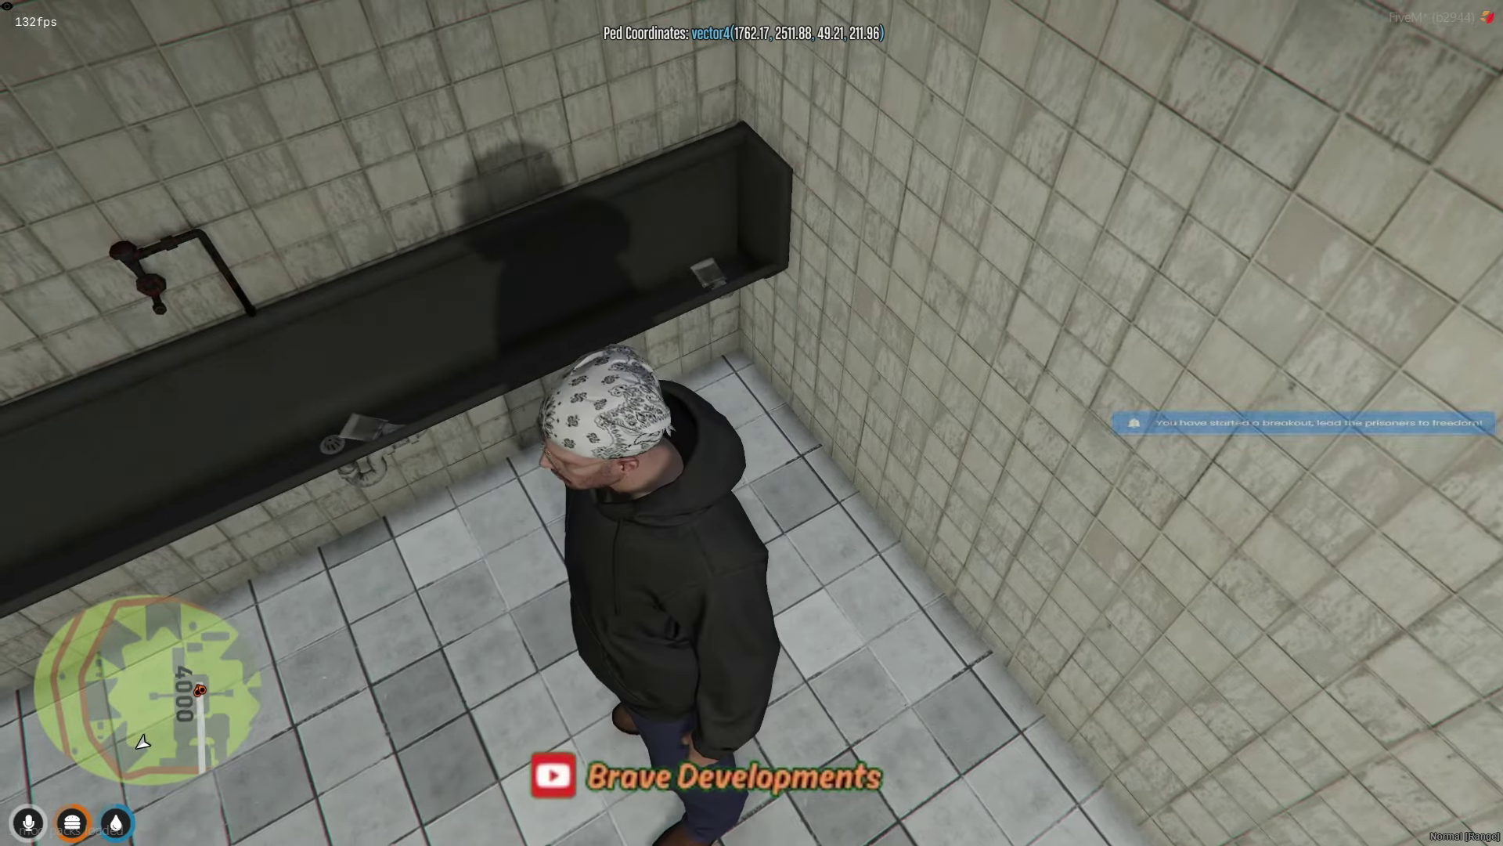
Escape through the dark mine tunnel, following the rails to the wooden gate at its exit.
{"action": "key", "text": "s"}
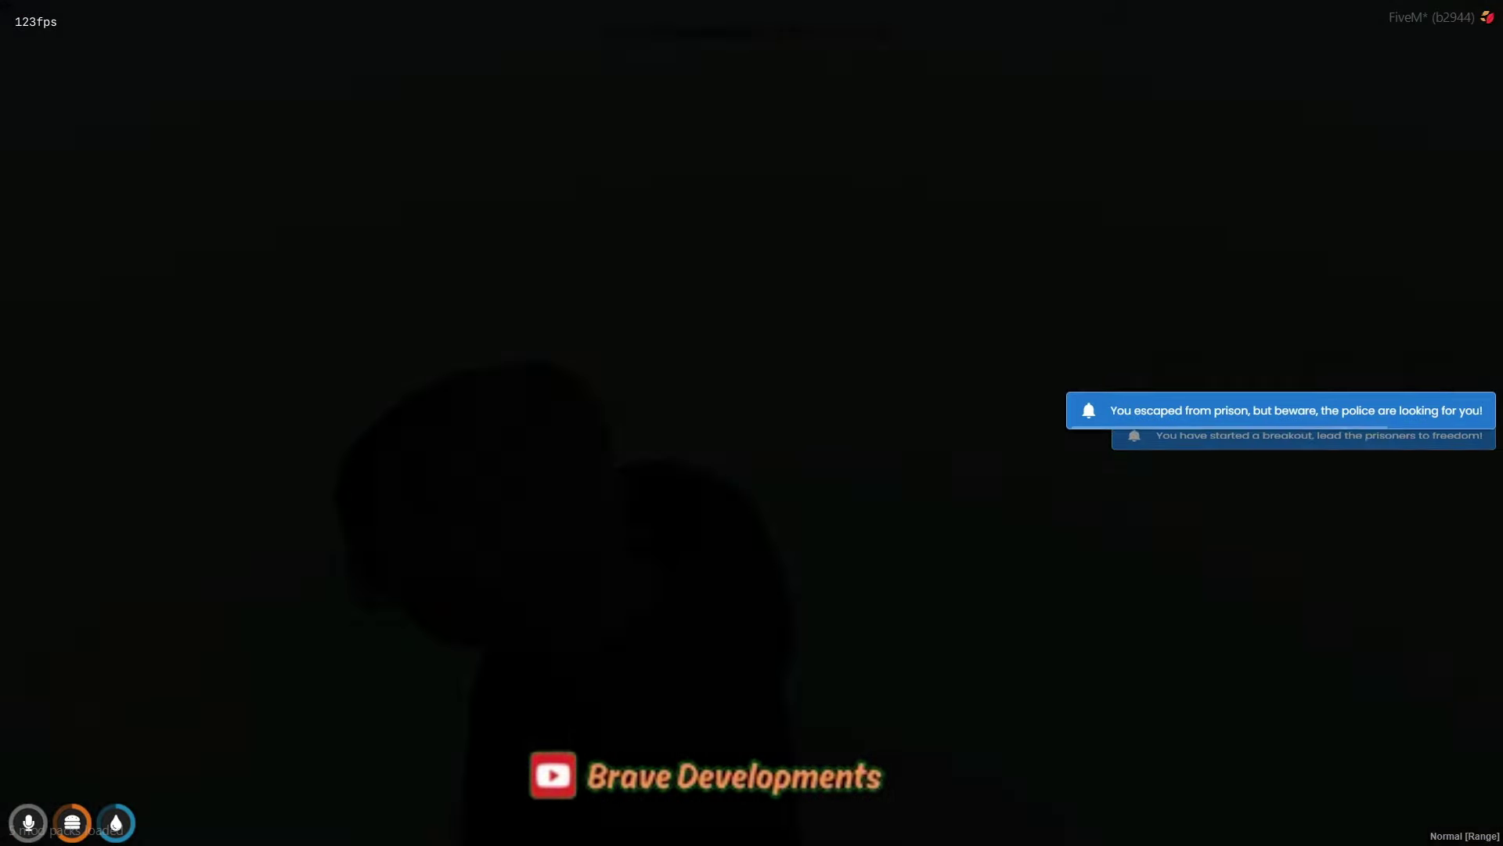
{"action": "key", "text": "w"}
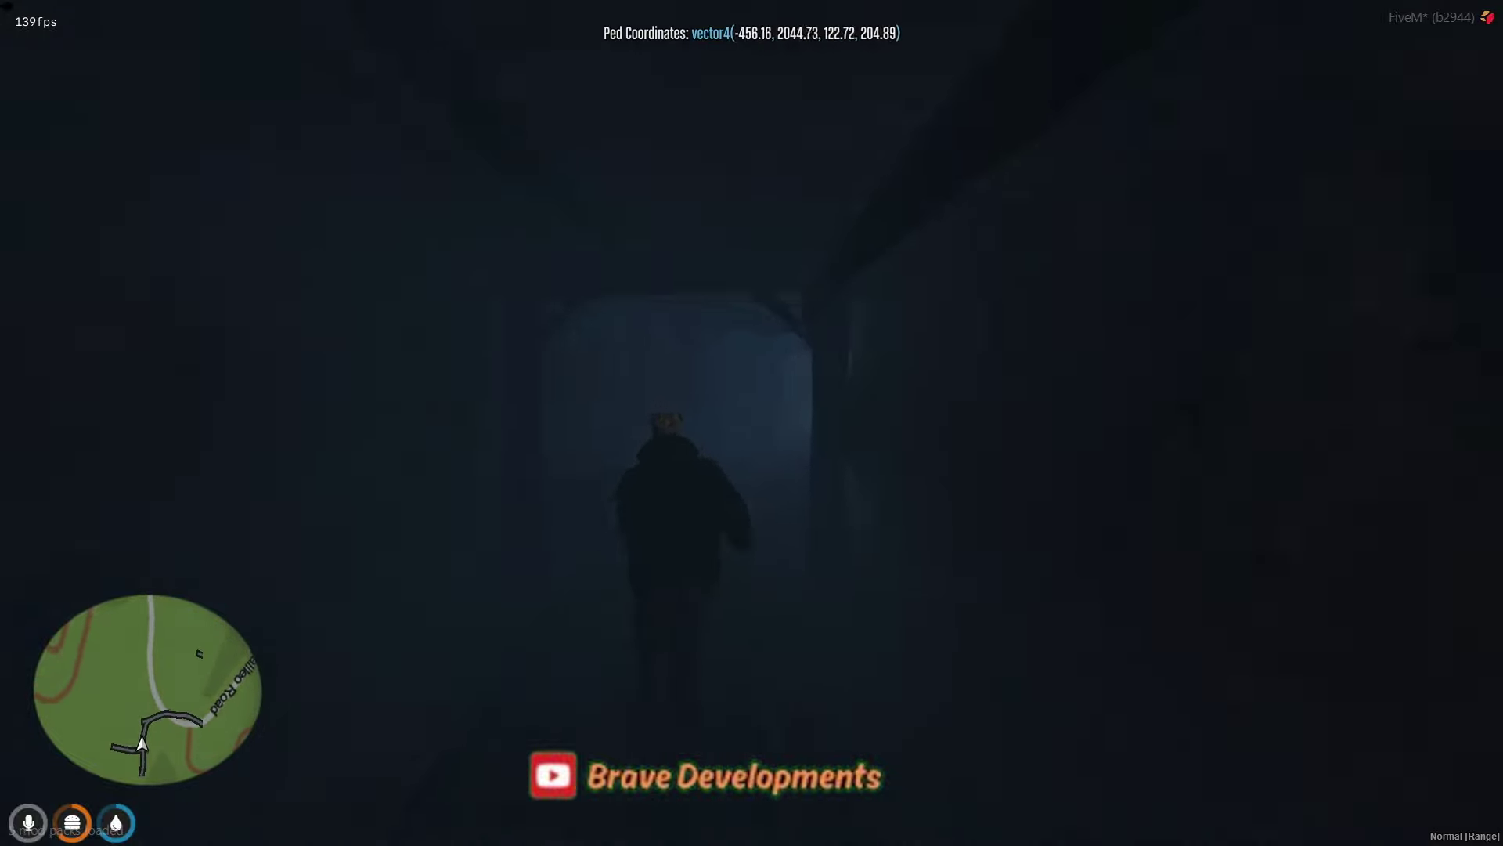
{"action": "key", "text": "w"}
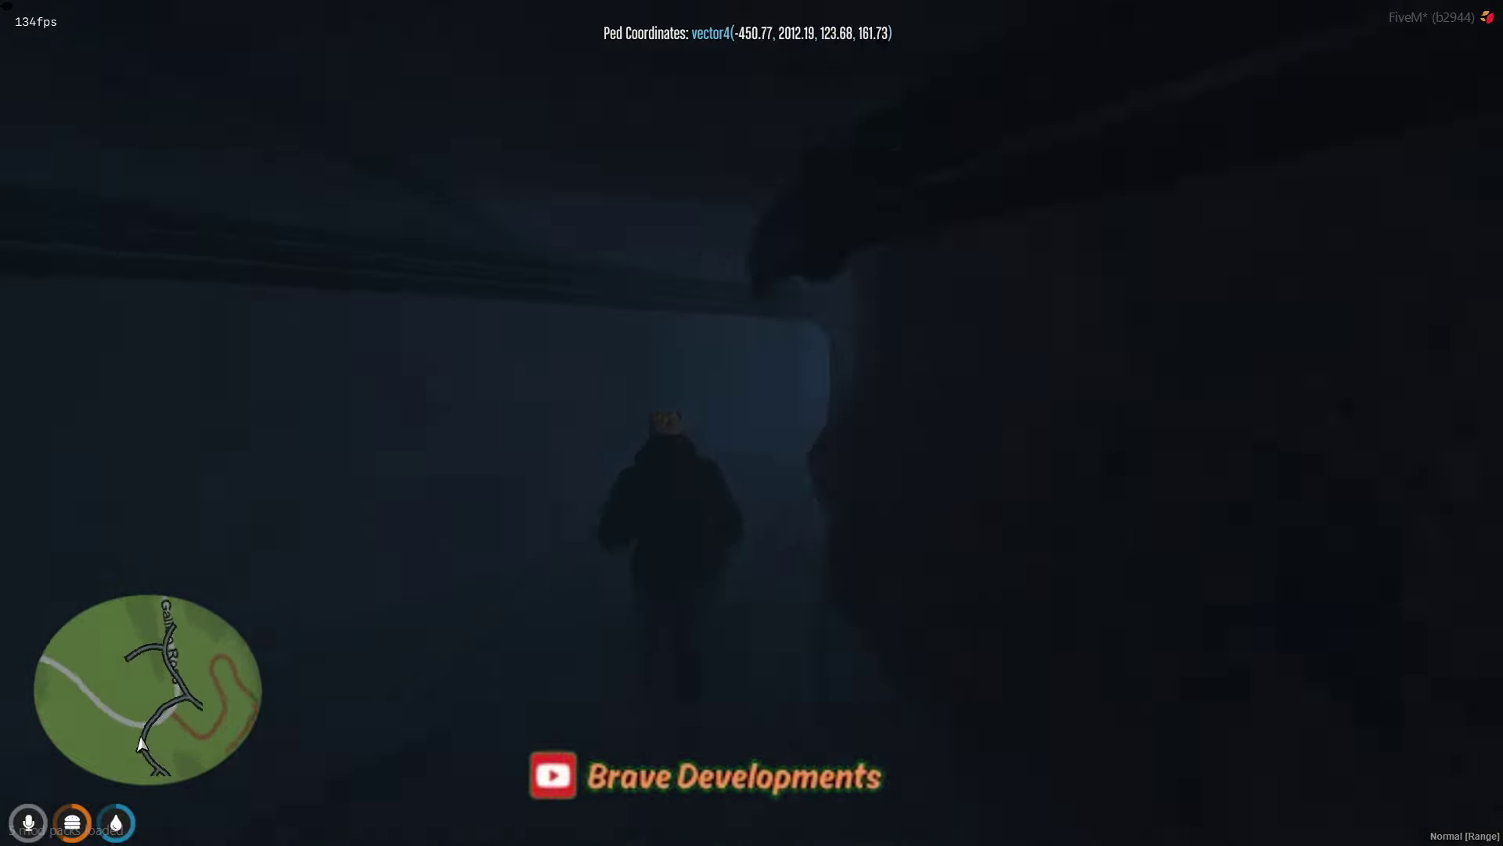
{"action": "key", "text": "w"}
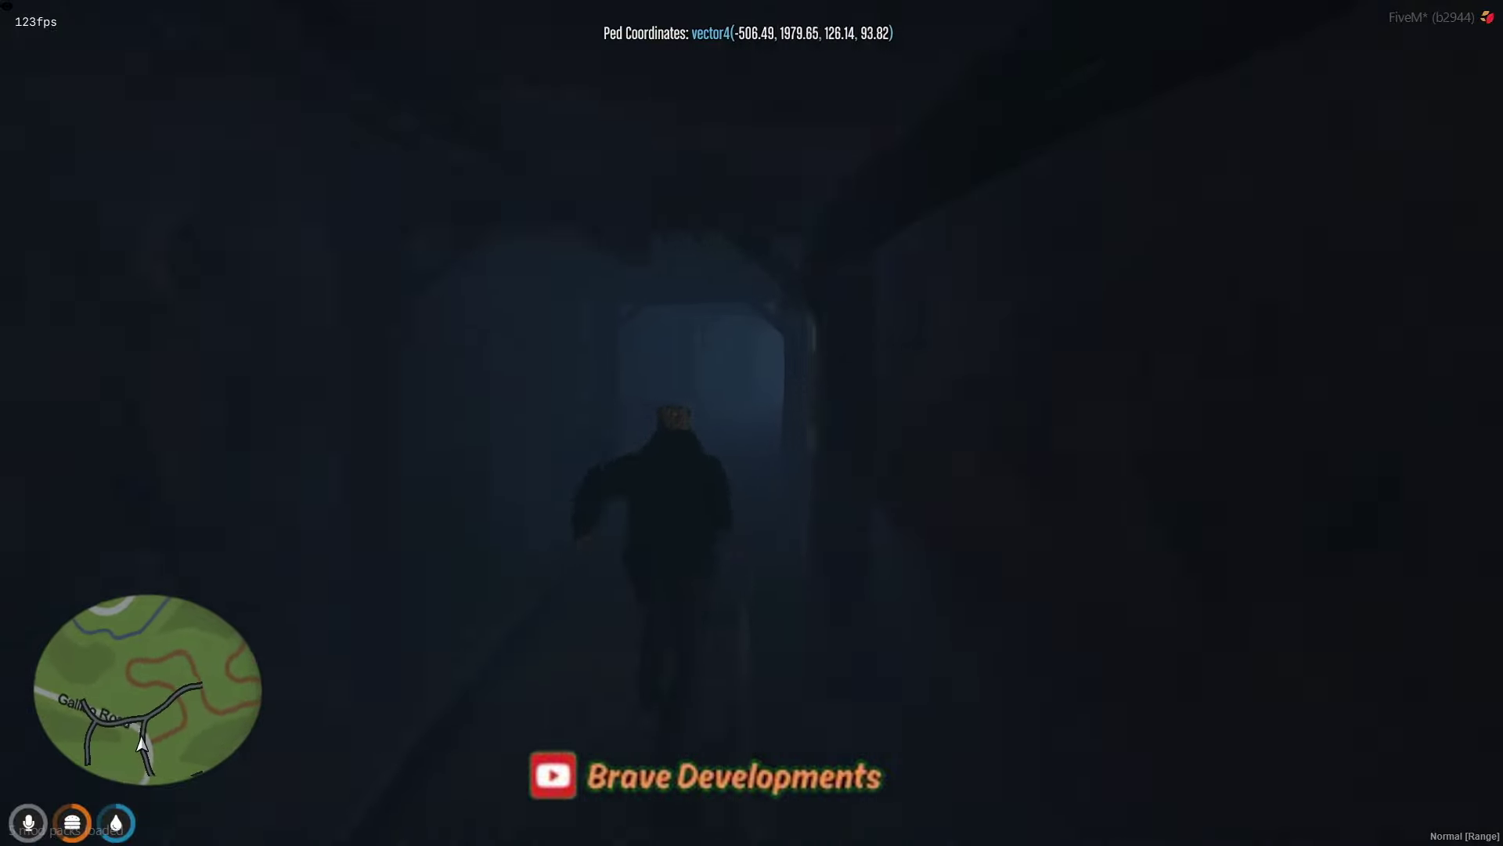
{"action": "key", "text": "w"}
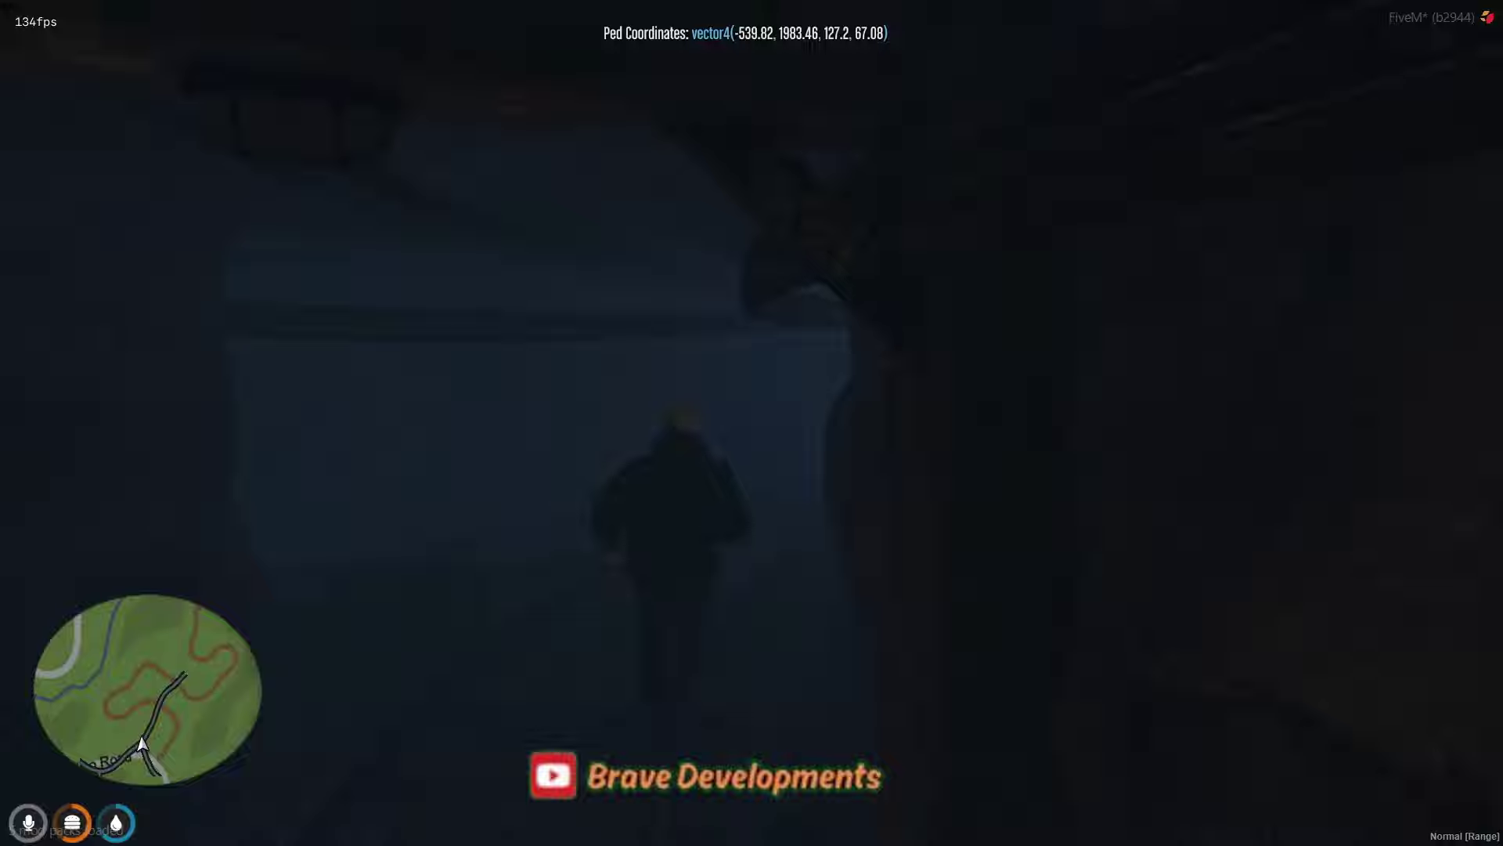
{"action": "key", "text": "w"}
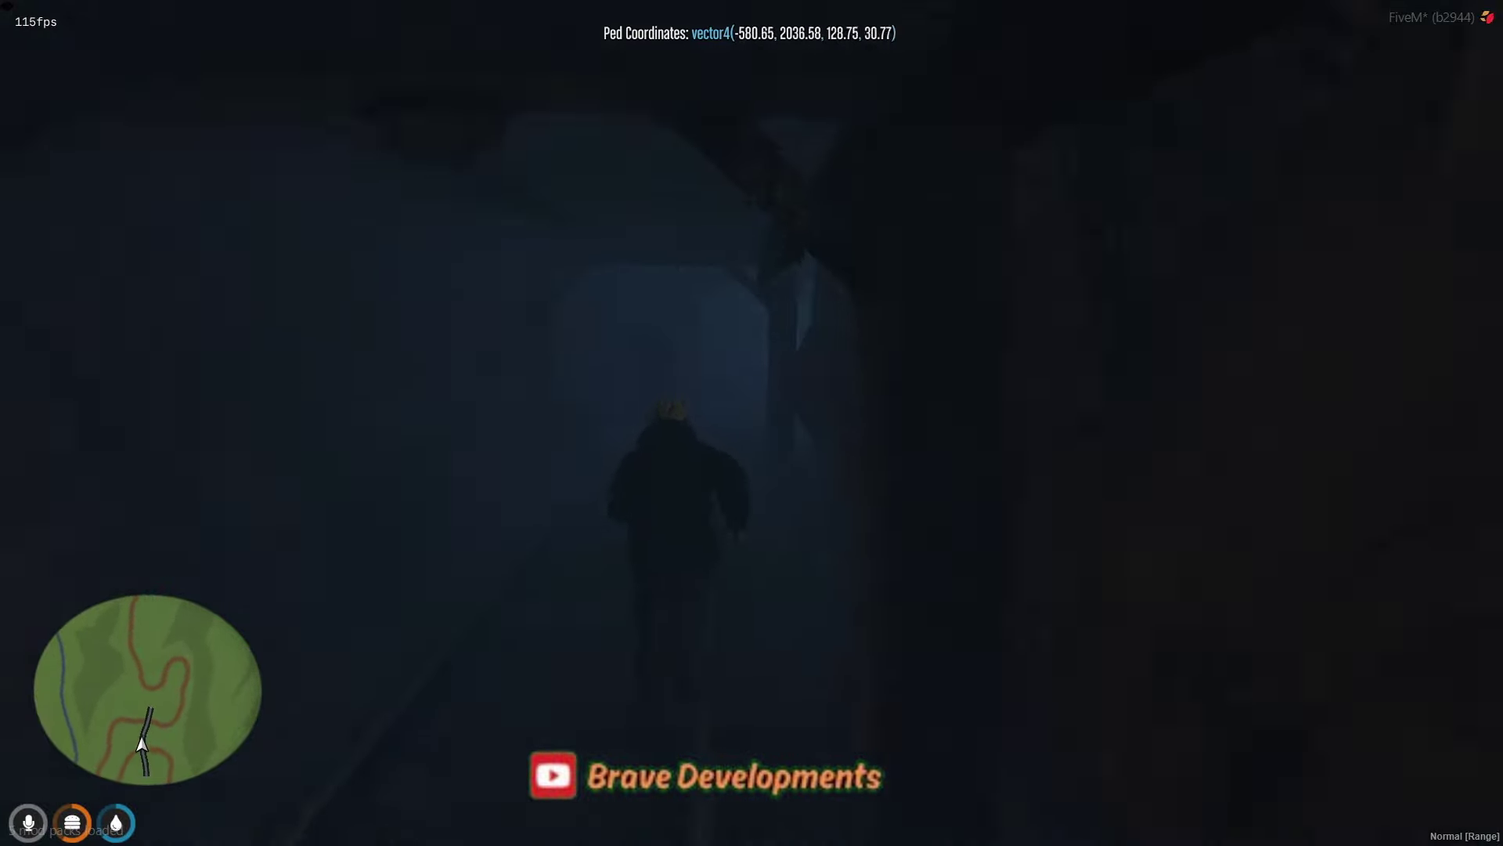
{"action": "key", "text": "w"}
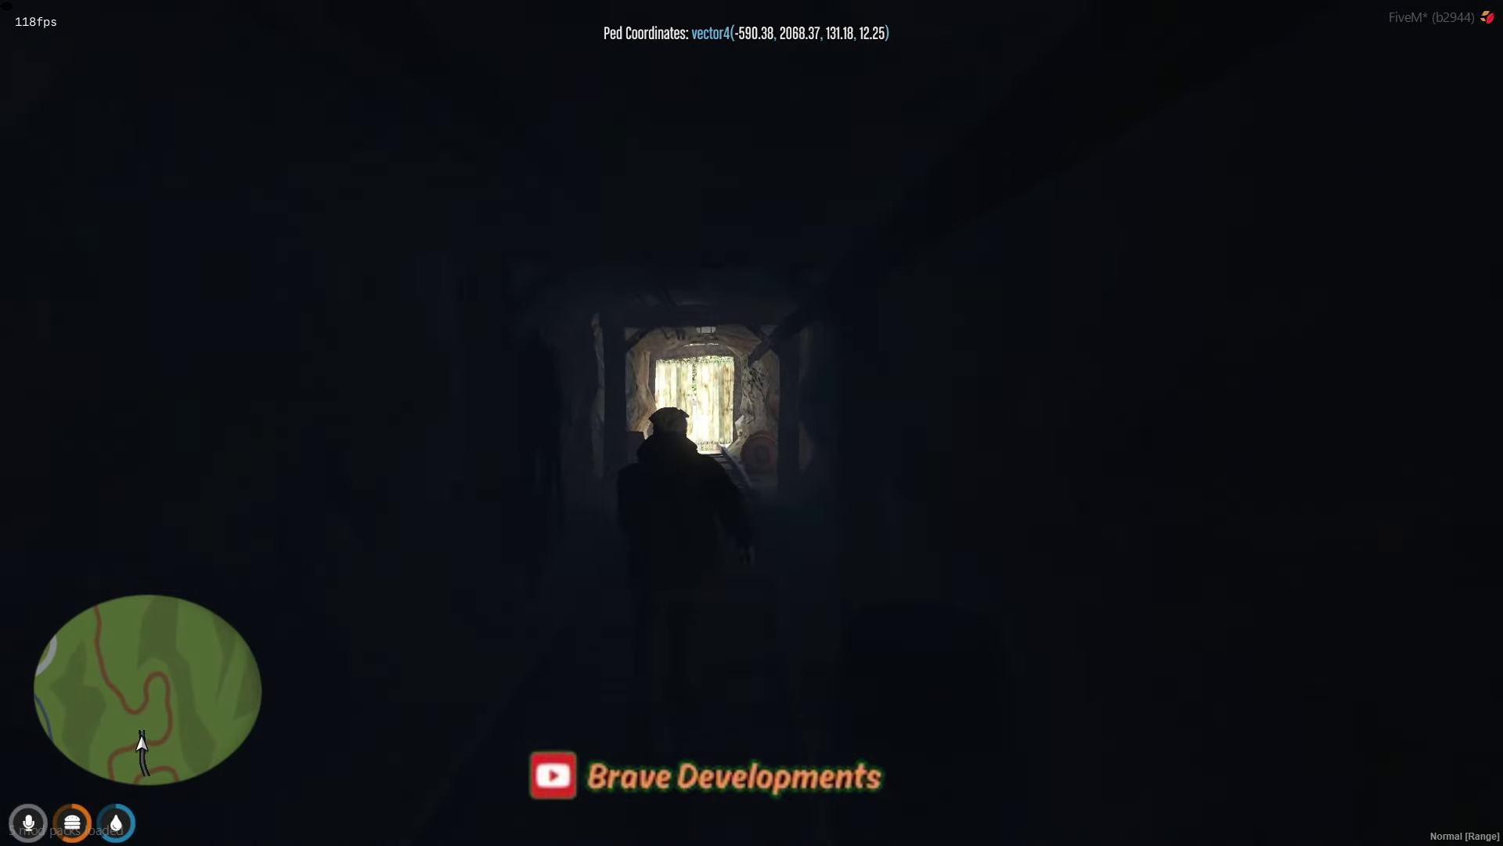
{"action": "key", "text": "w"}
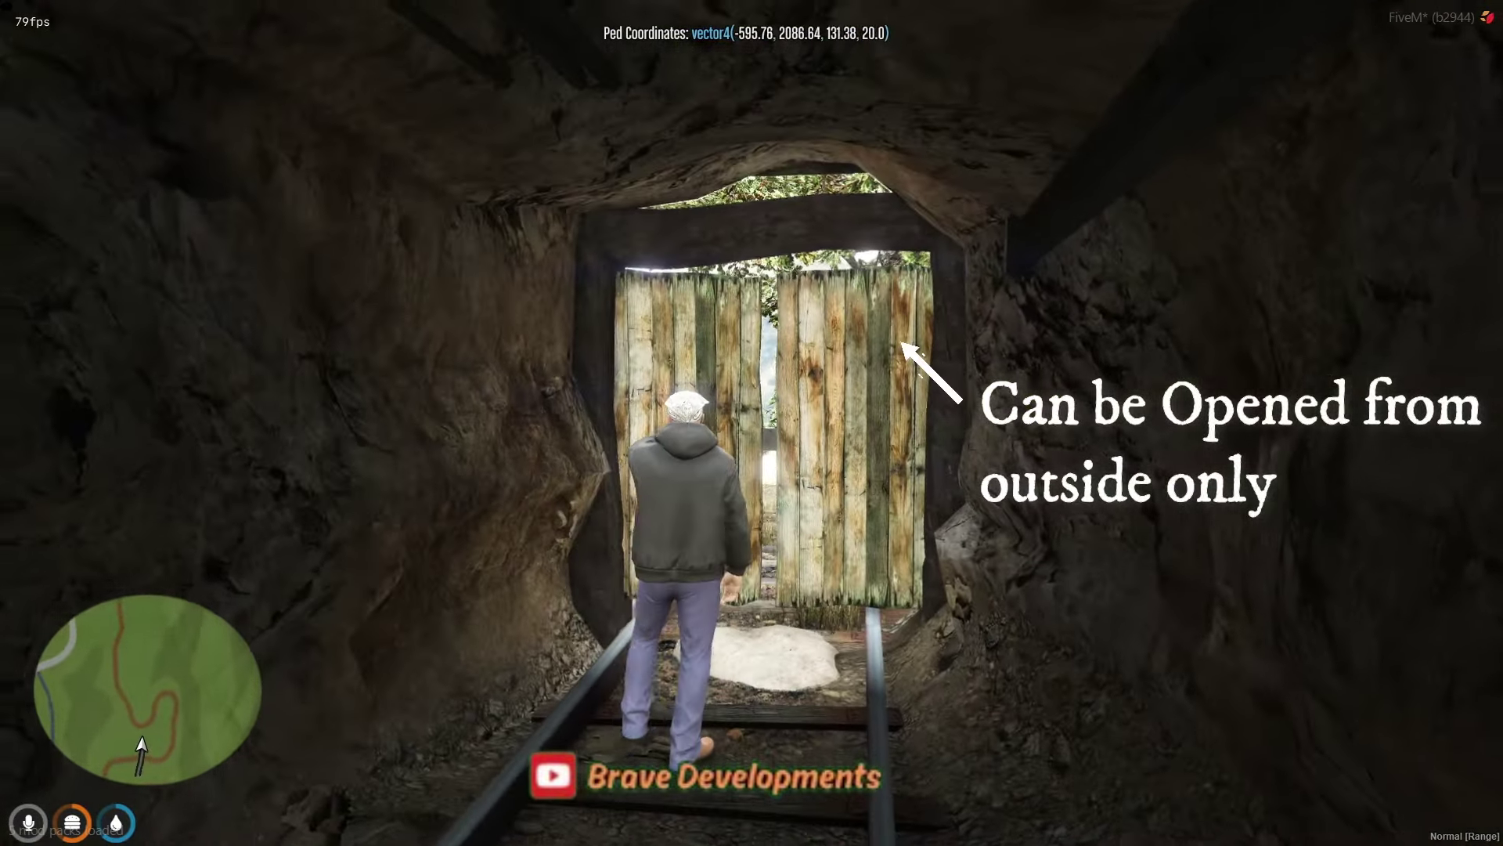
{"action": "key", "text": "s"}
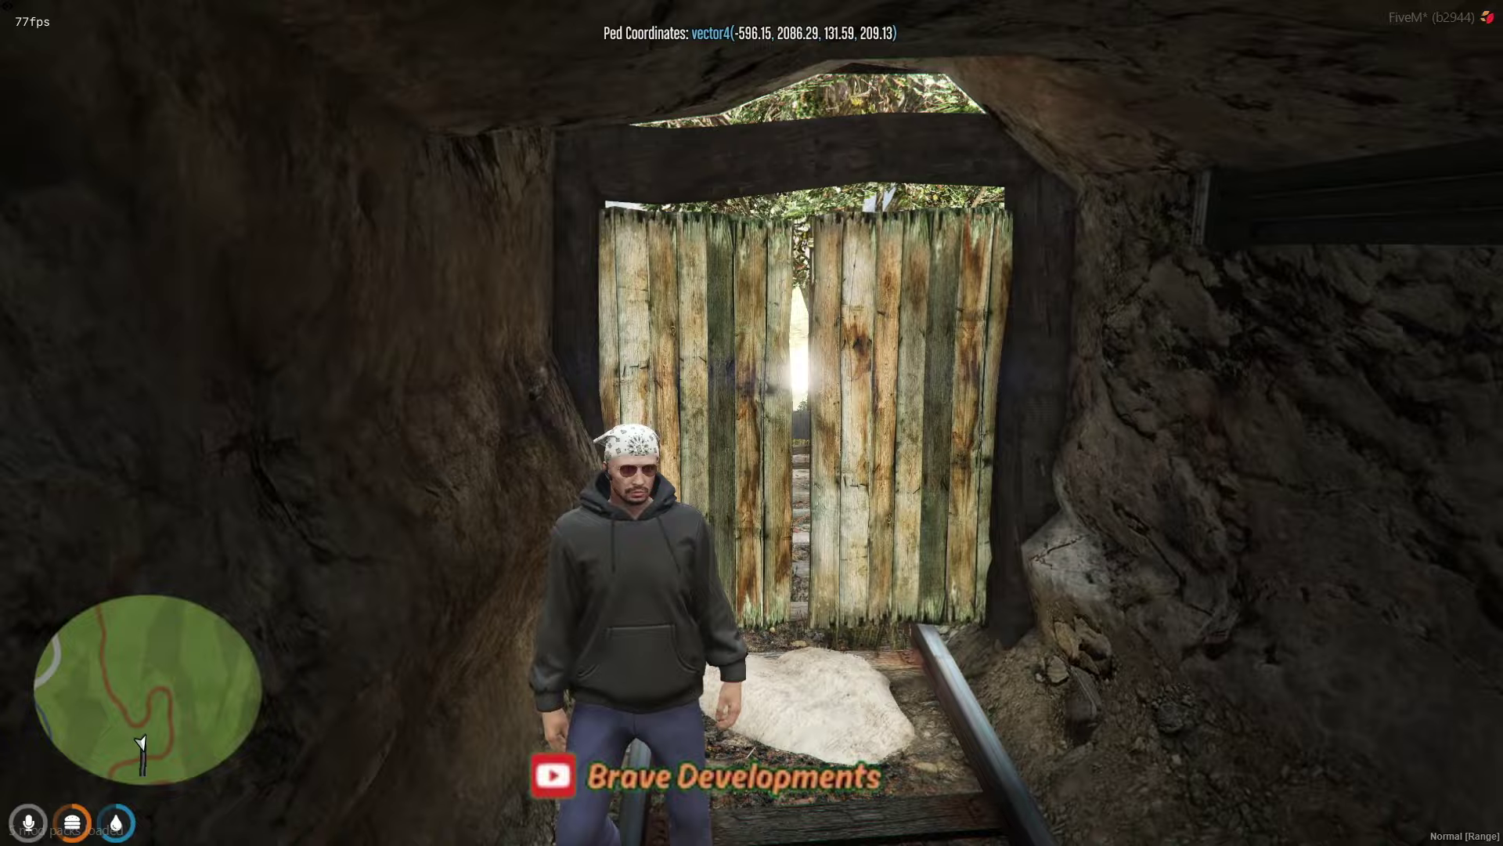
Run across the sandy ground outside Bolingbroke Penitentiary to the dirt road beside the prison fence.
{"action": "key", "text": "w"}
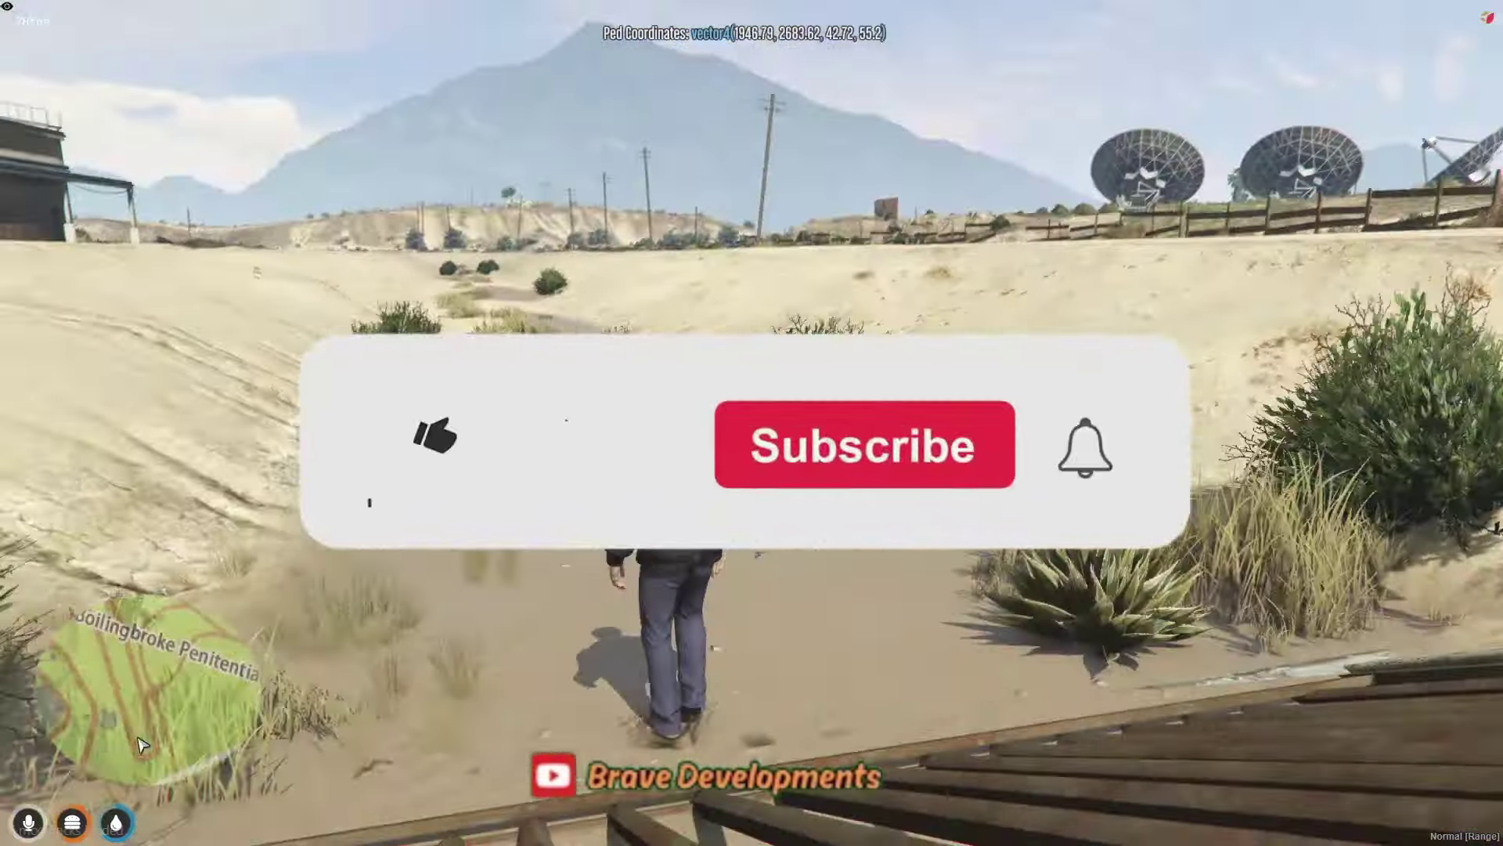
{"action": "key", "text": "shift+w"}
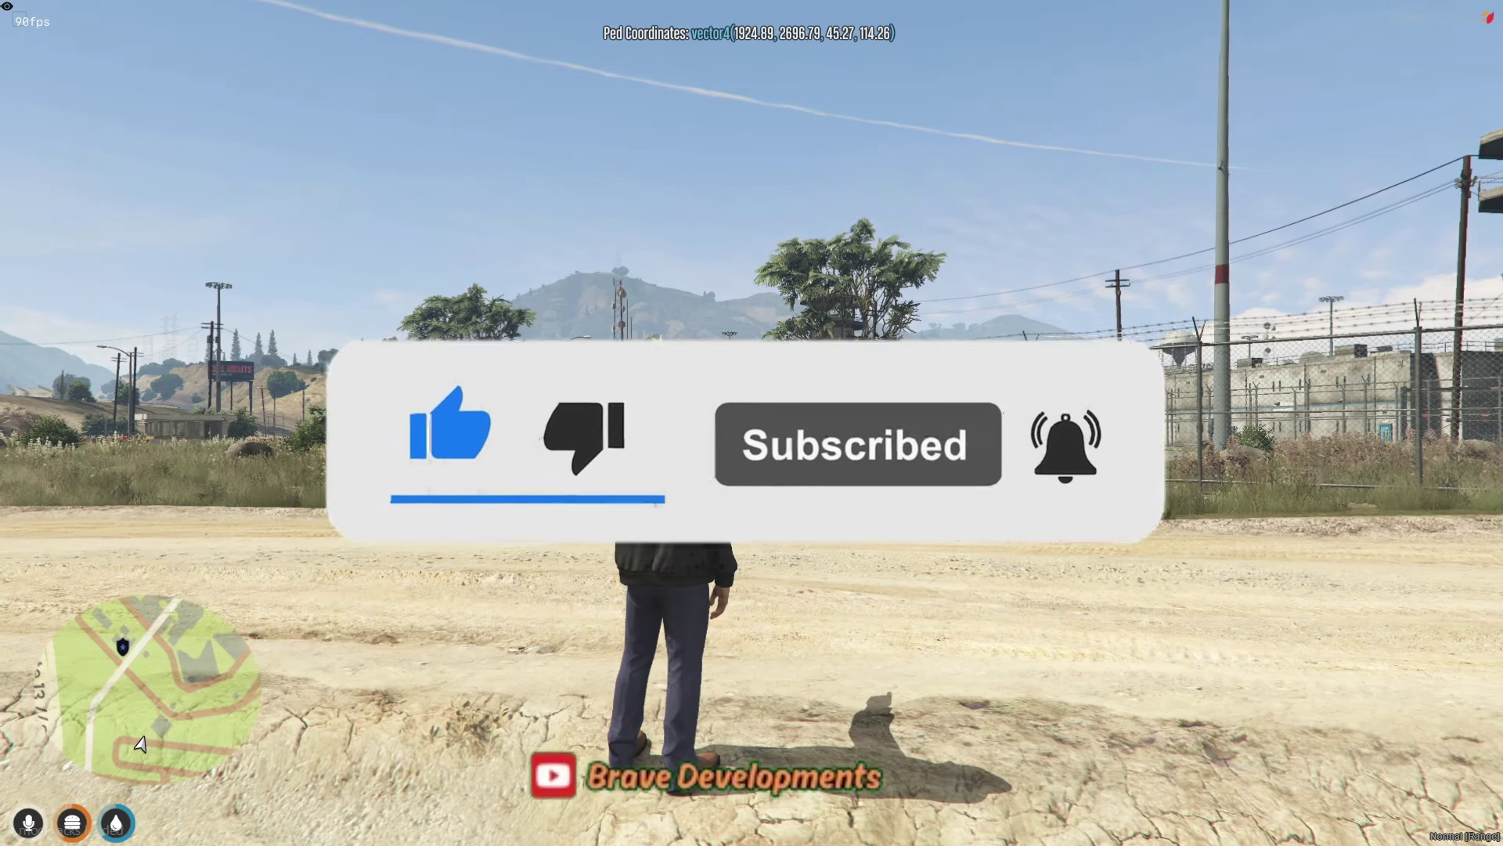
{"action": "type", "text": "t/"}
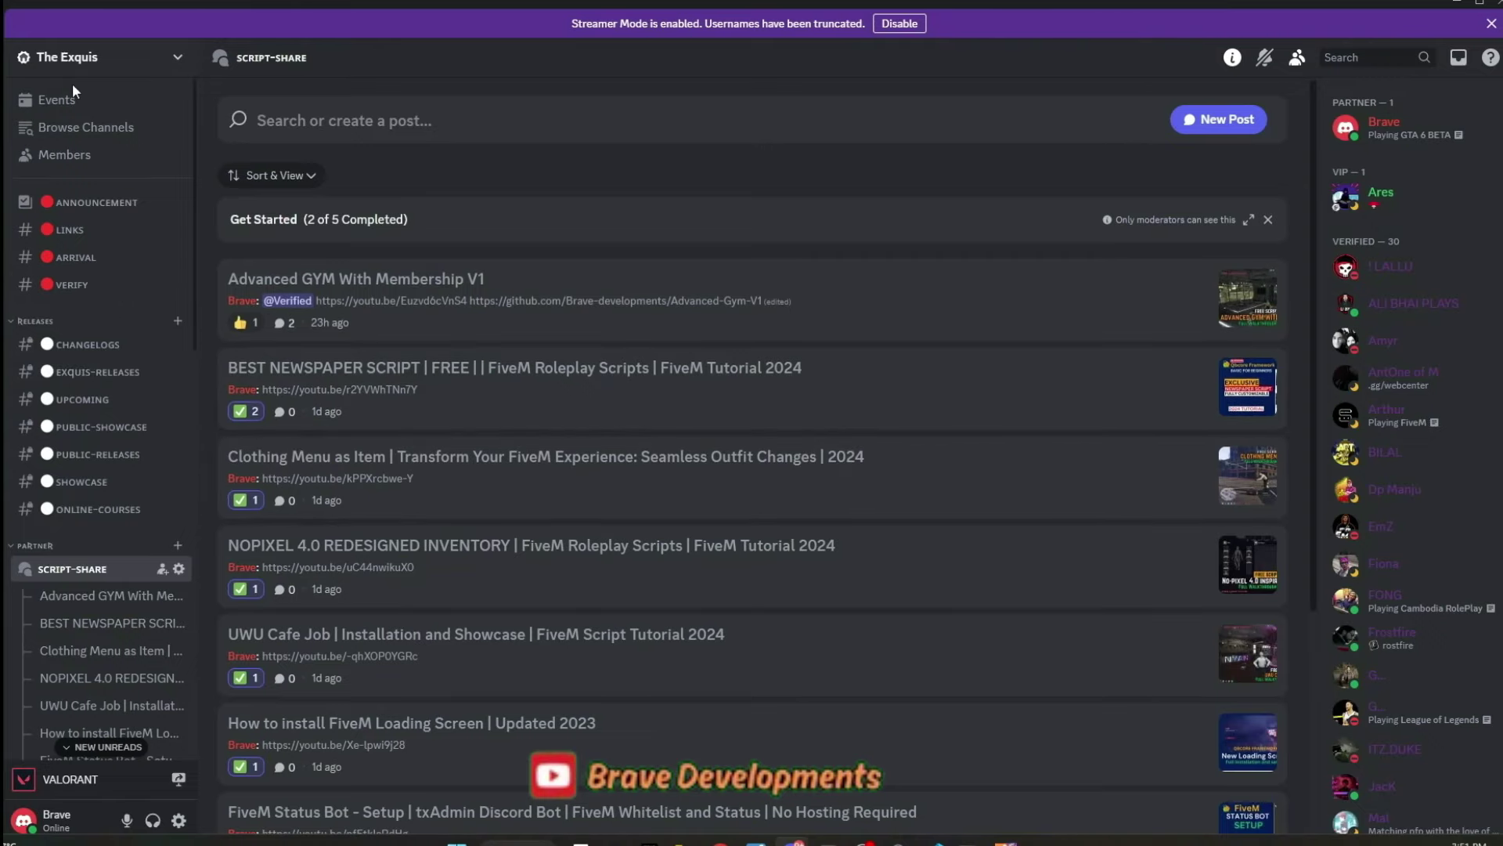
Switch to Discord, go to the CODEIN server and view its welcome channel.
{"action": "left_click", "coordinate": [92, 67]}
{"action": "left_click", "coordinate": [70, 59]}
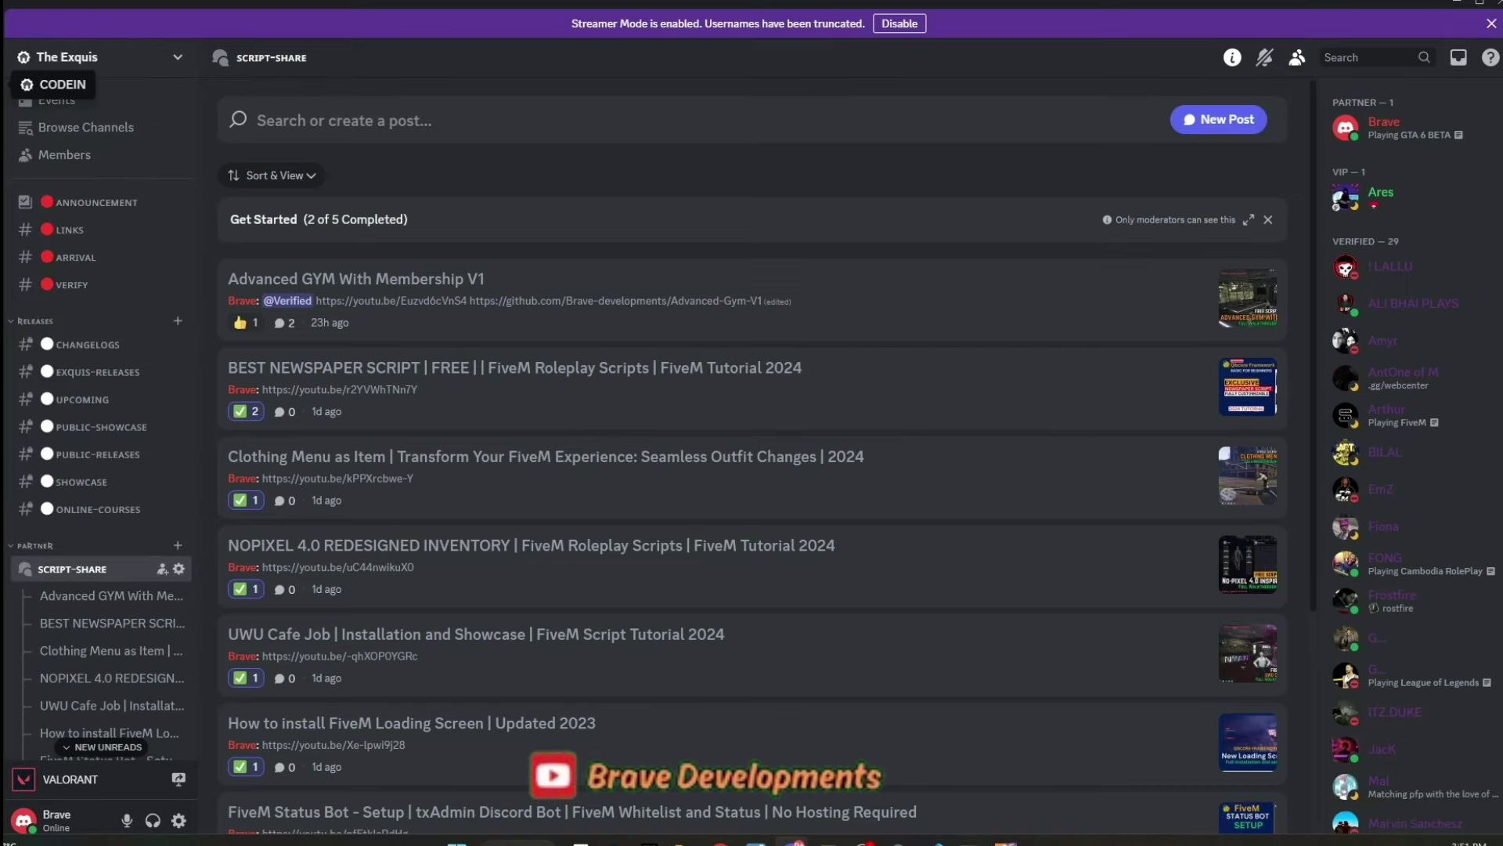
{"action": "left_click", "coordinate": [3, 84]}
{"action": "left_click", "coordinate": [89, 307]}
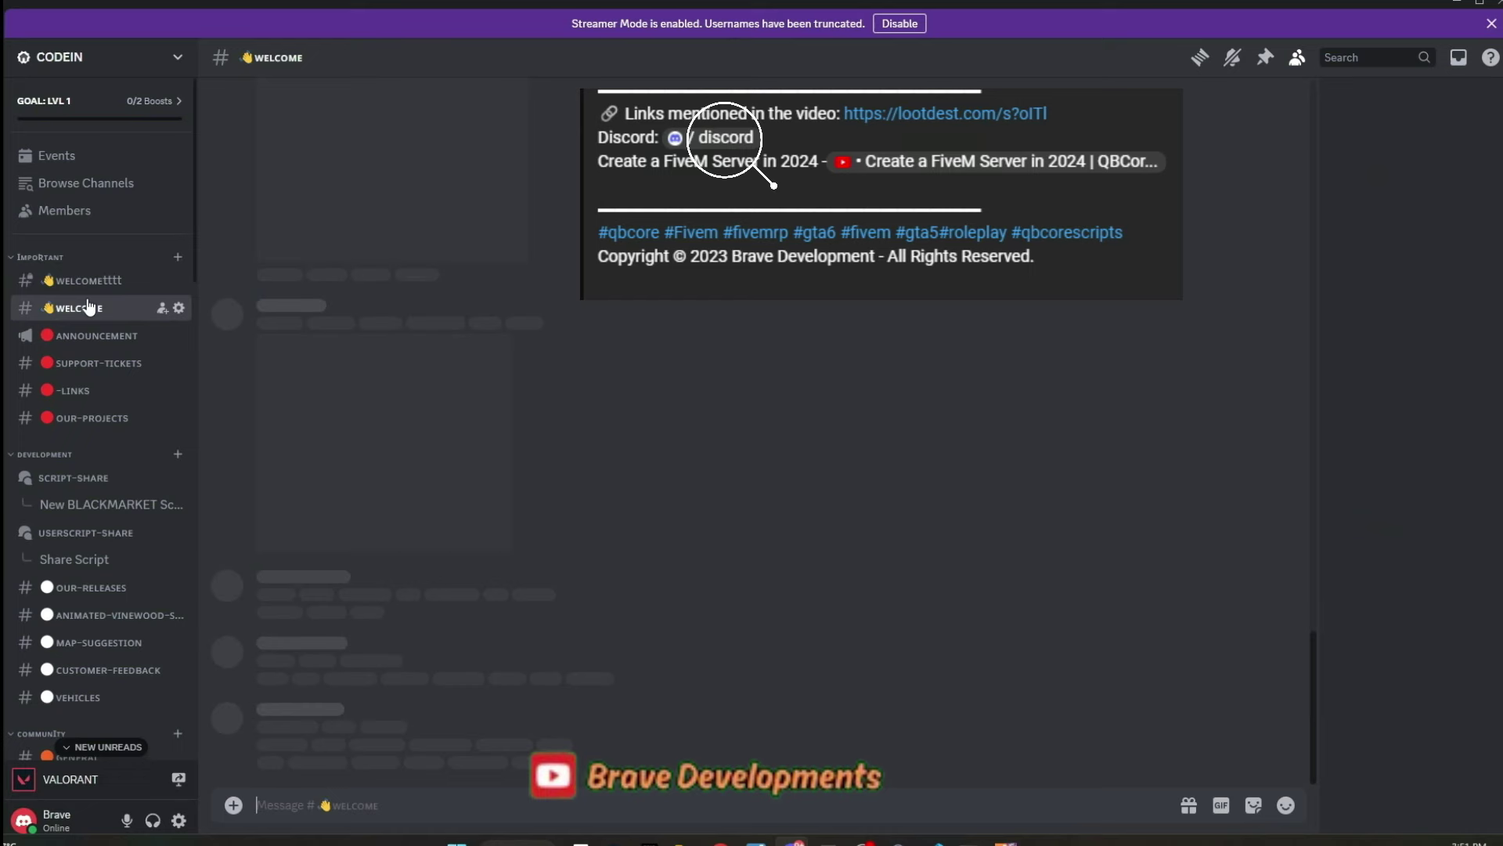
{"action": "scroll", "coordinate": [125, 501], "scroll_direction": "down", "scroll_amount": 2}
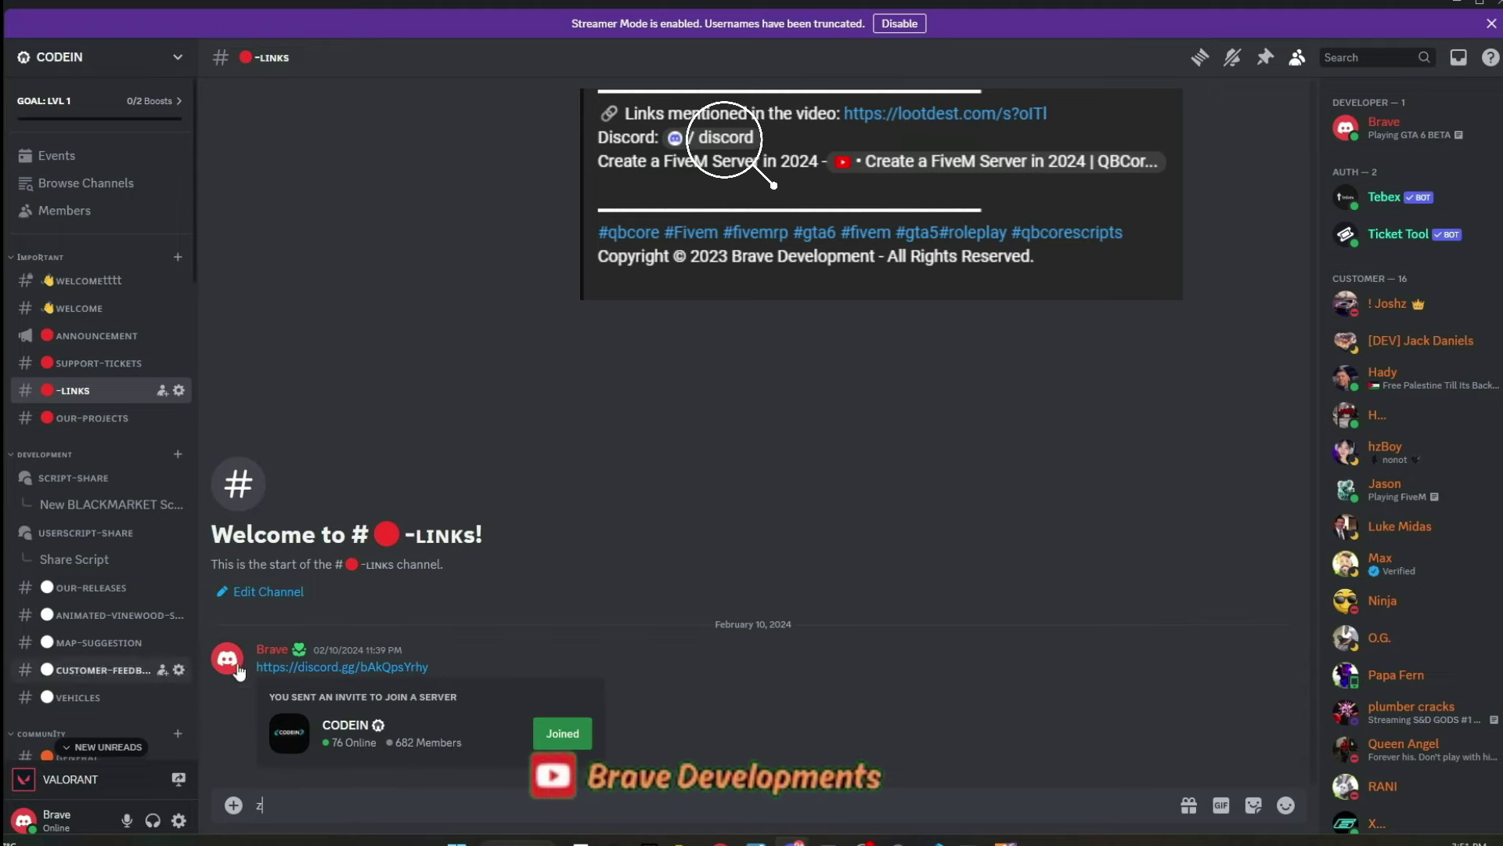
Look through the vehicles channel and the older messages in the general channel of the CODEIN server.
{"action": "left_click", "coordinate": [78, 697]}
{"action": "scroll", "coordinate": [107, 531], "scroll_direction": "down", "scroll_amount": 4}
{"action": "scroll", "coordinate": [108, 531], "scroll_direction": "down", "scroll_amount": 2}
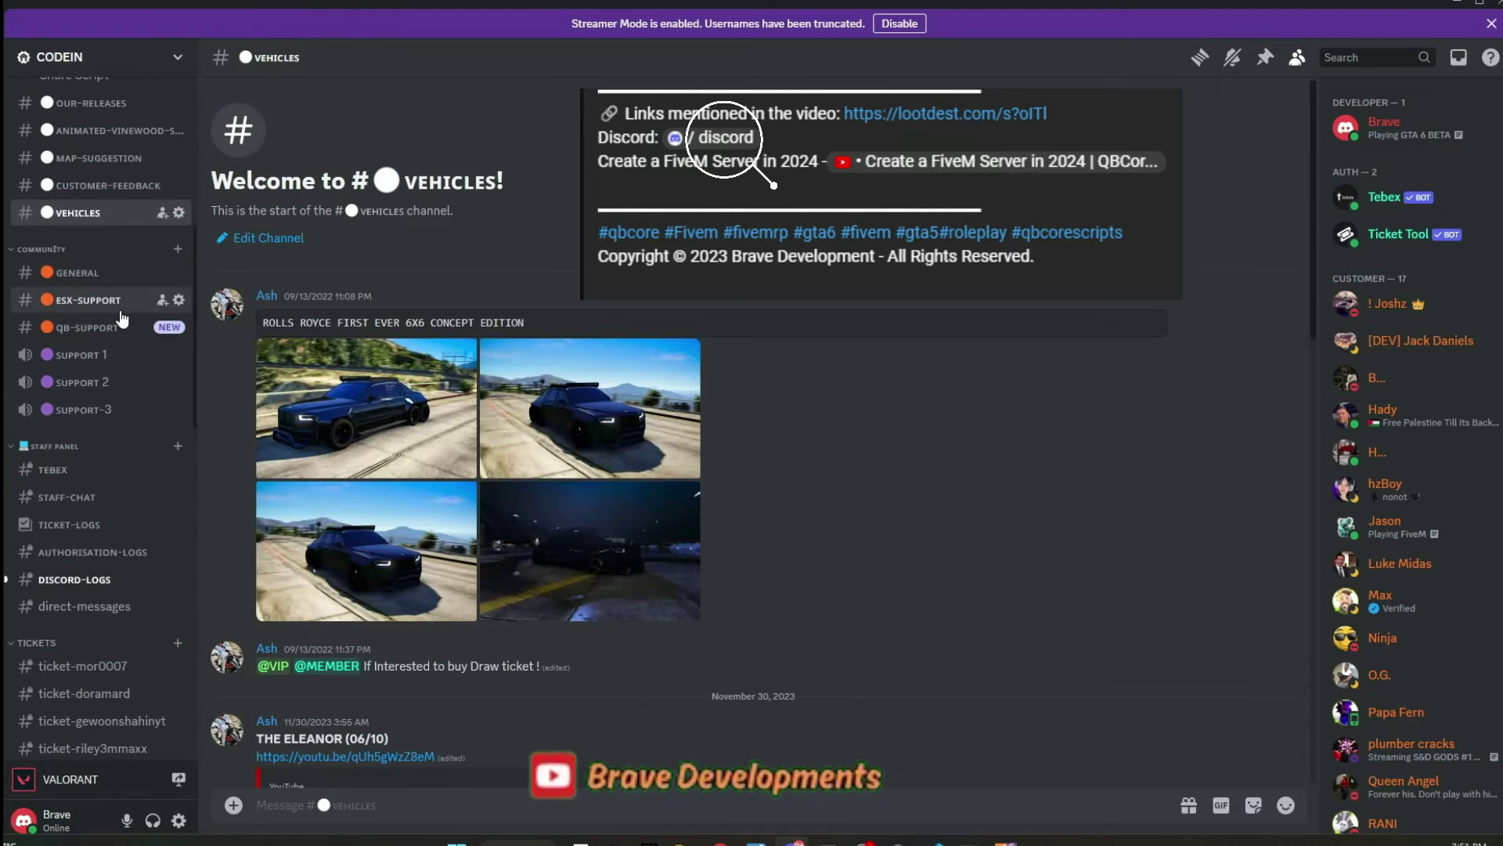
{"action": "left_click", "coordinate": [114, 335]}
{"action": "left_click", "coordinate": [100, 284]}
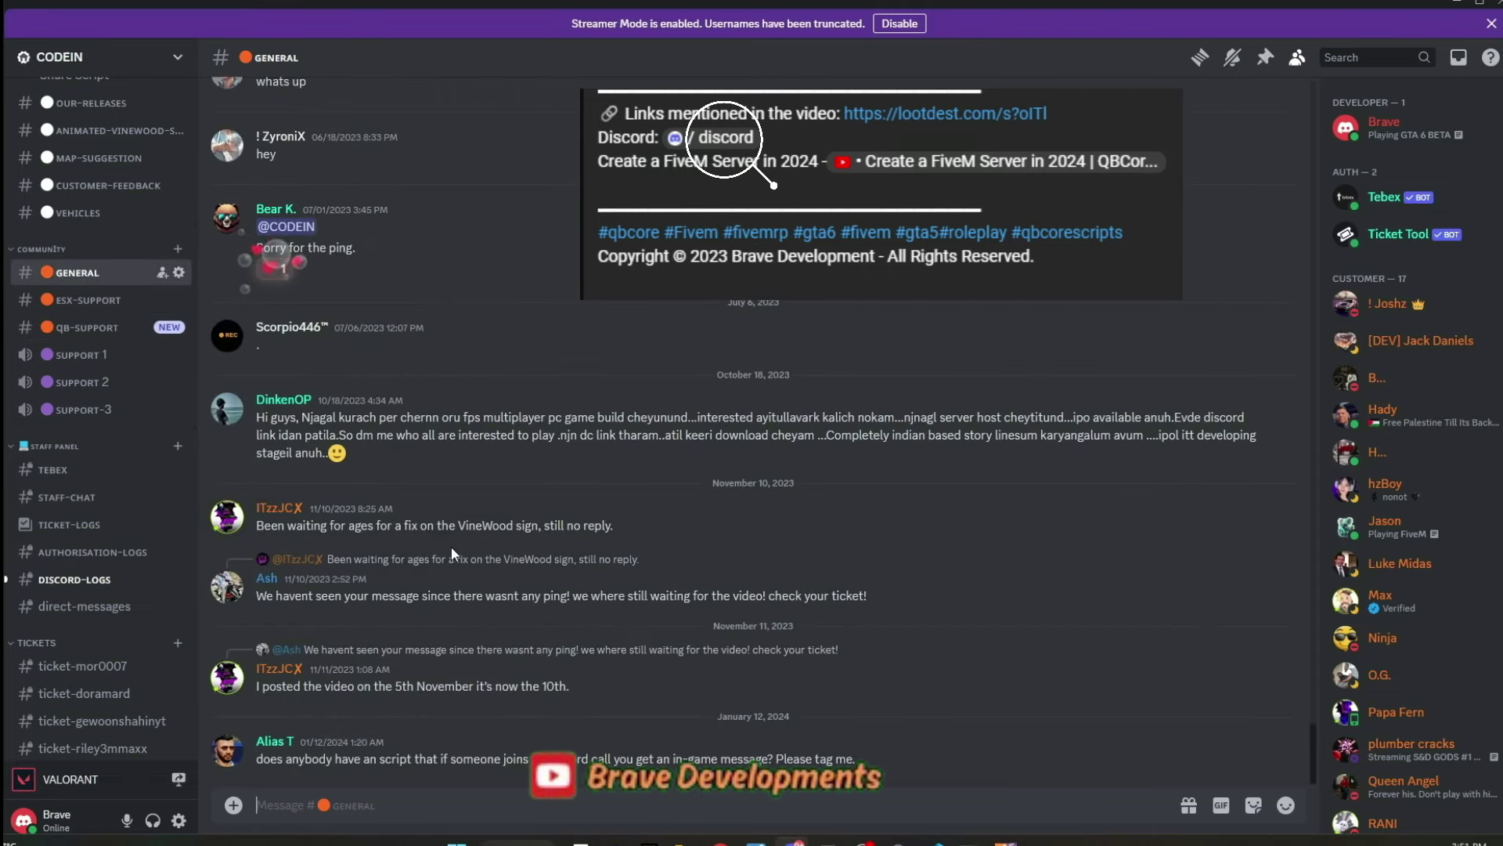
{"action": "scroll", "coordinate": [449, 546], "scroll_direction": "up", "scroll_amount": 5}
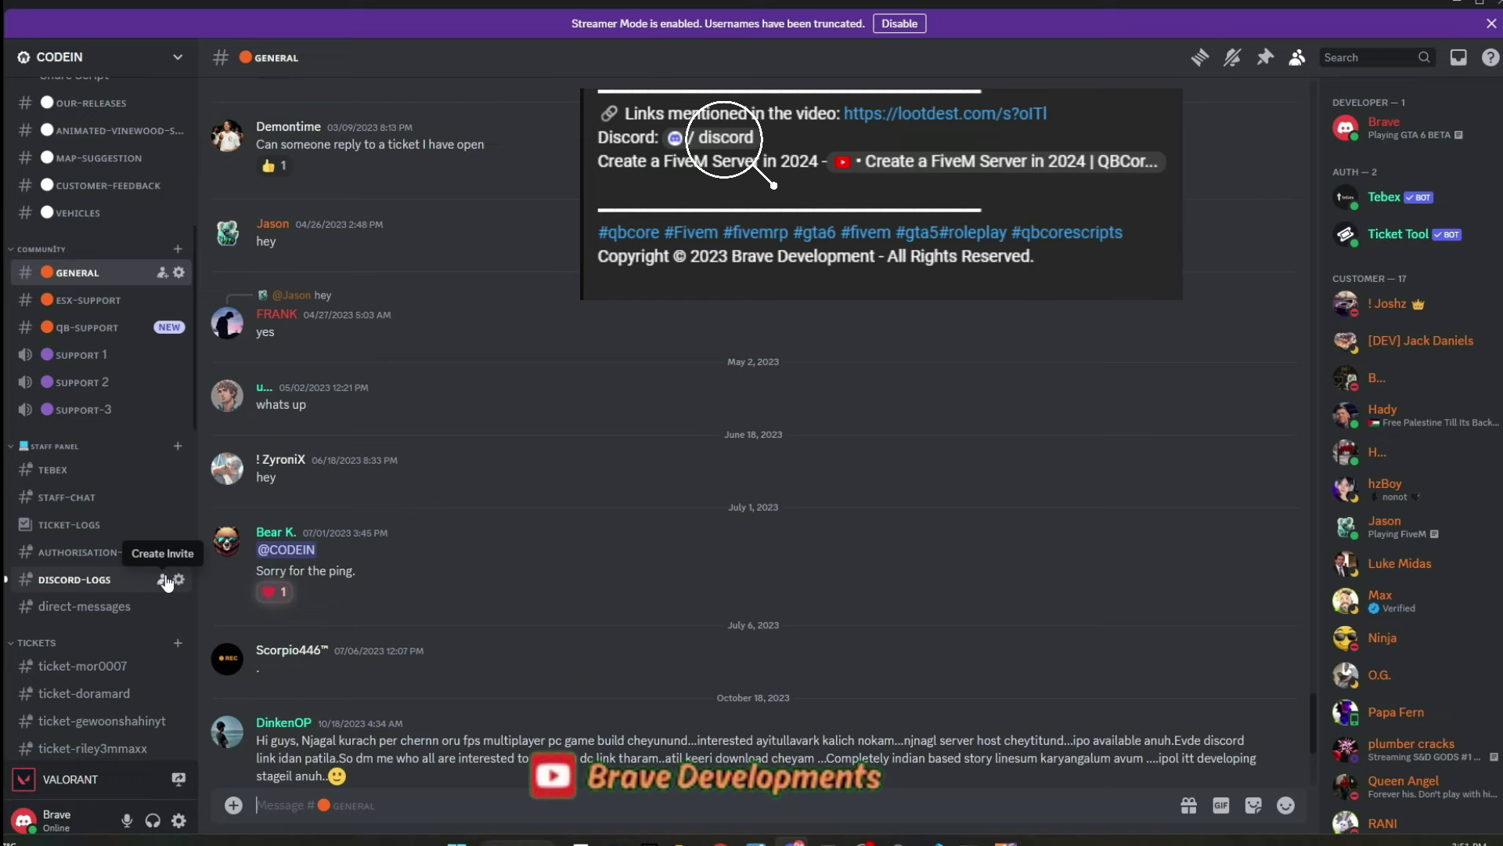
{"action": "scroll", "coordinate": [164, 577], "scroll_direction": "up", "scroll_amount": 5}
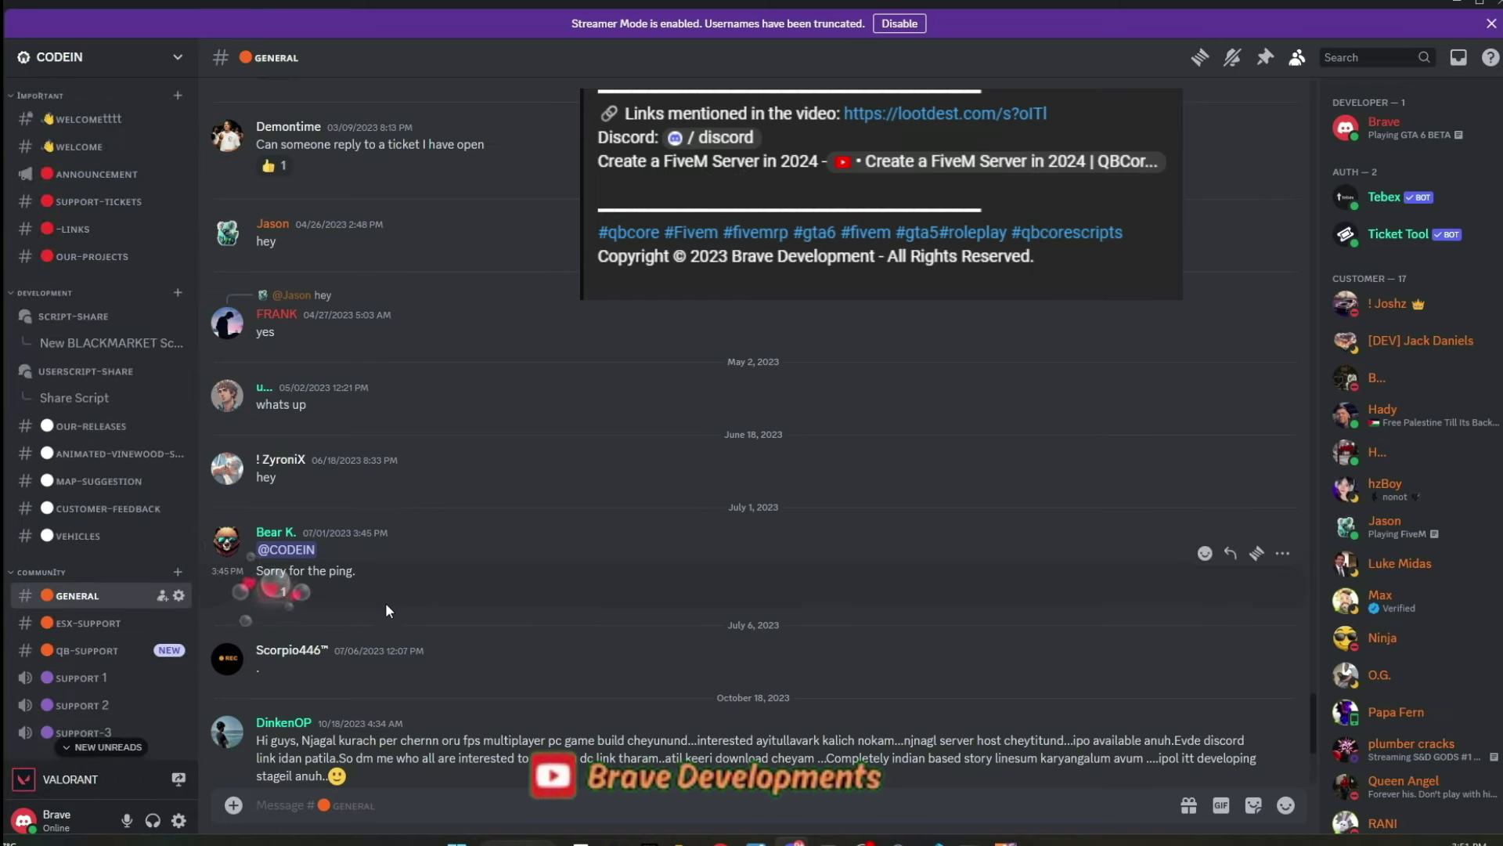
Review the New BLACKMARKET Script 2023 post in script-share with its video and GitHub links, and check userscript-share.
{"action": "left_click", "coordinate": [112, 344]}
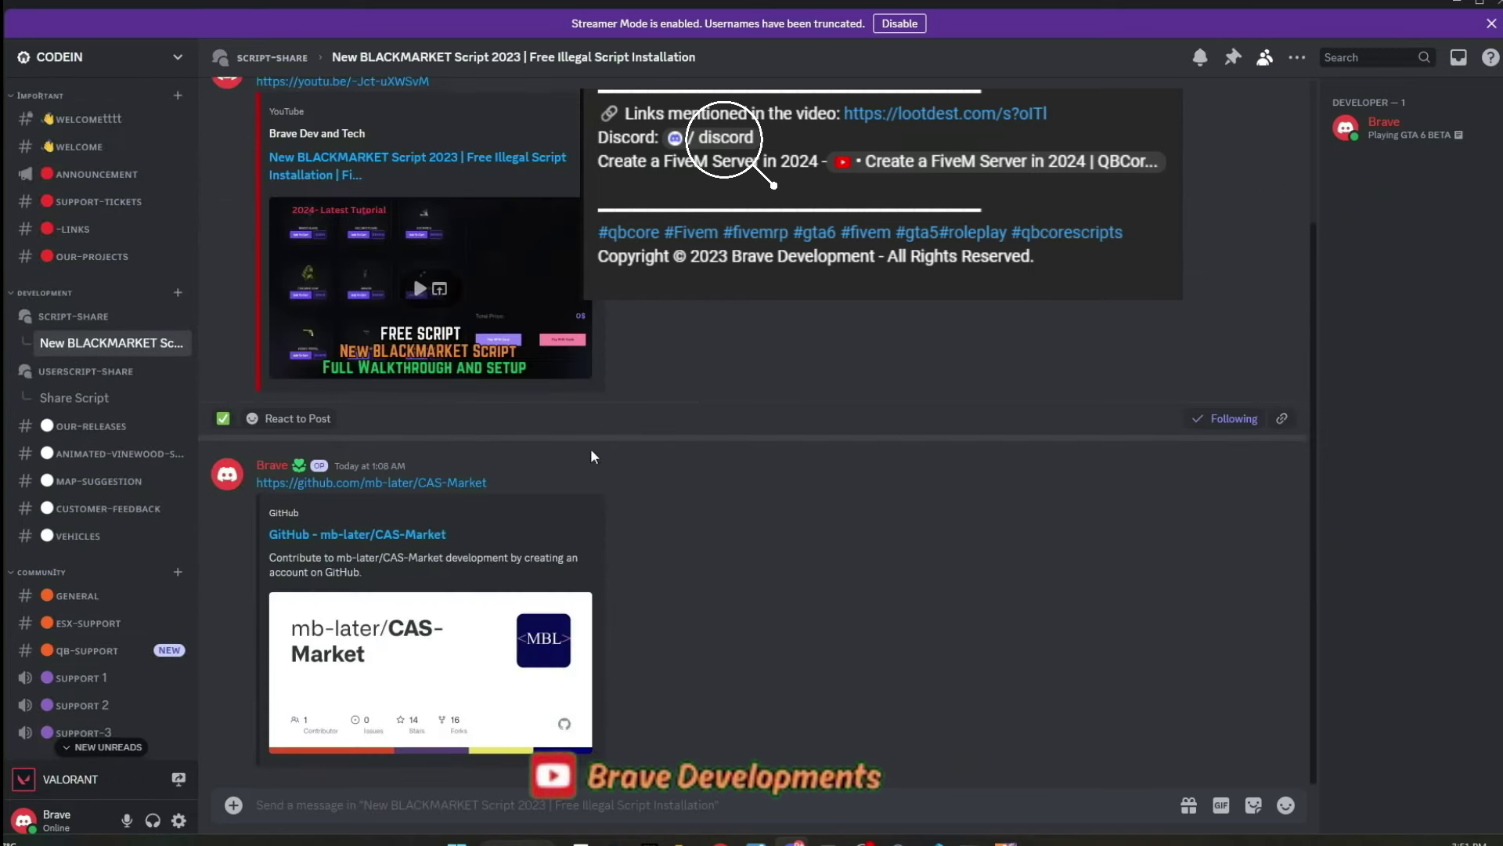
{"action": "scroll", "coordinate": [548, 470], "scroll_direction": "up", "scroll_amount": 3}
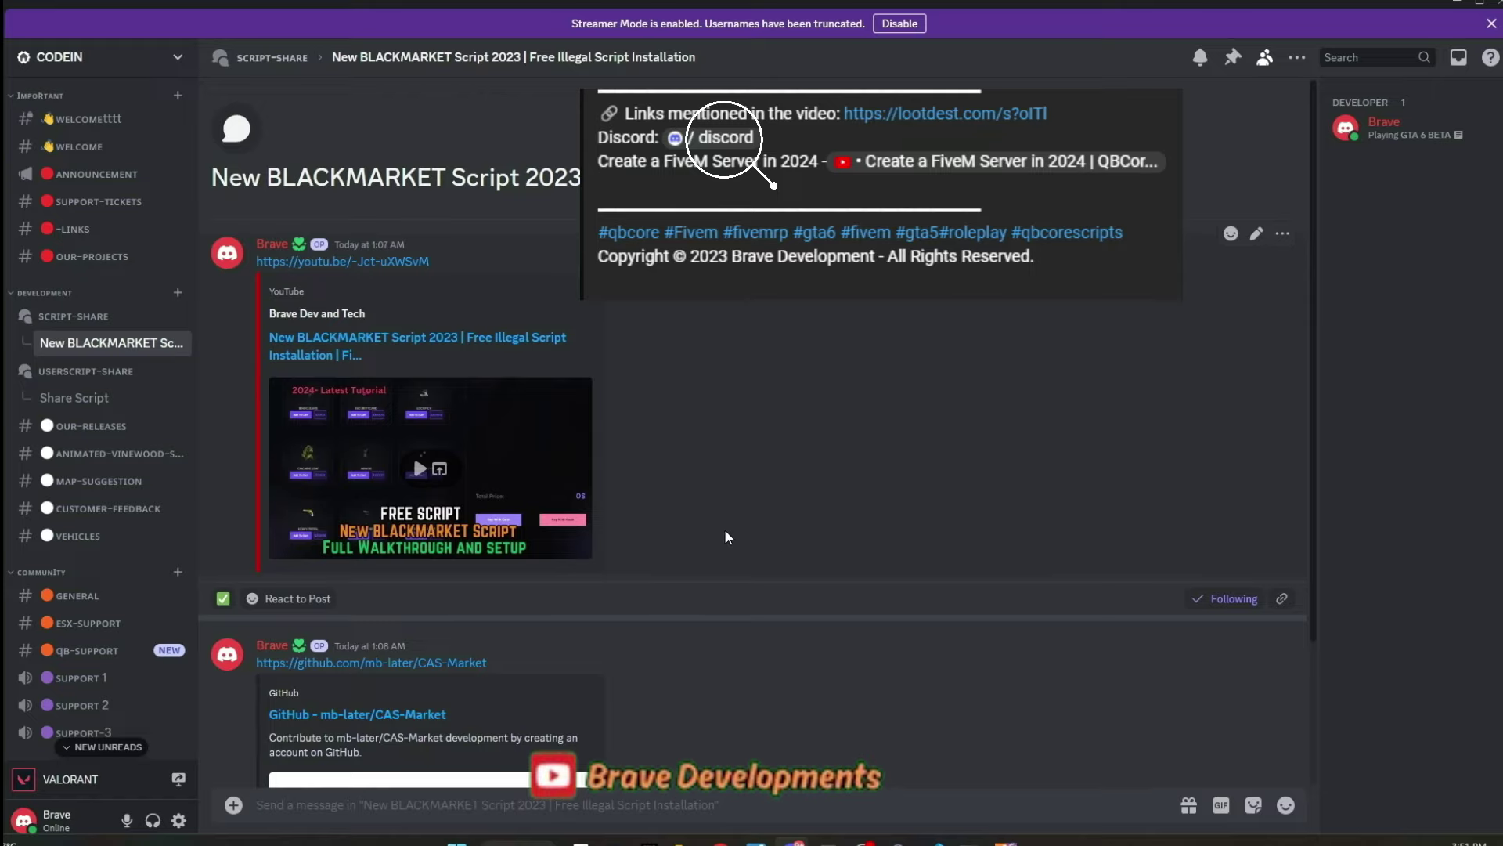
{"action": "scroll", "coordinate": [518, 486], "scroll_direction": "down", "scroll_amount": 3}
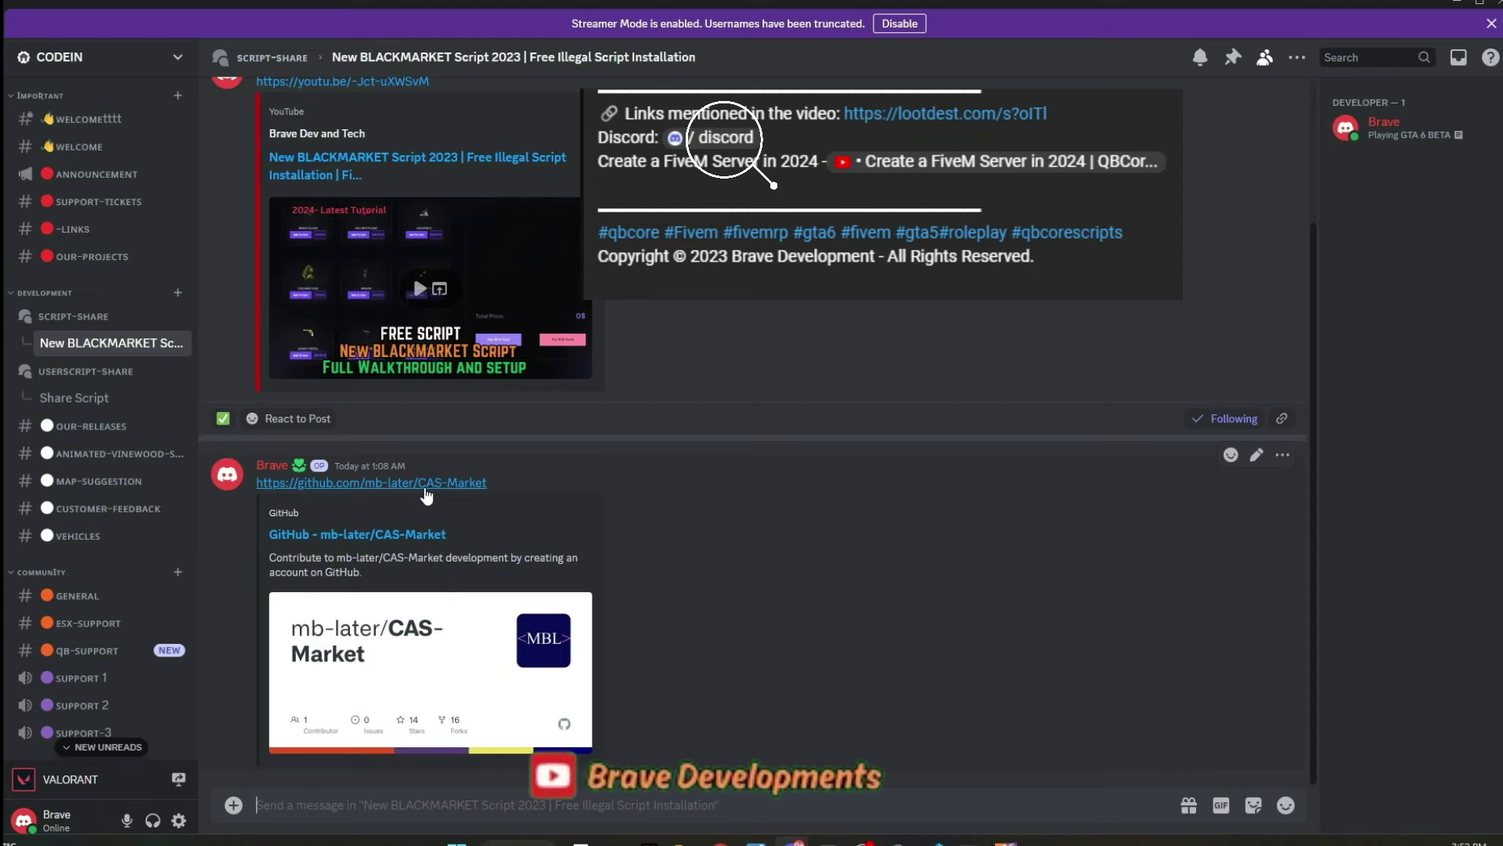
{"action": "left_click", "coordinate": [116, 372]}
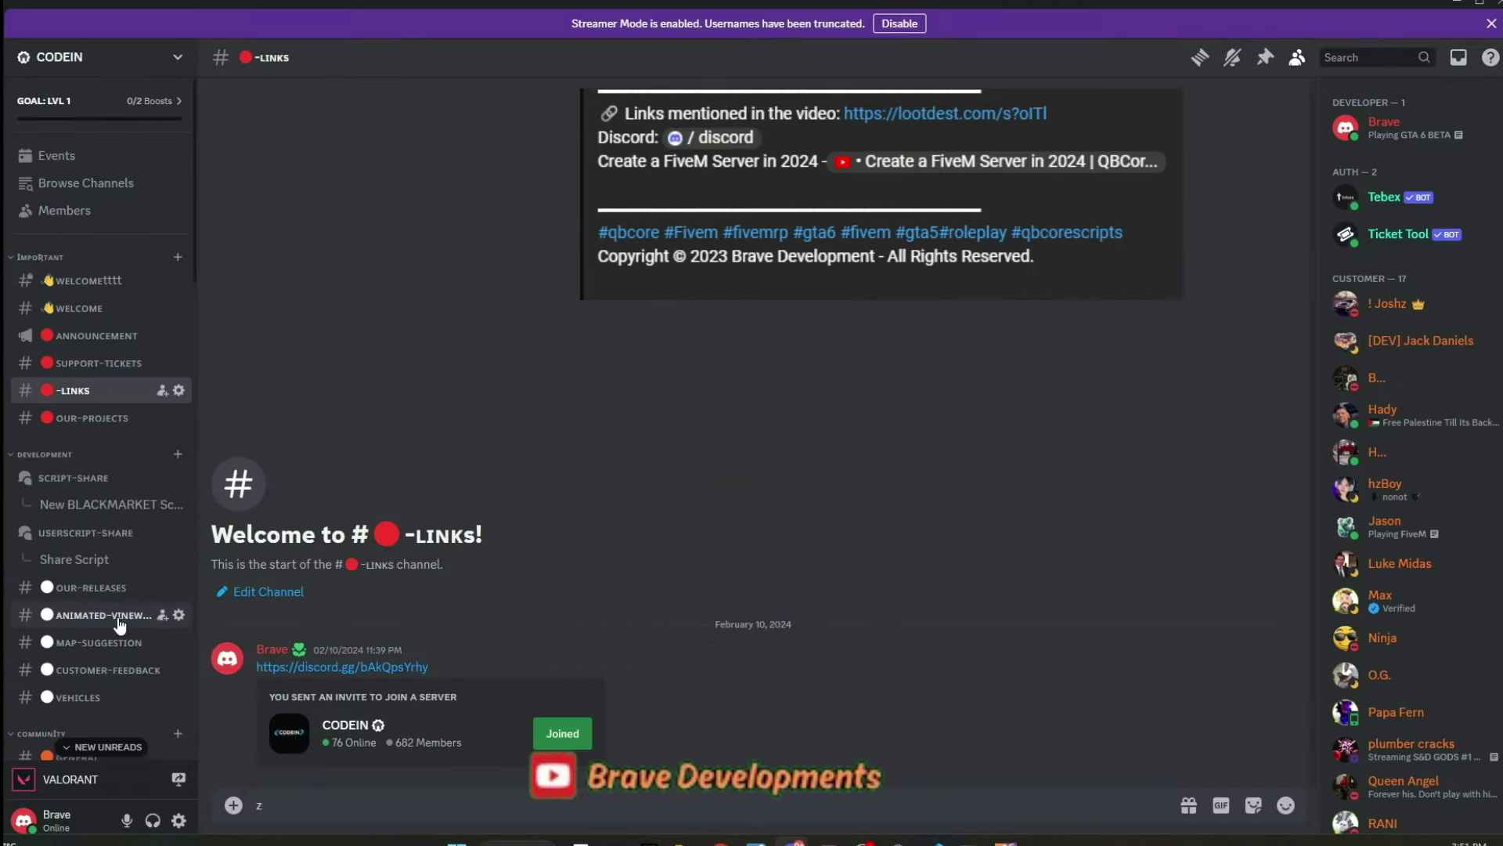
Browse the animated-vinewood-sign and map-suggestion channels and read through the posts in our-releases.
{"action": "left_click", "coordinate": [119, 619]}
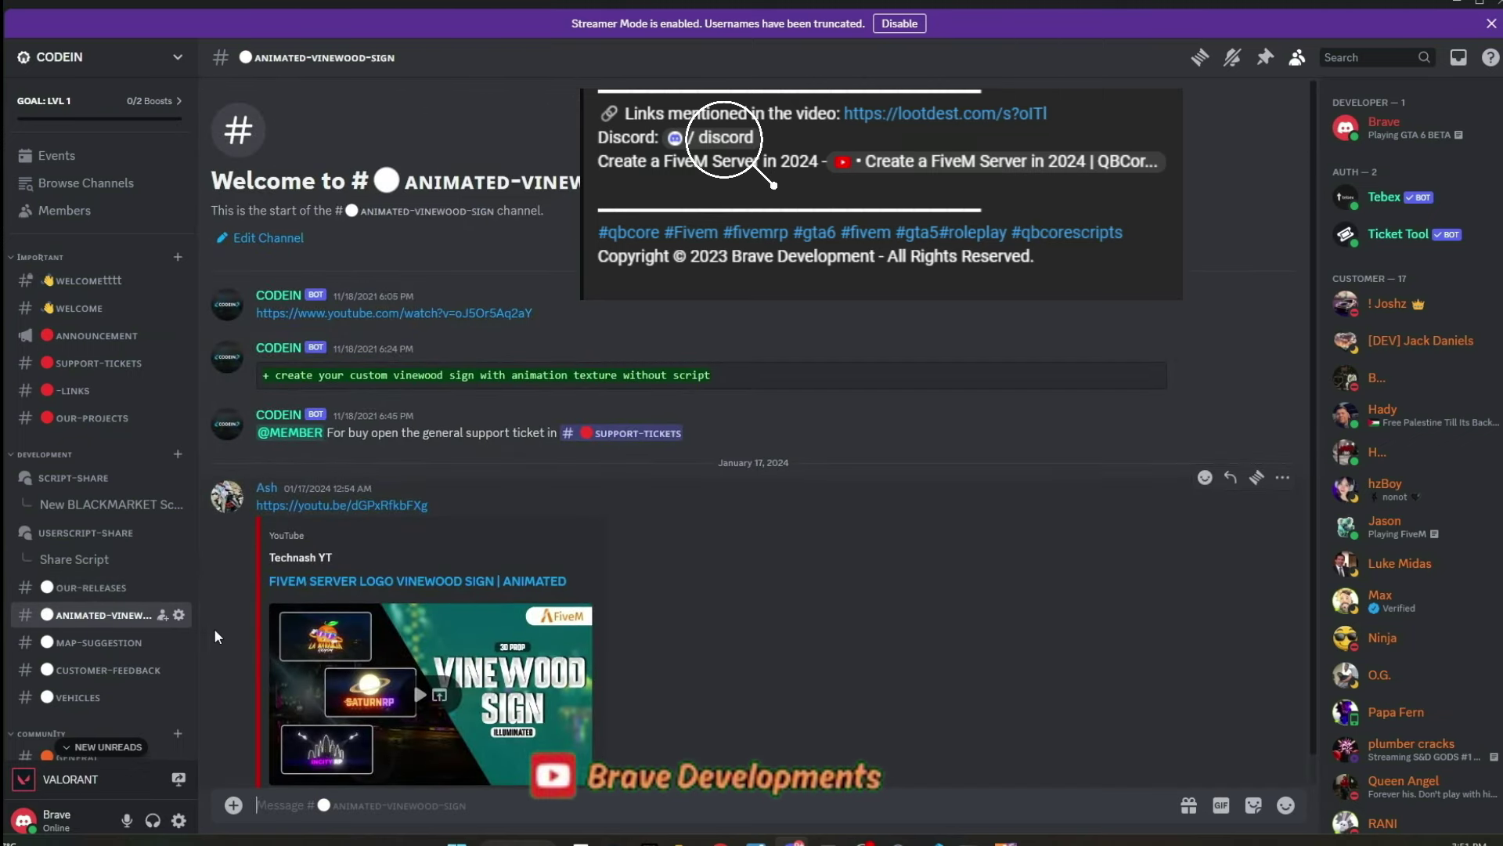
{"action": "left_click", "coordinate": [99, 642]}
{"action": "left_click", "coordinate": [116, 589]}
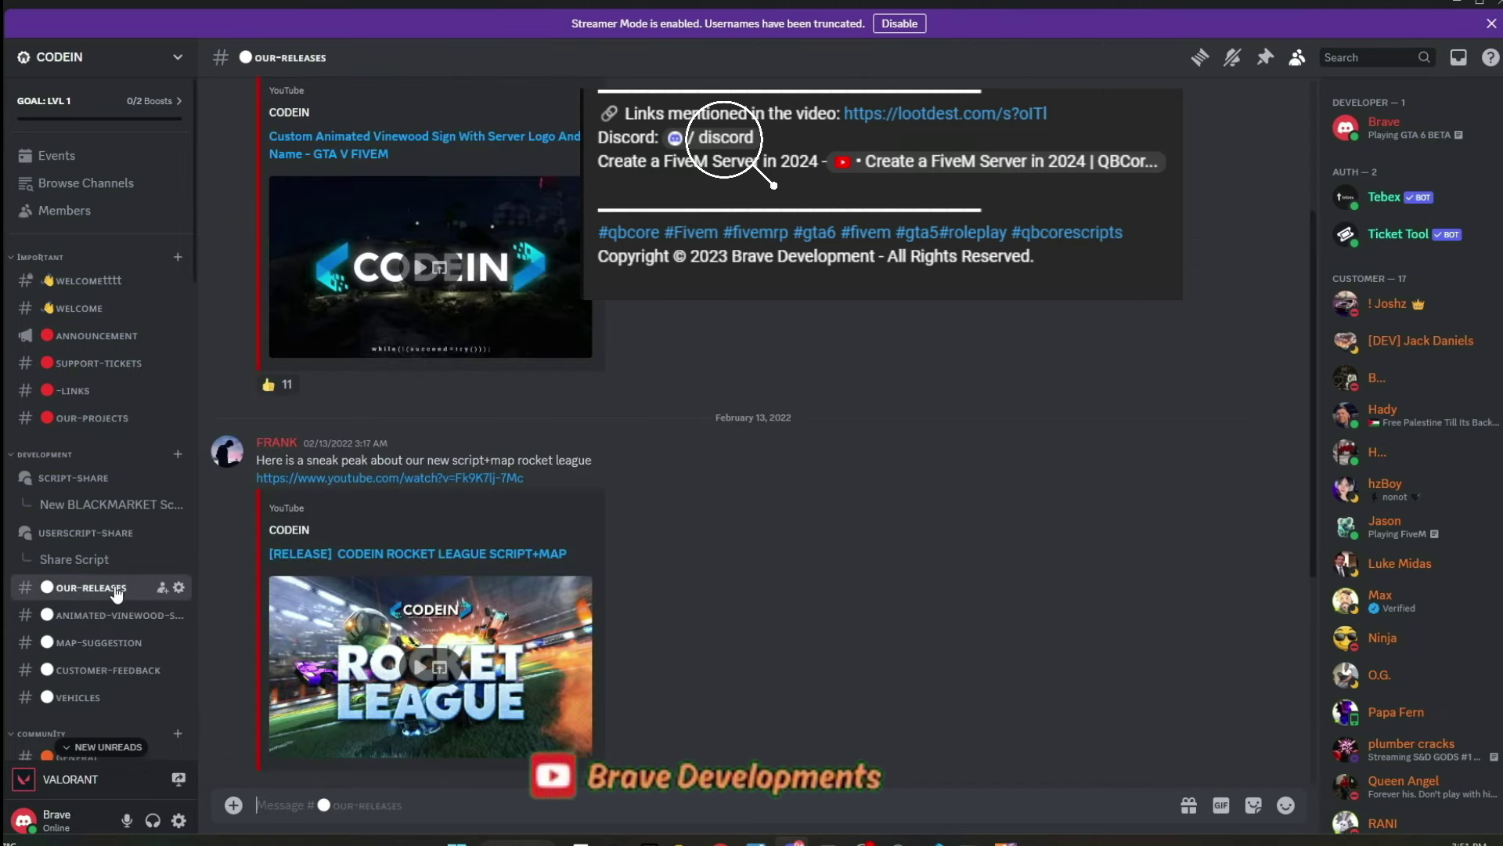
{"action": "scroll", "coordinate": [490, 635], "scroll_direction": "up", "scroll_amount": 3}
{"action": "scroll", "coordinate": [490, 636], "scroll_direction": "down", "scroll_amount": 6}
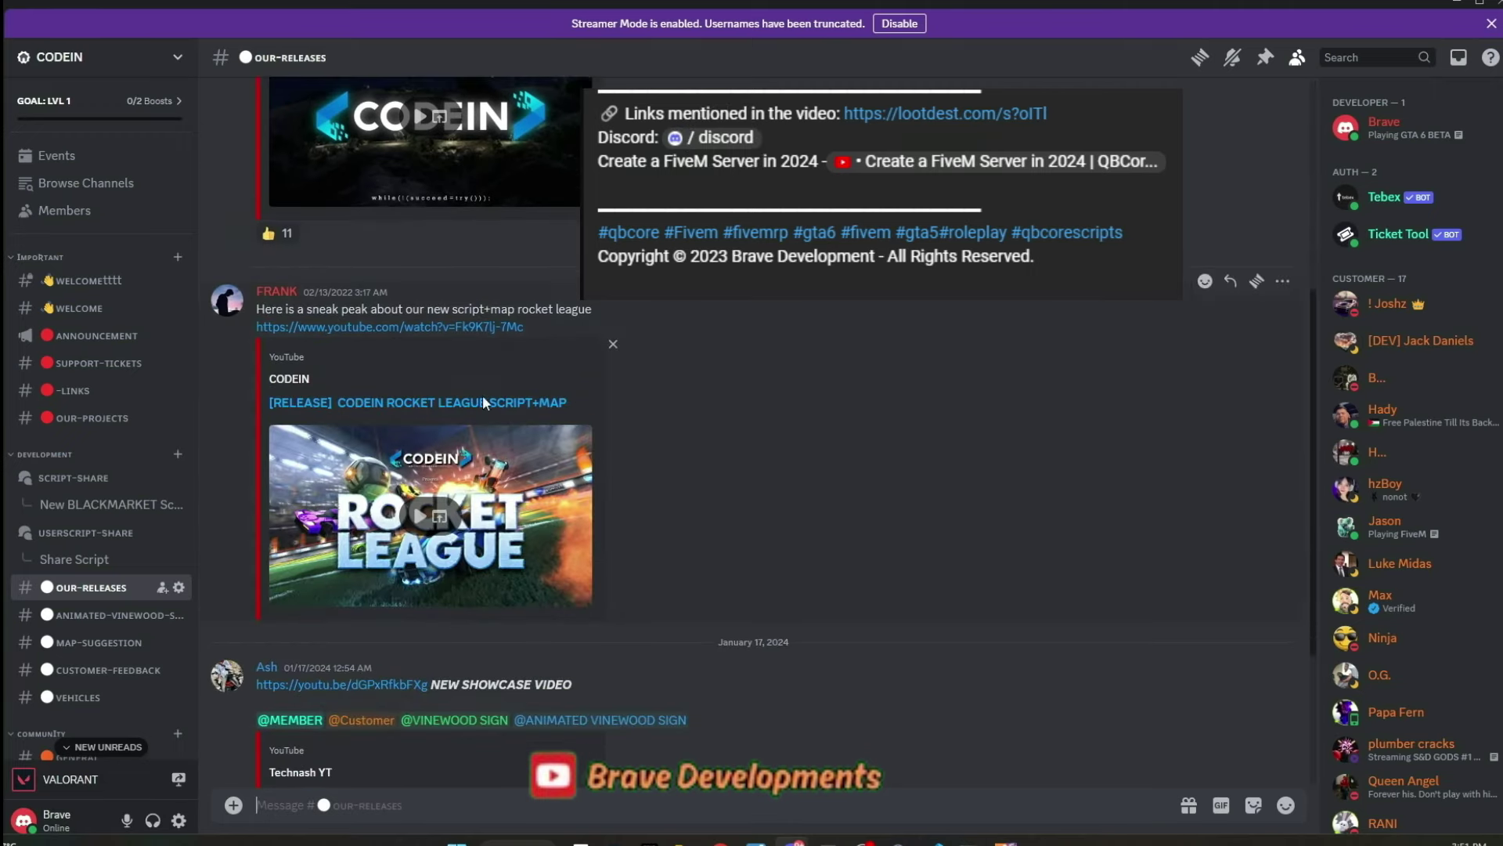
Check the map-suggestion, customer-feedback and vehicles channels, and revisit the post in animated-vinewood-sign.
{"action": "left_click", "coordinate": [94, 646]}
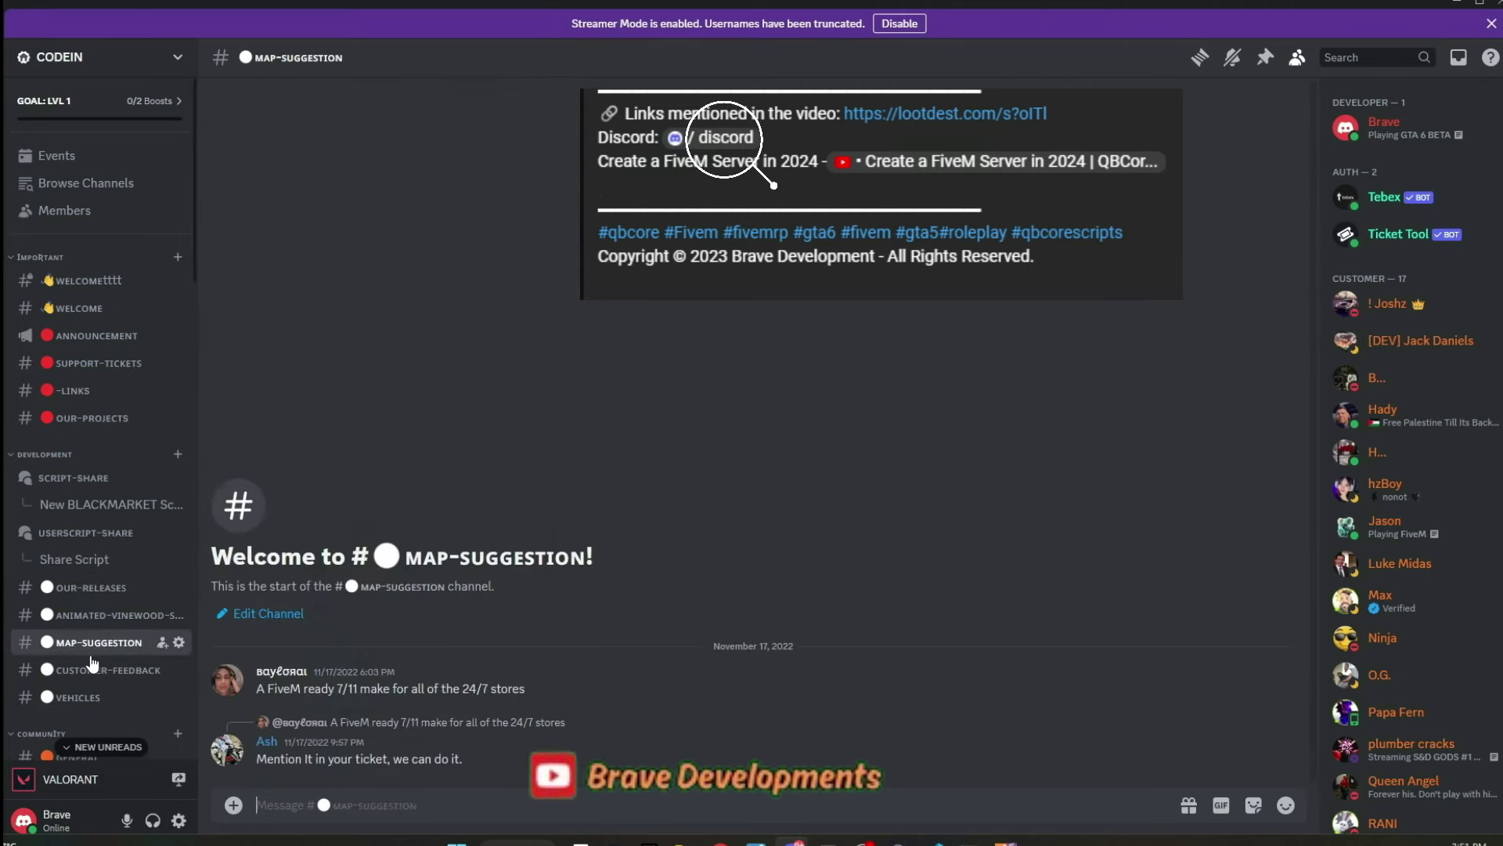
{"action": "left_click", "coordinate": [100, 672]}
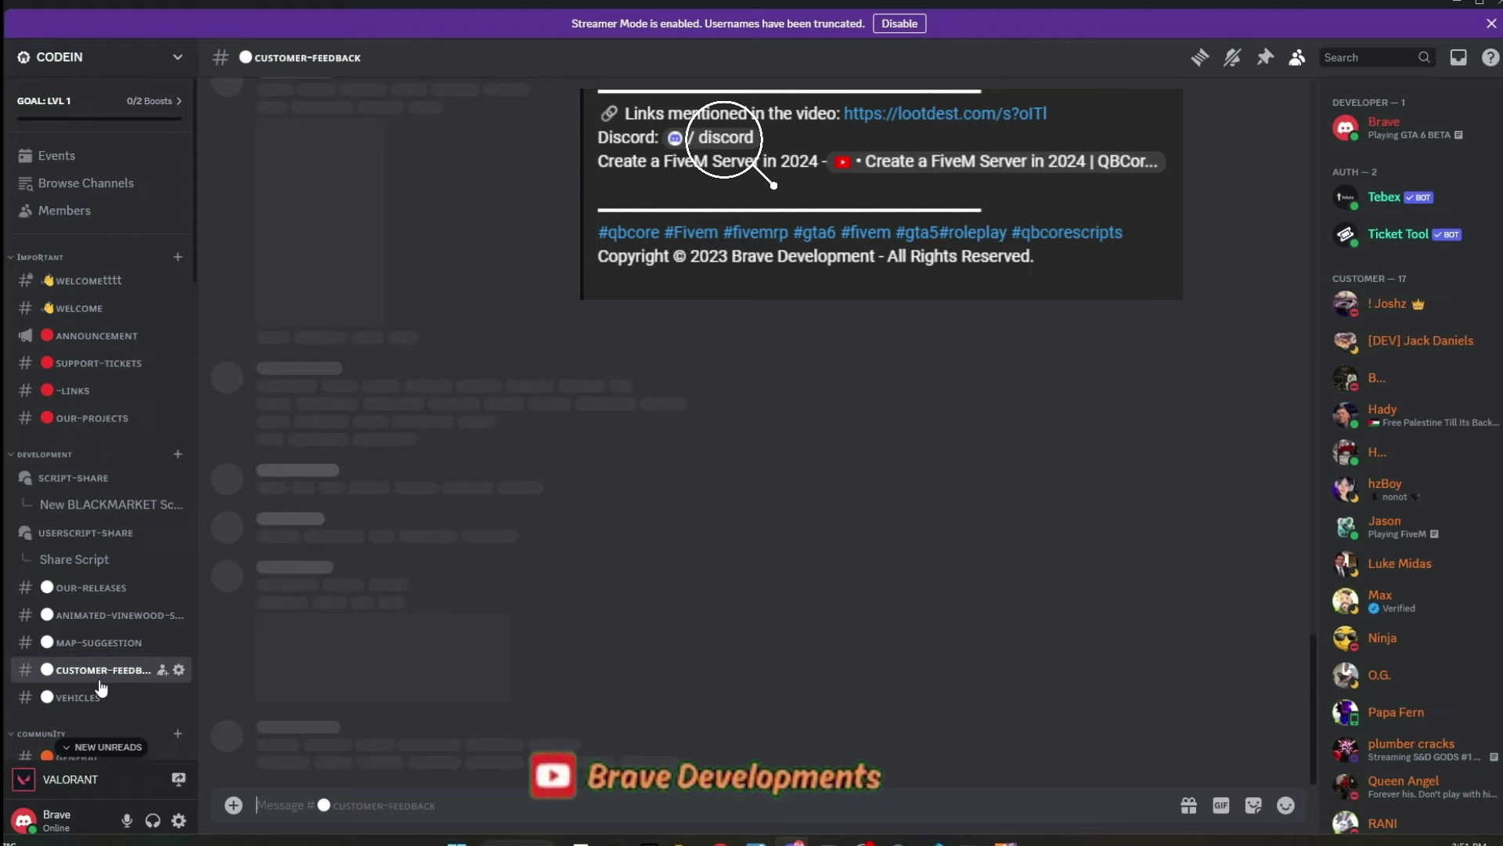
{"action": "left_click", "coordinate": [84, 706]}
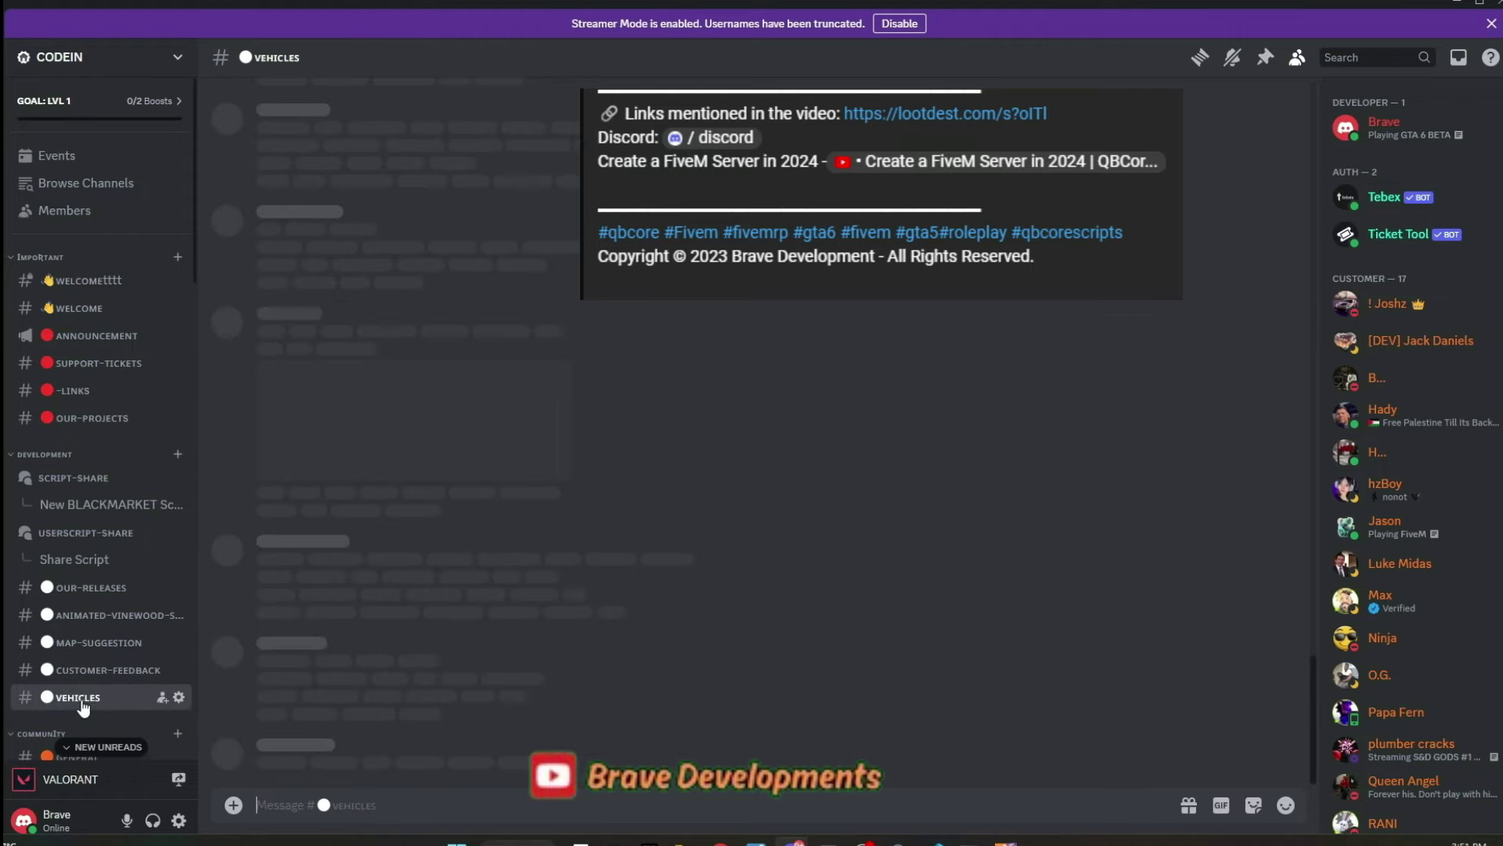
{"action": "scroll", "coordinate": [590, 527], "scroll_direction": "up", "scroll_amount": 10}
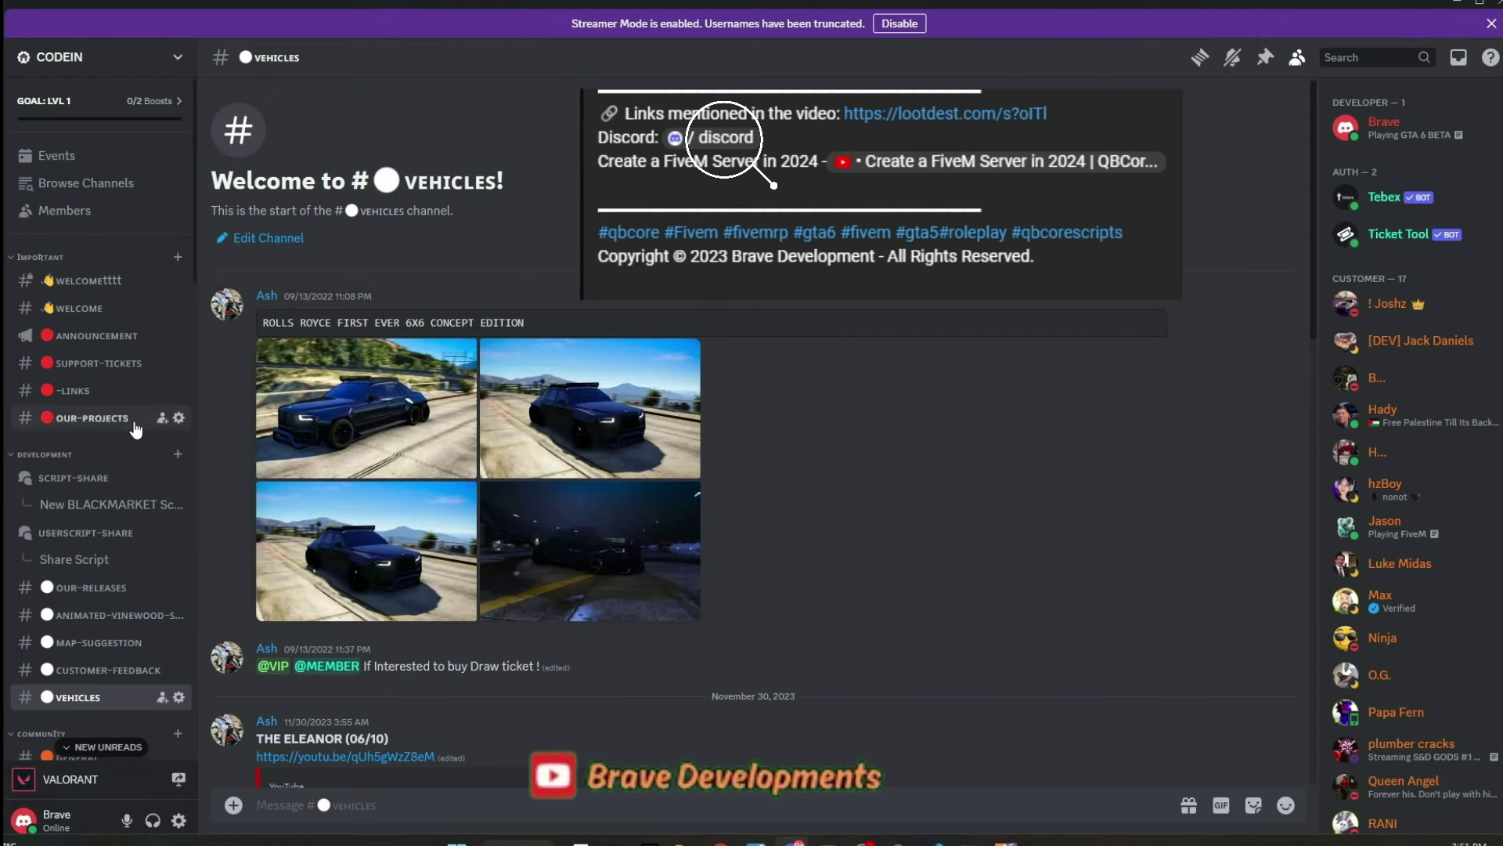
{"action": "scroll", "coordinate": [118, 485], "scroll_direction": "down", "scroll_amount": 3}
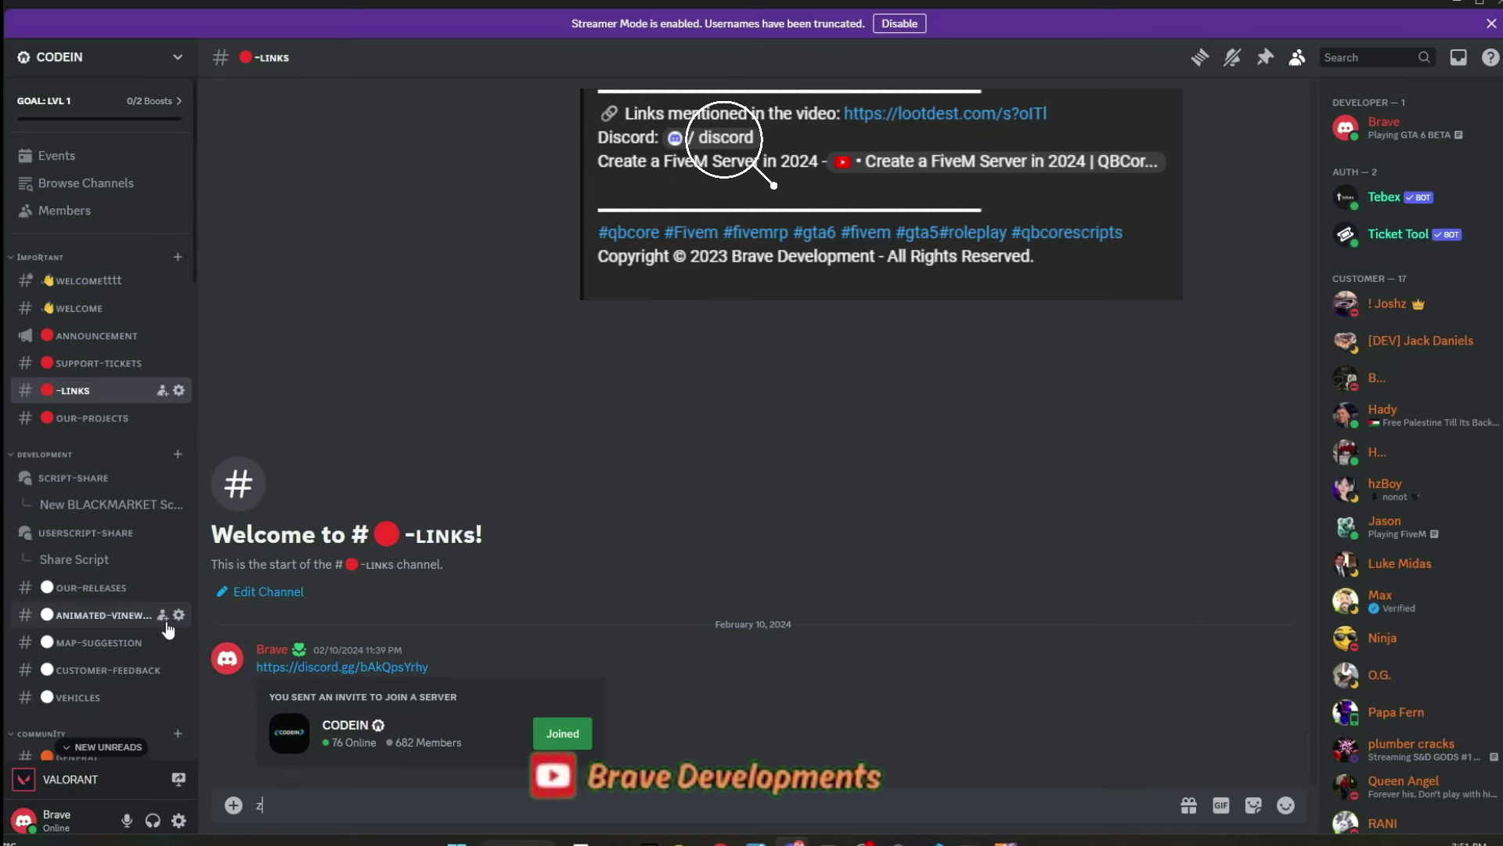
{"action": "left_click", "coordinate": [117, 619]}
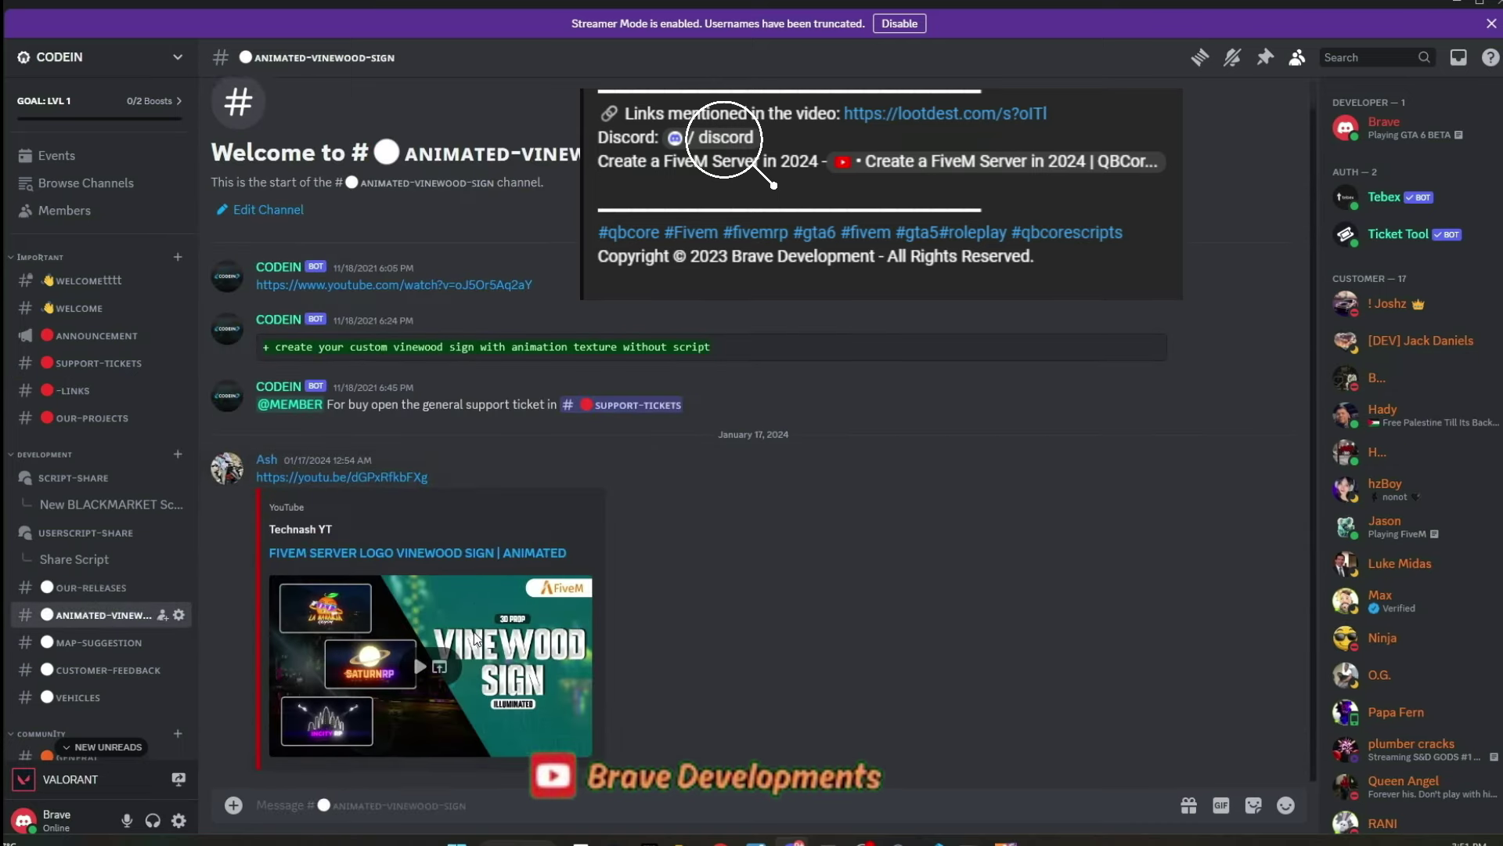
{"action": "scroll", "coordinate": [413, 652], "scroll_direction": "up", "scroll_amount": 1}
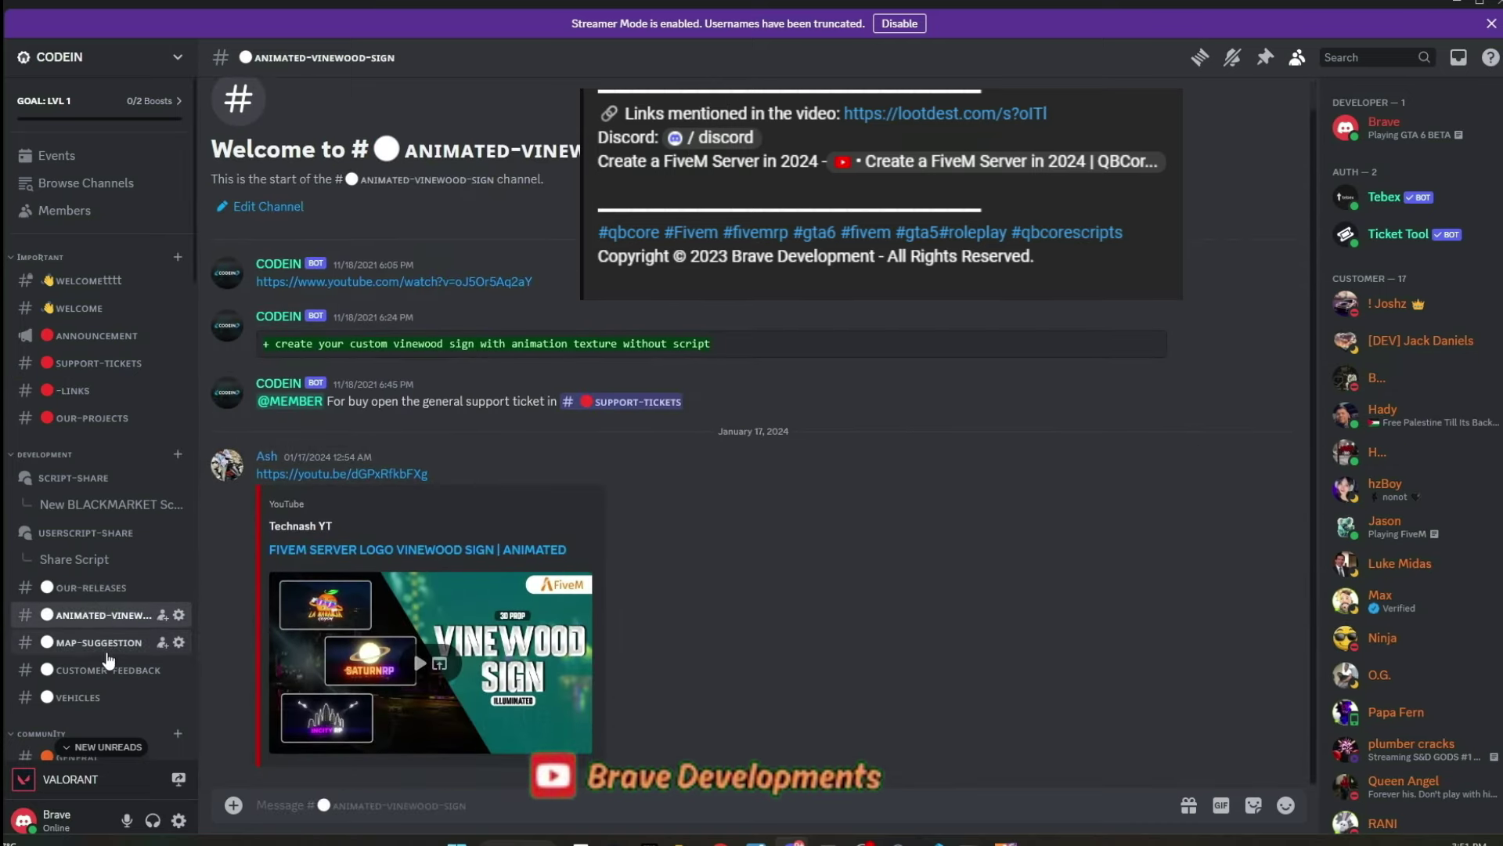